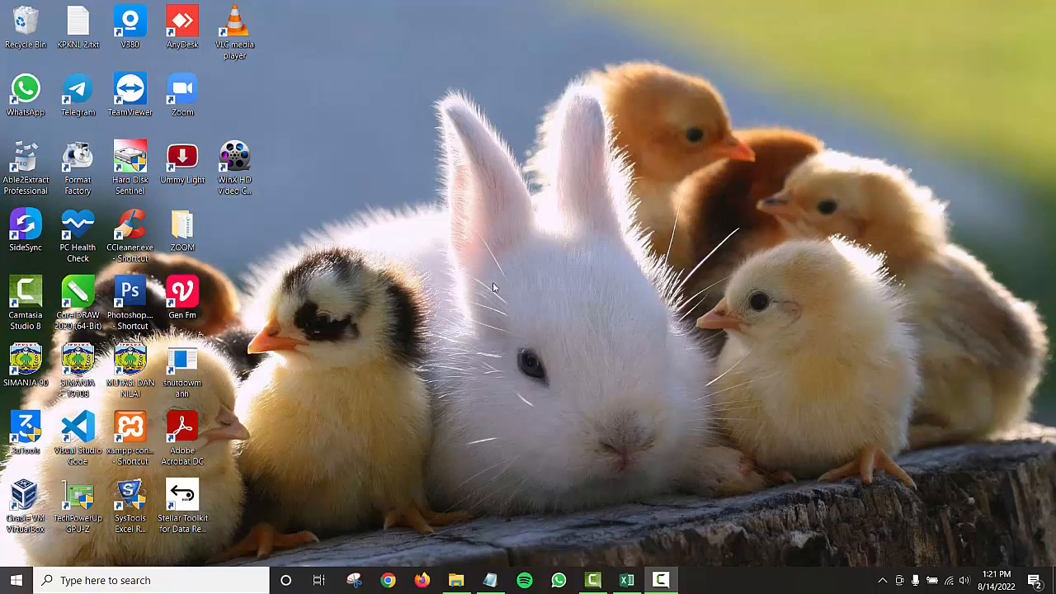
Step: Select a receipt number in the workbook, then widen the Name column in the Eksekusi Hapus Persediaan folder
left_click(627, 580)
left_click(312, 295)
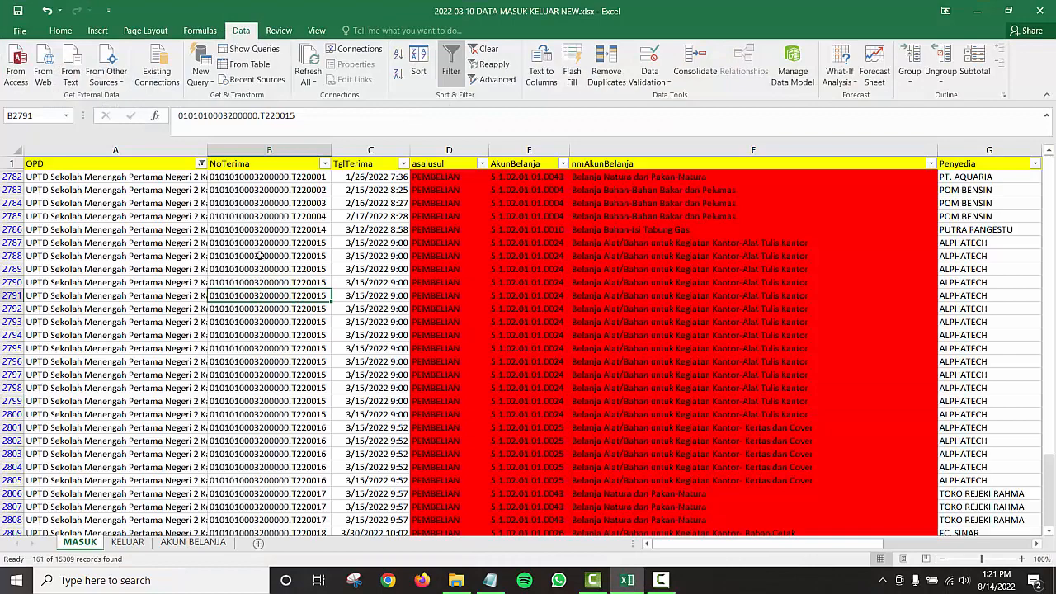
key("alt+Tab")
key("alt+Tab")
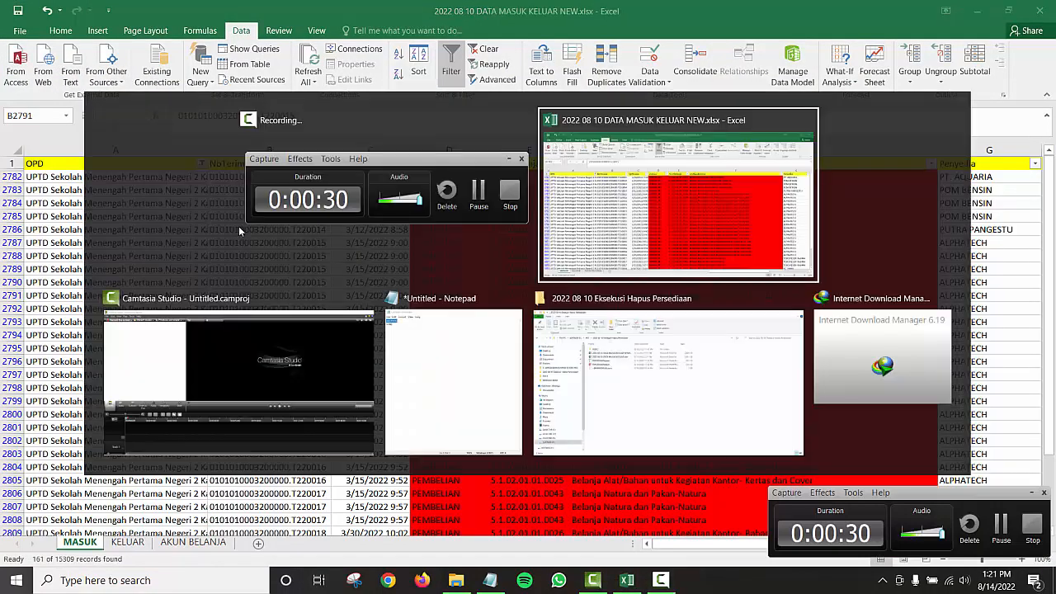
key("alt+Tab")
key("alt+Tab")
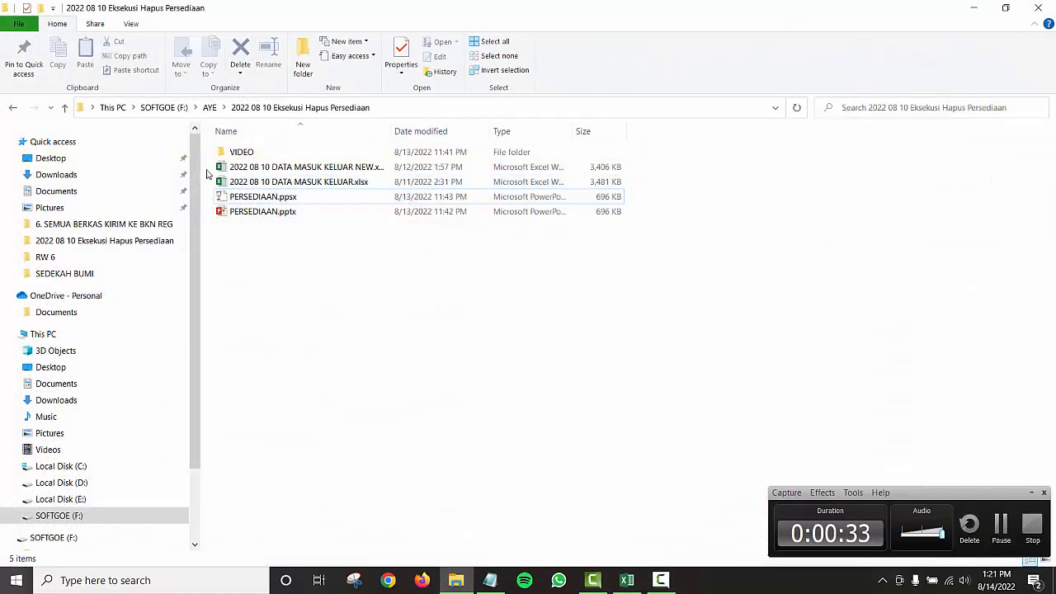
left_click_drag(392, 131, 418, 131)
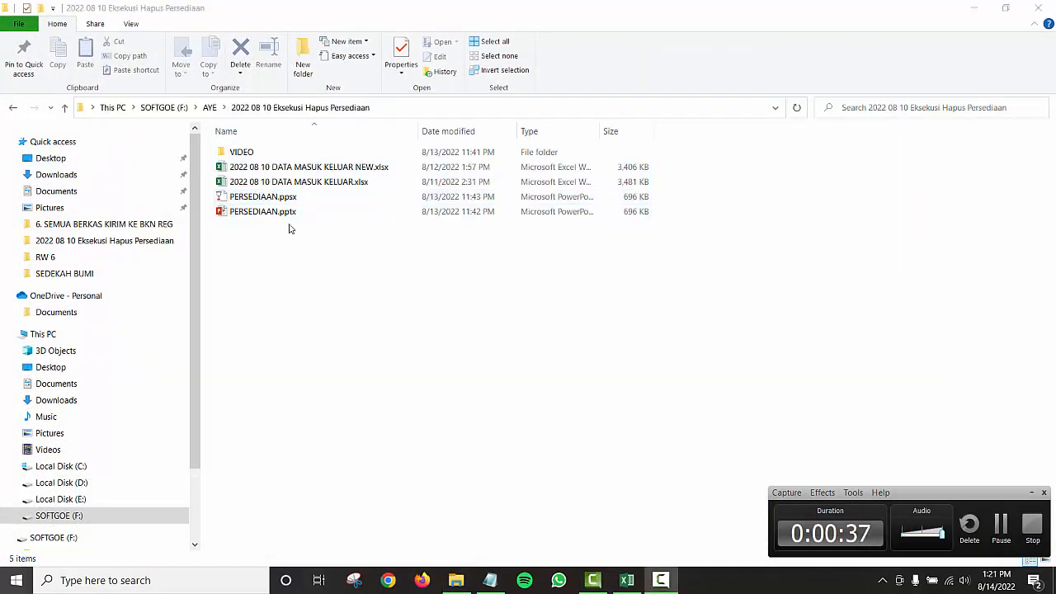
key("alt+Tab")
key("alt+Tab")
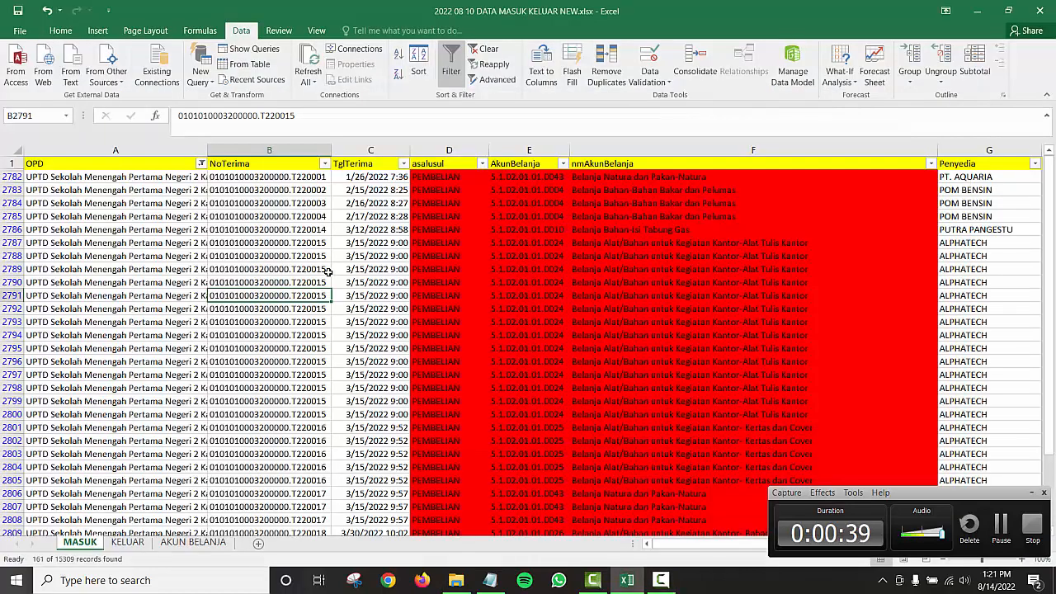
Step: Filter the MASUK sheet's OPD column down to a single school
left_click(200, 163)
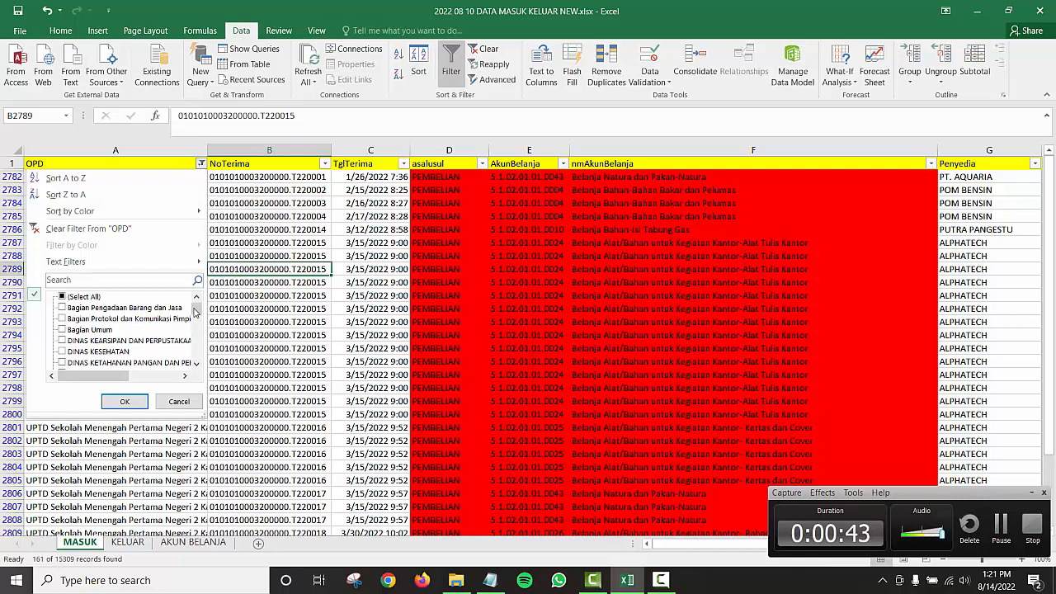
mouse_move(196, 307)
left_mouse_down()
mouse_move(197, 370)
mouse_move(197, 302)
left_mouse_up()
left_click(120, 402)
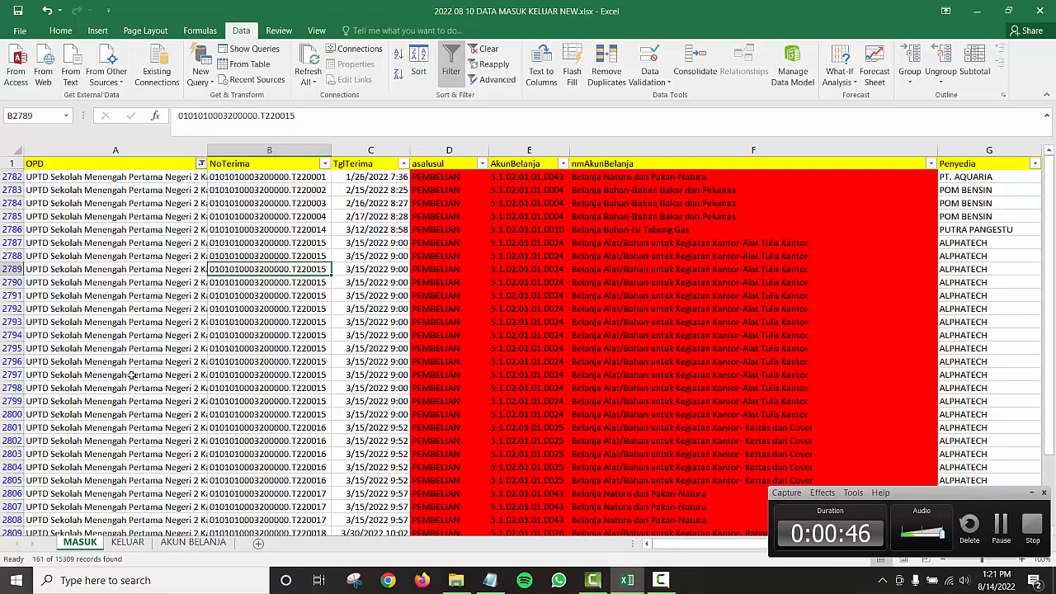
Step: Widen column A to show the full OPD name and select receipt cell B2787
left_click(178, 211)
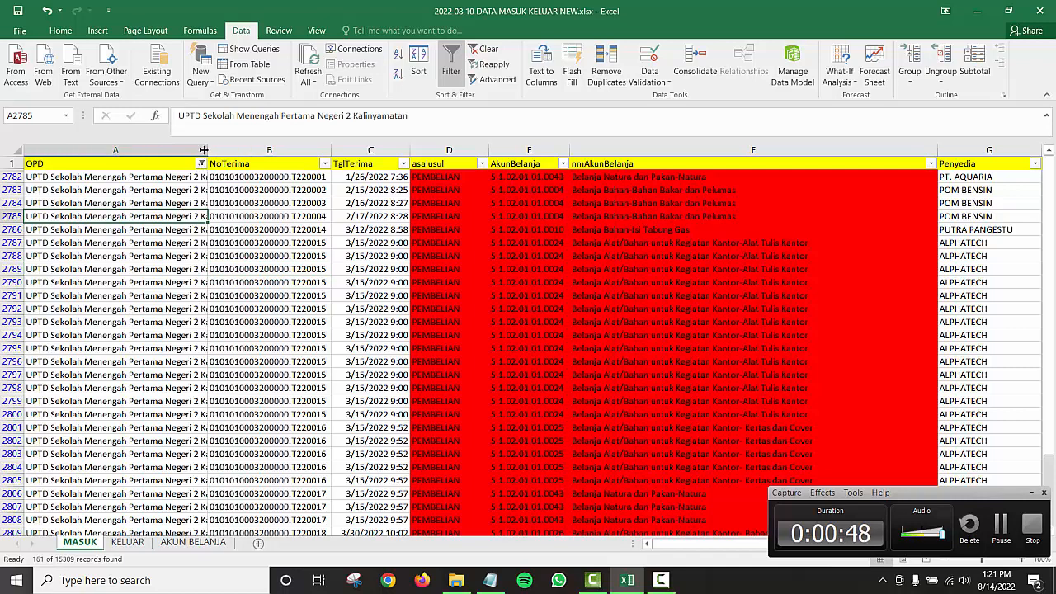
left_click_drag(208, 149, 248, 149)
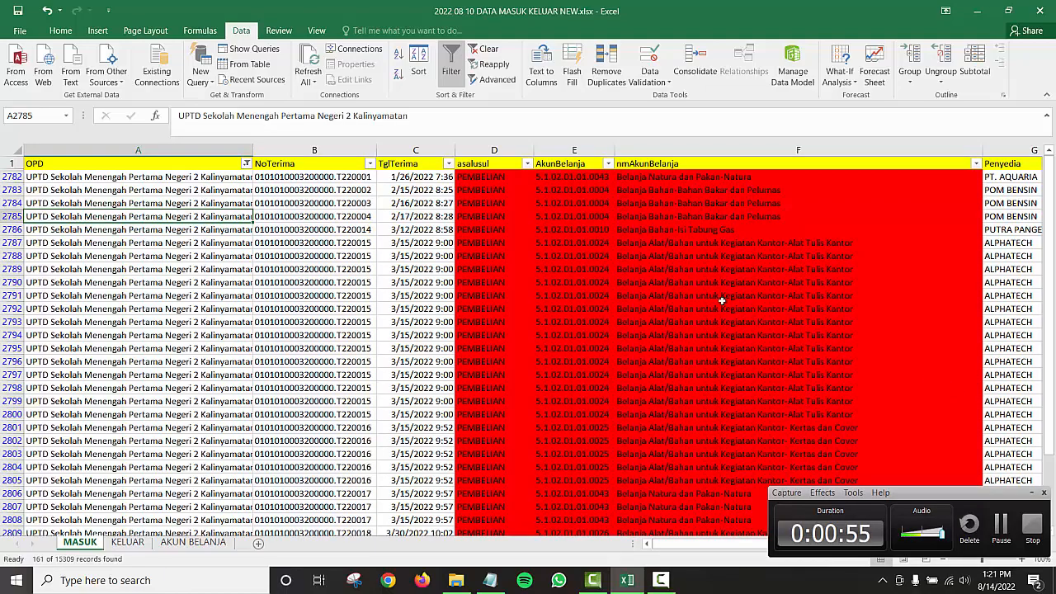
scroll(534, 264, "down", 10)
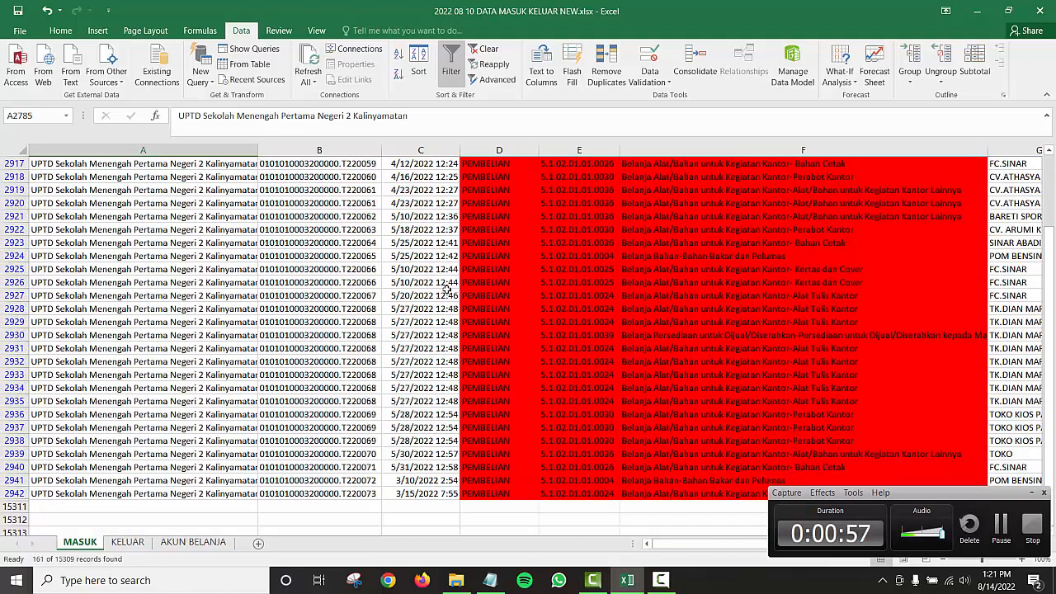
scroll(446, 288, "down", 4)
scroll(446, 288, "up", 14)
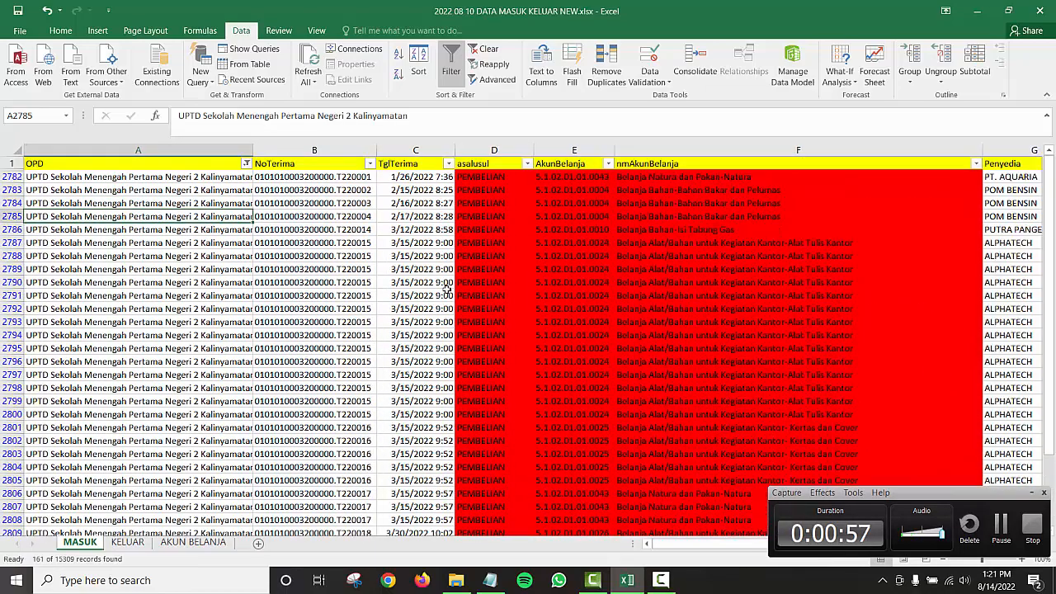
left_click(333, 244)
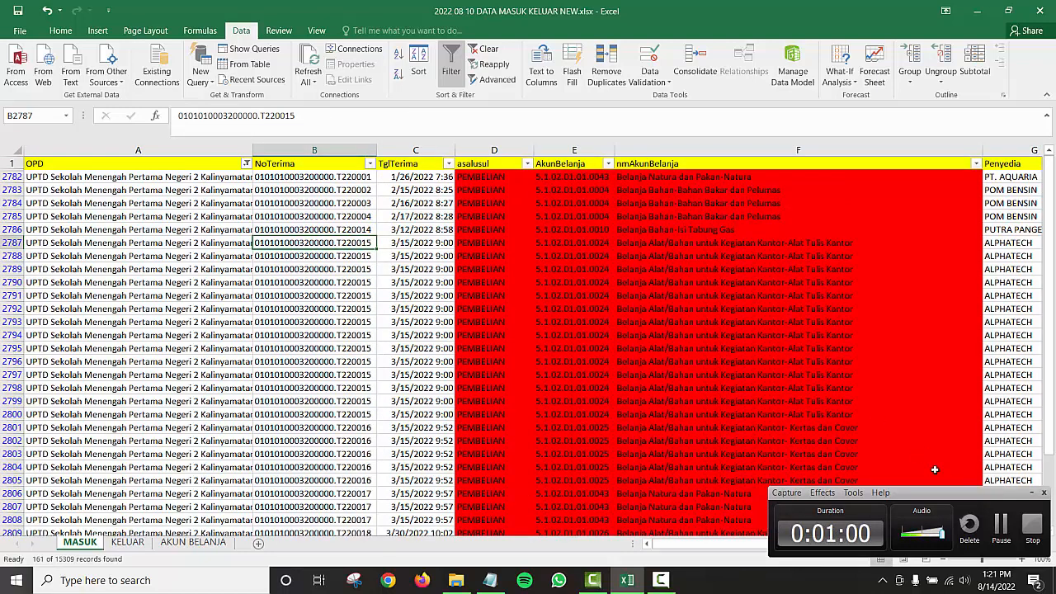
left_click(1000, 528)
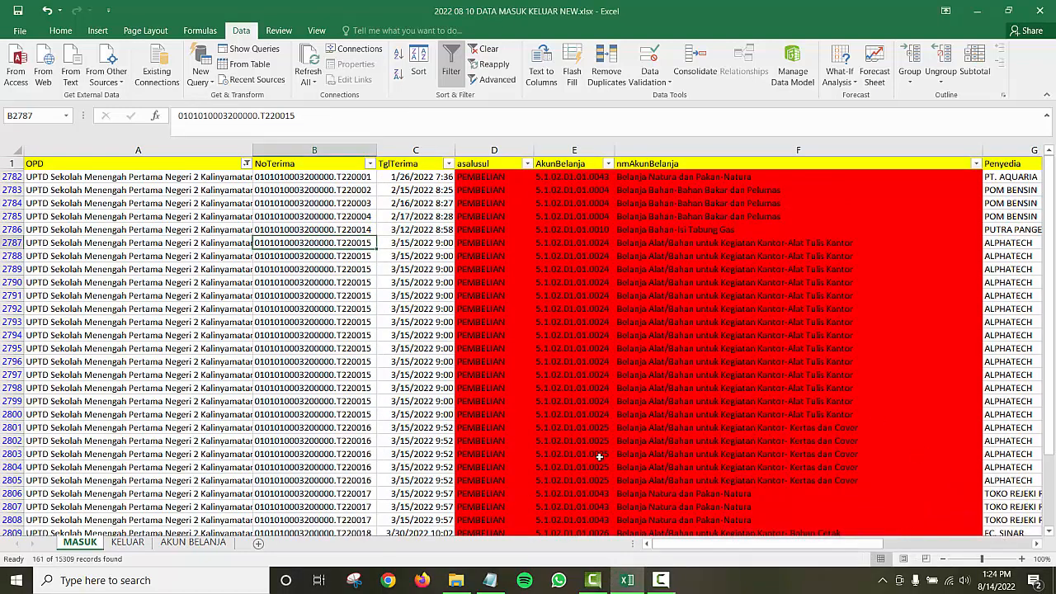
left_click(313, 150)
left_click(437, 147)
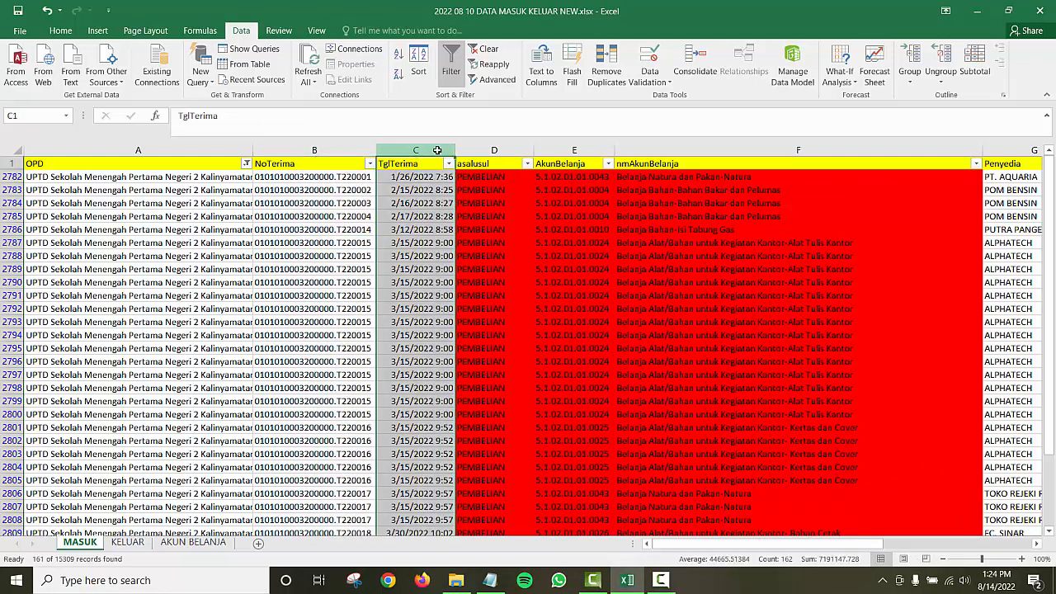
left_click(494, 152)
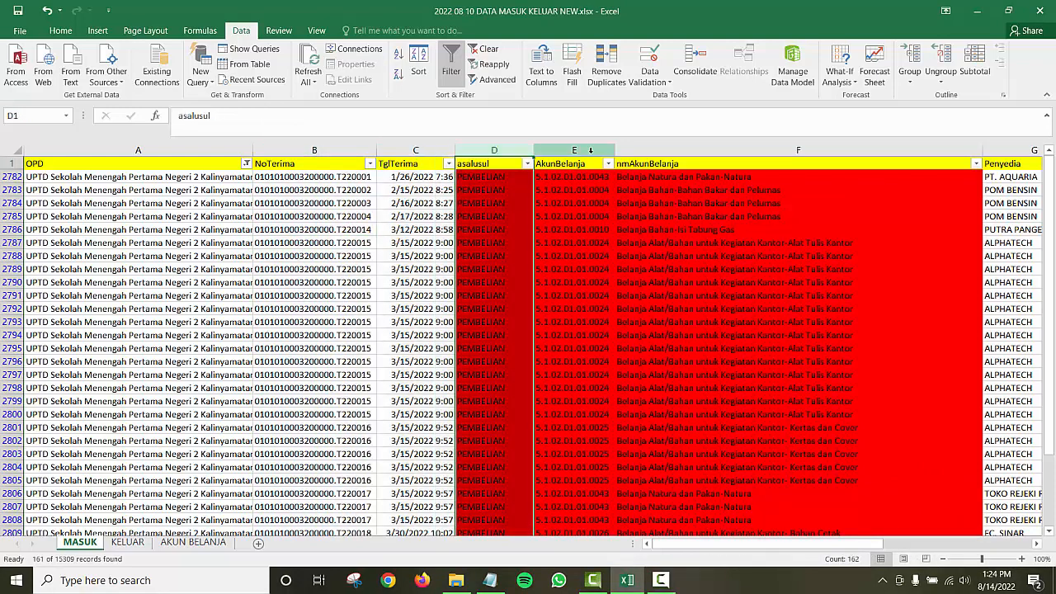
left_click_drag(580, 149, 718, 145)
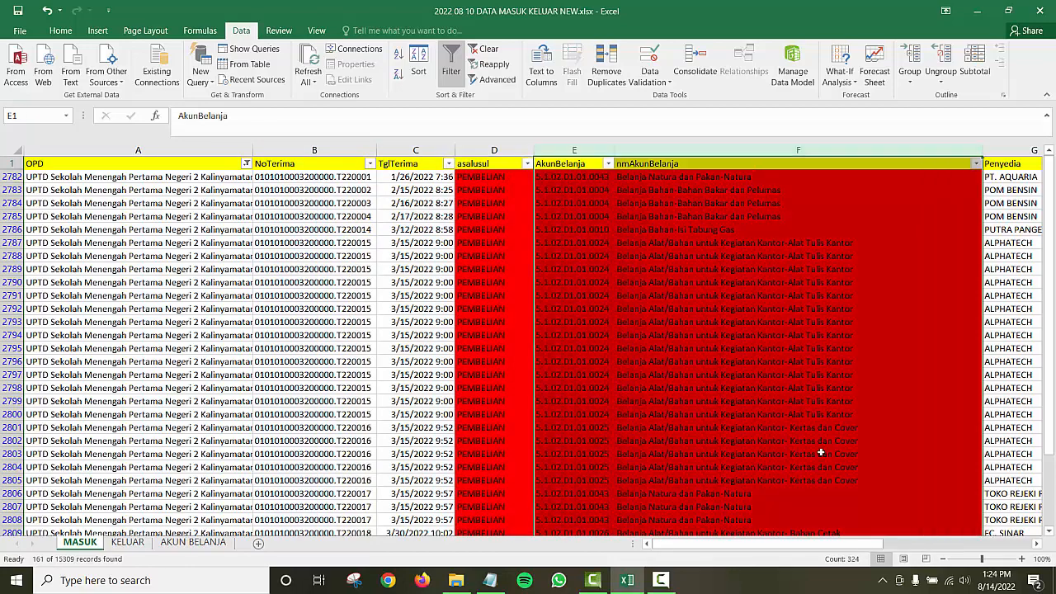
left_click_drag(804, 551, 835, 548)
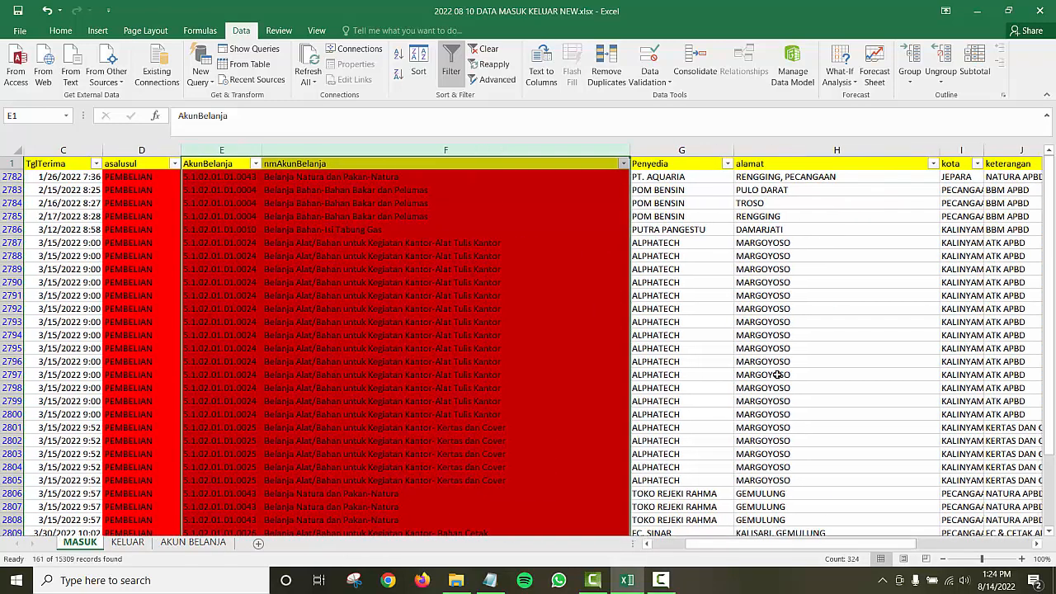
left_click(681, 150)
left_click(833, 150)
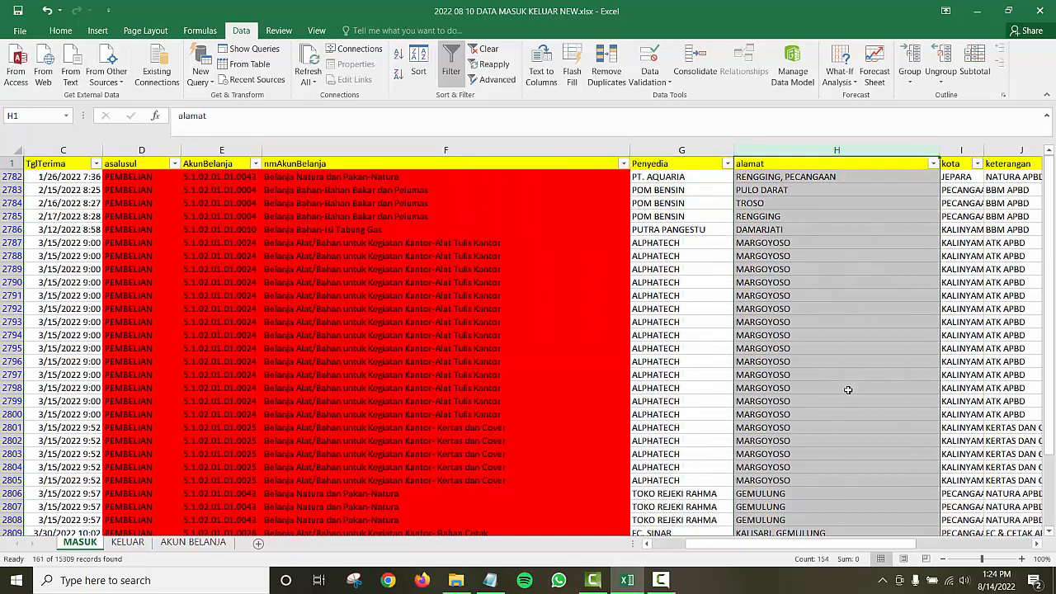
left_click_drag(808, 547, 842, 547)
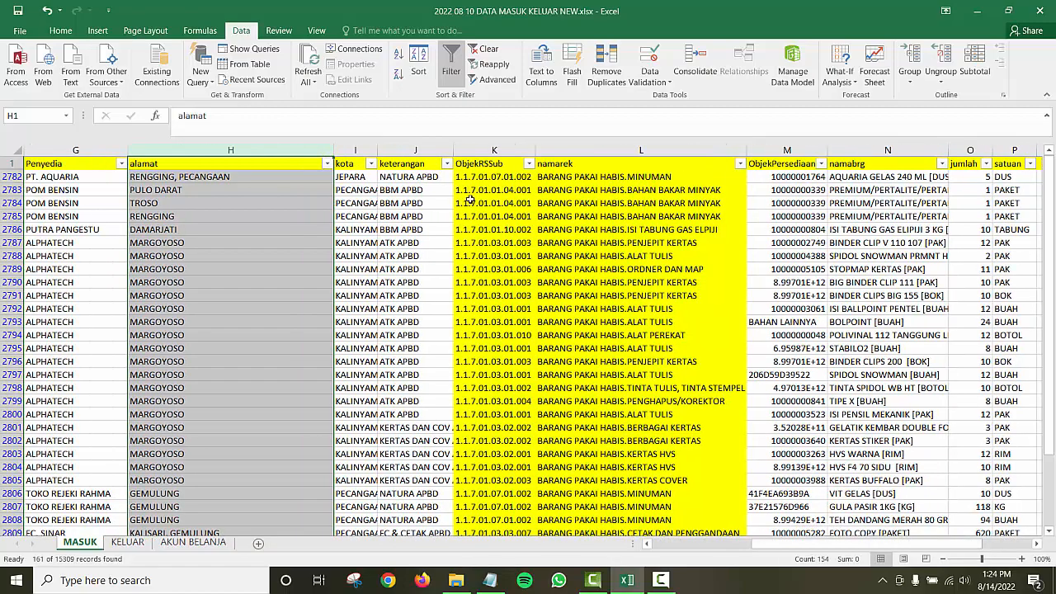
left_click(493, 151)
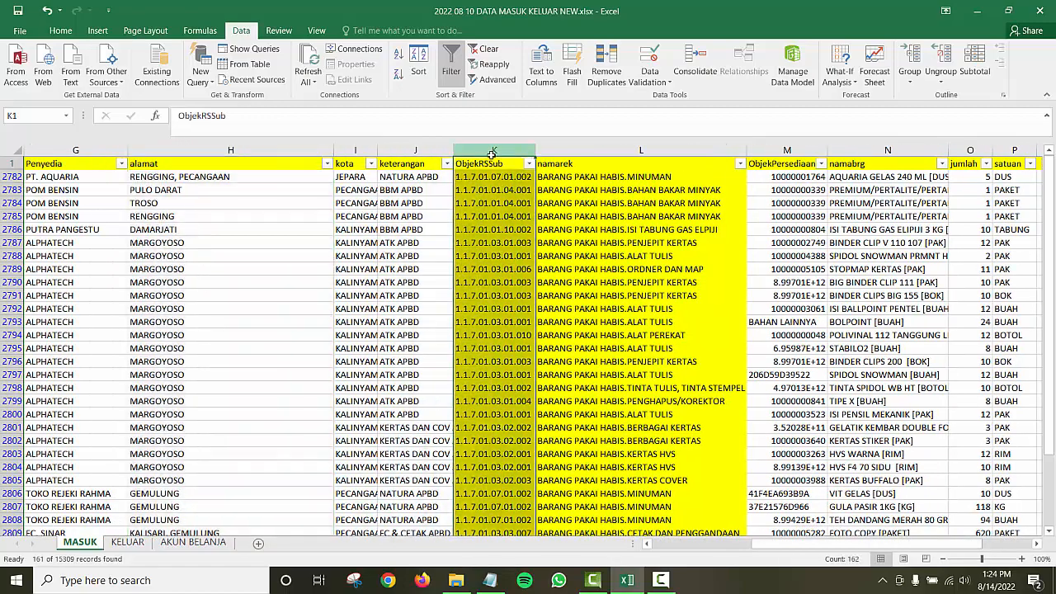
left_click(570, 179)
left_click(501, 178)
left_click(500, 192)
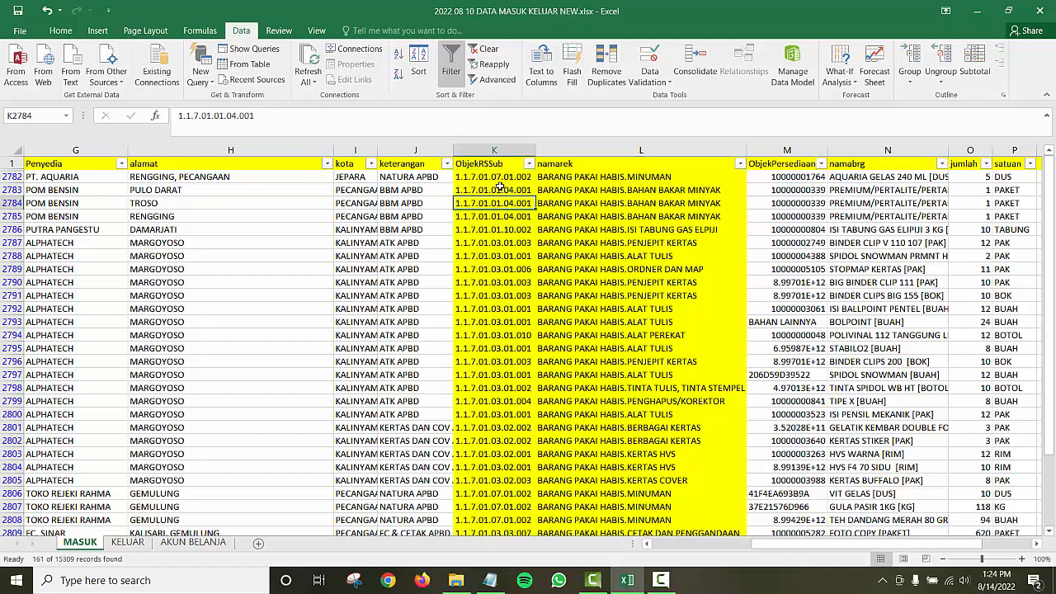
left_click_drag(893, 546, 913, 549)
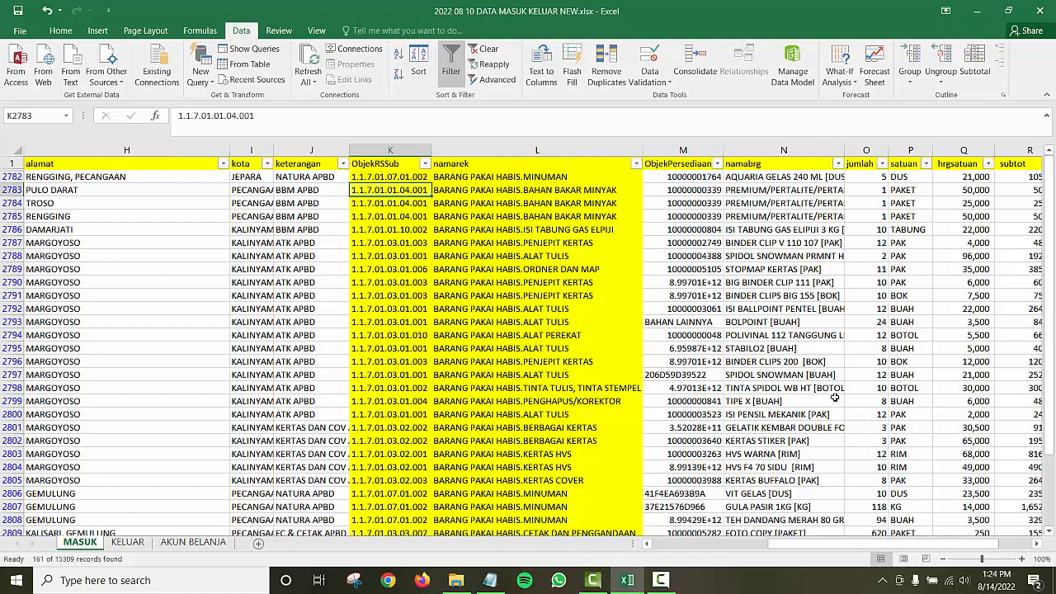
left_click(697, 151)
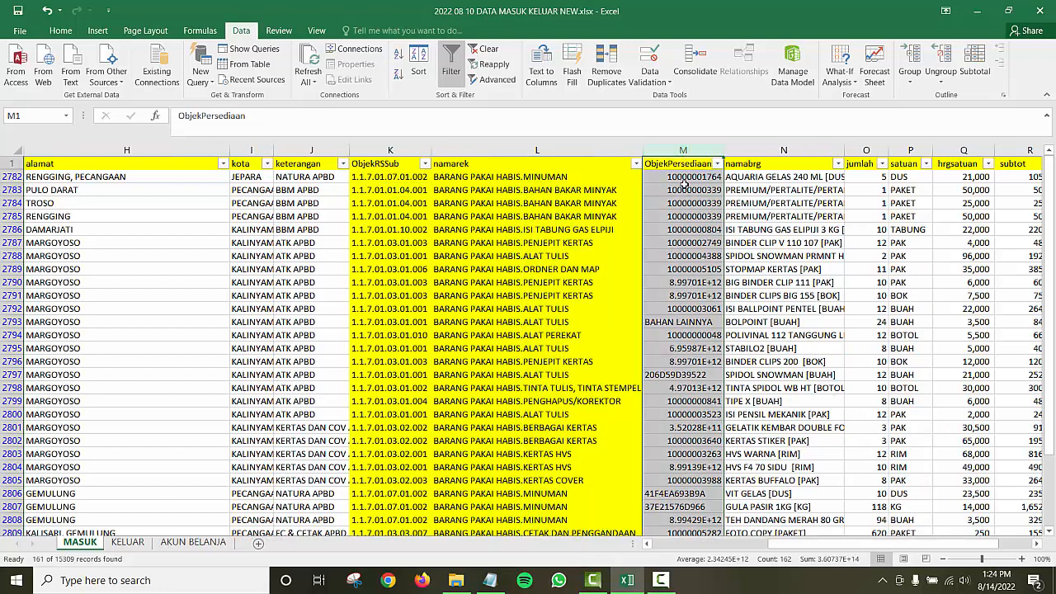
left_click(685, 190)
left_click(684, 150)
left_click(692, 229)
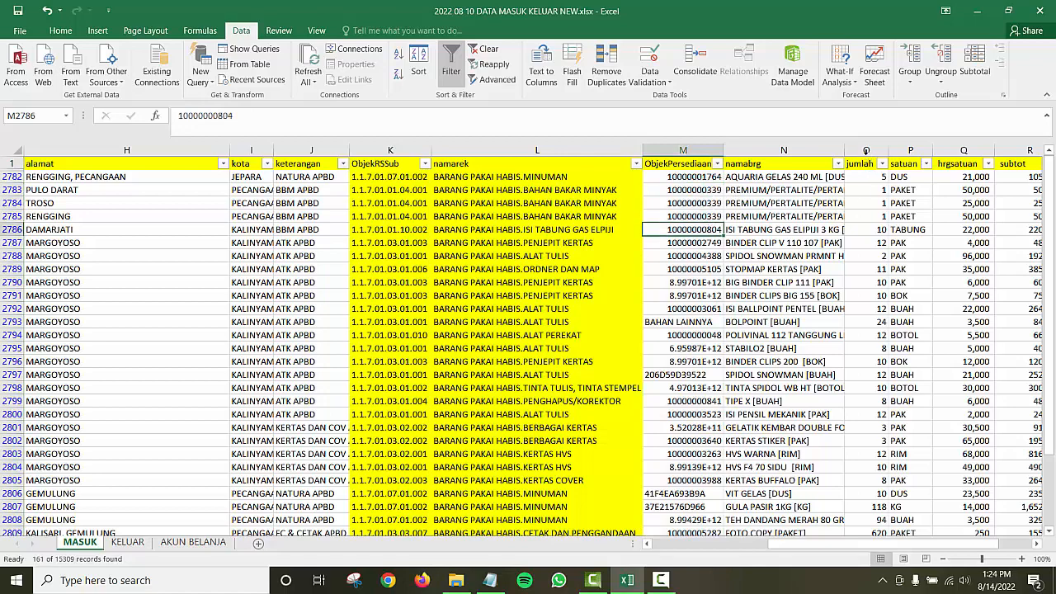
left_click(865, 150)
left_click(910, 150)
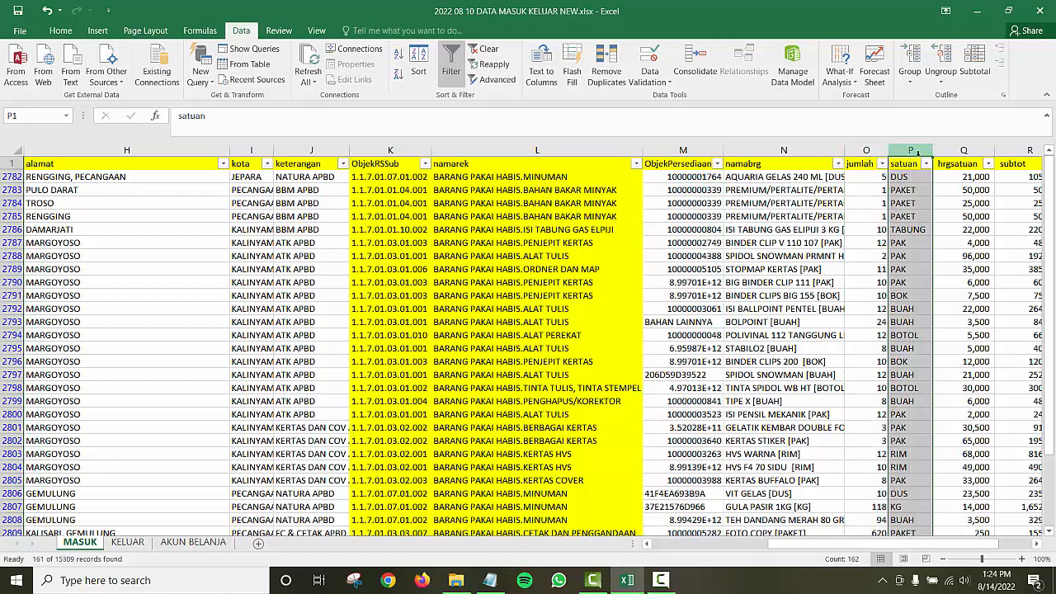
left_click(964, 147)
left_click_drag(952, 544, 994, 533)
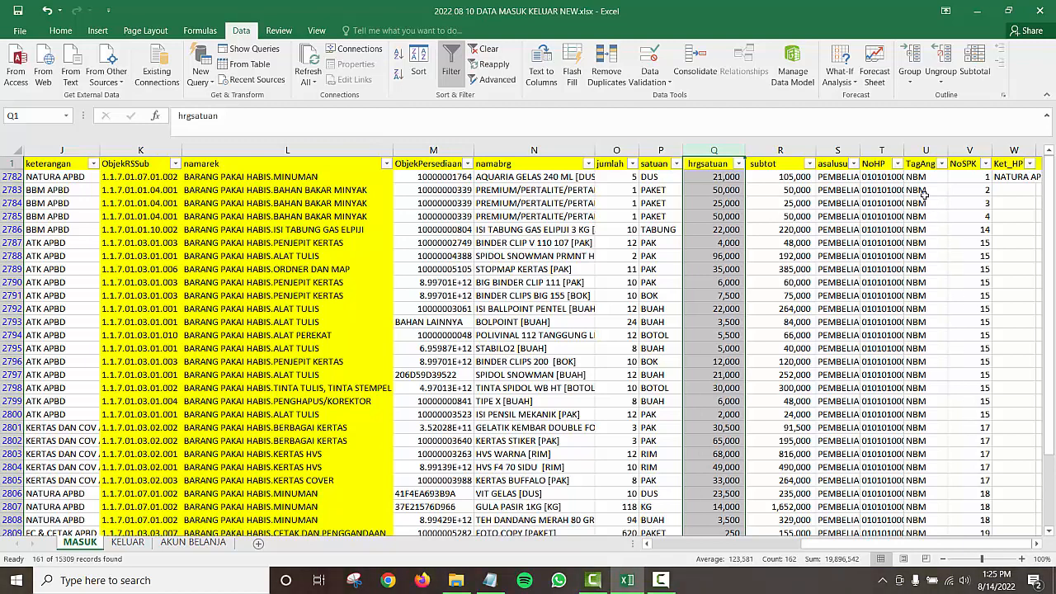
left_click(881, 150)
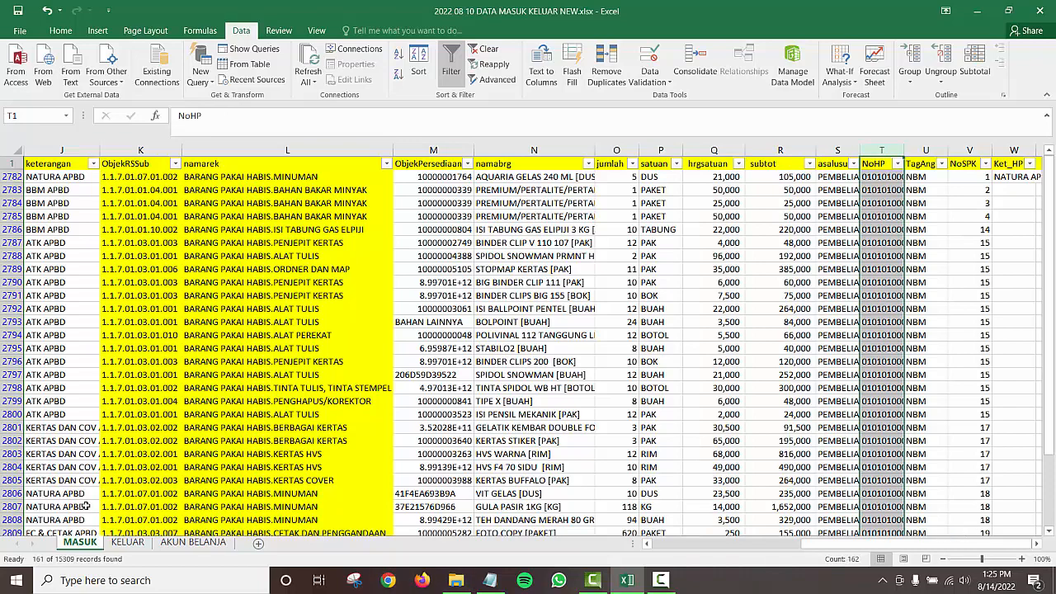
Step: Glance at the KELUAR sheet, then return to MASUK and select the ALAT TULIS entry in row 2788
left_click(127, 542)
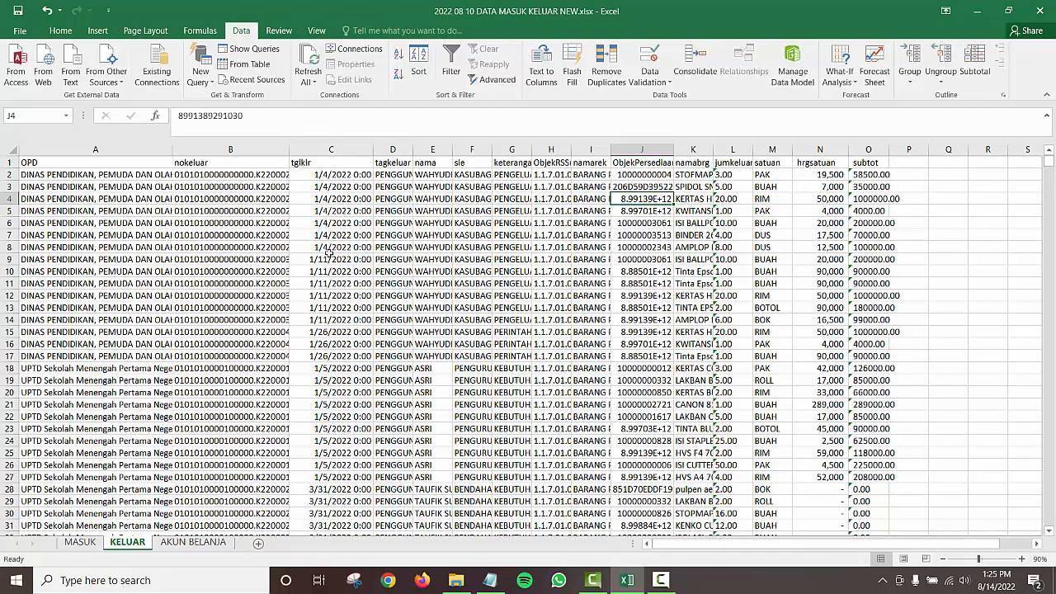
left_click(80, 542)
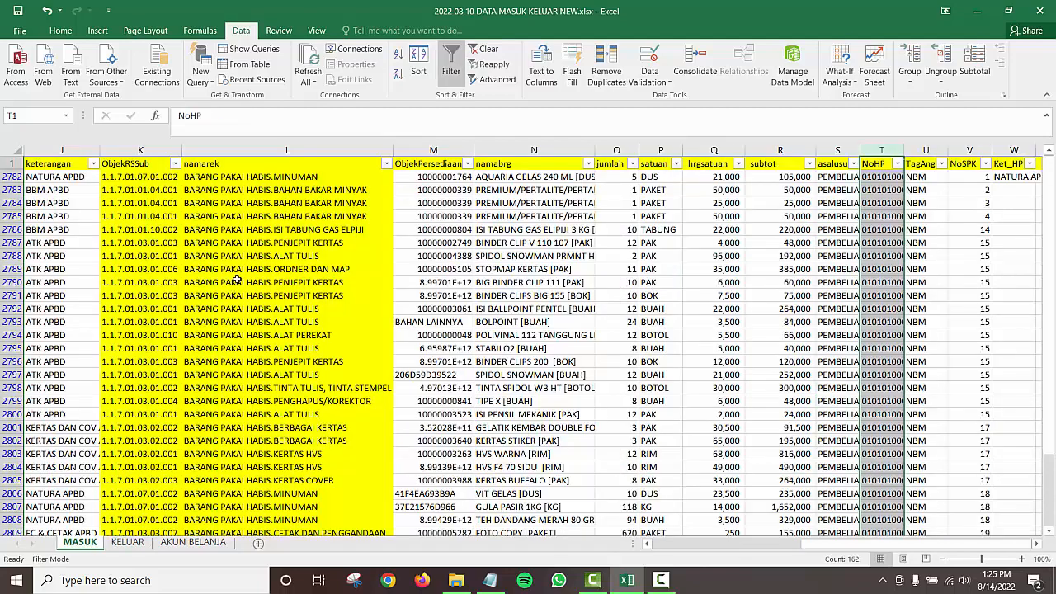
left_click(238, 256)
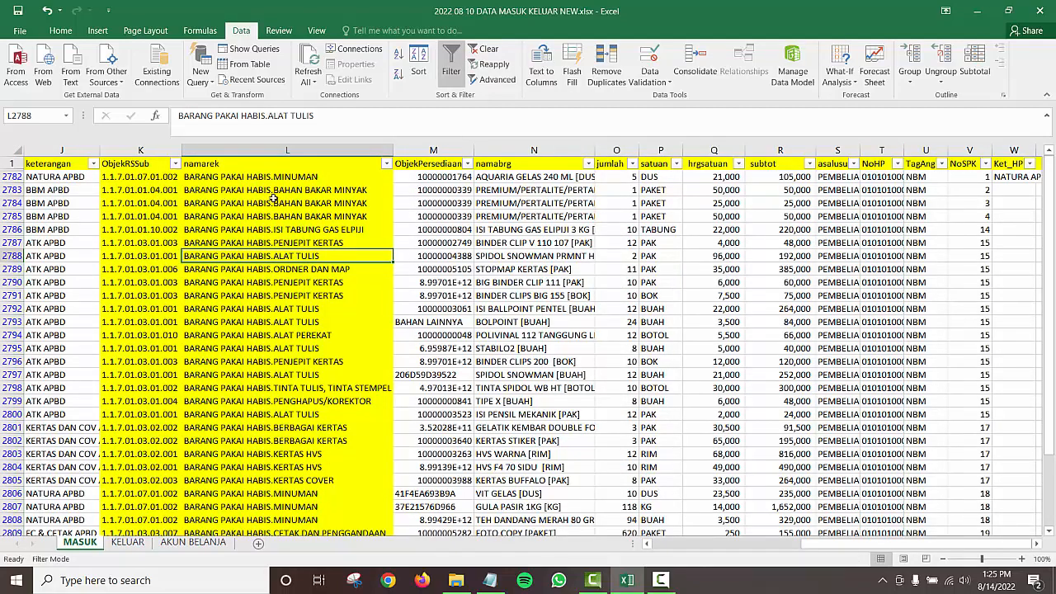
left_click(660, 546)
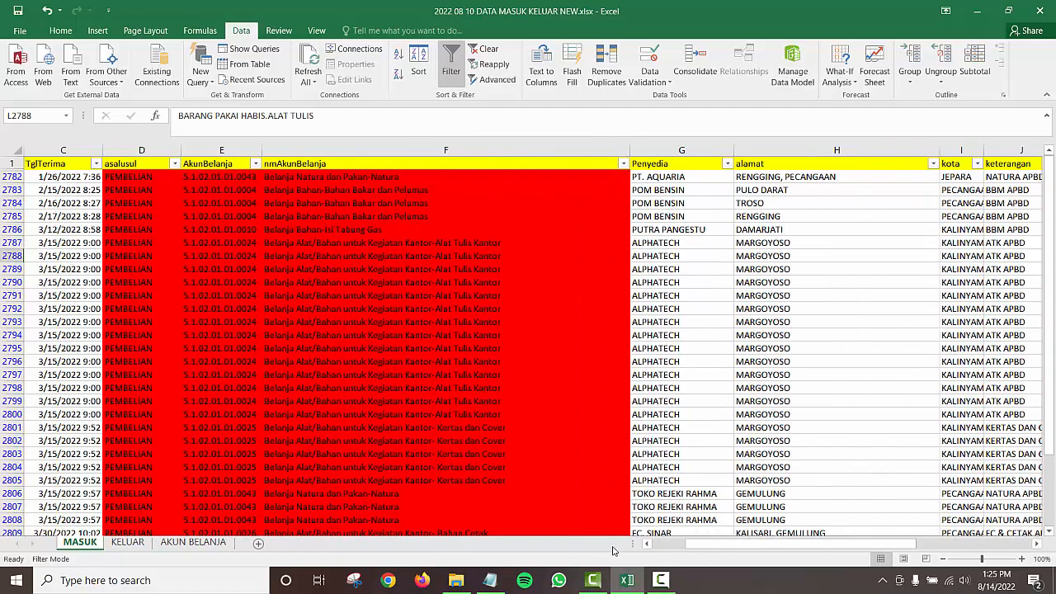
Step: Select receipt rows 2787–2800 and 2801–2803 by their row headers
left_click(653, 544)
left_click(244, 202)
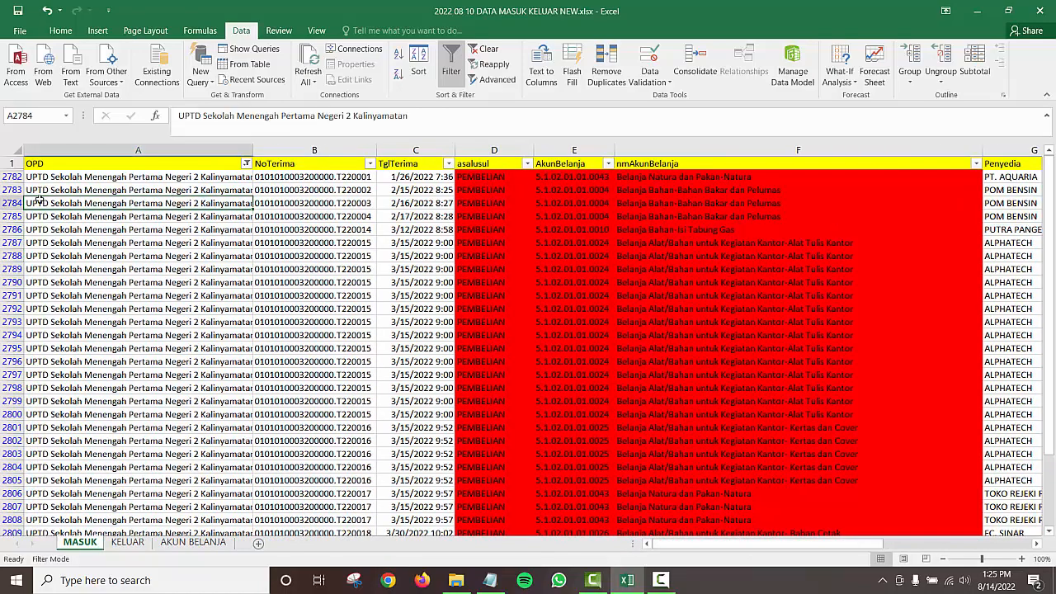
left_click(11, 176)
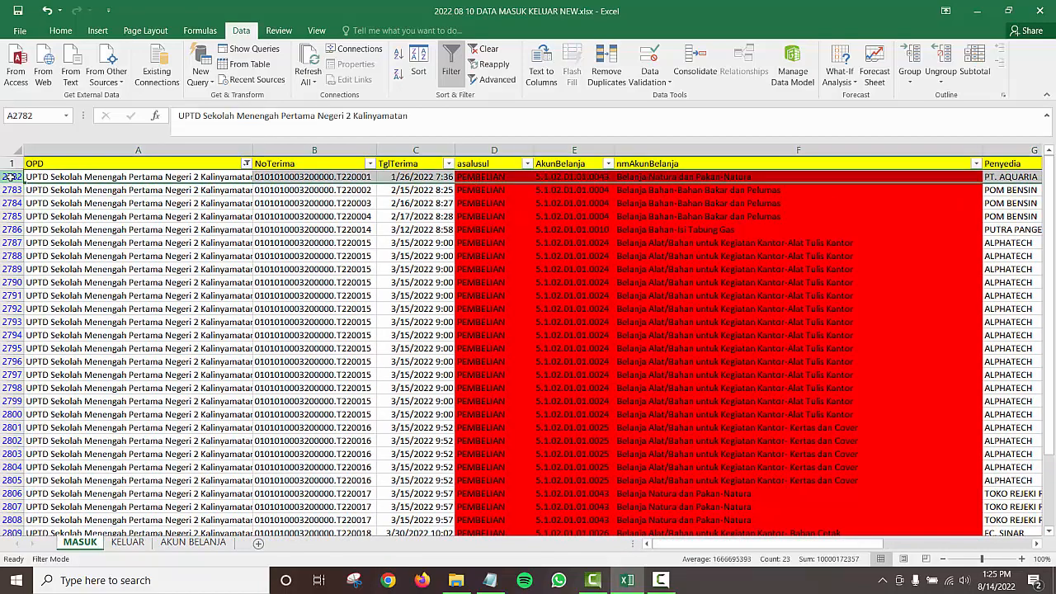
left_click_drag(12, 242, 4, 419)
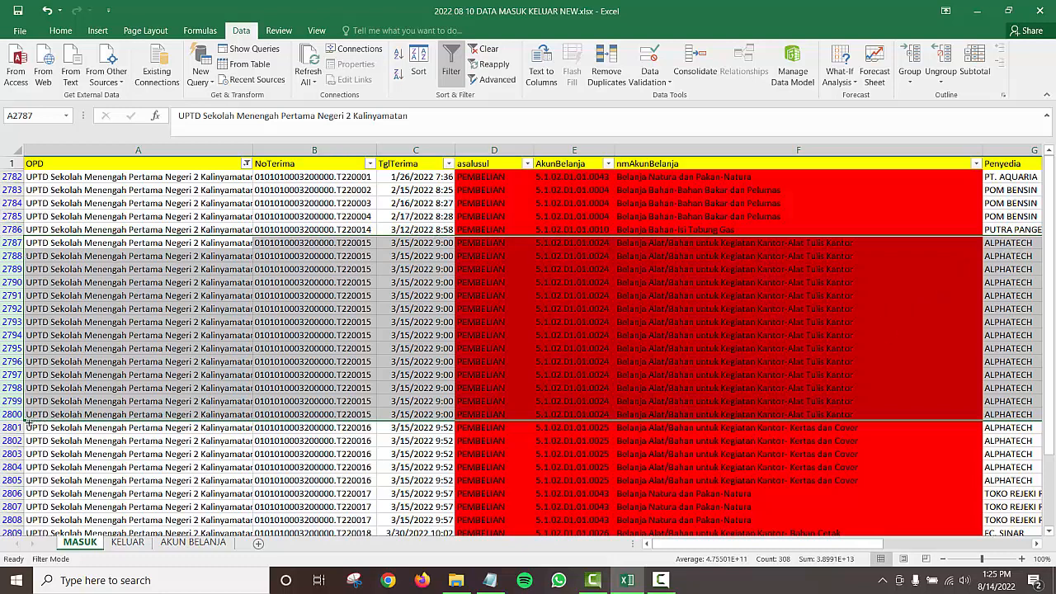
left_click_drag(11, 428, 12, 454)
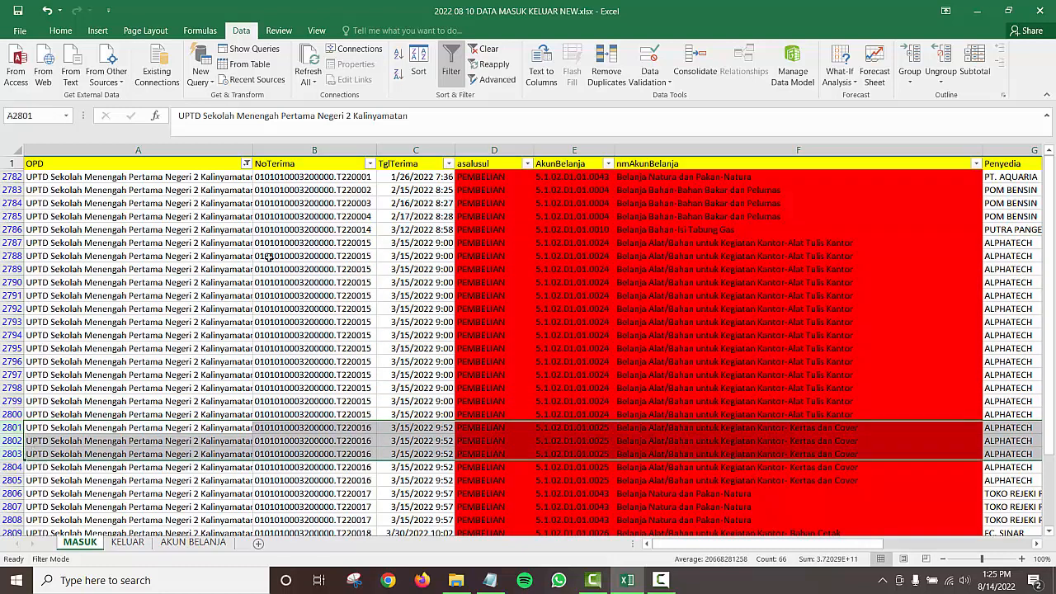
Step: Select rows 2782 through 2786 one by one, then minimise the workbook
left_click(11, 176)
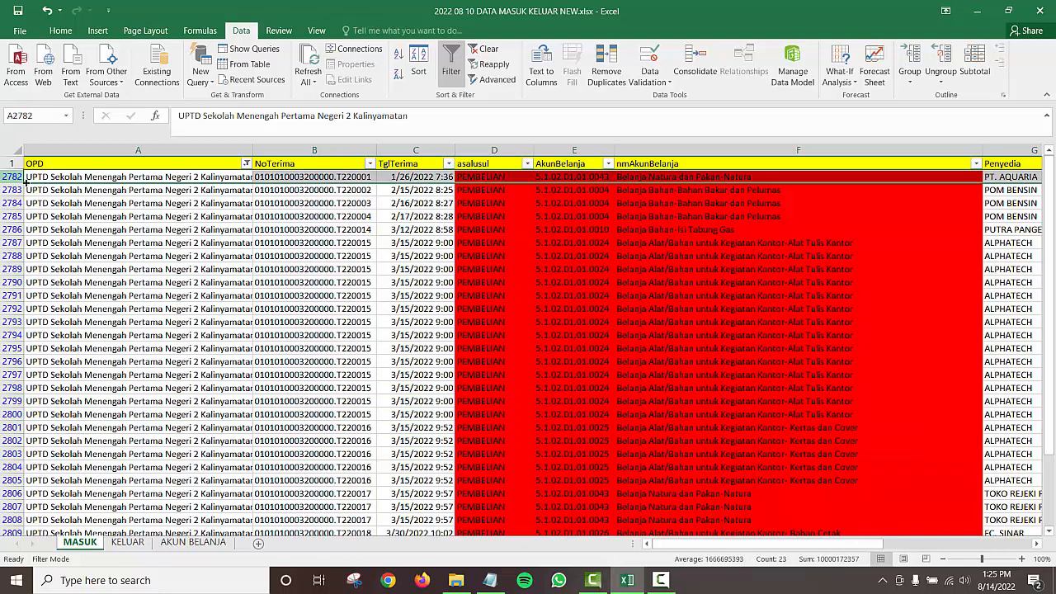
left_click(7, 189)
left_click(10, 203)
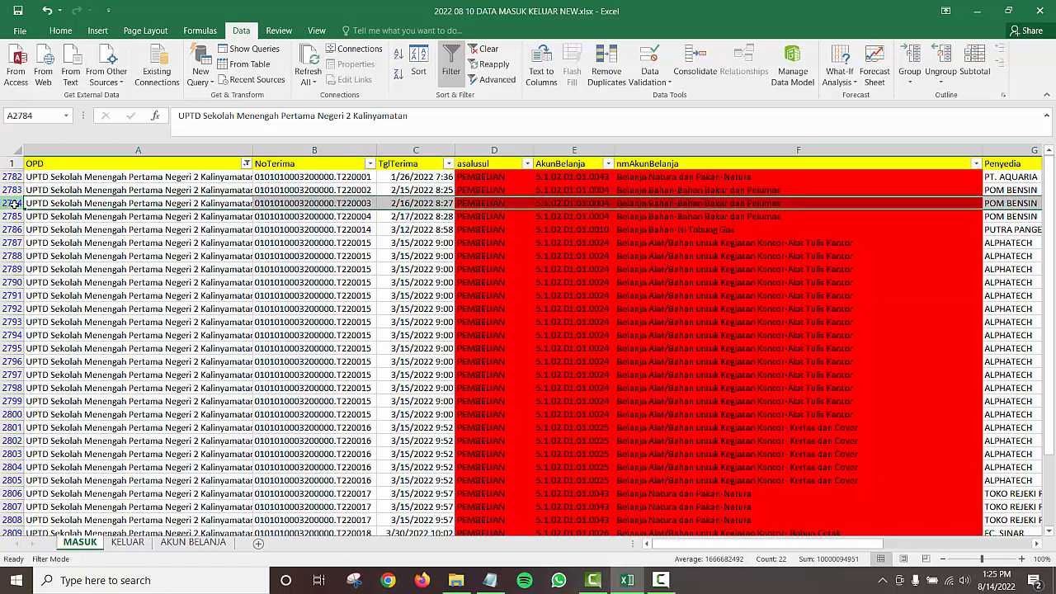
left_click(12, 216)
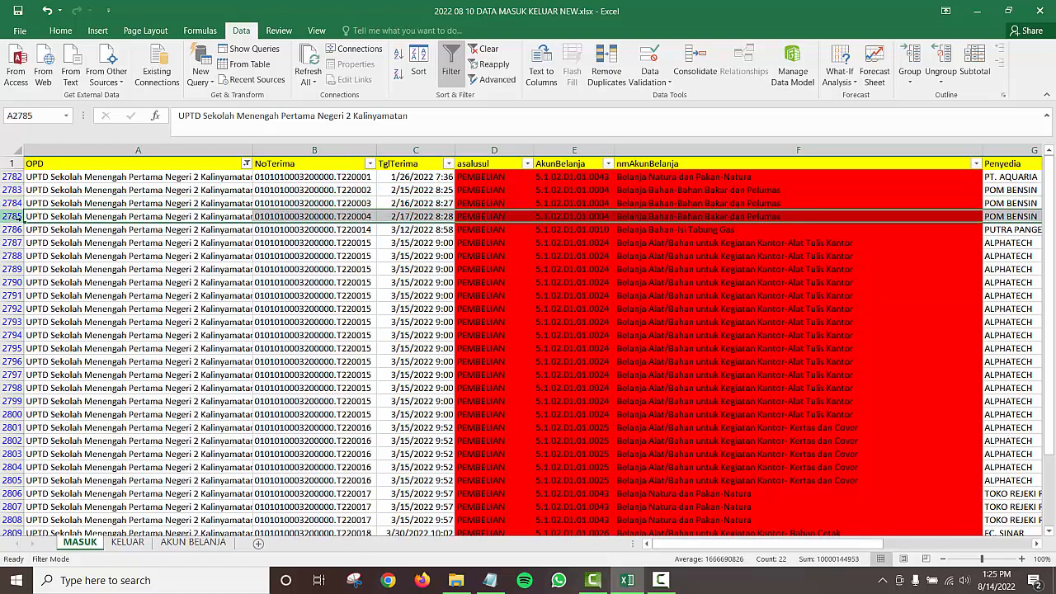
left_click(15, 229)
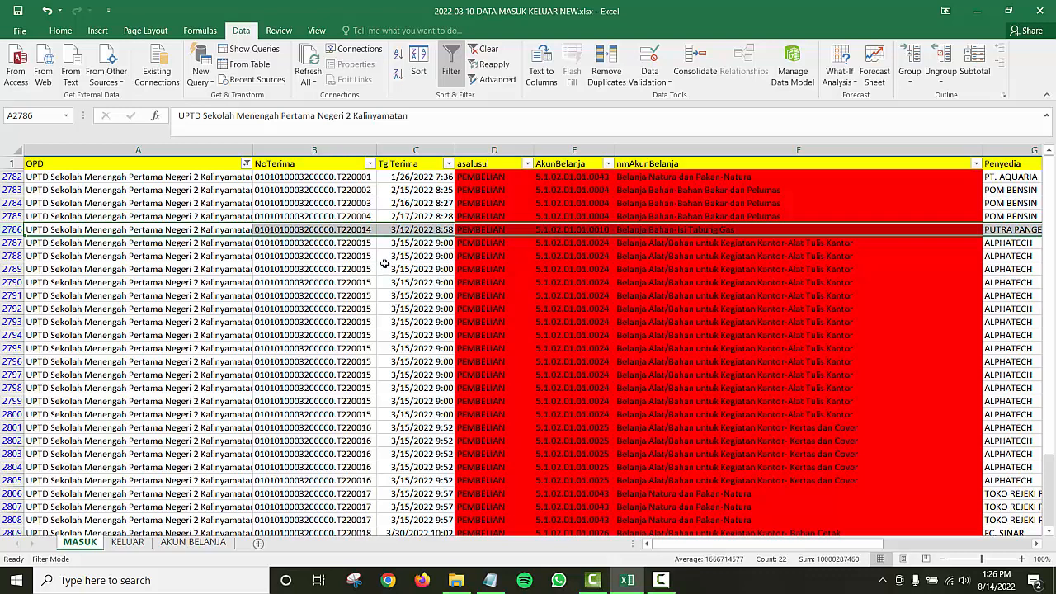
left_click(978, 14)
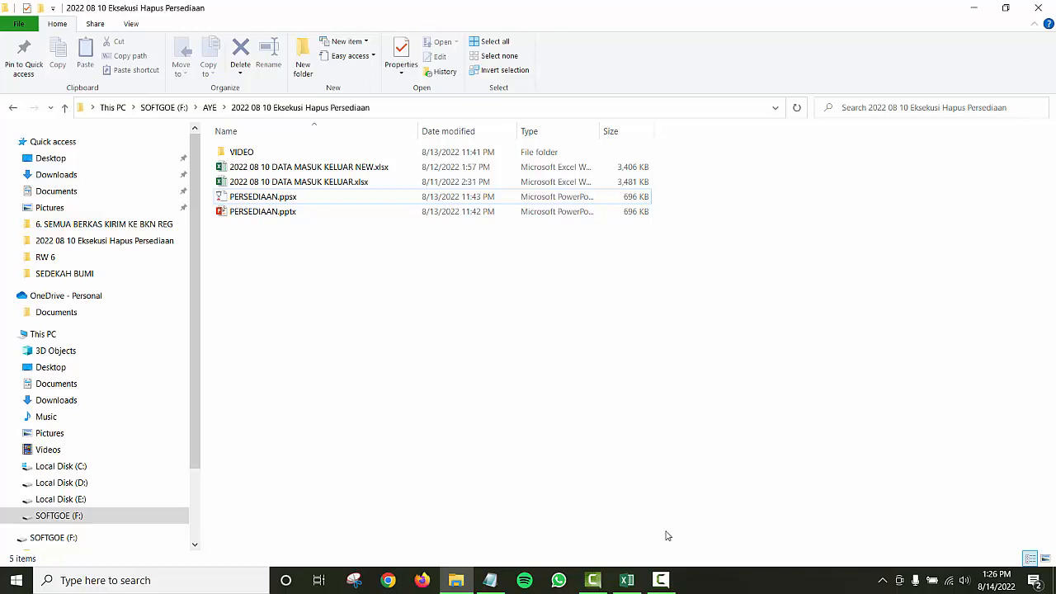
Step: Minimise the folder, check row 2791 in Excel, then minimise all windows to show the desktop
left_click(973, 8)
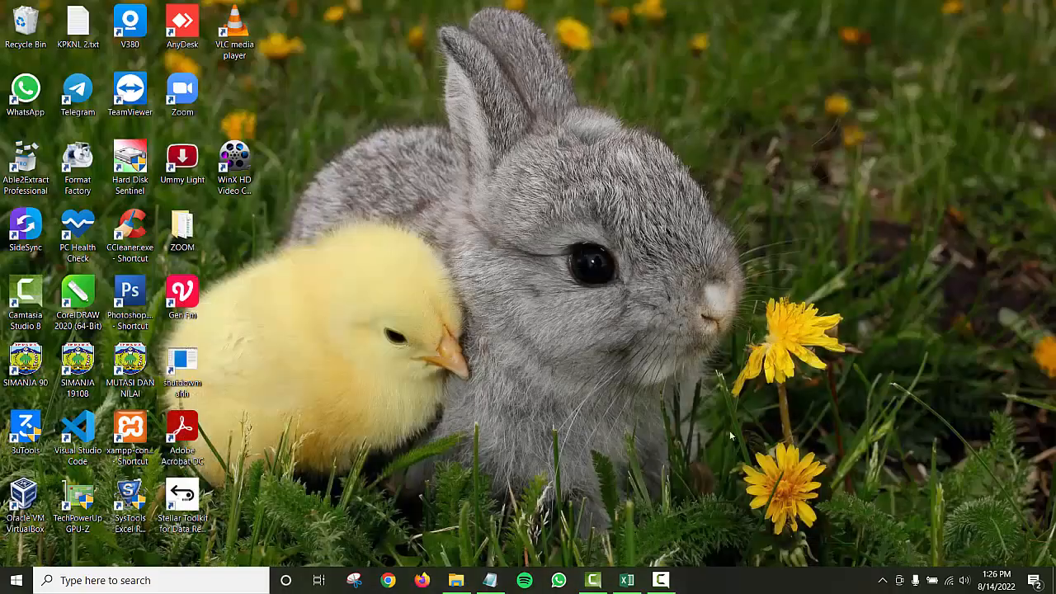
left_click(627, 580)
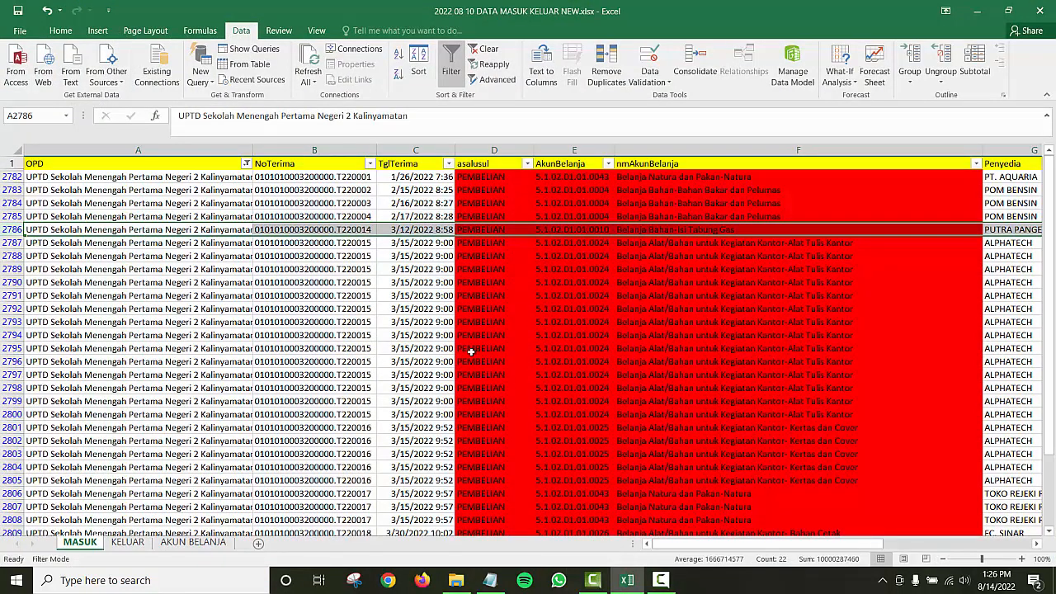
left_click(17, 296)
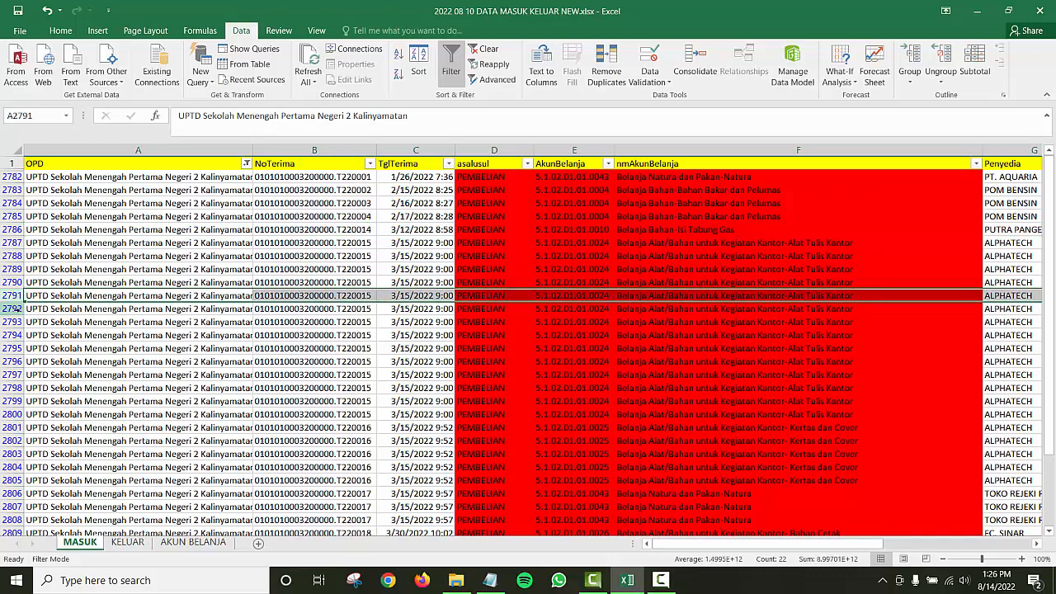
left_click(659, 580)
left_click(1000, 528)
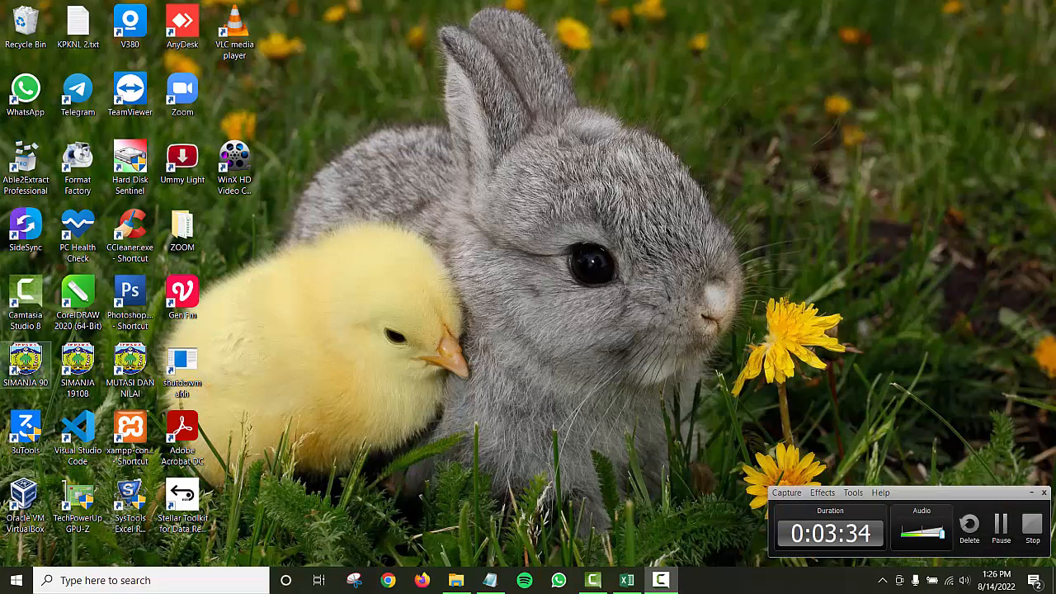
Step: Launch SIMANJA 90 and log in with the user ID and password
double_click(25, 363)
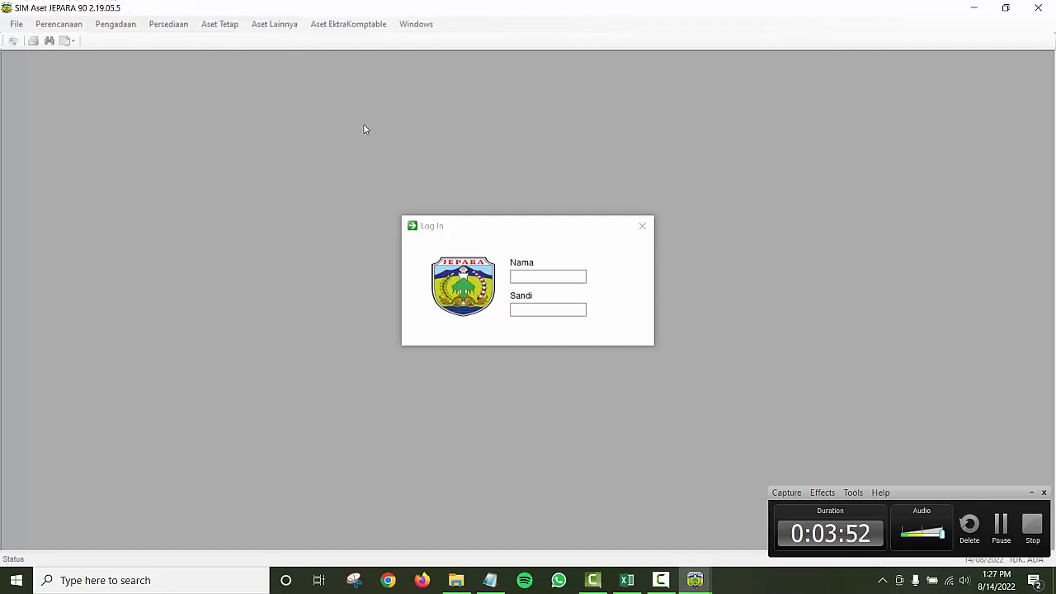
left_click(552, 278)
type("4020100")
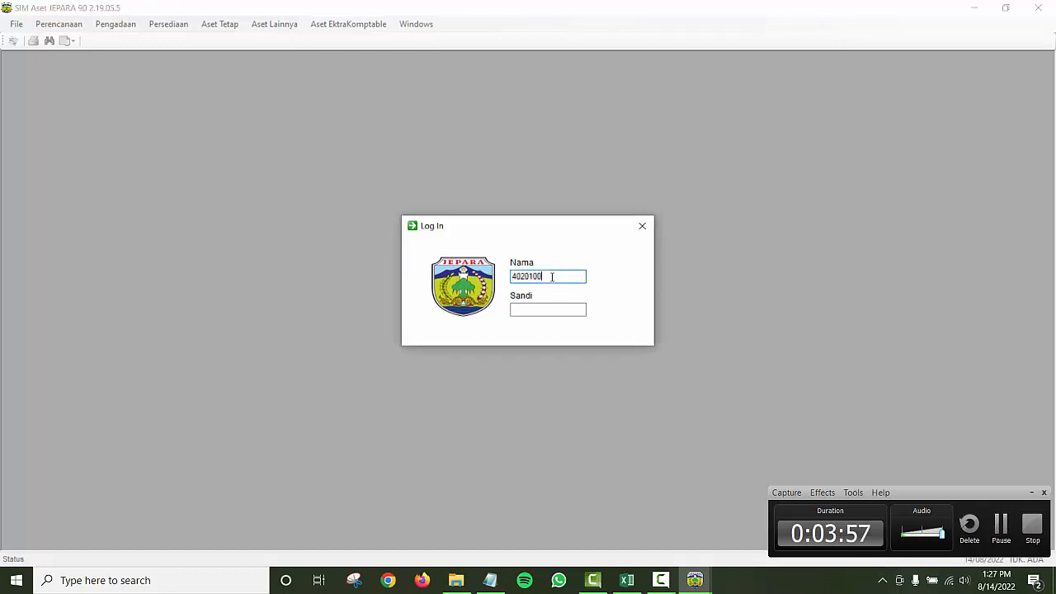
left_click(542, 311)
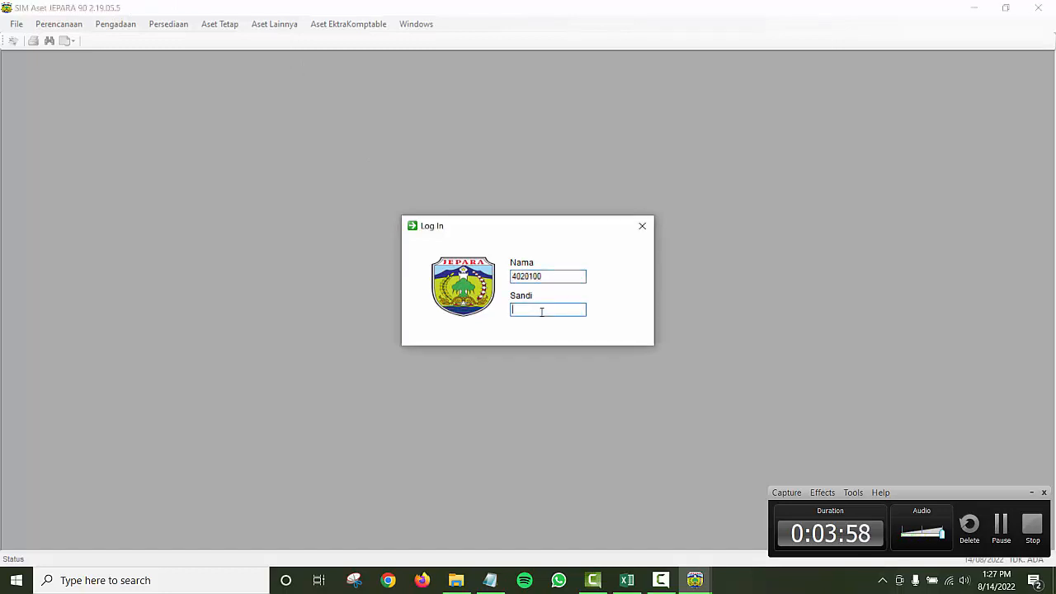
type("*")
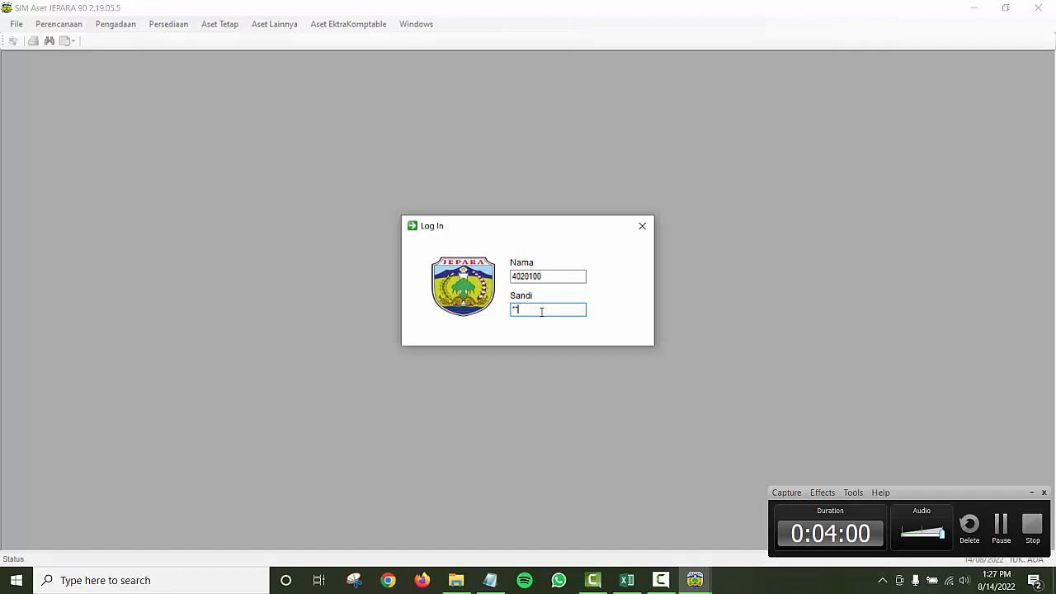
type("**")
key("Return")
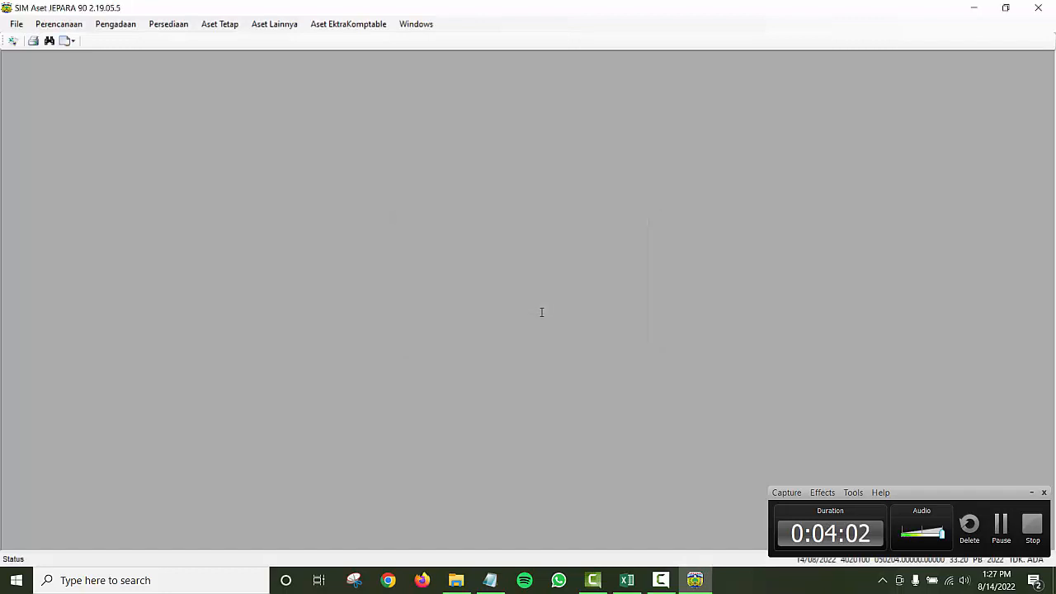
left_click(219, 24)
mouse_move(115, 24)
mouse_move(181, 28)
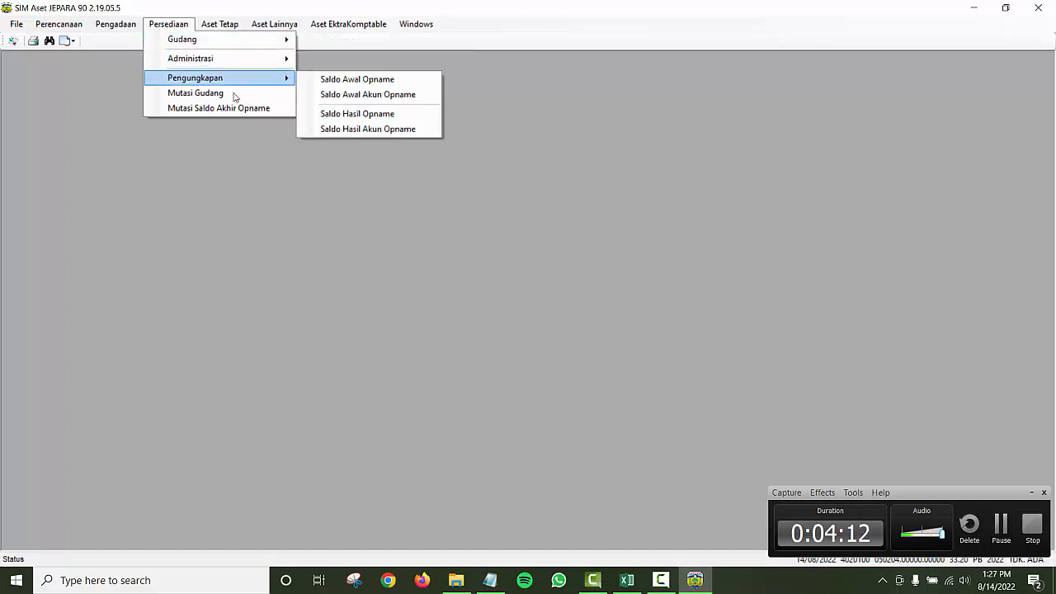
mouse_move(268, 45)
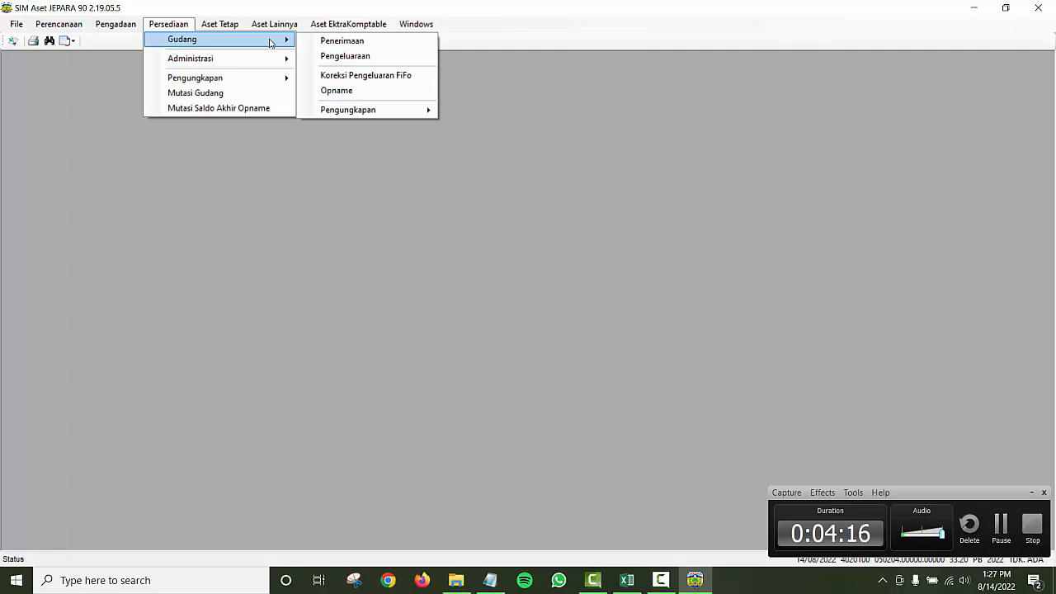
left_click(303, 231)
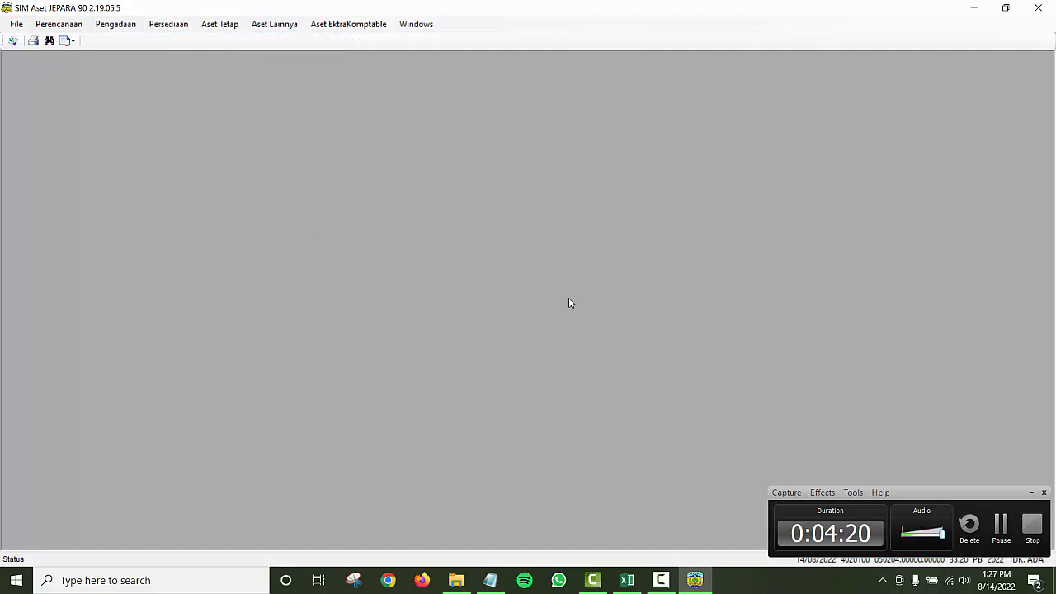
key("alt+Tab")
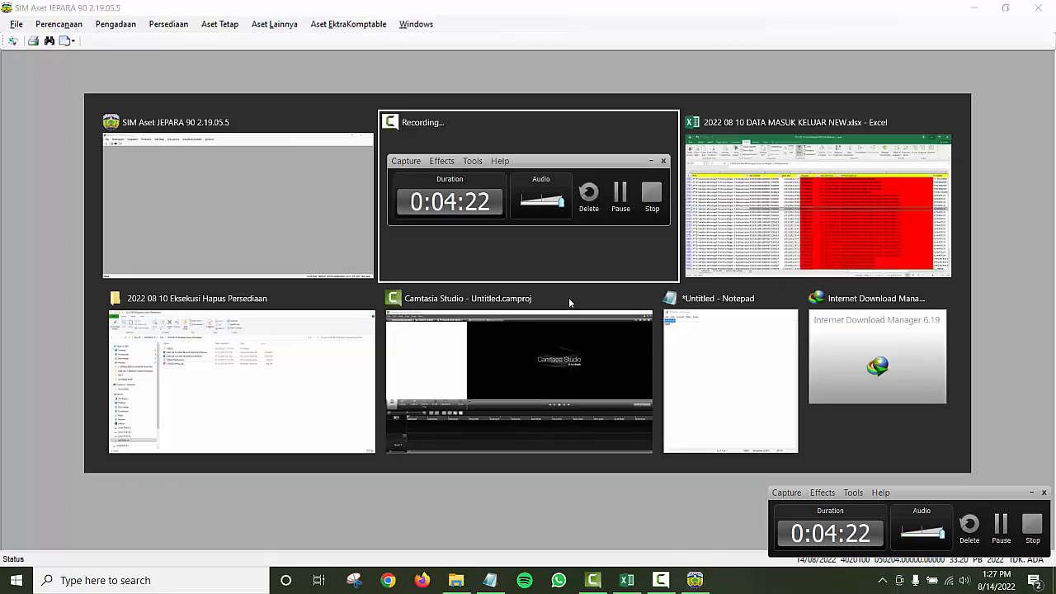
Step: Run the PERSEDIAAN.ppsx slideshow and advance it to step 1, PENERIMAAN
key("alt+Tab")
key("alt+Tab")
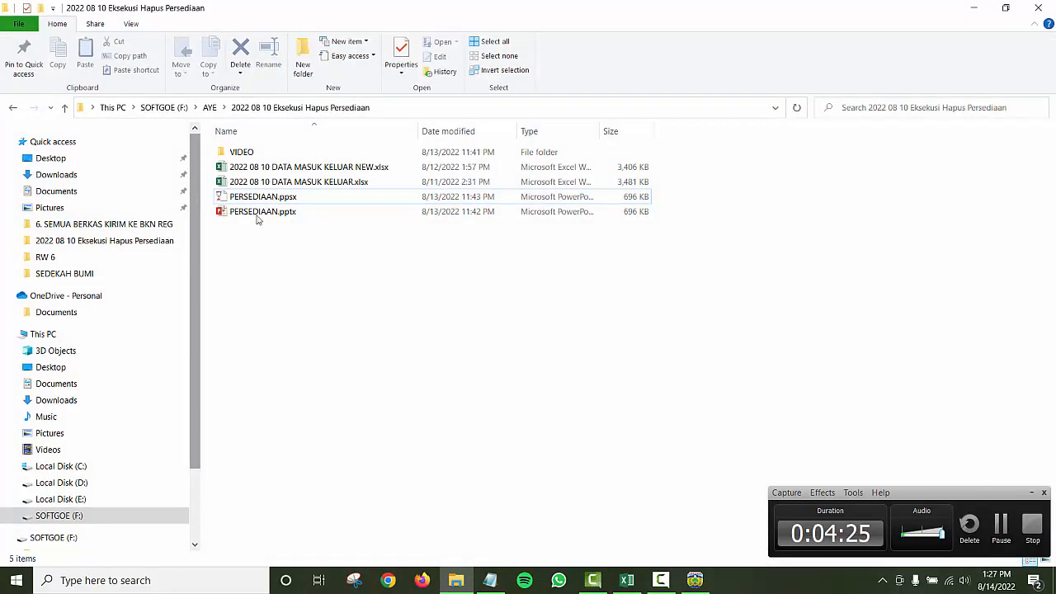
double_click(290, 203)
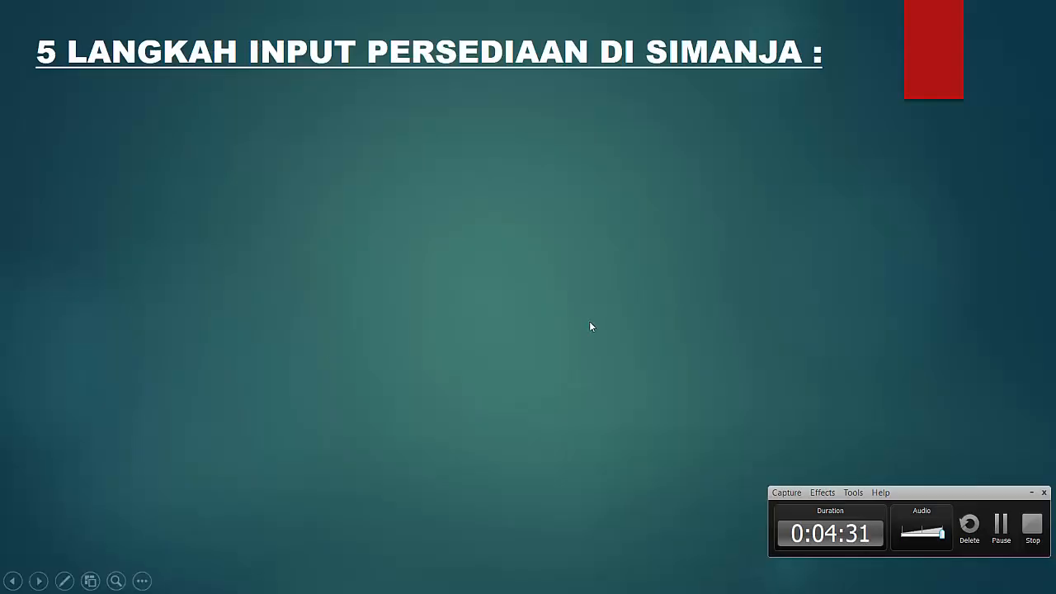
left_click(499, 265)
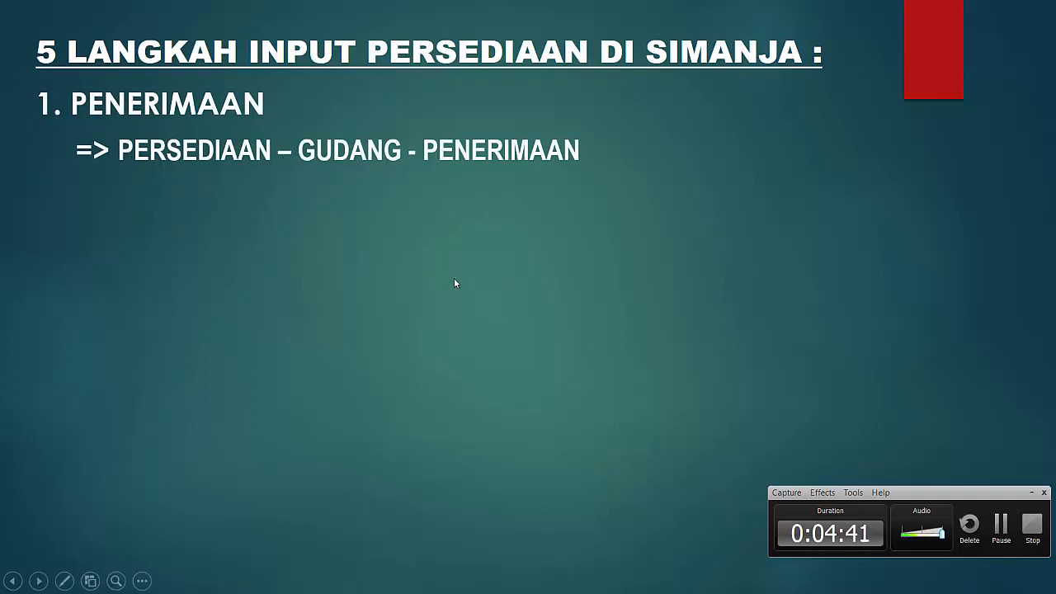
key("alt+Tab")
key("alt+Tab")
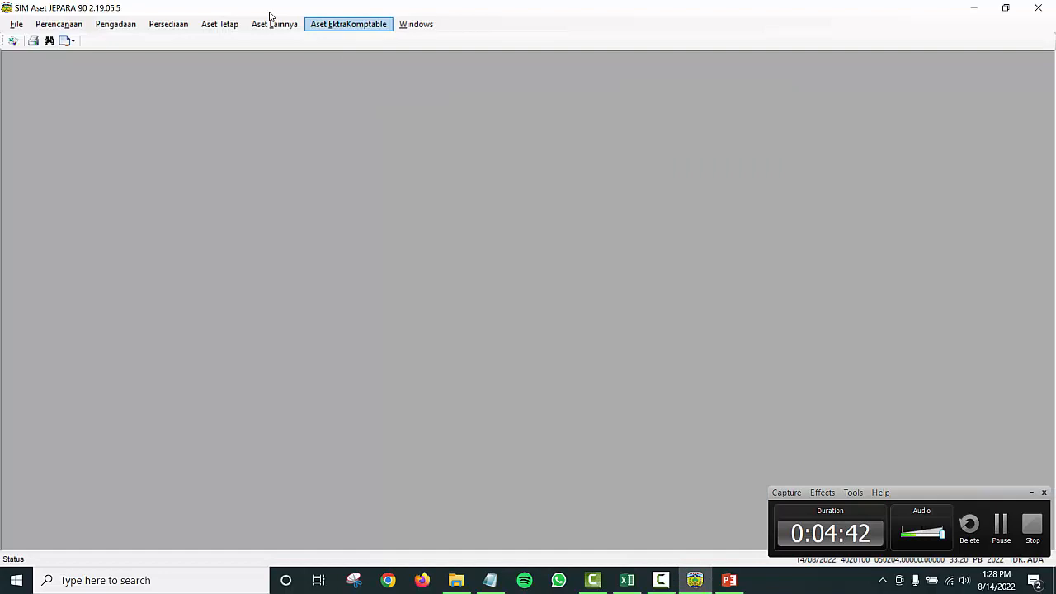
Step: Open Persediaan > Gudang > Penerimaan maximised and start a new form for BADAN PENGELOLAAN KEUANGAN DAN ASET DAERAH
left_click(169, 24)
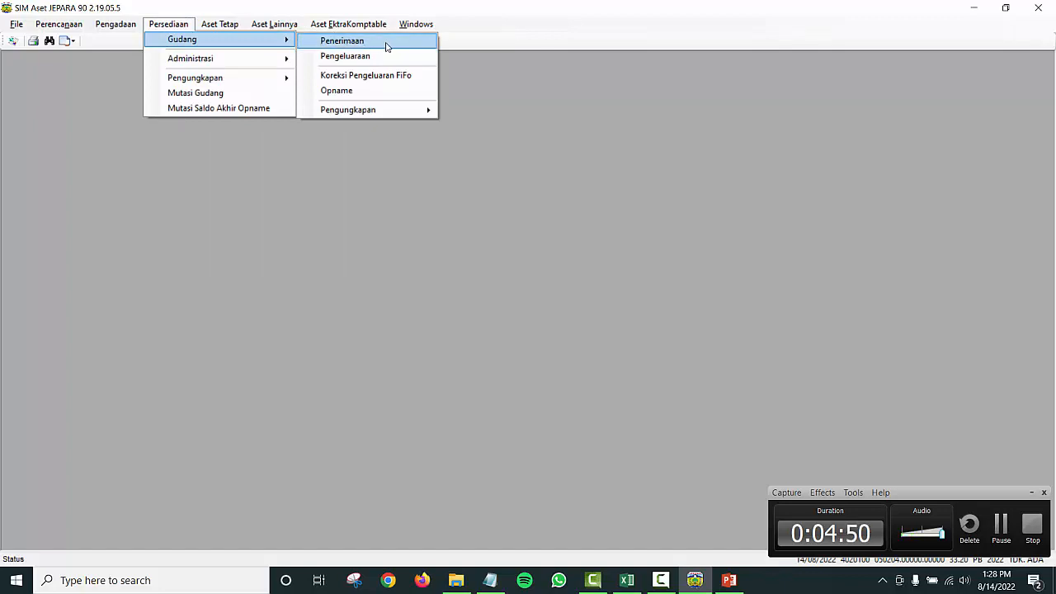
left_click(386, 47)
left_click(487, 64)
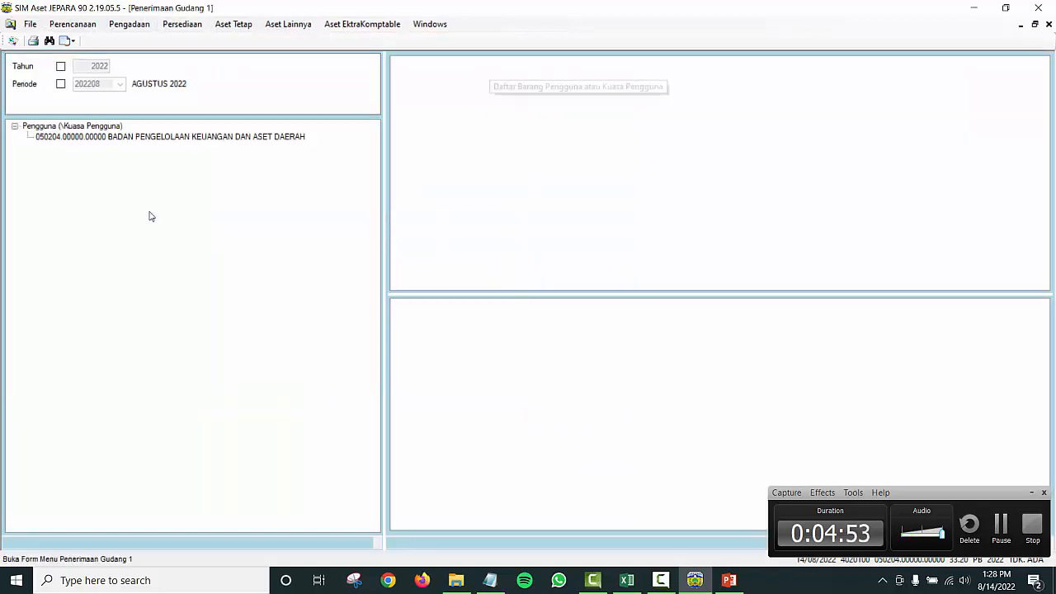
left_click(73, 126)
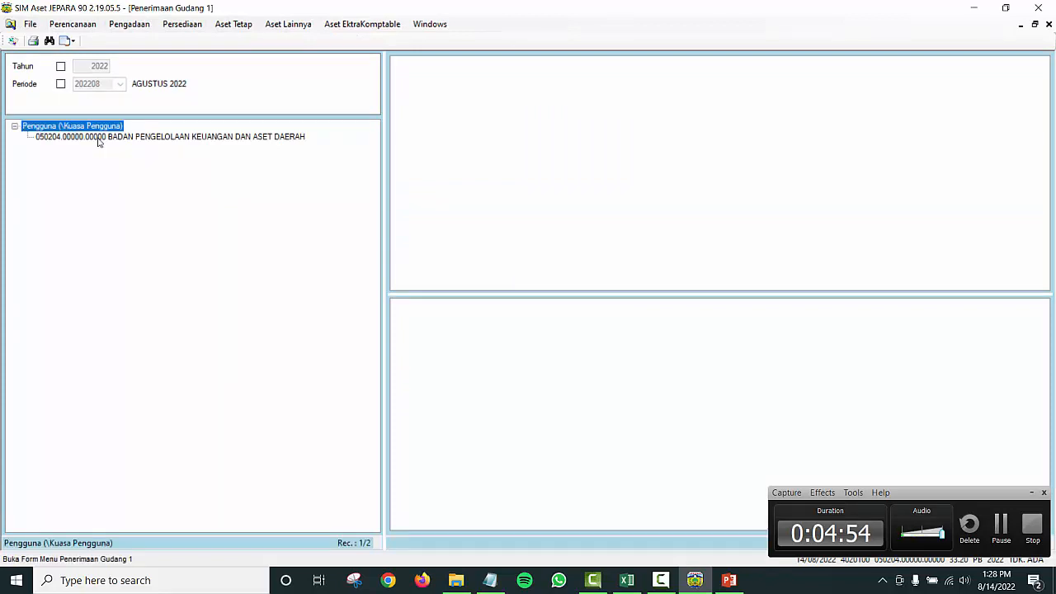
left_click(97, 137)
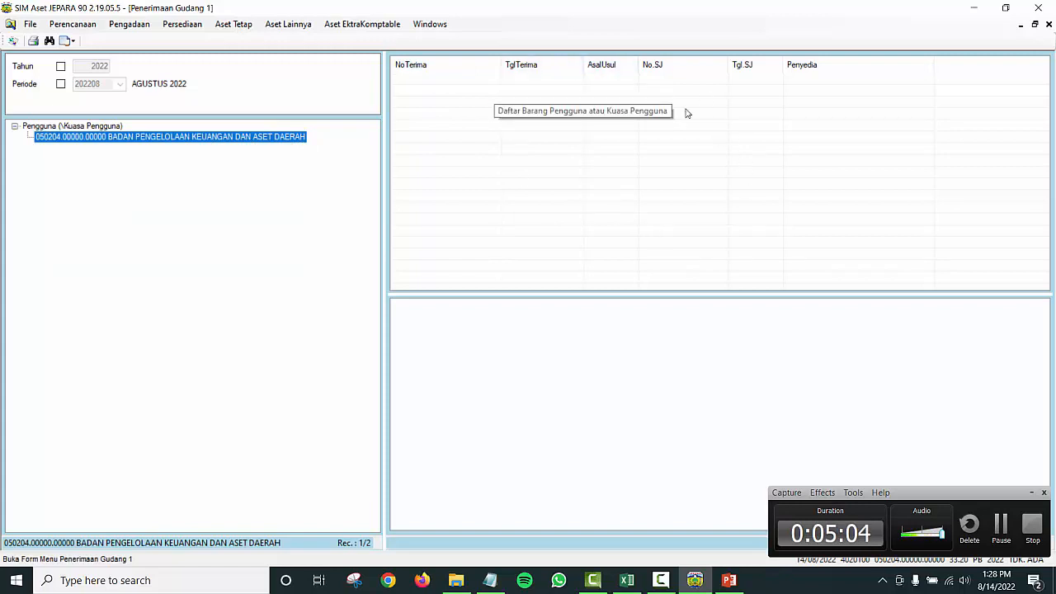
right_click(288, 140)
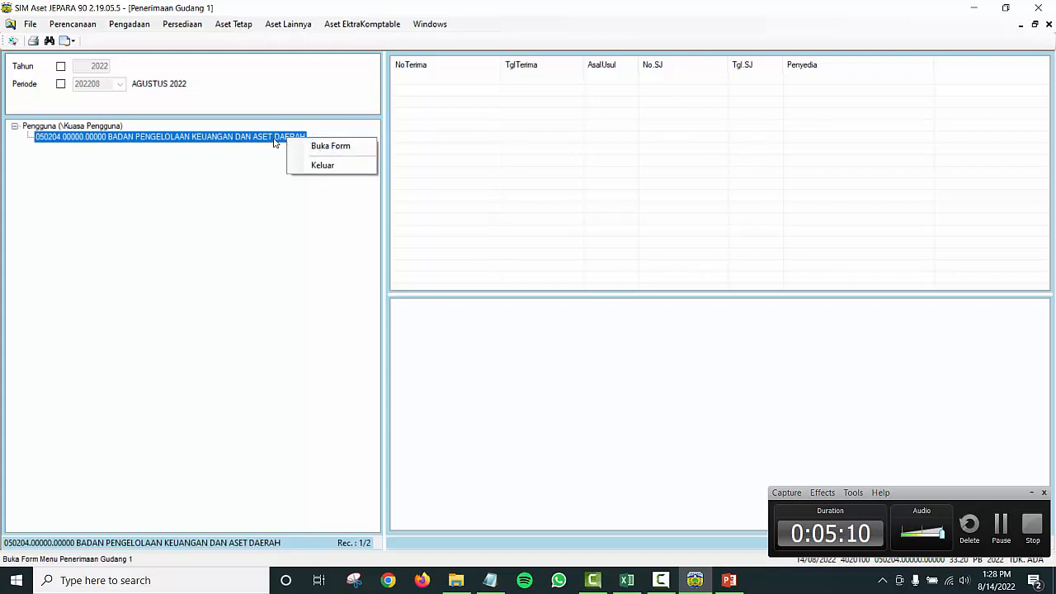
right_click(268, 140)
left_click(305, 149)
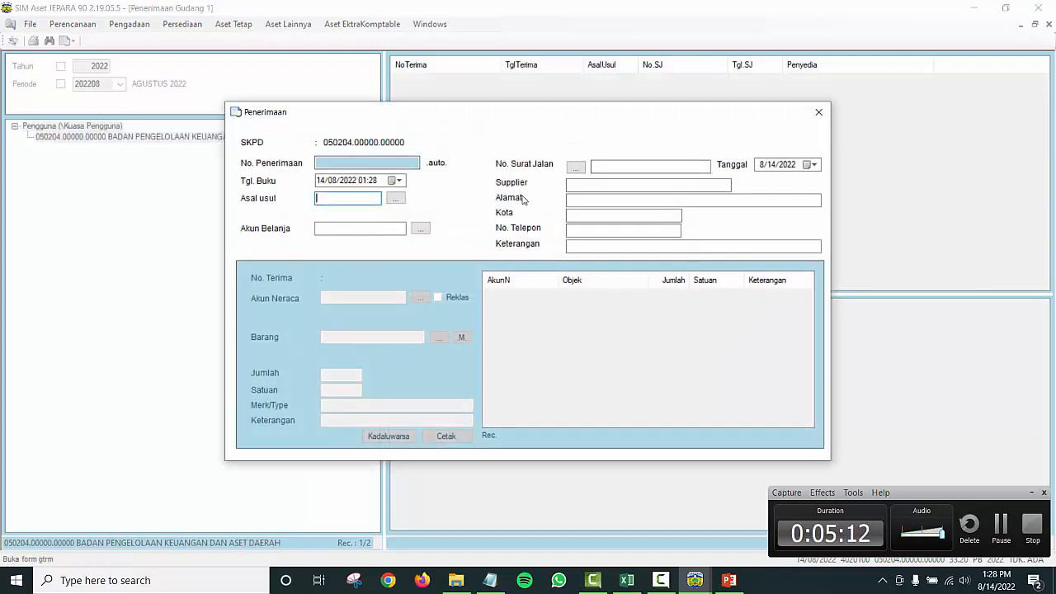
Step: Set the receipt's book date to 05/01/2022
left_click(397, 179)
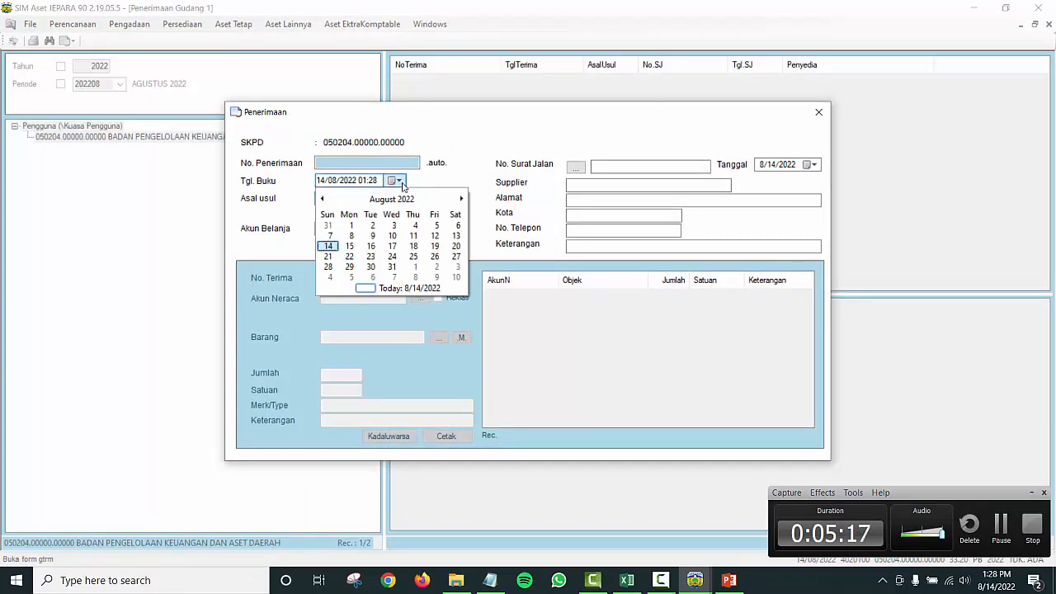
left_click(394, 198)
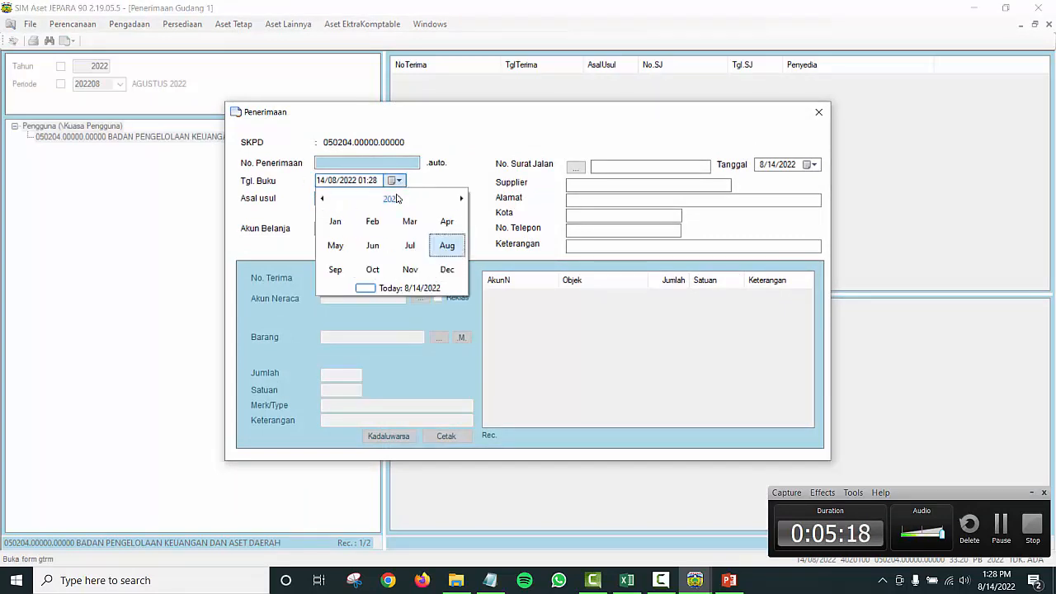
left_click(335, 221)
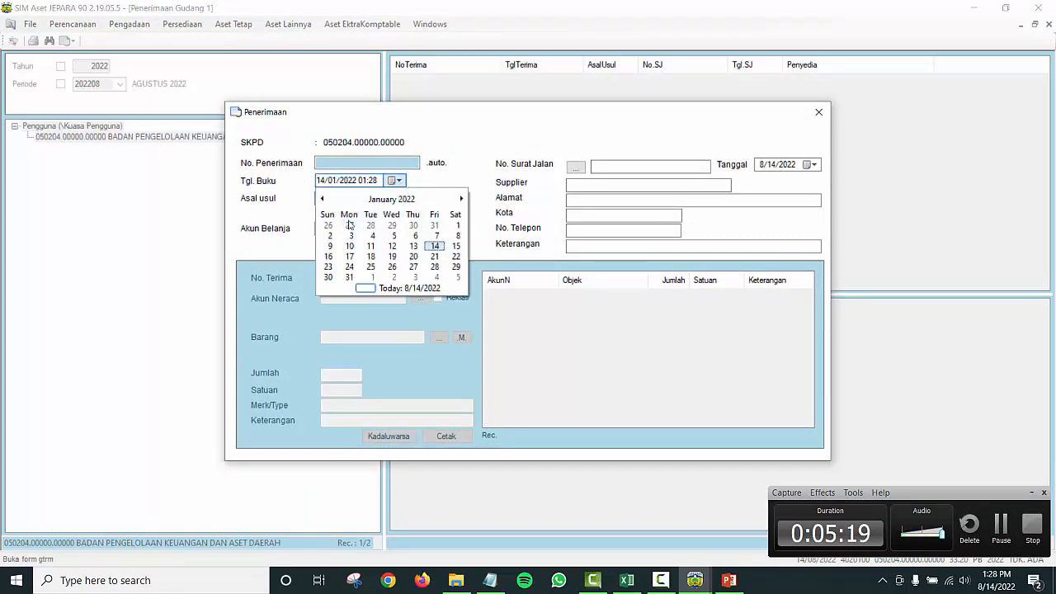
left_click(397, 237)
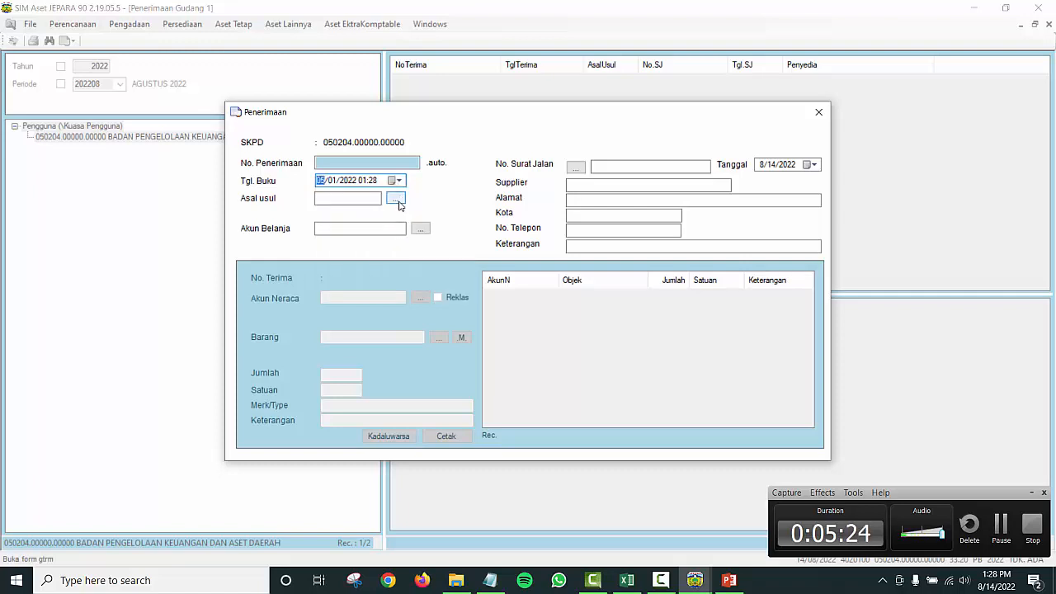
Step: Set the receipt's origin to BELI (PEMBELIAN)
left_click(397, 200)
left_click(521, 316)
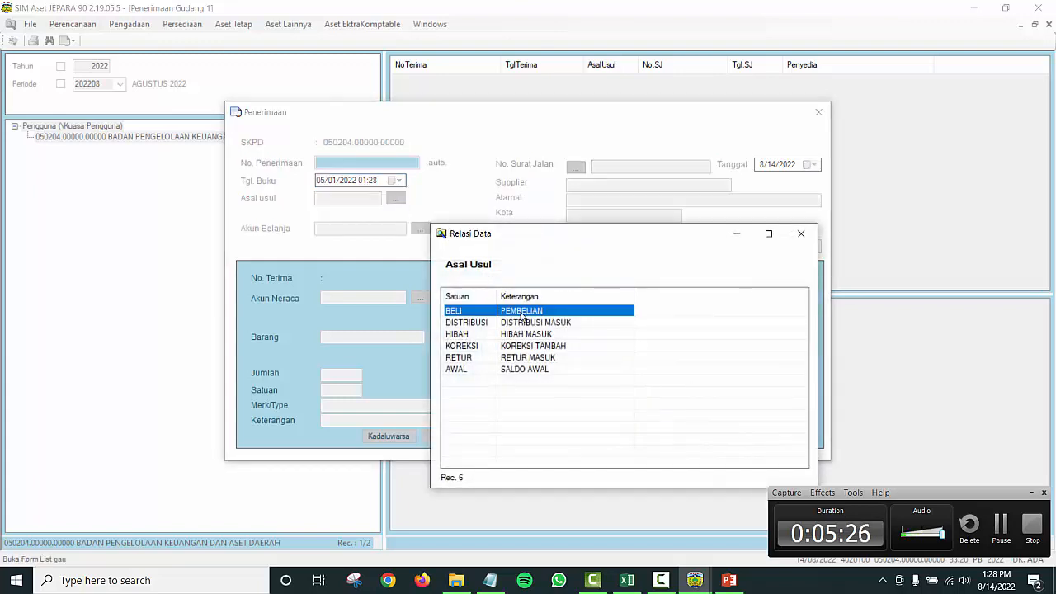
double_click(521, 316)
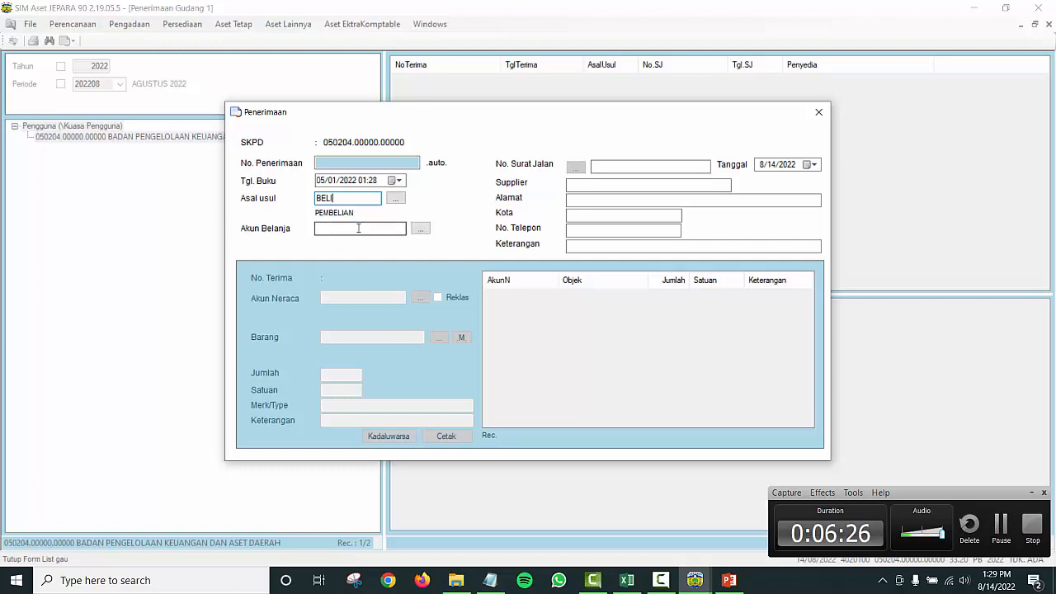
Step: Choose spending account 5.1.02.01.01.0024 for office supplies
left_click(420, 229)
scroll(767, 341, "down", 20)
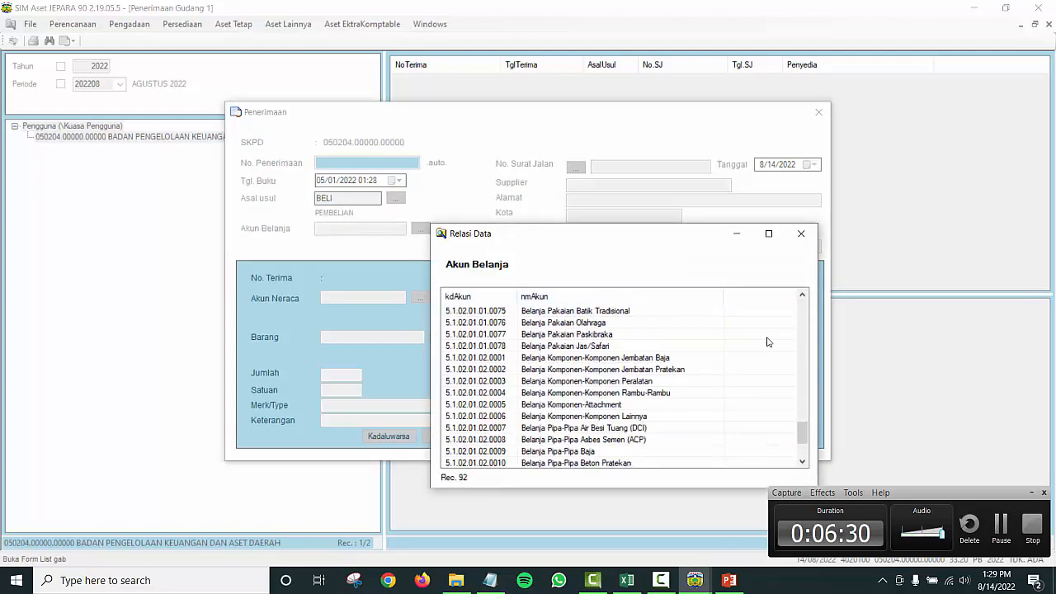
scroll(726, 407, "up", 20)
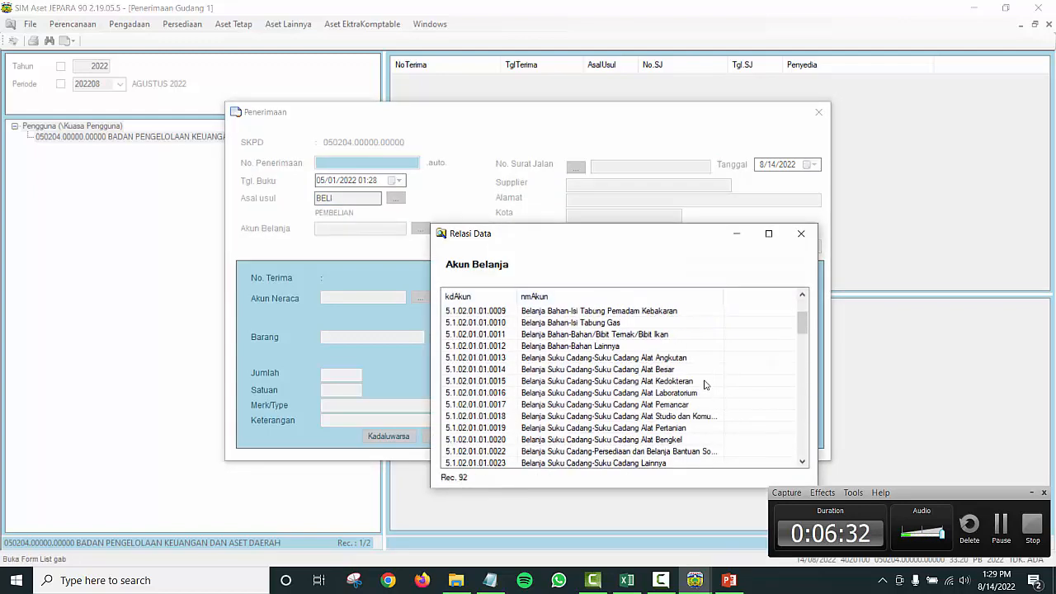
left_click_drag(803, 324, 805, 337)
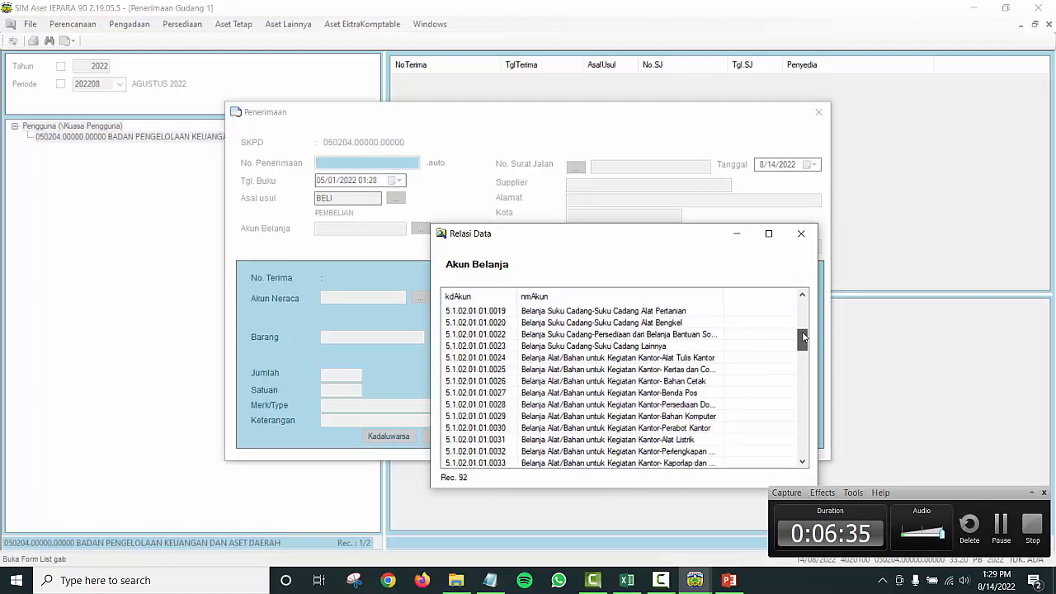
double_click(716, 359)
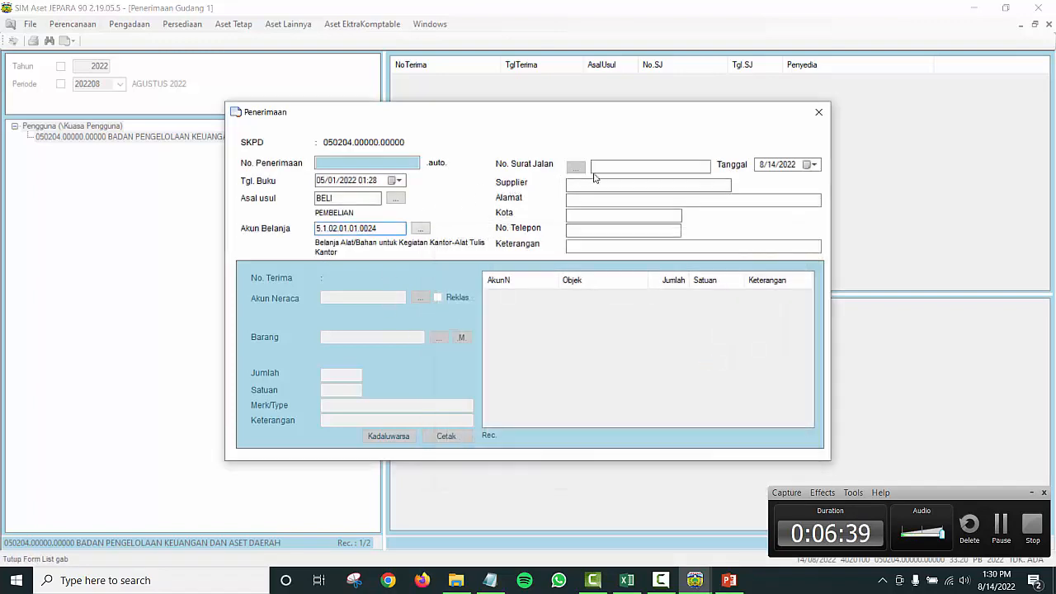
Step: Set the delivery note date to 5 January 2022
left_click(814, 164)
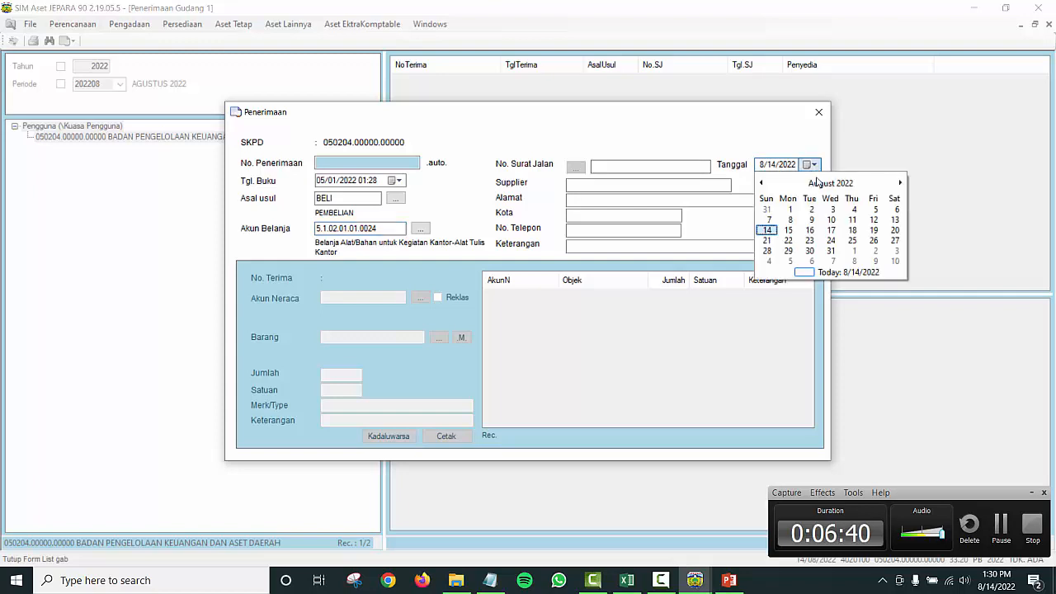
left_click(813, 183)
left_click(771, 207)
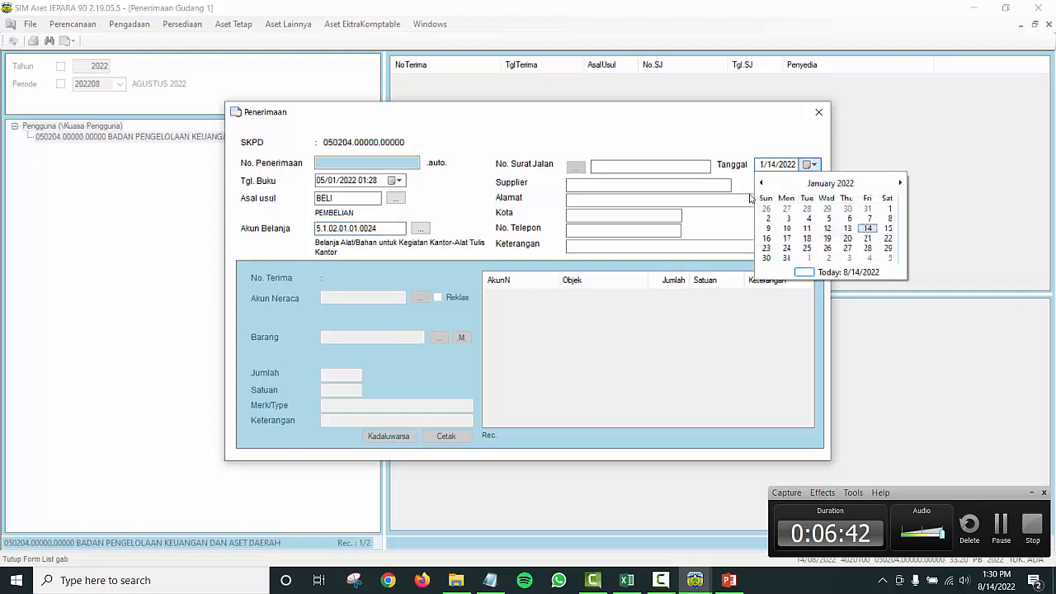
left_click(831, 221)
Step: Enter delivery note number X, supplier TOKO A, the supplier's street address and city JEPARA
left_click(622, 169)
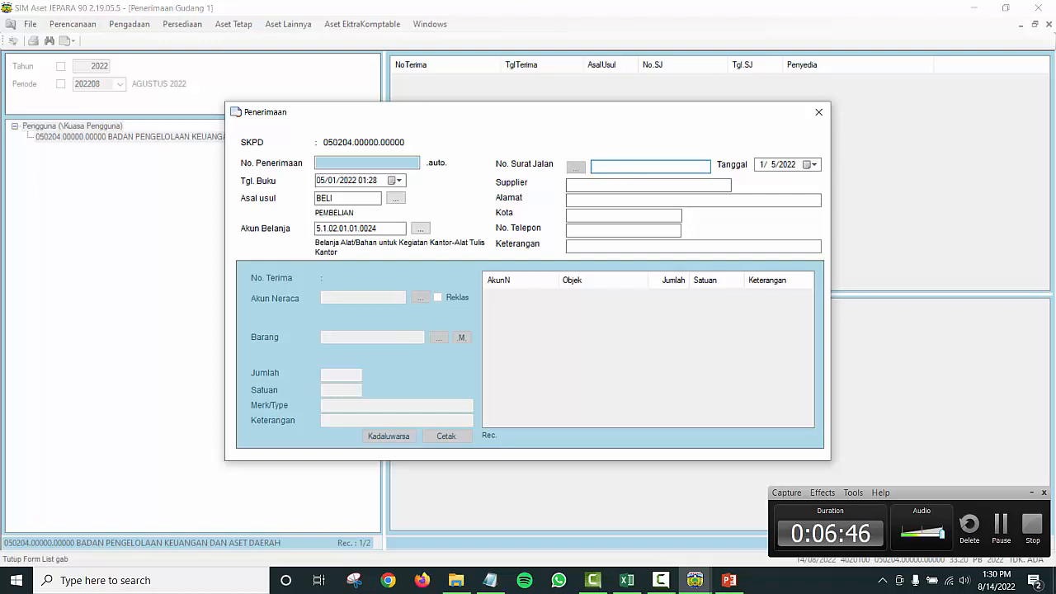
type("X")
left_click(584, 185)
type("T")
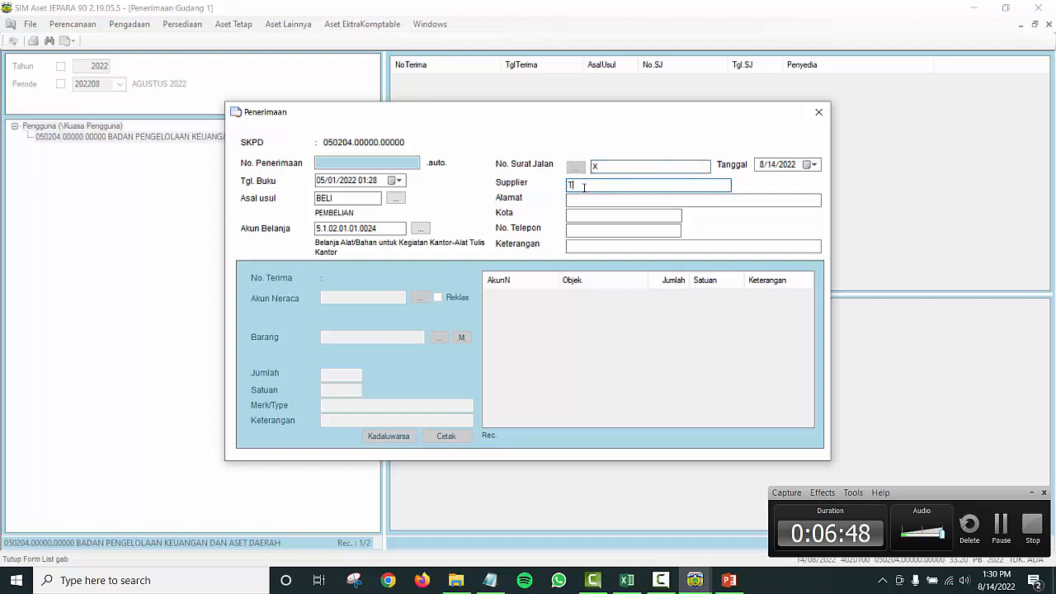
type("OKO A")
left_click(573, 199)
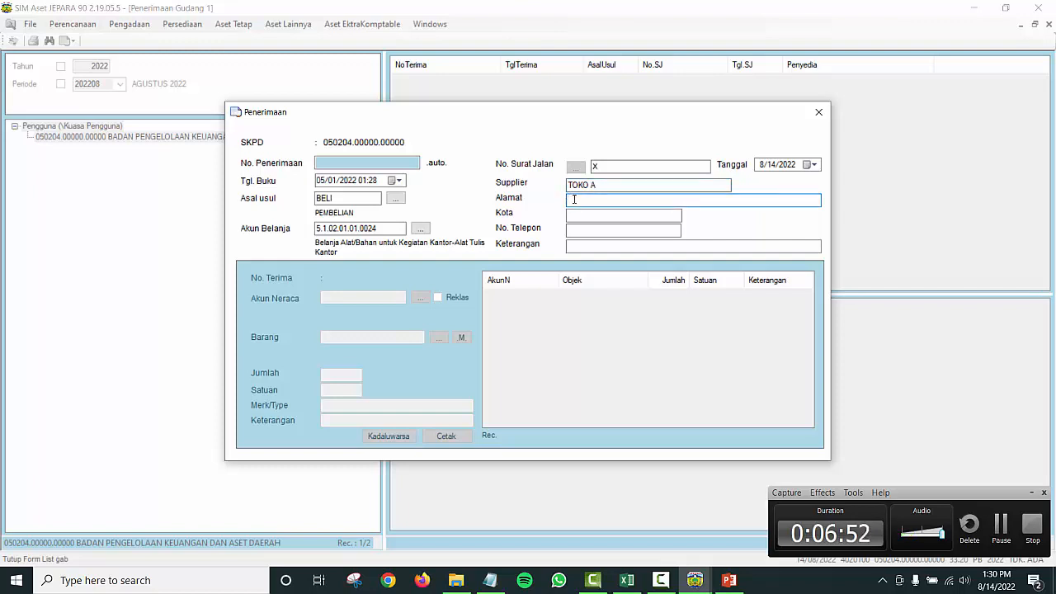
type("JL")
left_click(582, 214)
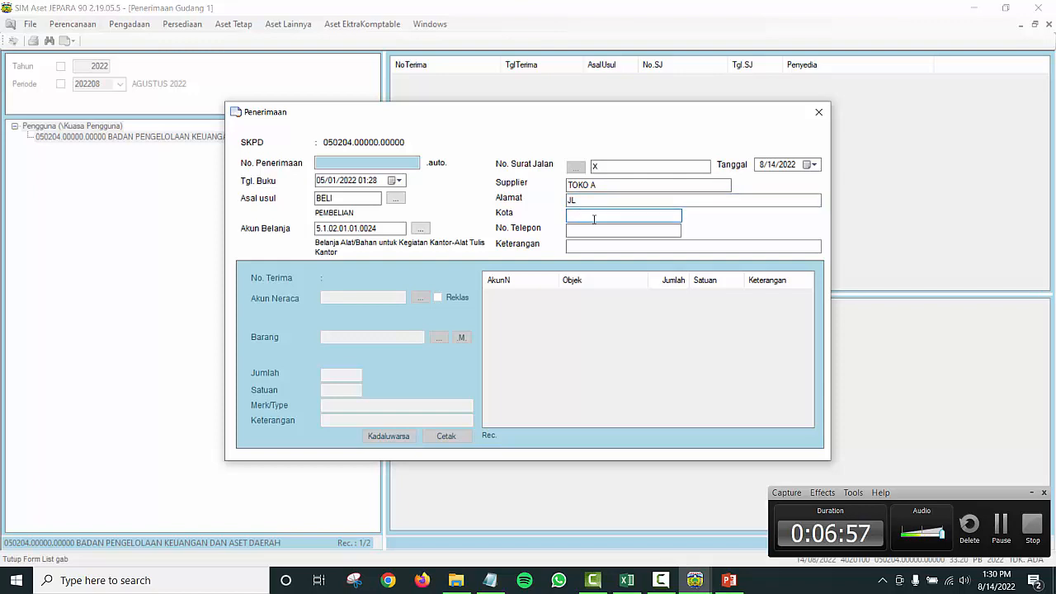
type("JEPARA")
Step: Add the supplier's phone number and description ATK, then save the receipt
left_click(588, 230)
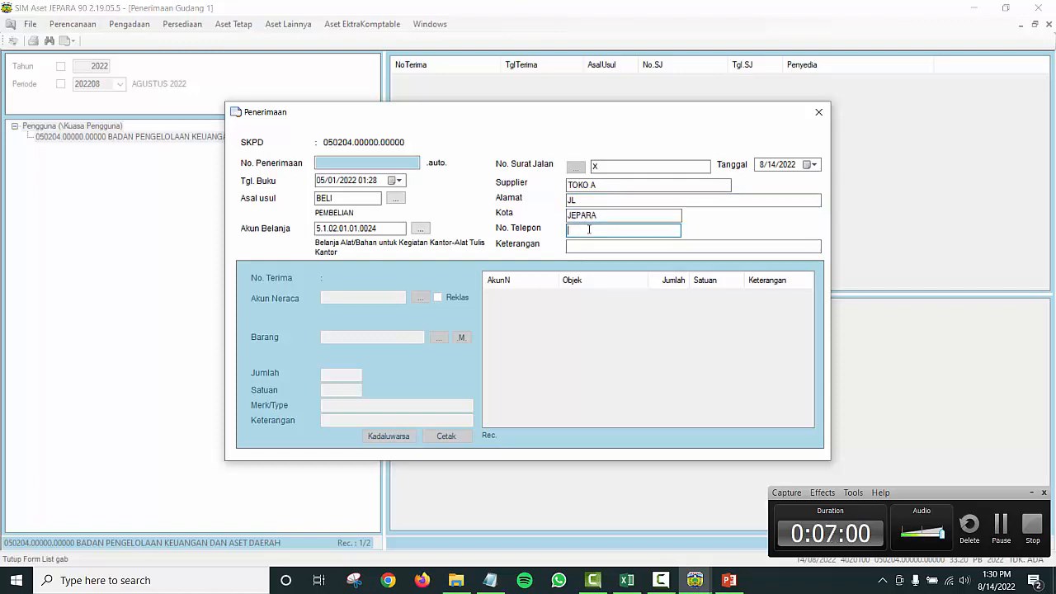
type("1212")
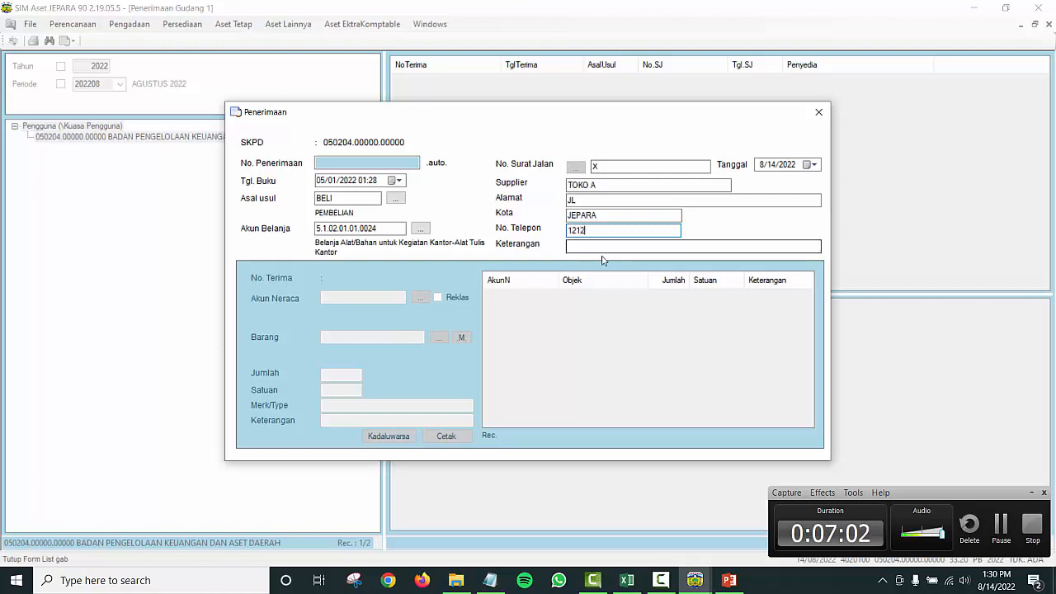
left_click(594, 249)
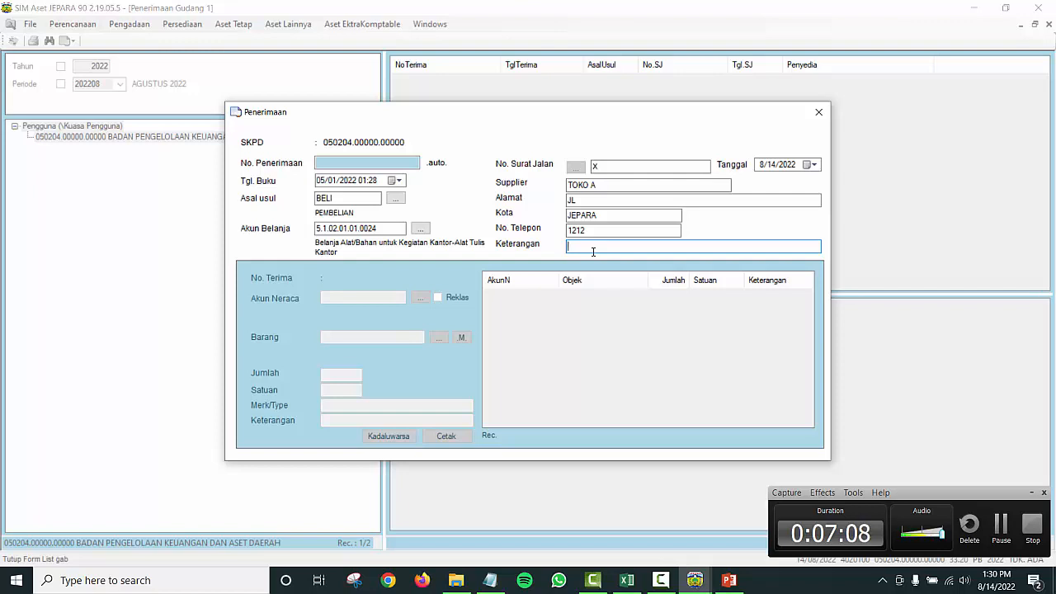
type("ATK")
key("Return")
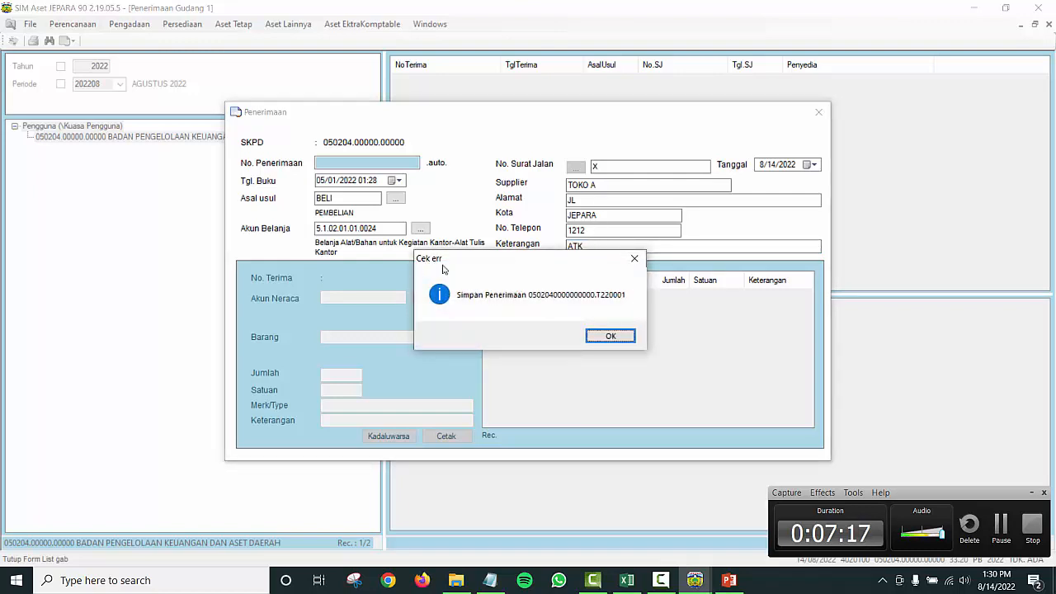
left_click(610, 337)
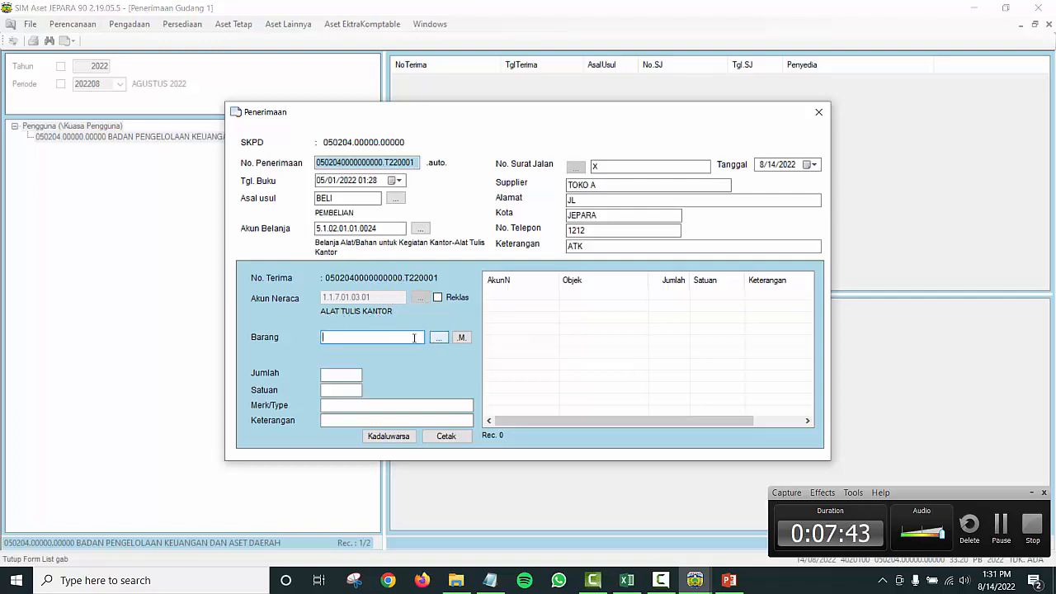
type("LPEN")
key("Return")
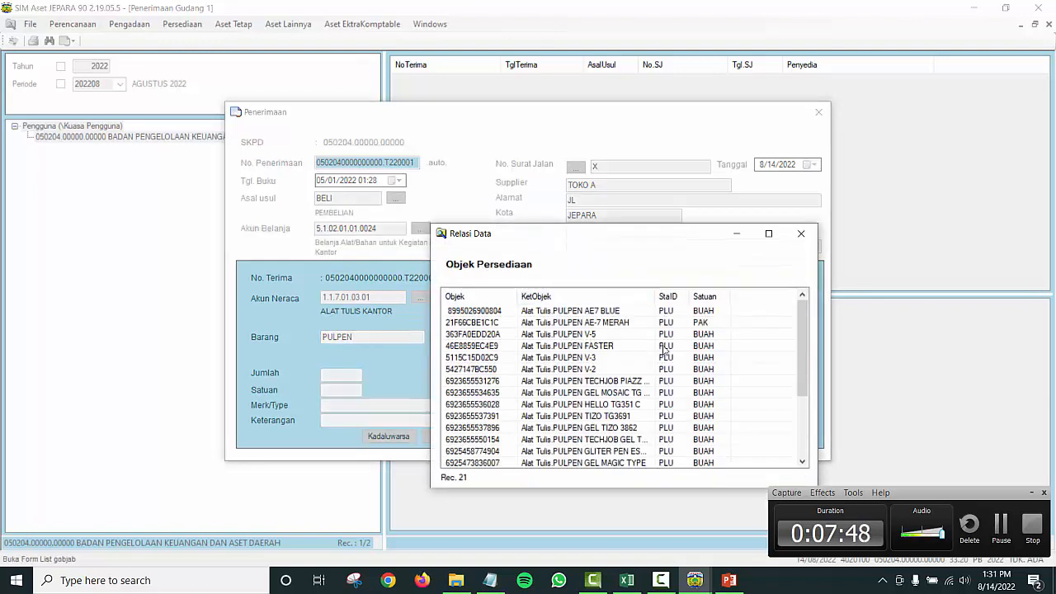
scroll(798, 335, "down", 3)
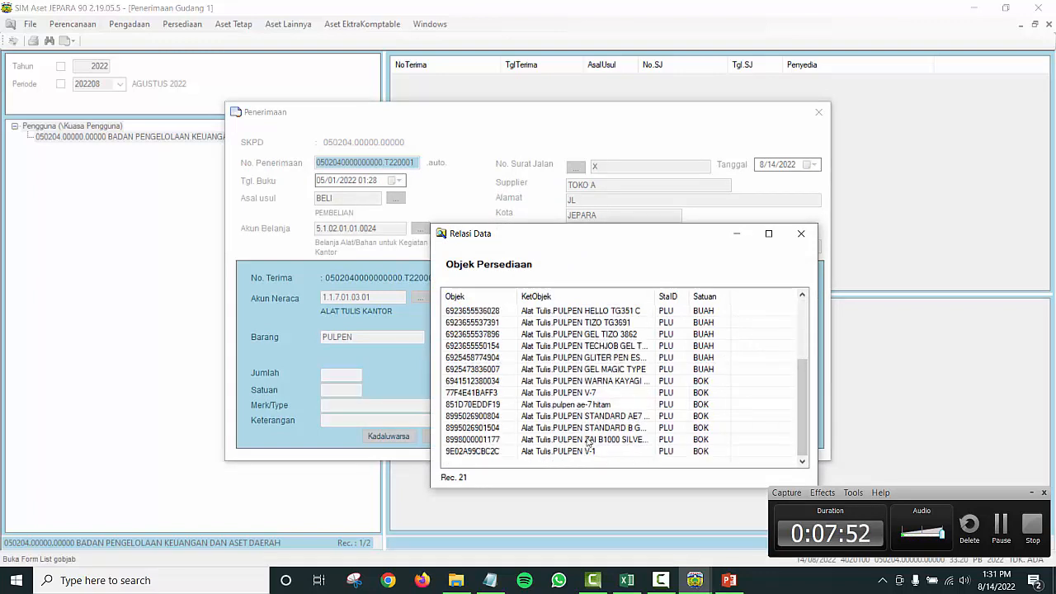
double_click(613, 329)
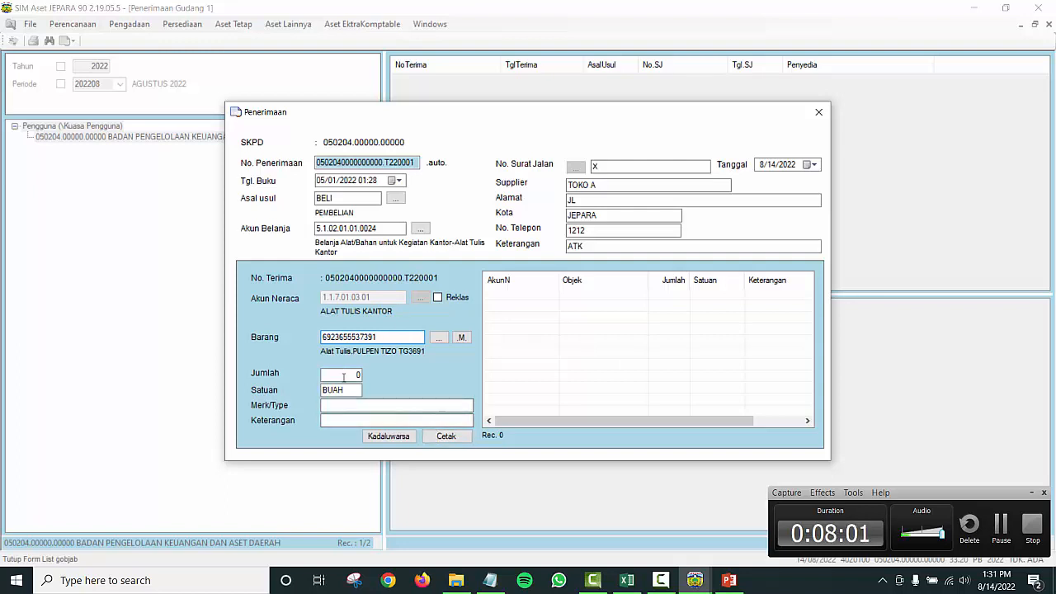
Step: Enter quantity 10 and brand PILOT, then save the pen line to the receipt
left_click(343, 377)
type("10")
left_click(359, 405)
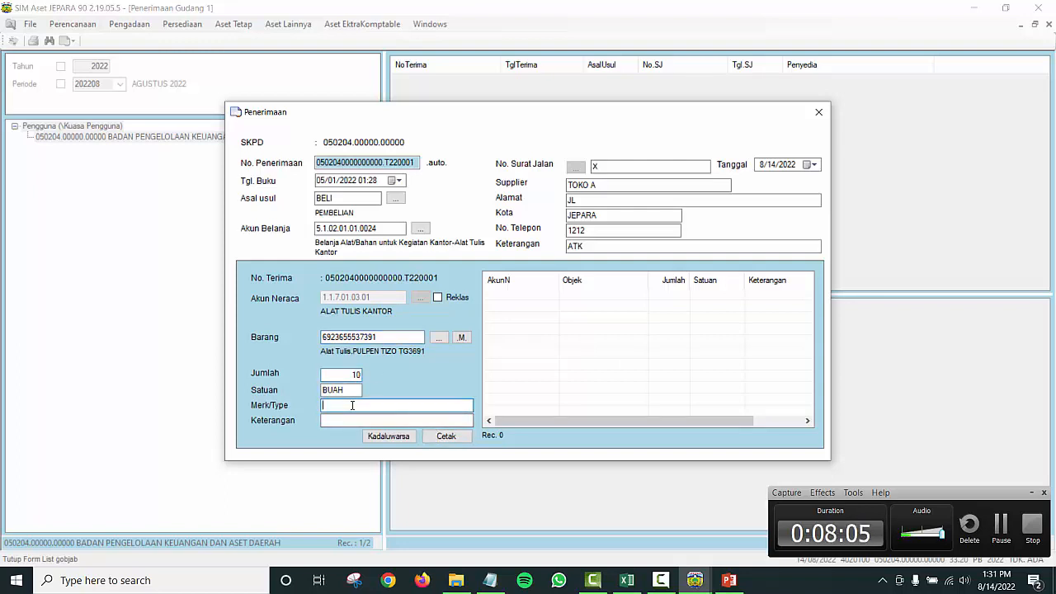
type("PILOT")
left_click(338, 422)
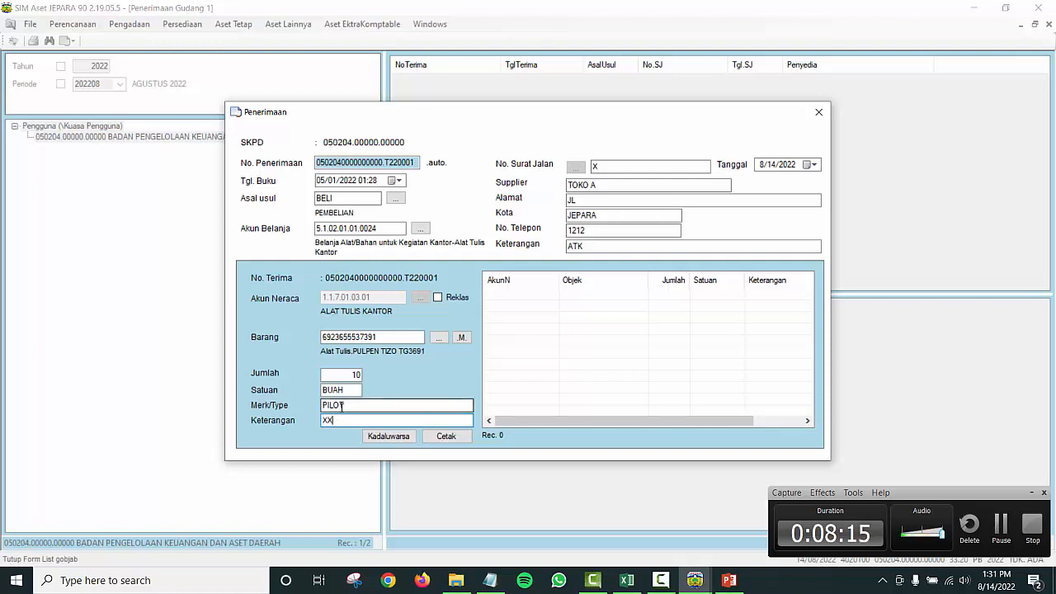
key("Return")
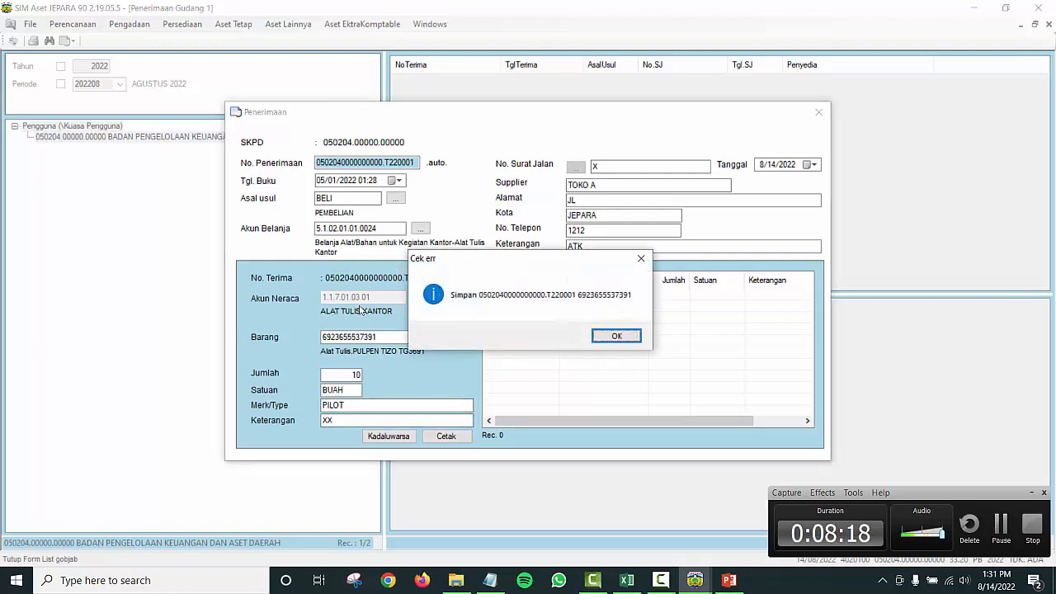
left_click(617, 335)
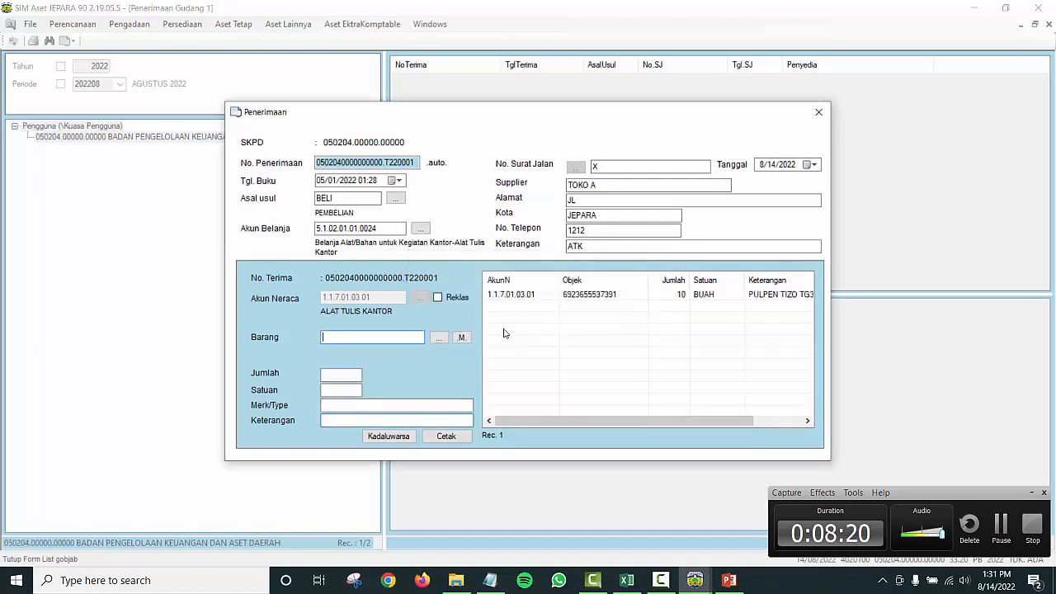
left_click(646, 297)
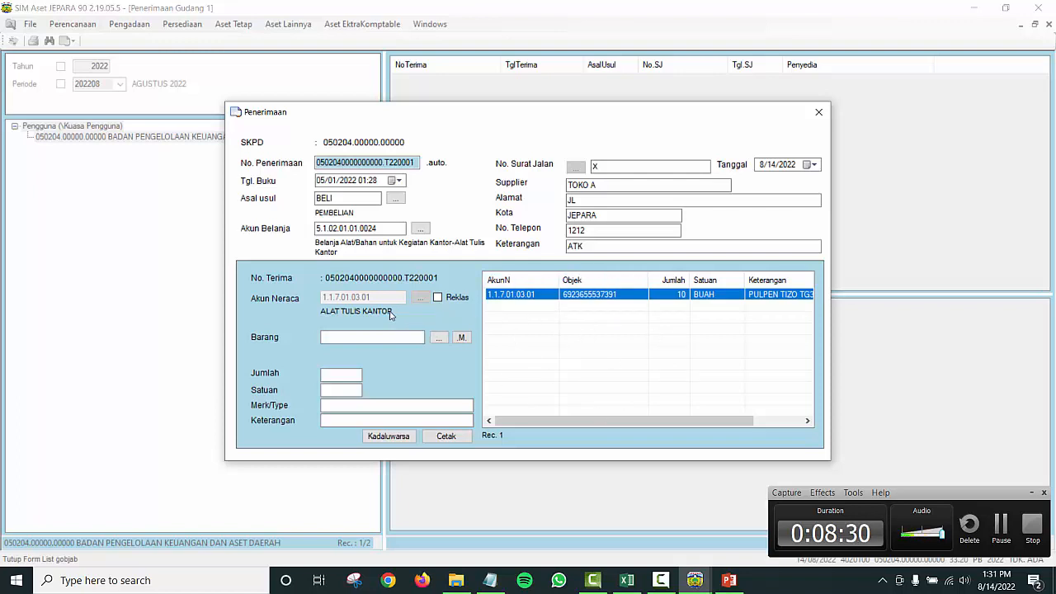
left_click(367, 338)
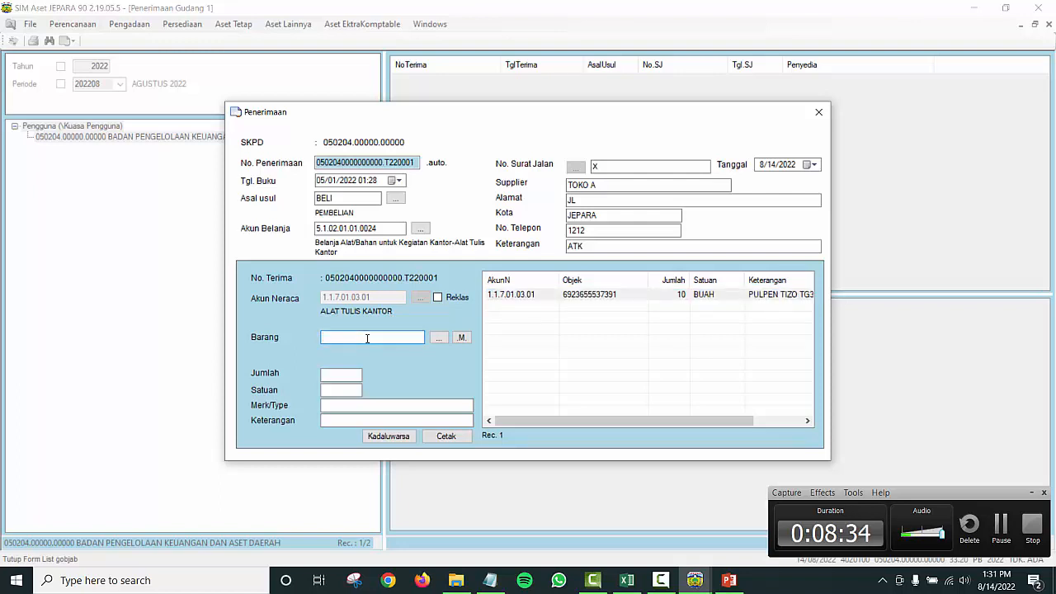
type("HVS")
key("Return")
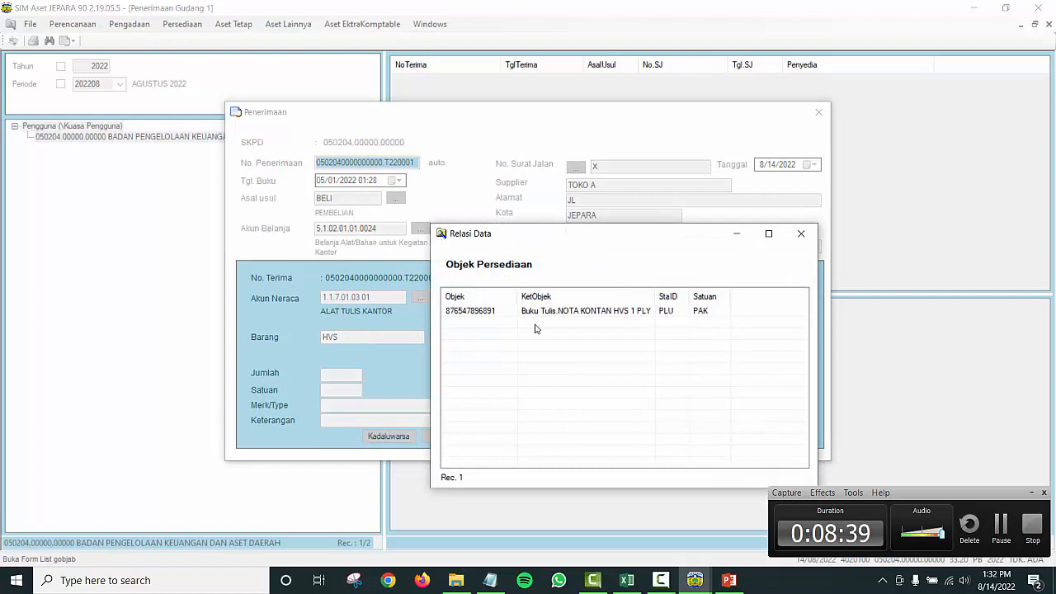
left_click(800, 233)
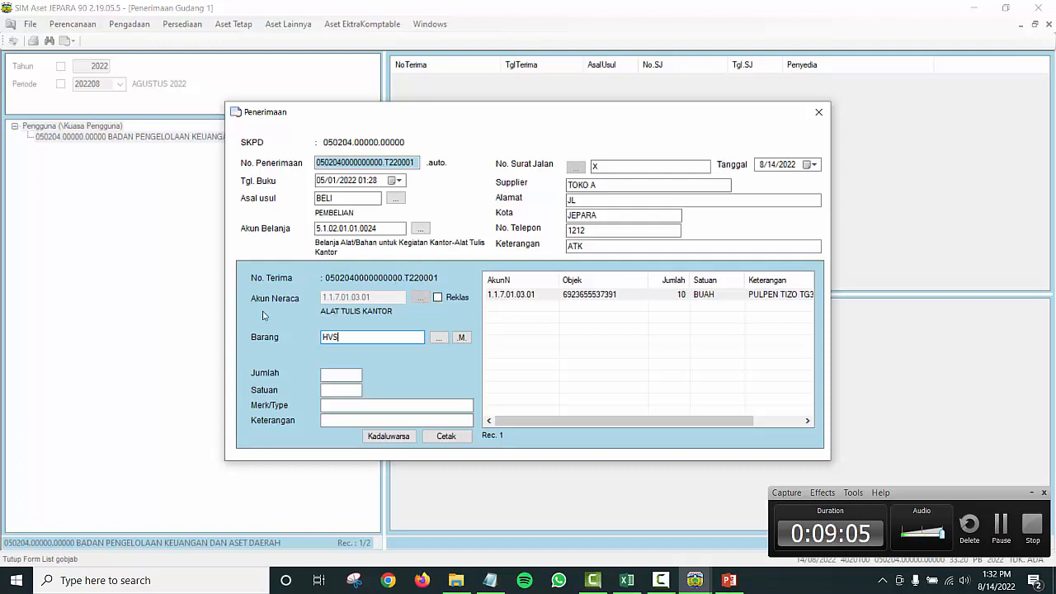
left_click(438, 337)
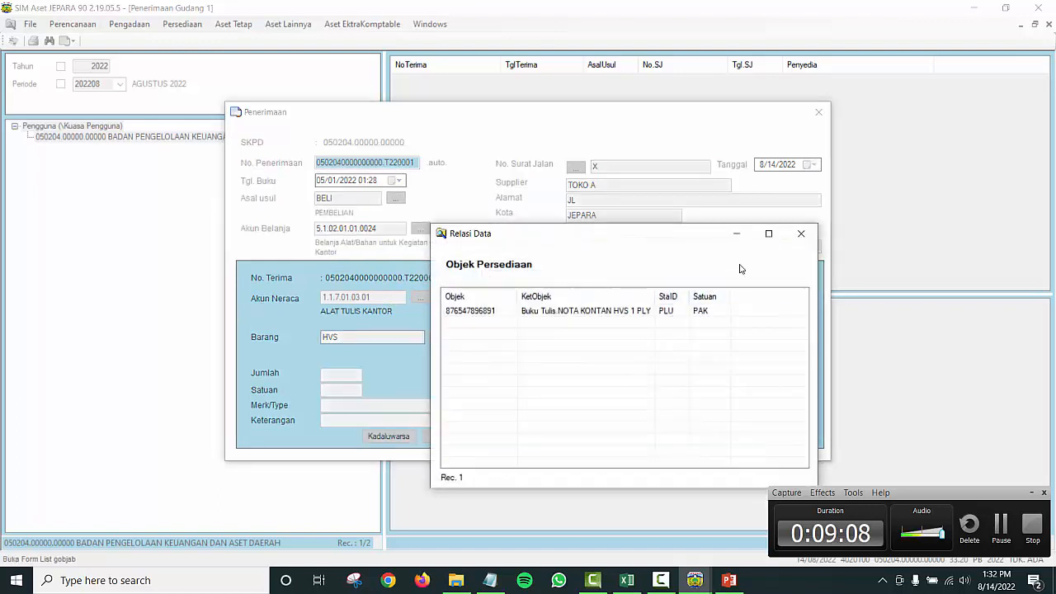
left_click(801, 234)
double_click(369, 337)
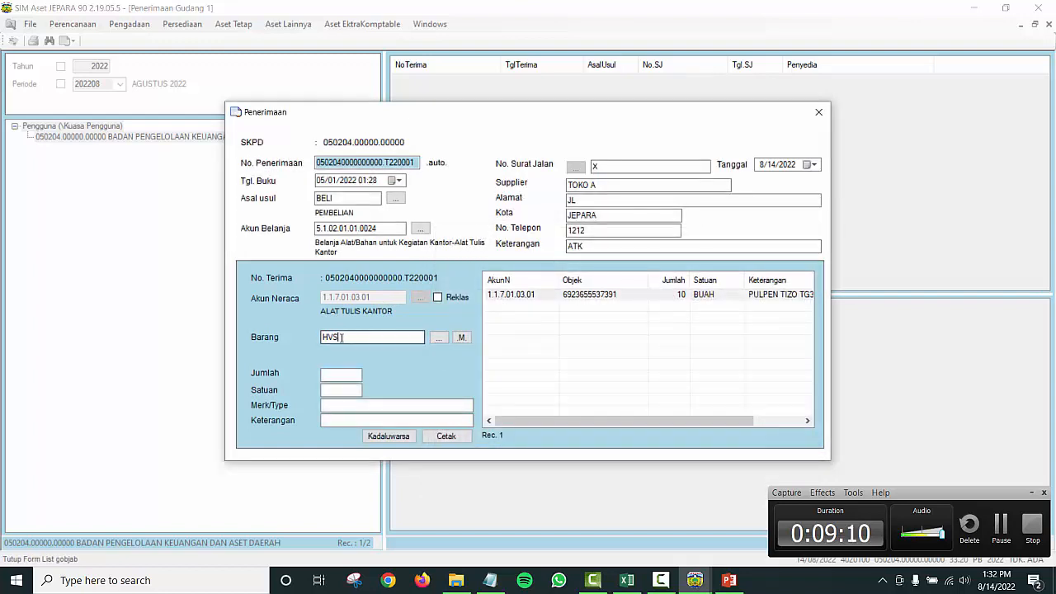
type("FOLIO")
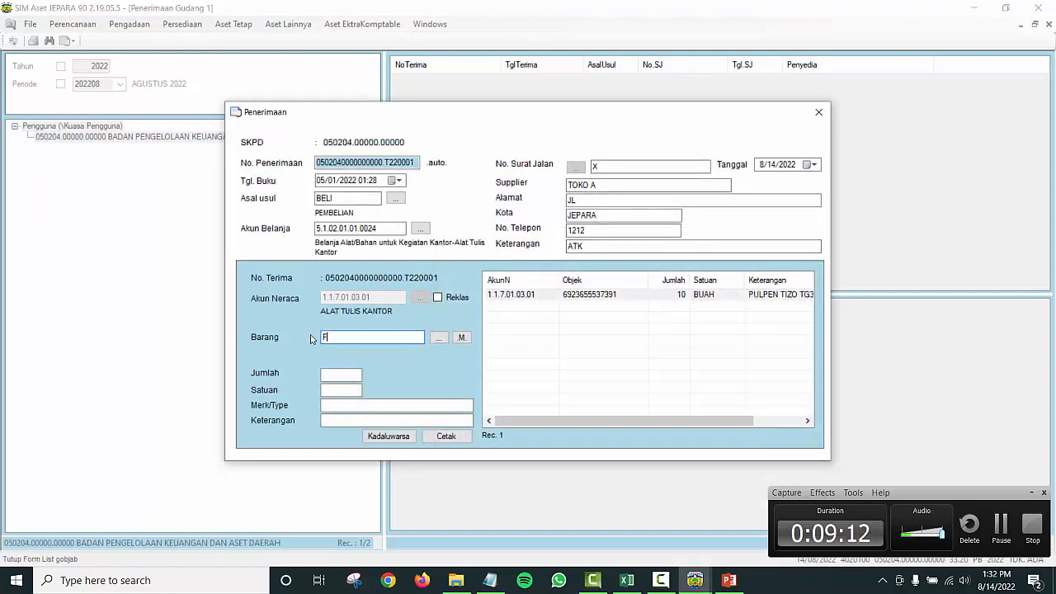
key("Return")
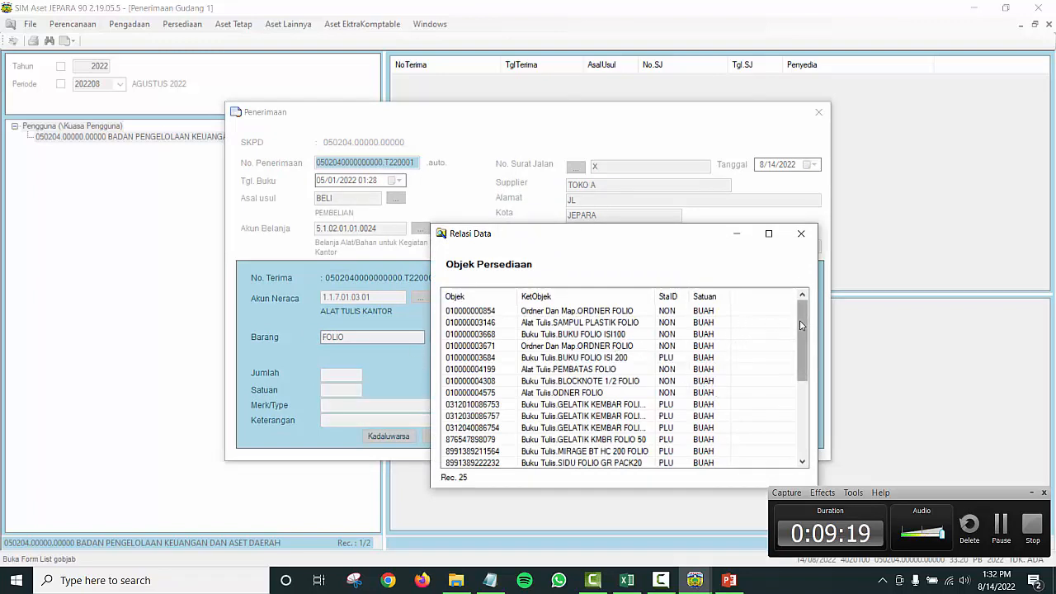
left_click_drag(807, 330, 806, 416)
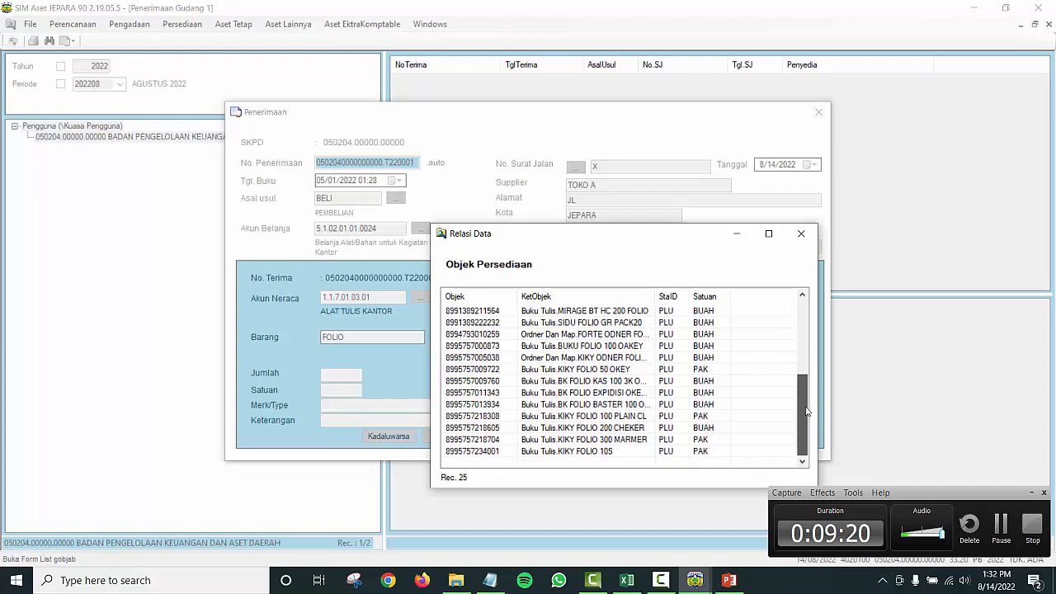
left_click(801, 233)
left_click_drag(355, 336, 305, 338)
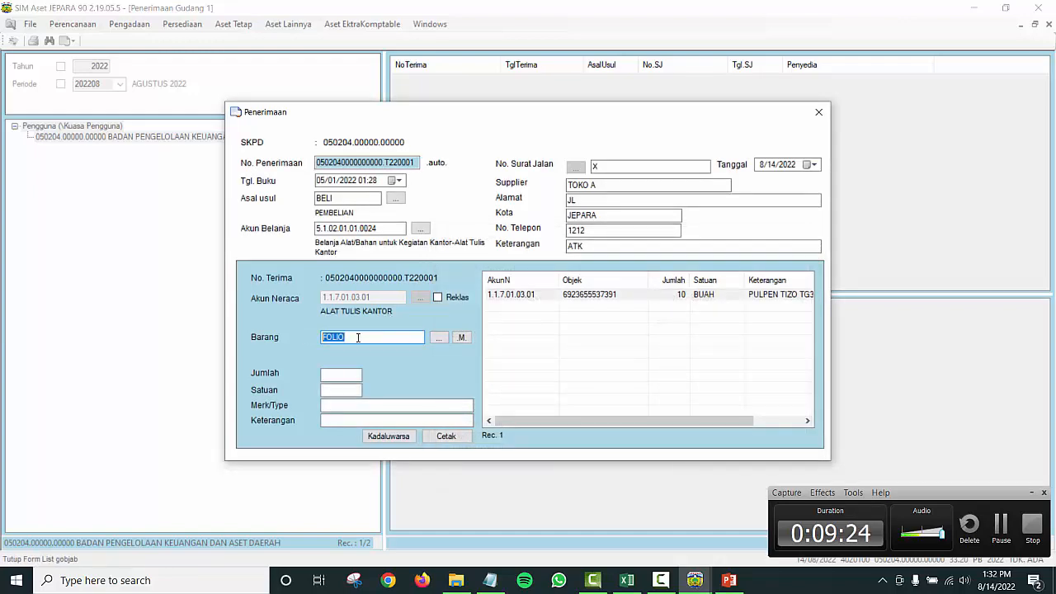
type("A4")
key("Return")
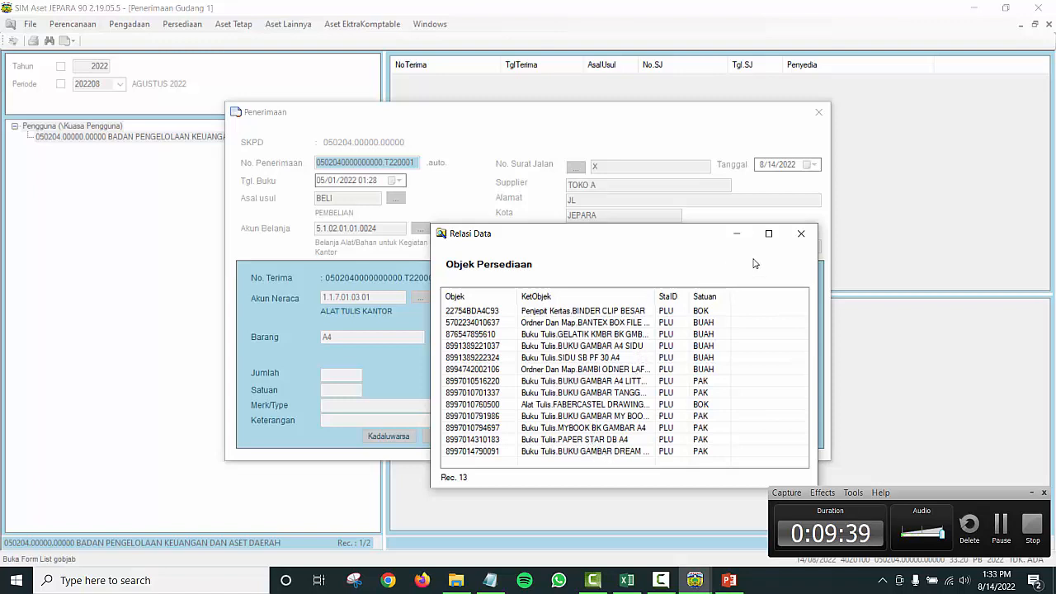
left_click(800, 234)
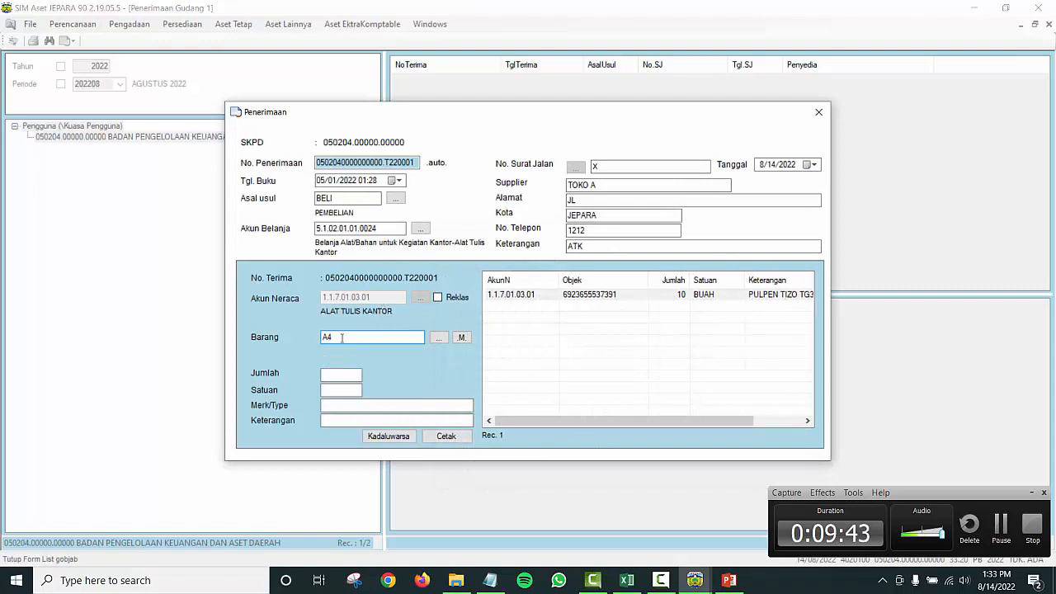
left_click_drag(340, 337, 311, 337)
key("BackSpace")
Step: Change the balance-sheet account to 1.1.7.01.03.02 KERTAS DAN COVER
left_click(438, 298)
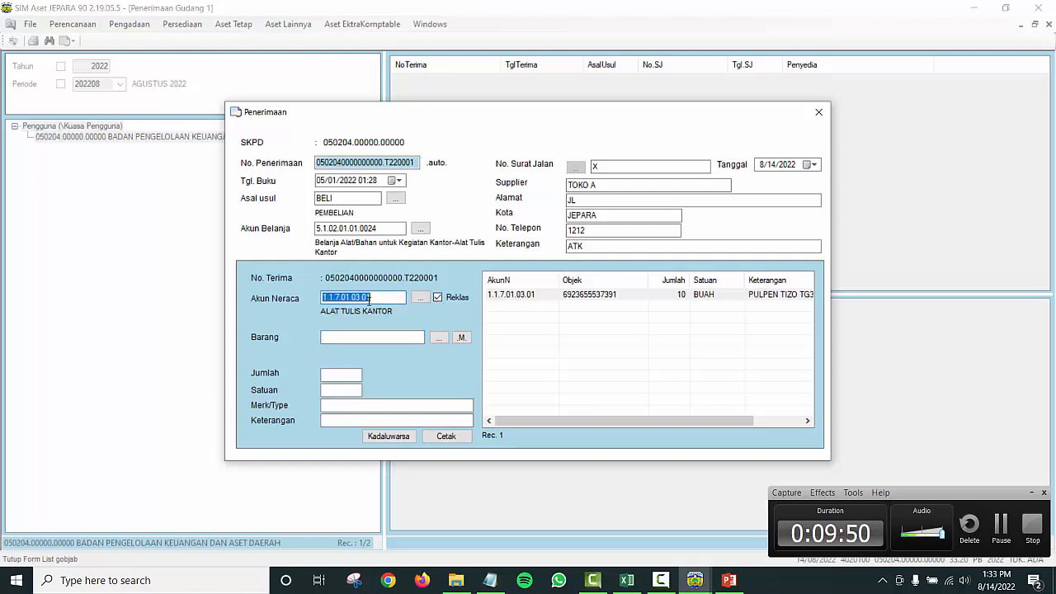
type("KE")
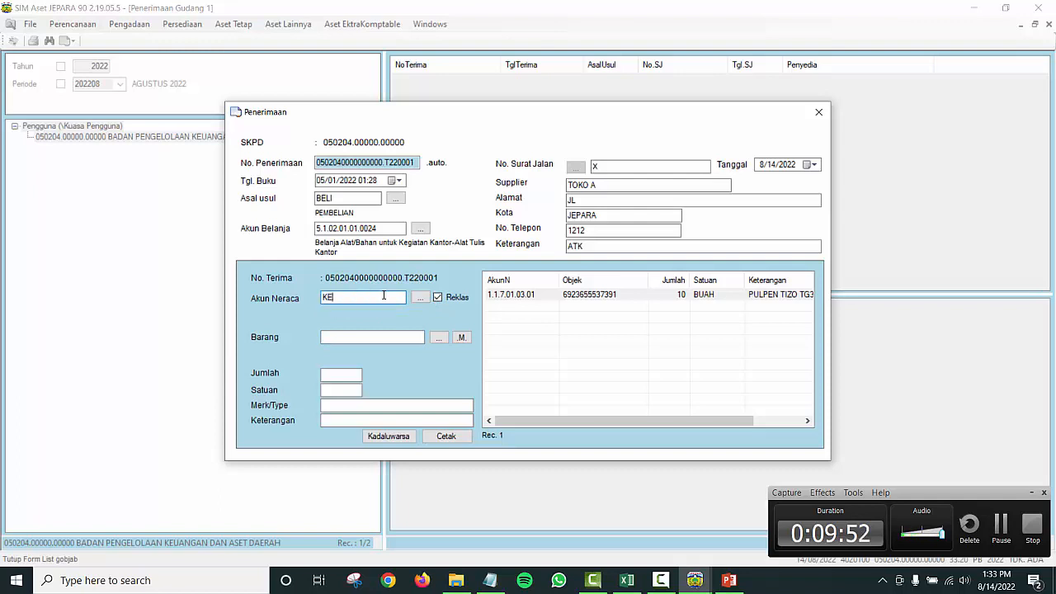
type("RTAS")
key("Return")
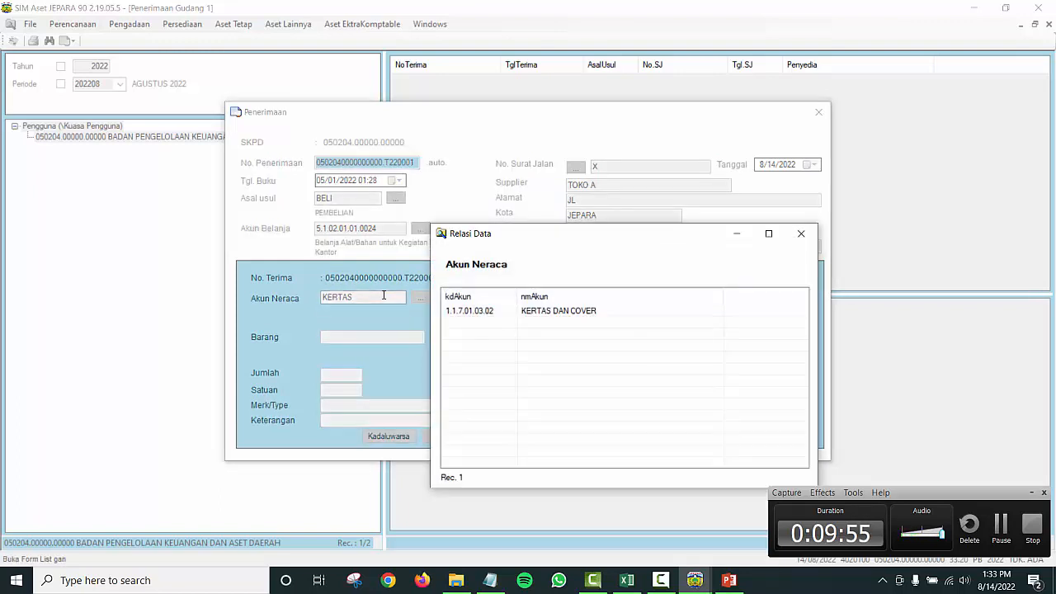
double_click(544, 311)
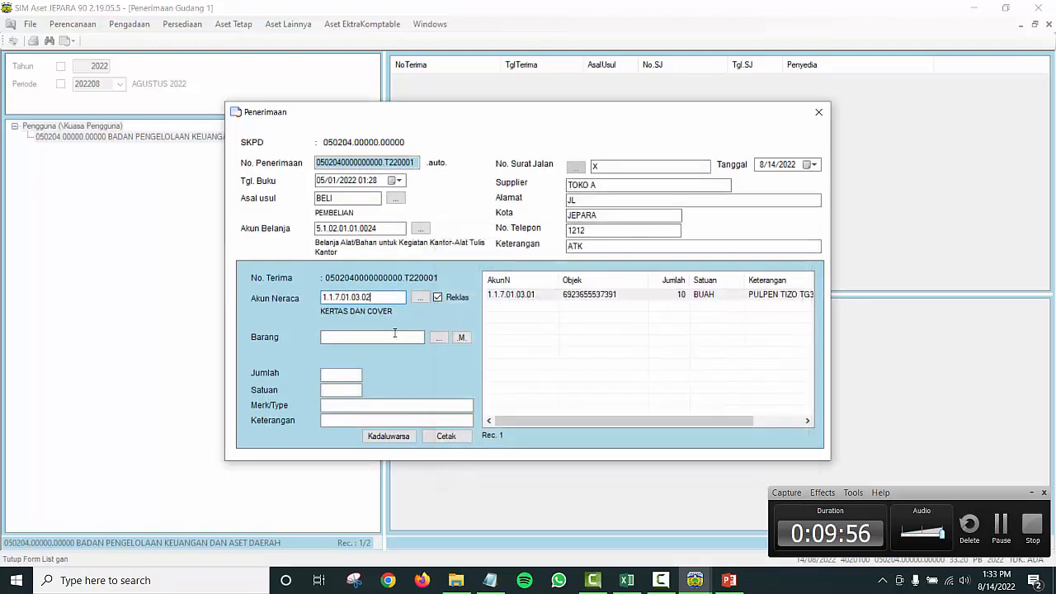
Step: Search HVS and pick the Kertas HVS.HVS F4 70 stock item
left_click(373, 341)
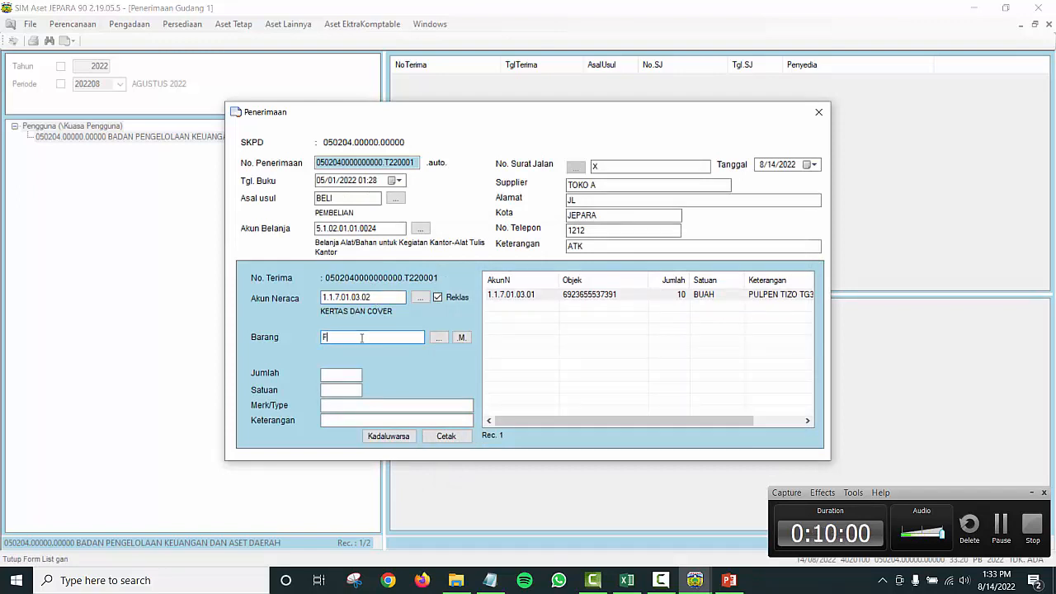
key("BackSpace")
type("HVS")
key("Return")
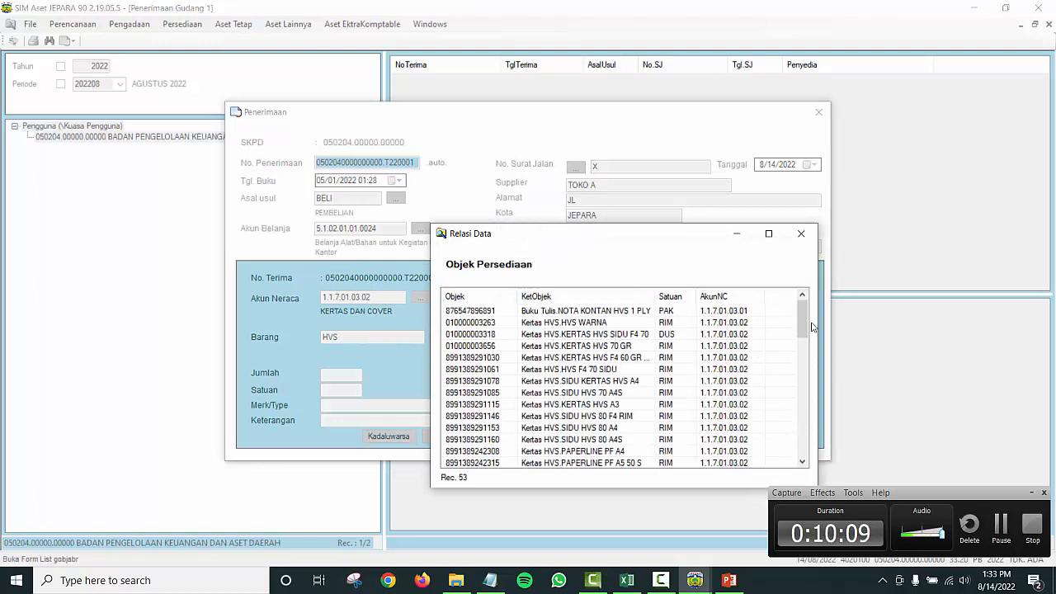
left_click_drag(801, 318, 801, 419)
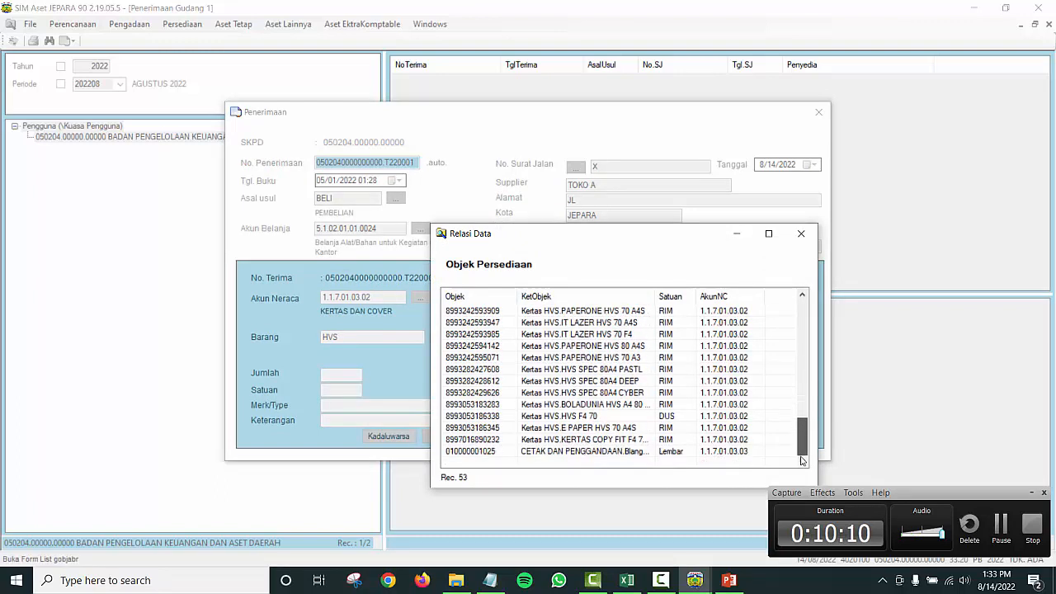
double_click(579, 417)
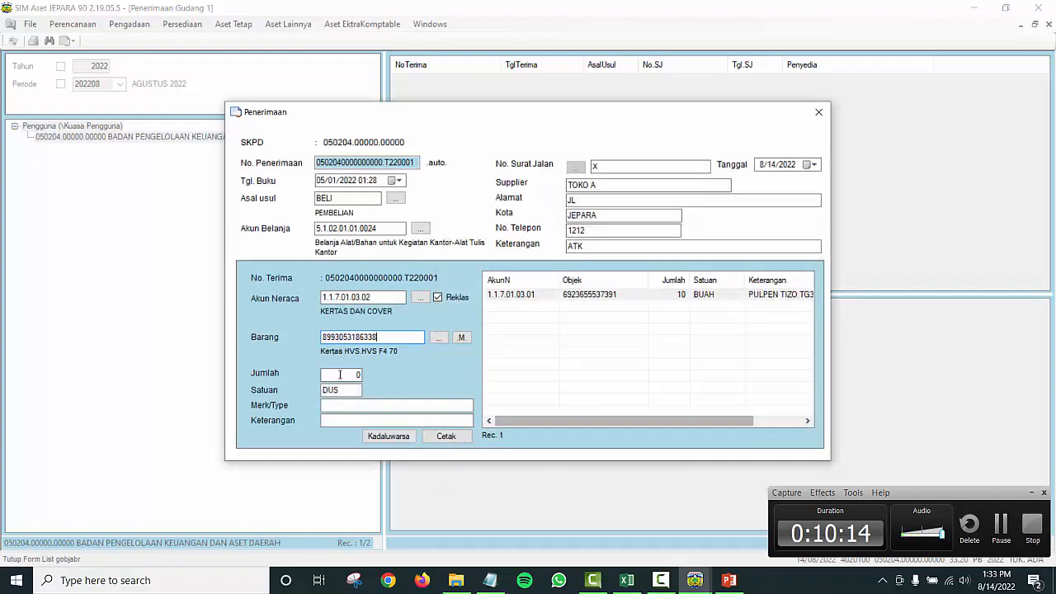
Step: Set quantity 4 DUS and brand SID, then save the HVS paper line
left_click(339, 375)
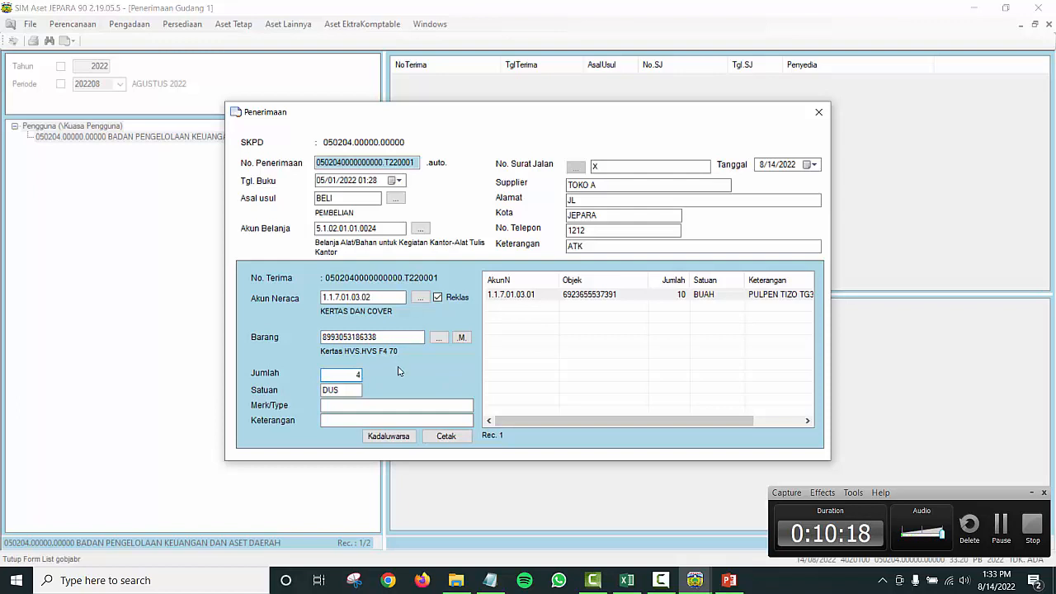
left_click(339, 405)
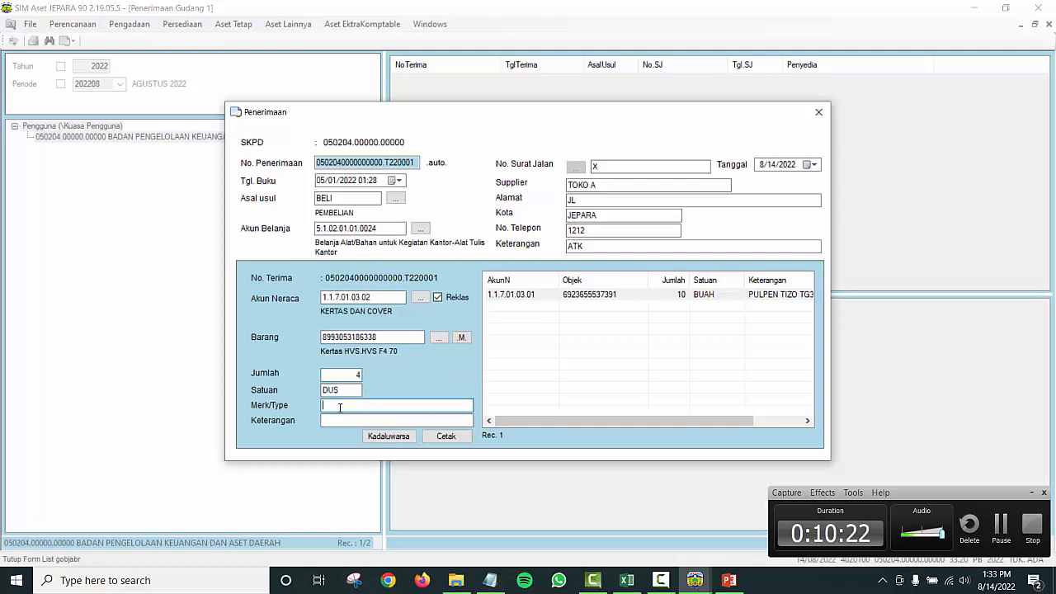
type("SIDU")
left_click(344, 422)
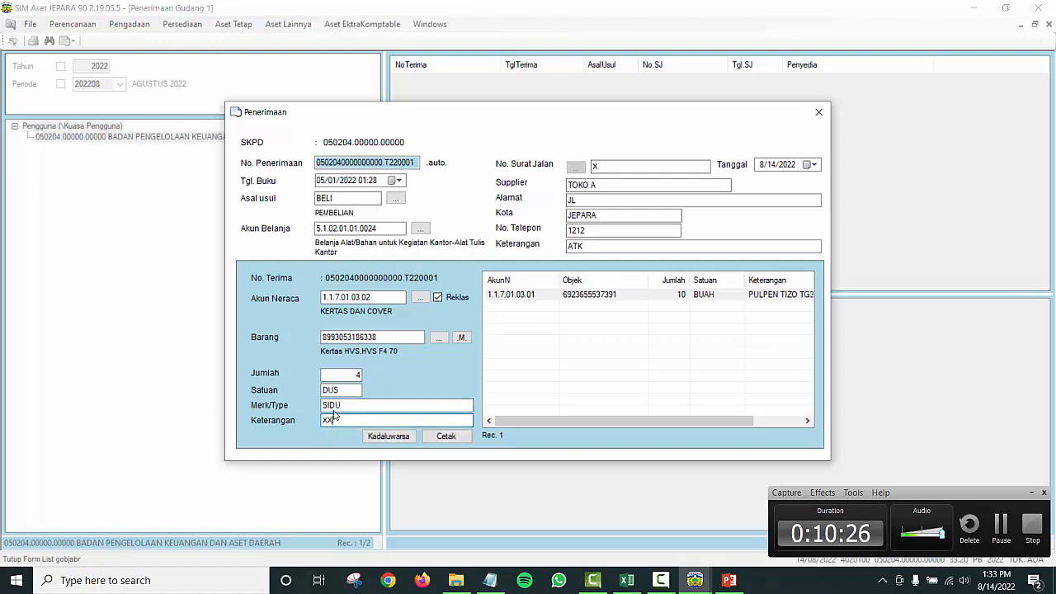
key("Return")
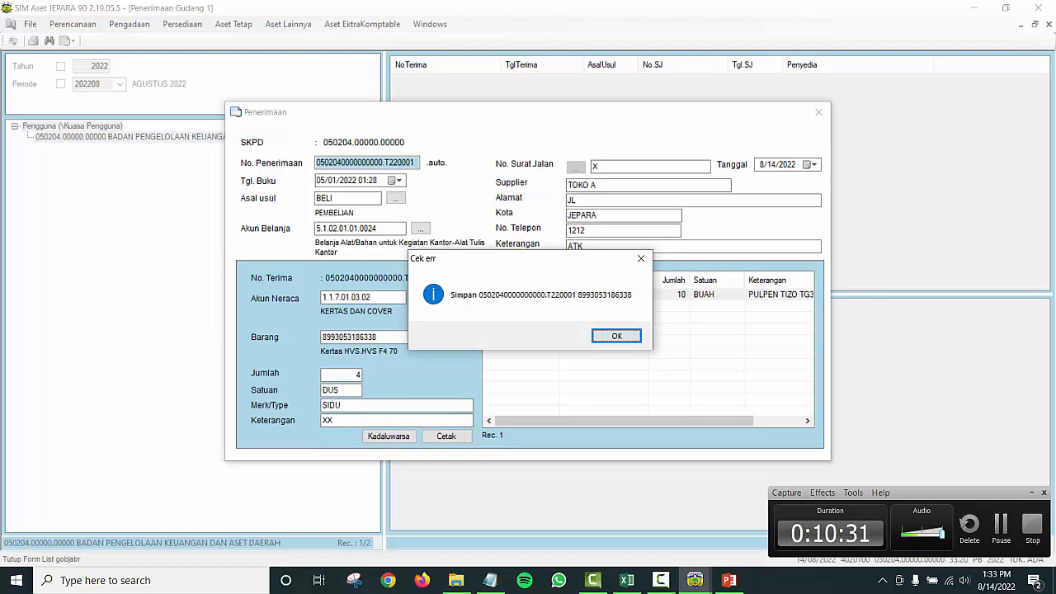
left_click(616, 335)
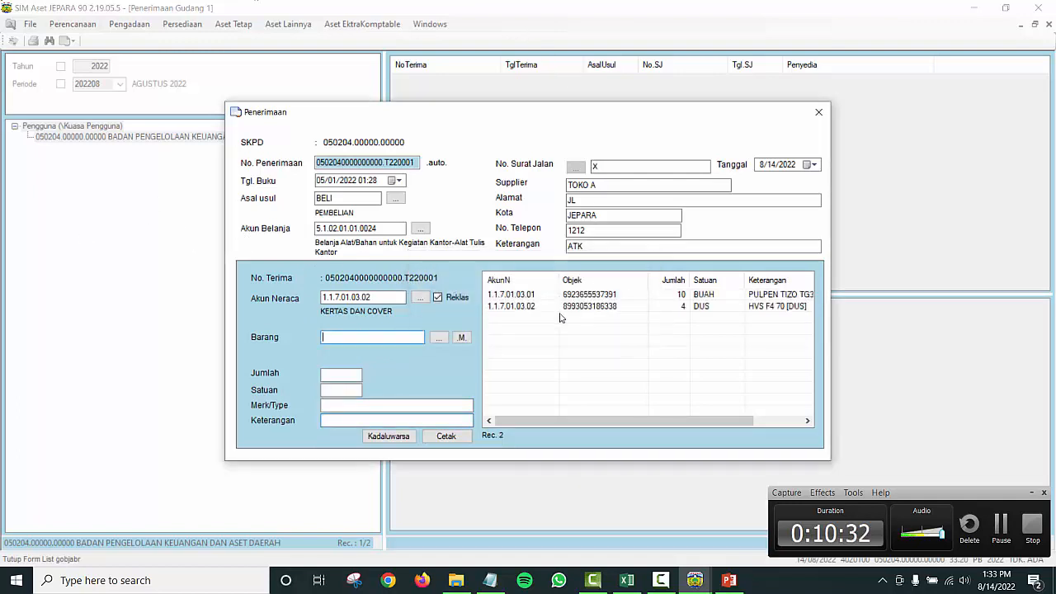
left_click(693, 310)
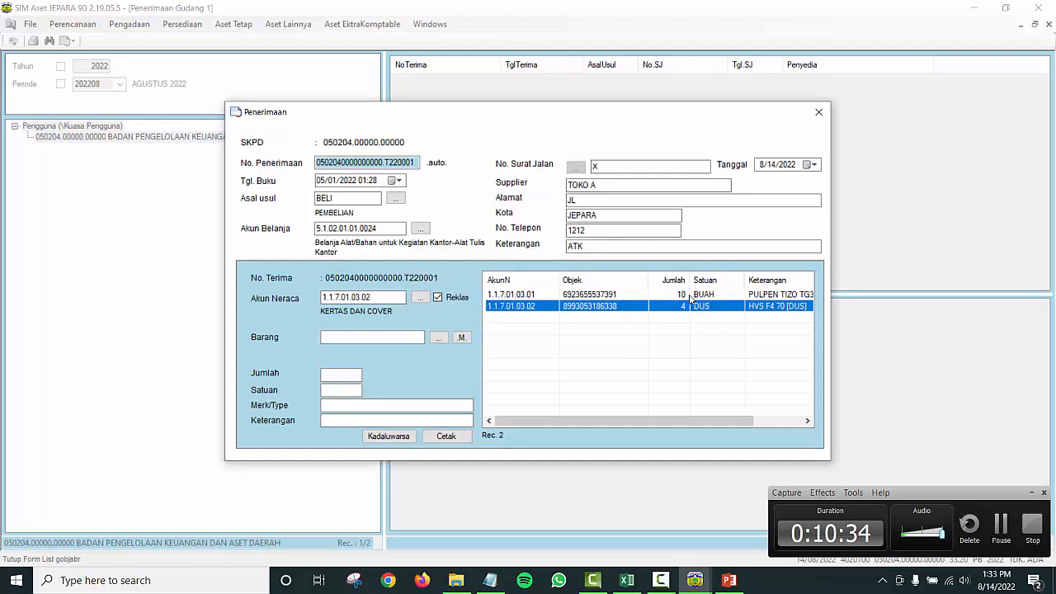
left_click(690, 295)
Step: Clear the form and choose ISI STAPLES BESAR from an ISI STA item search
left_click(682, 308)
left_click(438, 299)
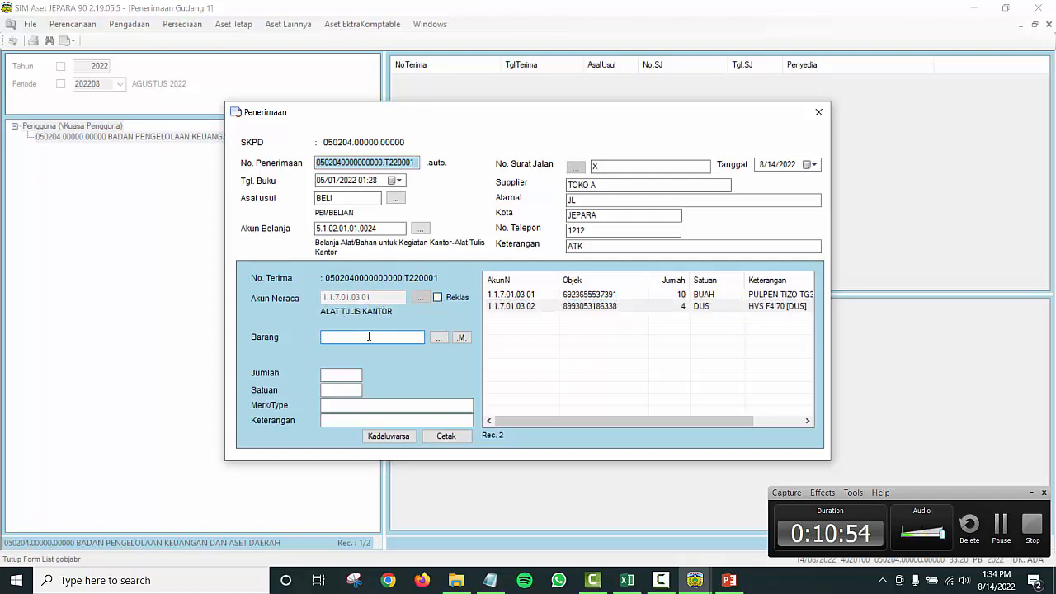
type("ISI")
key("BackSpace")
type("STA")
key("Return")
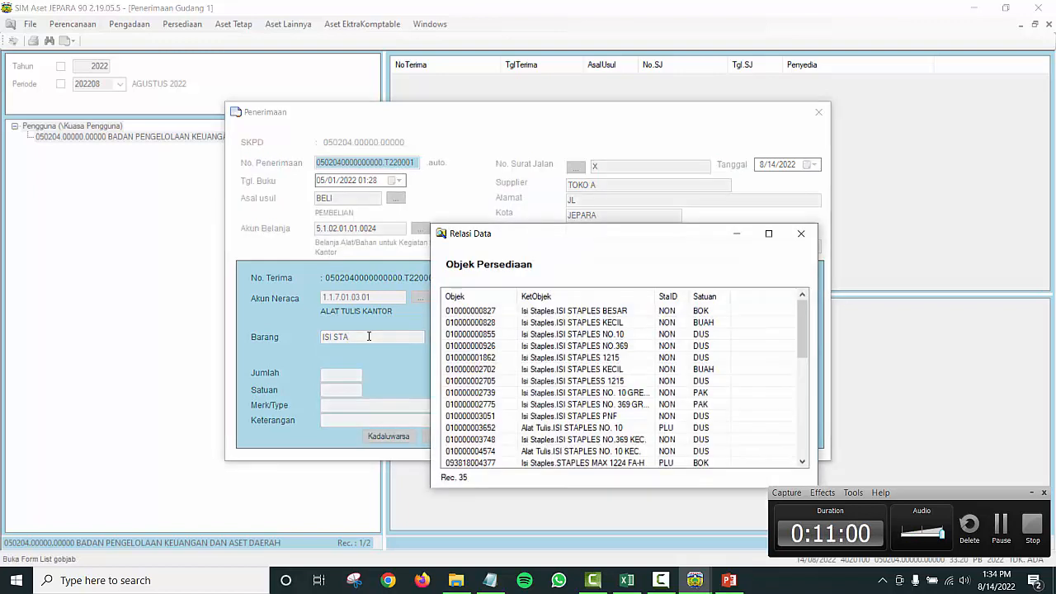
double_click(582, 316)
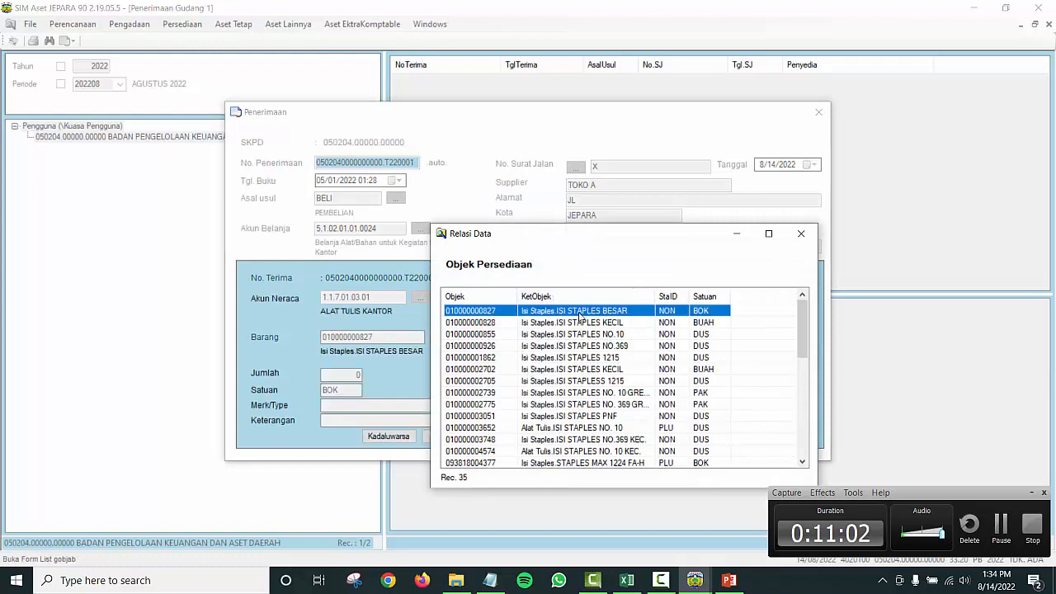
Step: Enter quantity 3 and save the staples line to the receipt
left_click_drag(350, 376, 368, 377)
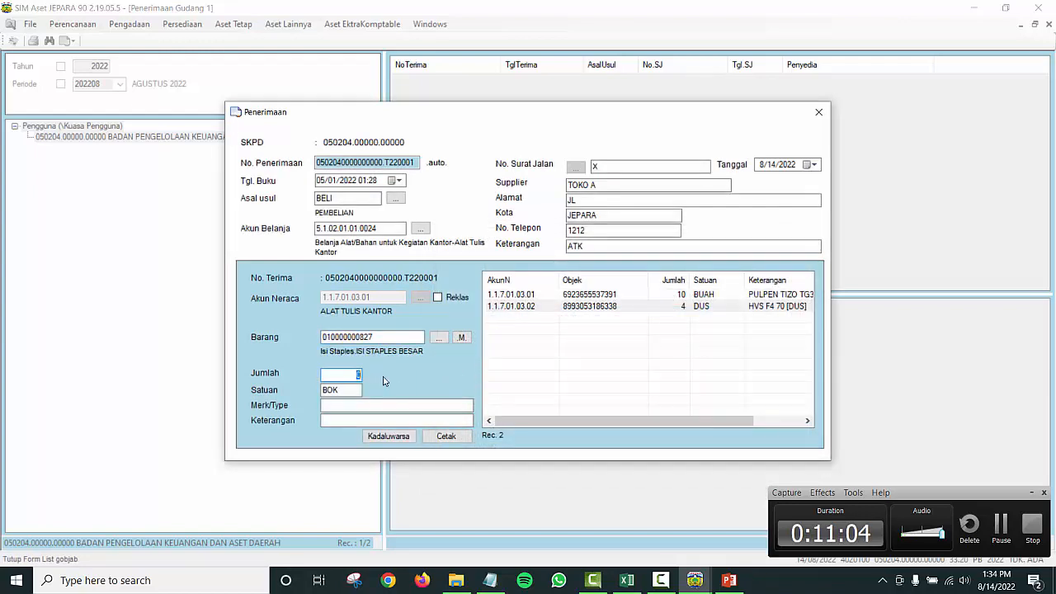
type("3")
left_click(372, 404)
key("Return")
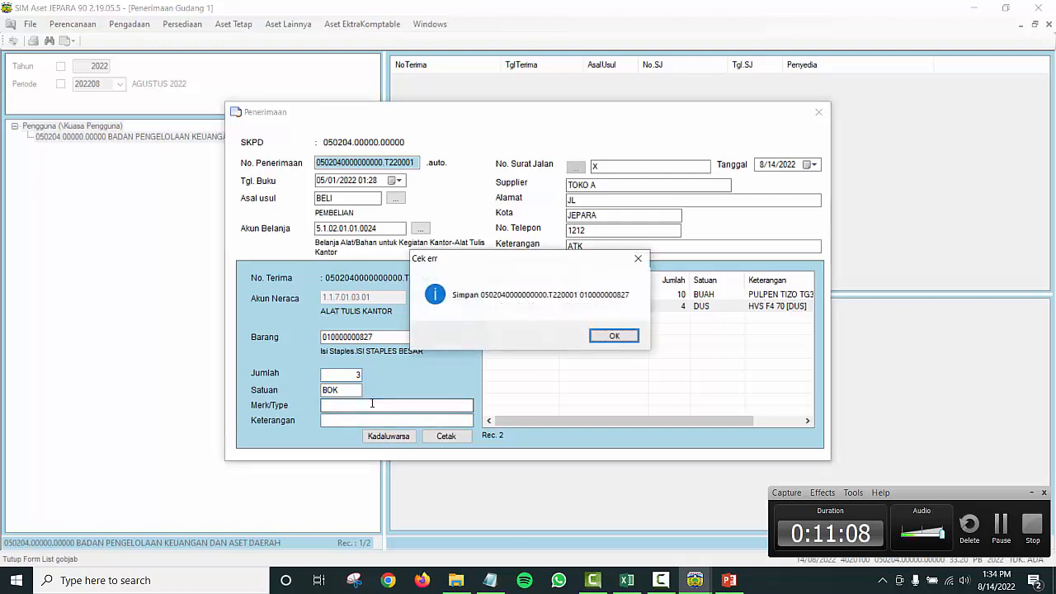
left_click(615, 335)
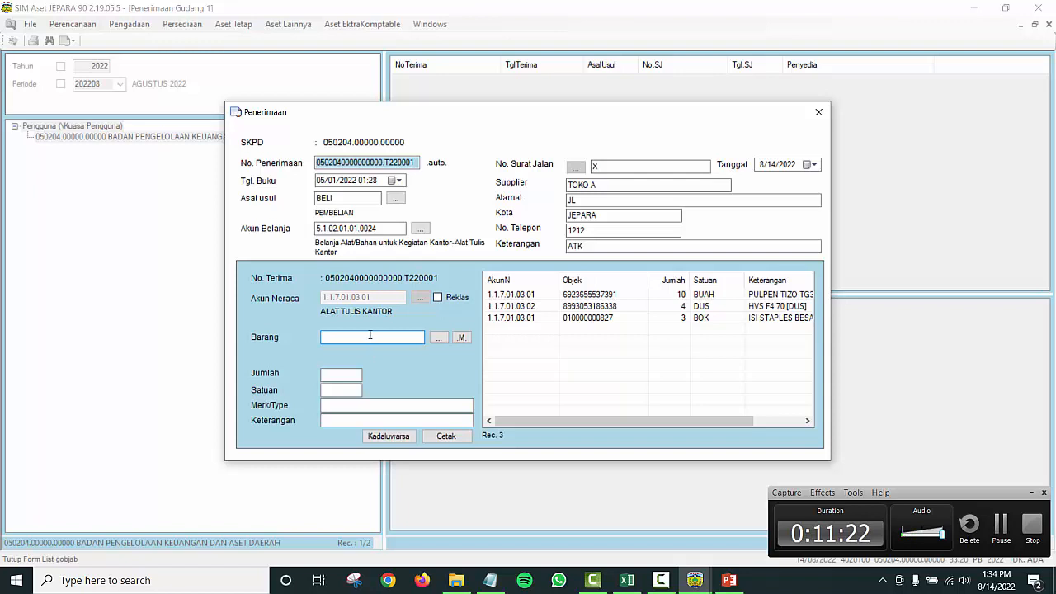
Step: Set the balance-sheet account to 1.1.7.01.04.01 OBAT
type("OBAT")
key("Return")
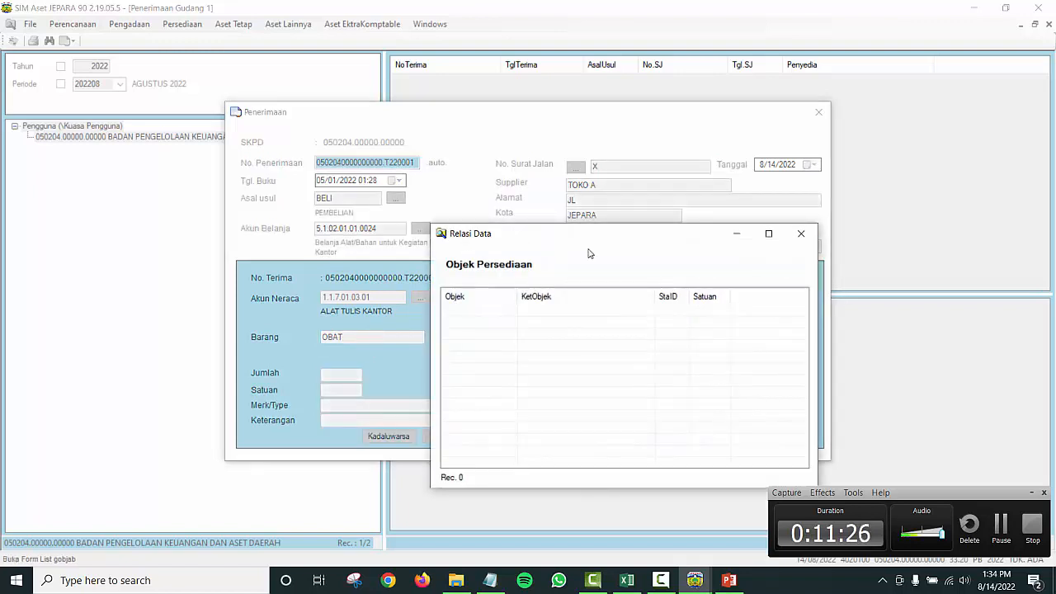
left_click(800, 233)
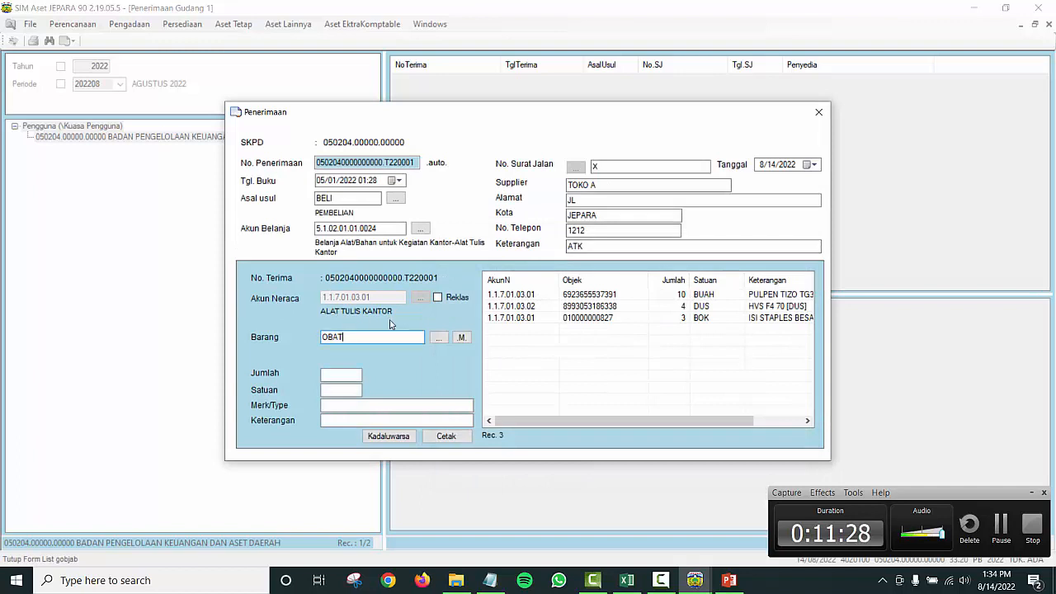
left_click(437, 297)
type("OBAT")
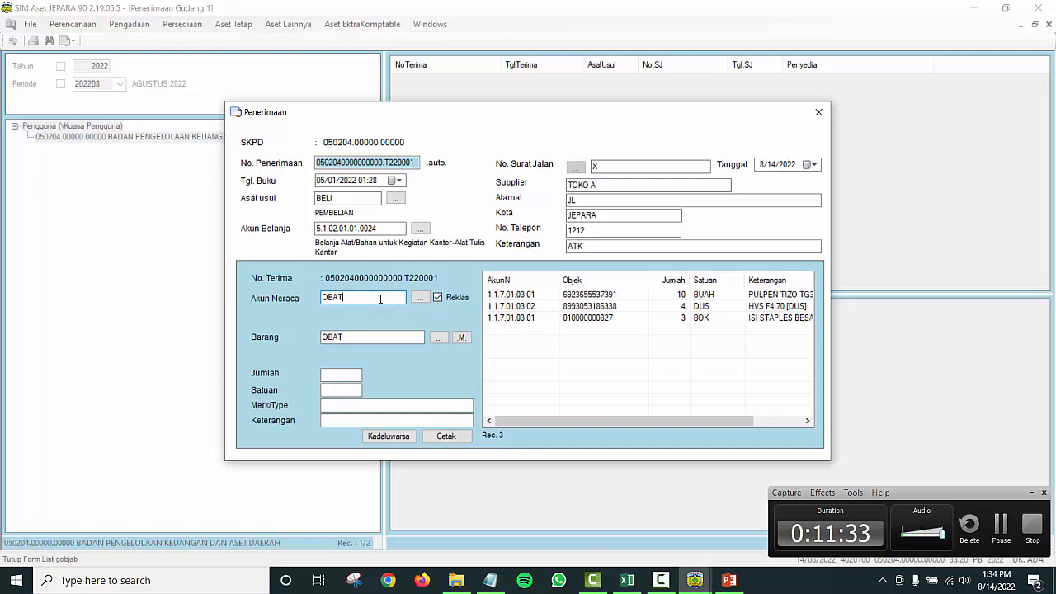
key("Return")
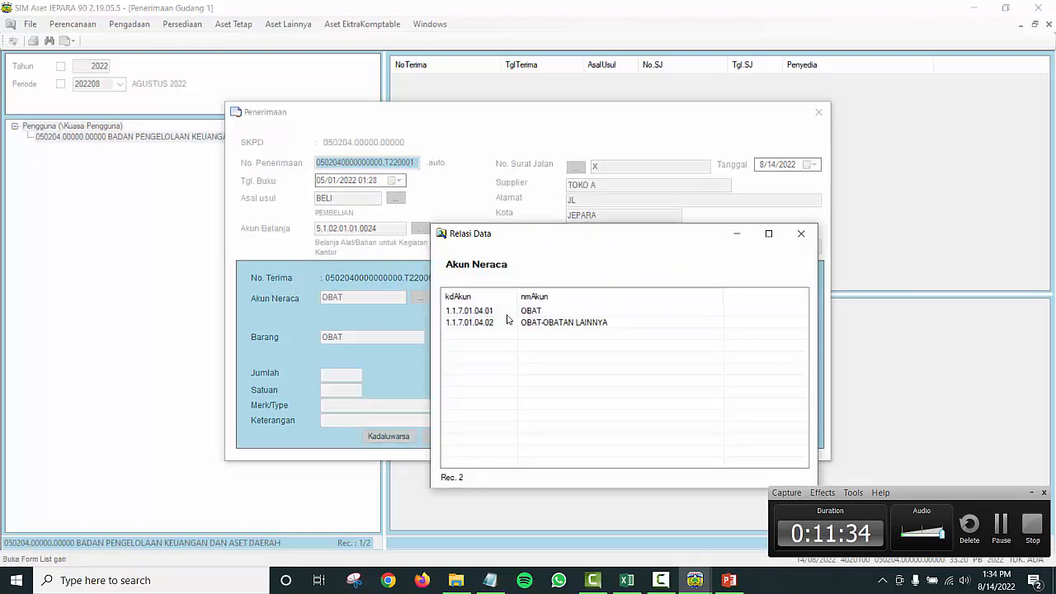
double_click(488, 315)
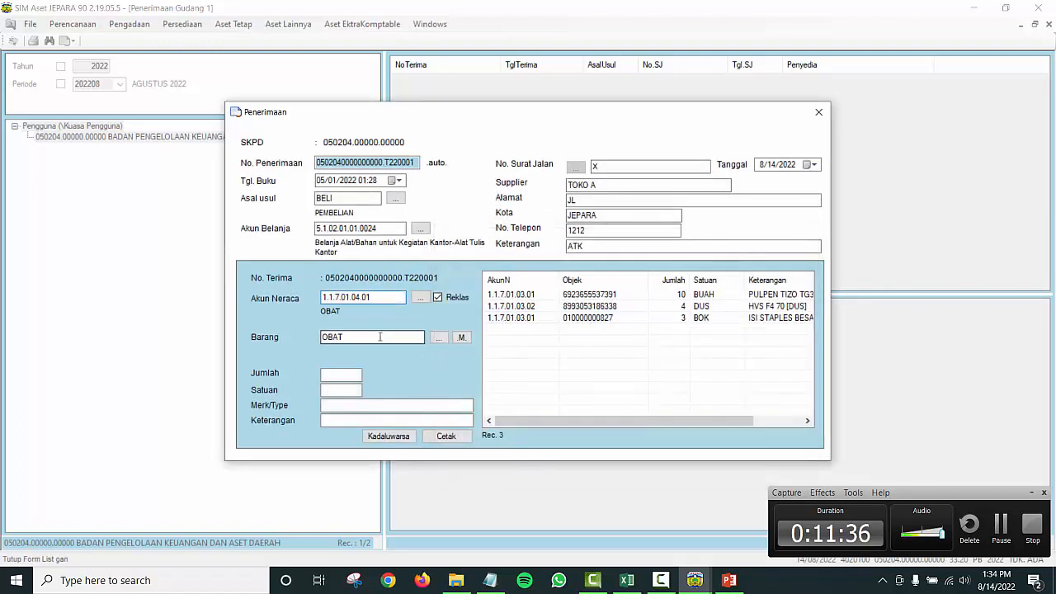
Step: Add Obat Padat.PARAMEX with quantity 4 and save the line
left_click_drag(348, 336, 305, 335)
key("BackSpace")
key("Return")
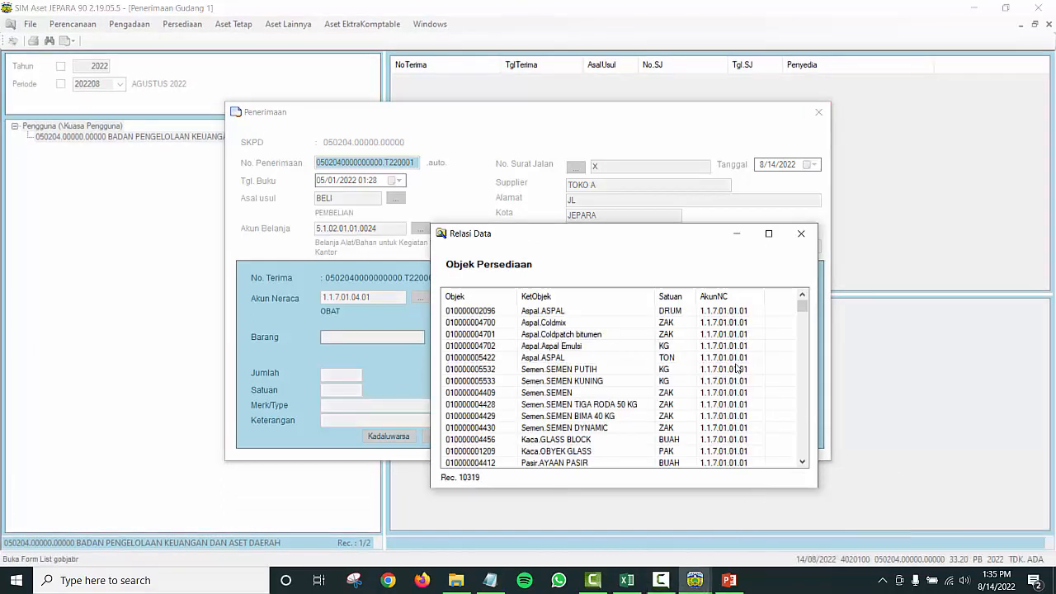
left_click(800, 233)
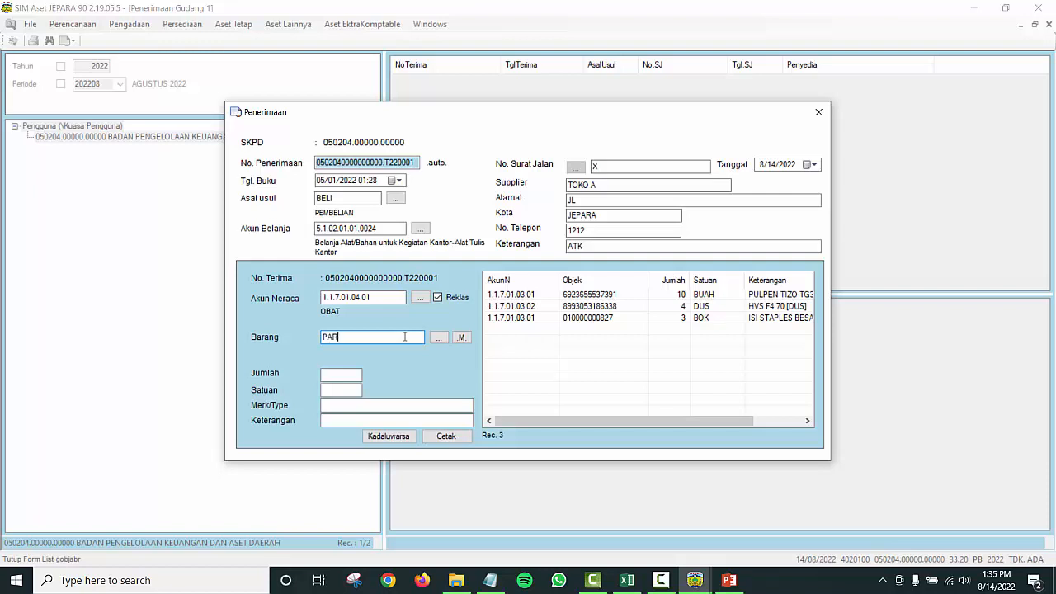
type("ME")
key("Return")
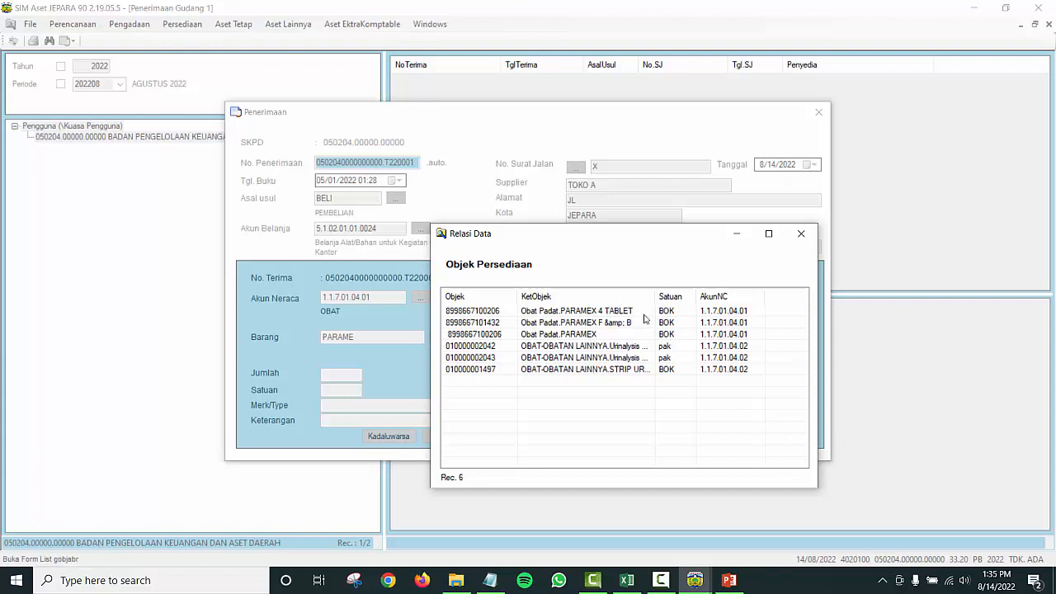
left_click(574, 335)
double_click(575, 334)
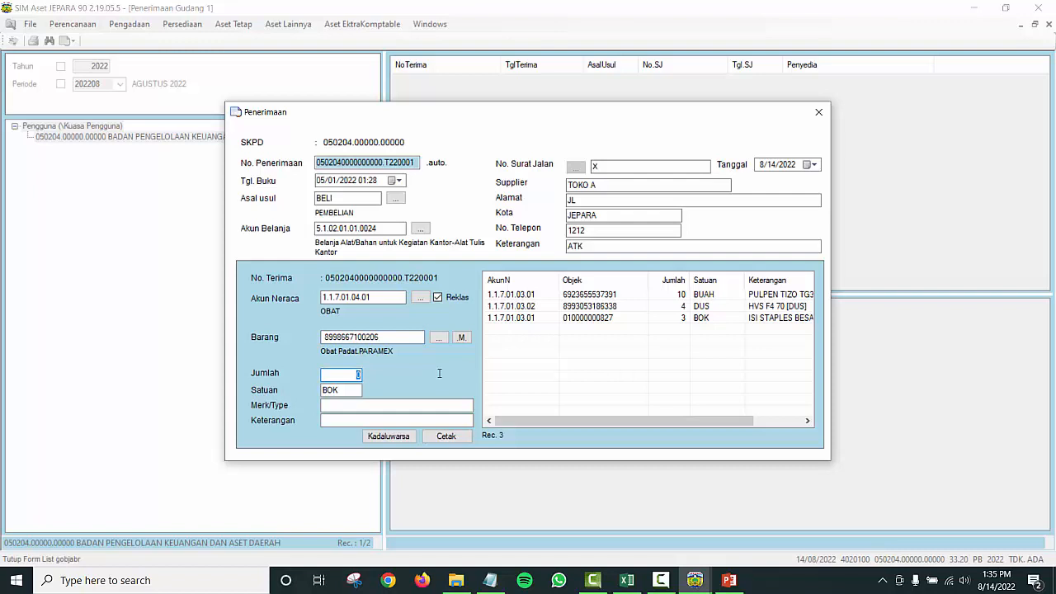
type("4")
key("Return")
key("Return")
key("Return")
key("Return")
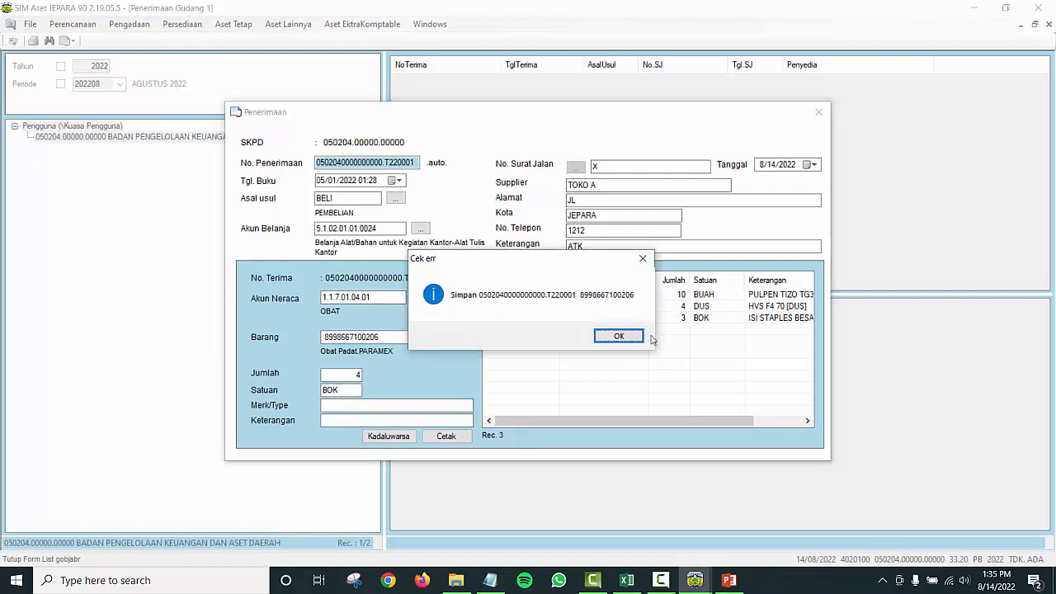
left_click(614, 337)
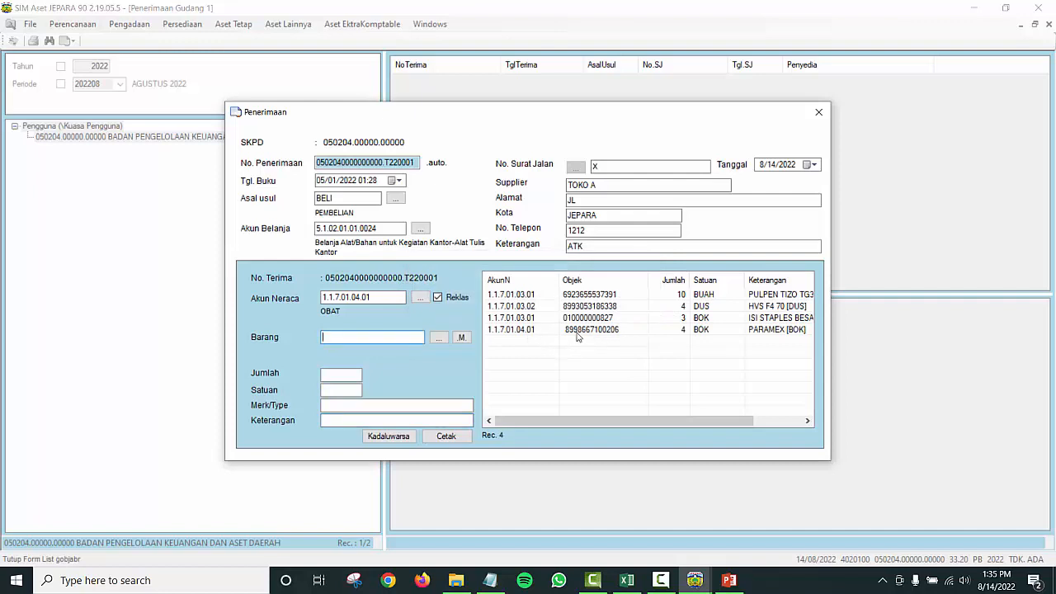
Step: Review the four item lines: PARAMEX, ISI STAPLES, PULPEN TIZO and HVS F4 70
left_click(577, 332)
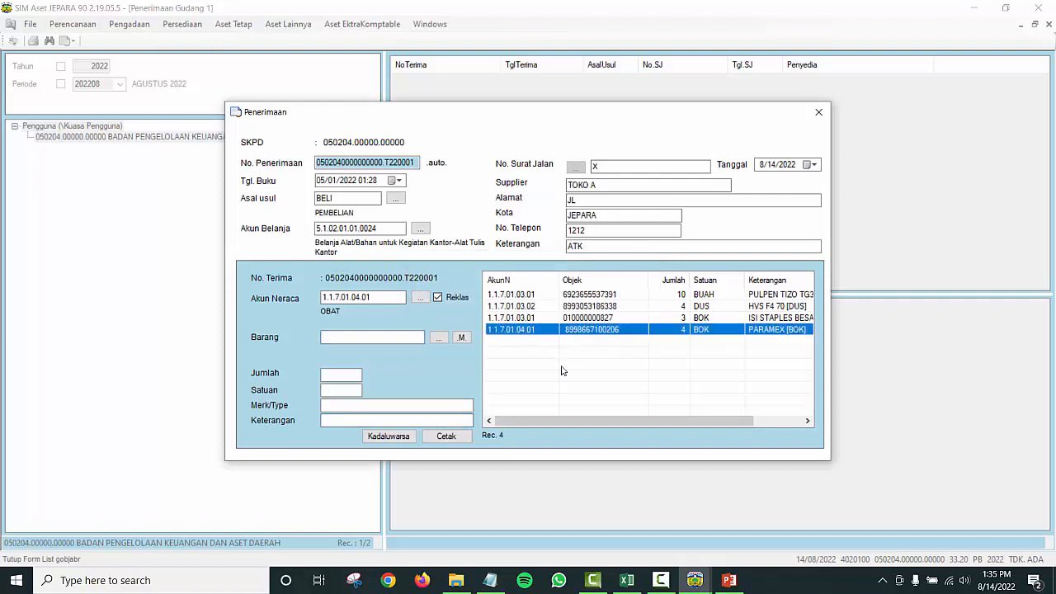
left_click(535, 318)
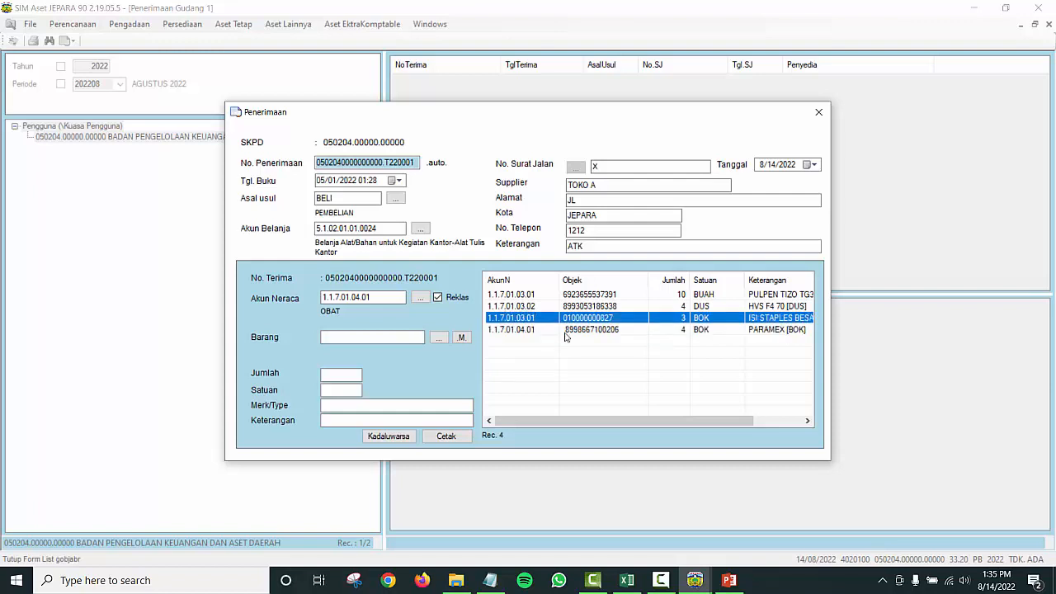
left_click(564, 296)
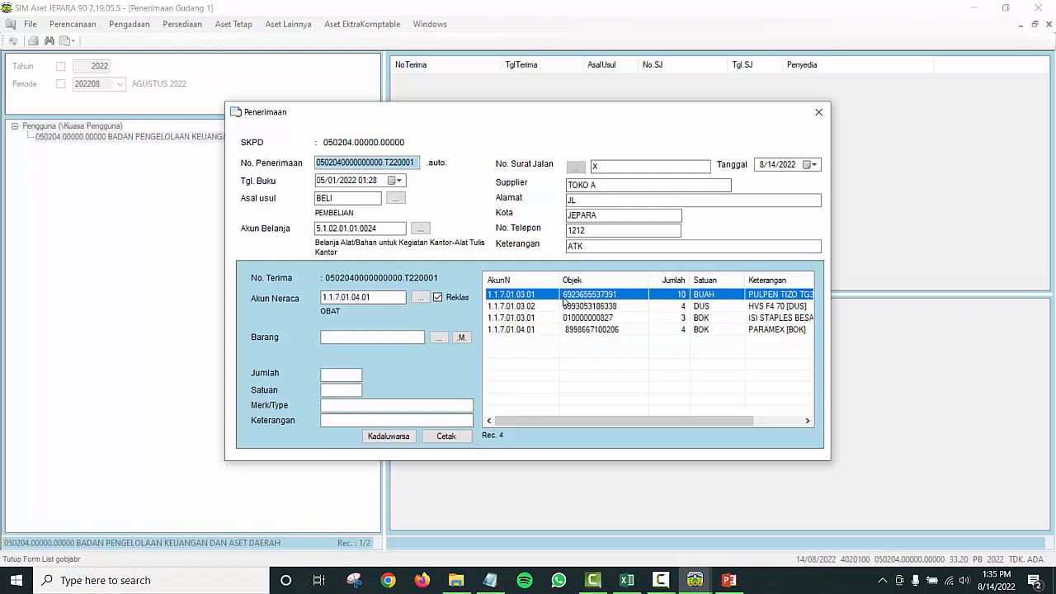
double_click(564, 297)
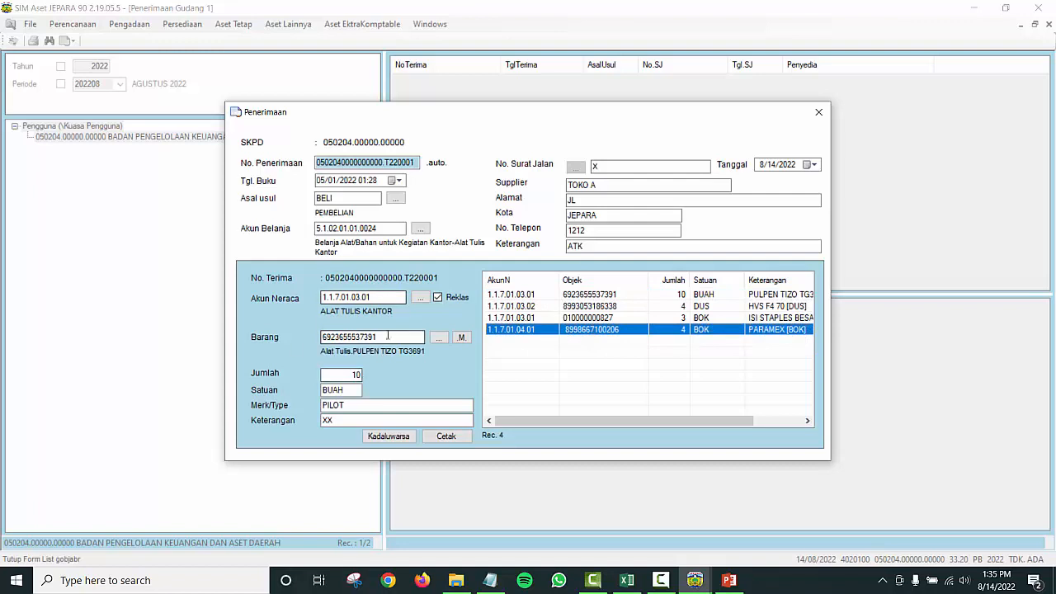
double_click(586, 308)
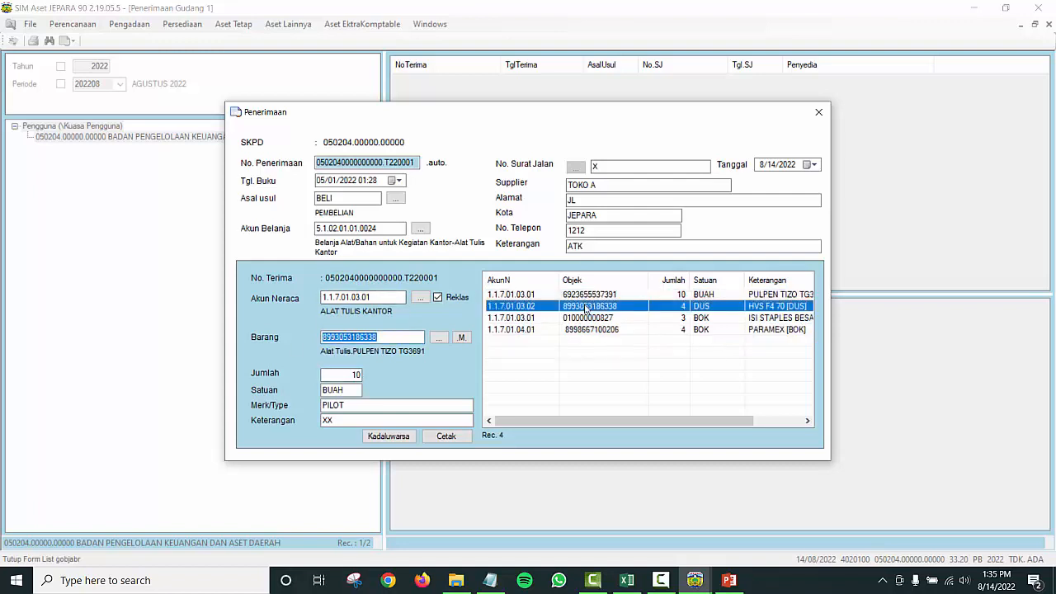
left_click(676, 333)
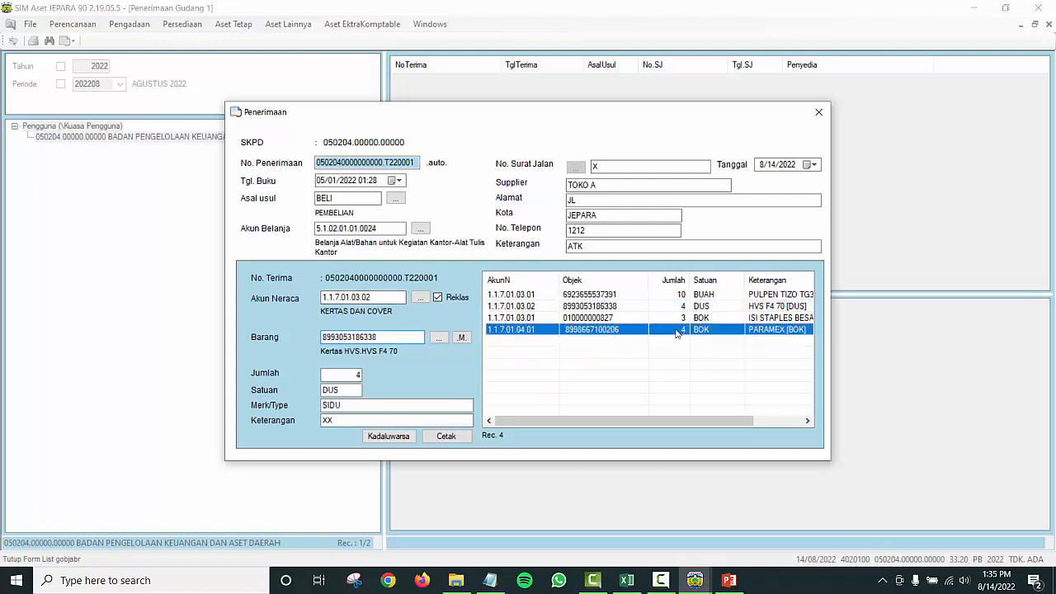
double_click(676, 332)
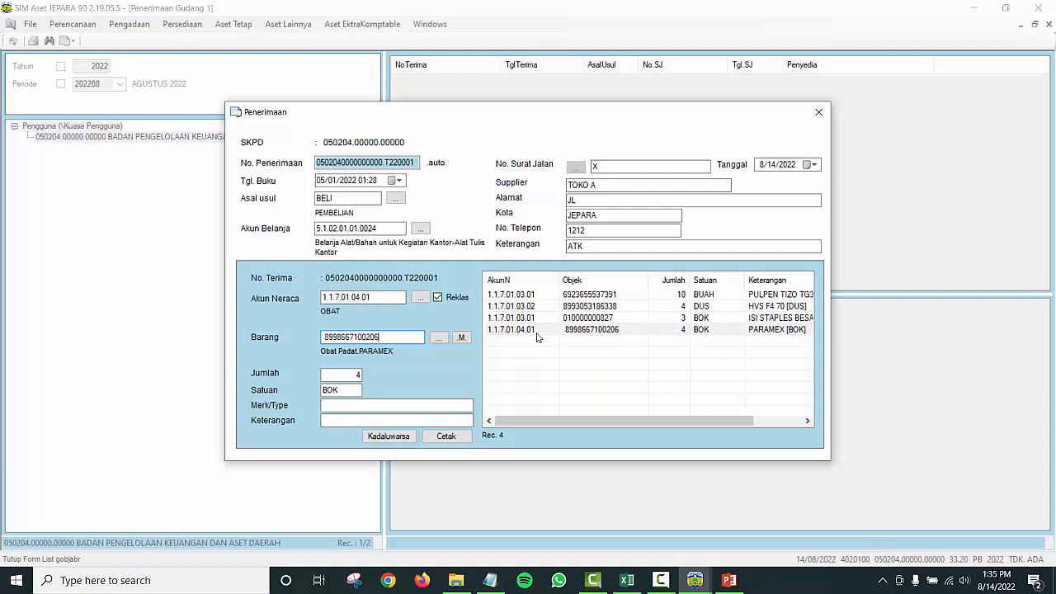
left_click(590, 320)
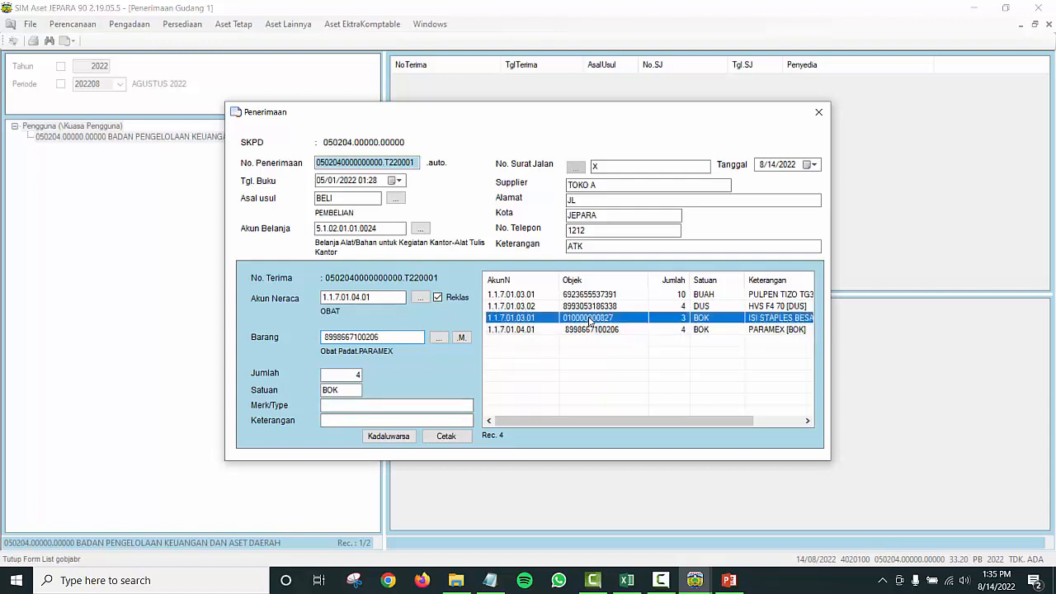
Step: Load the PARAMEX line into the form and delete it from the receipt
double_click(591, 329)
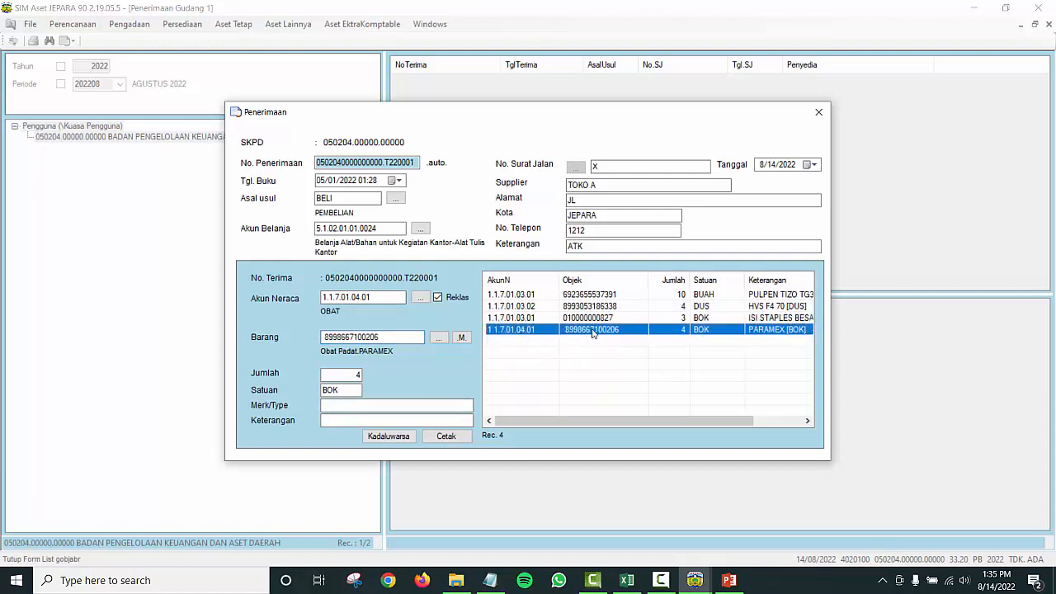
left_click(342, 390)
left_click(347, 403)
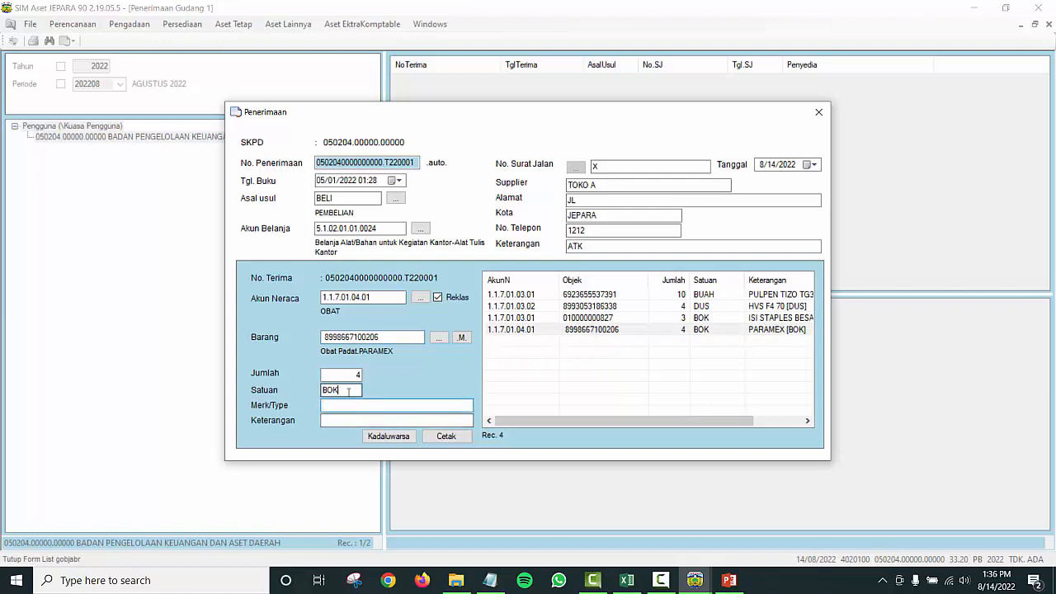
left_click(352, 393)
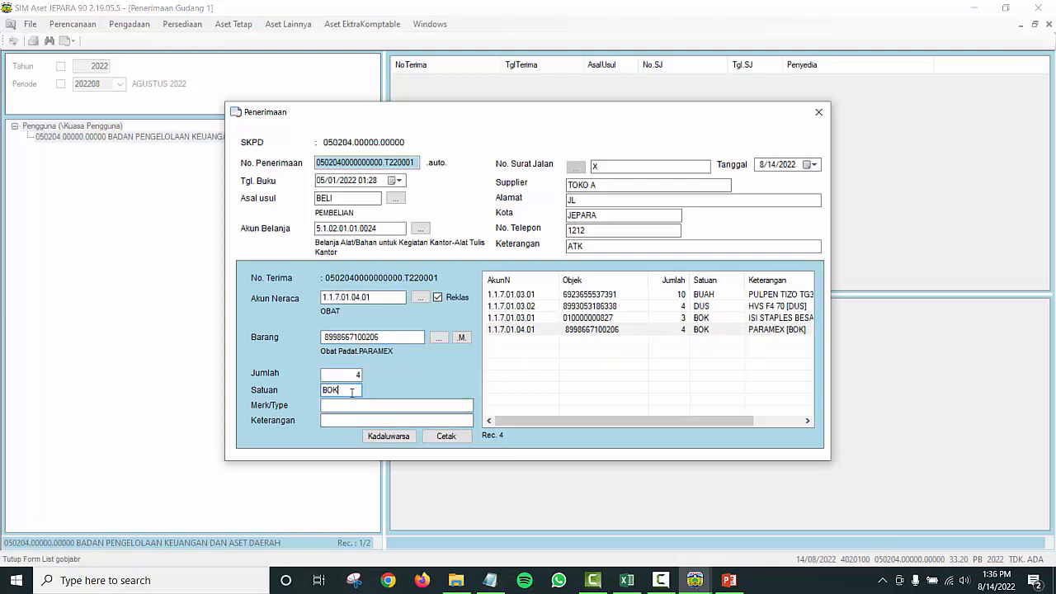
key("Delete")
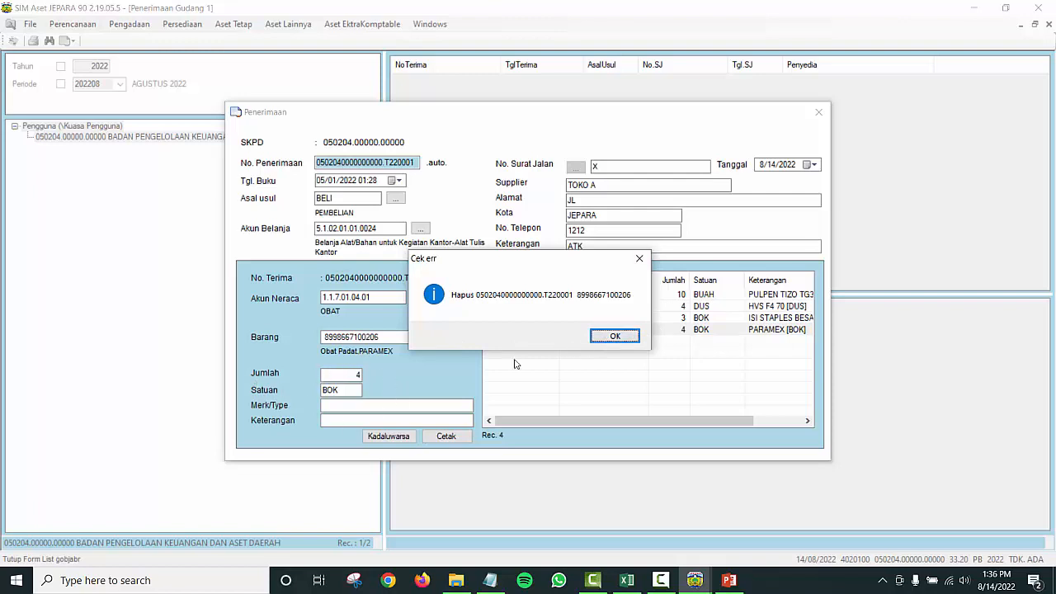
Step: Confirm the PARAMEX deletion and close the receipt entry form
left_click(614, 336)
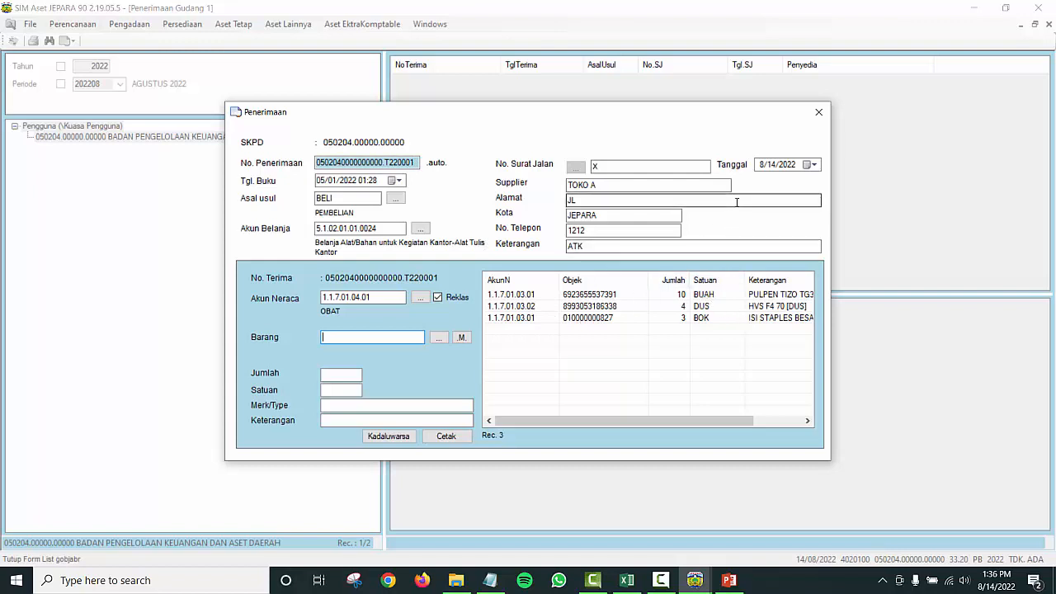
left_click(819, 113)
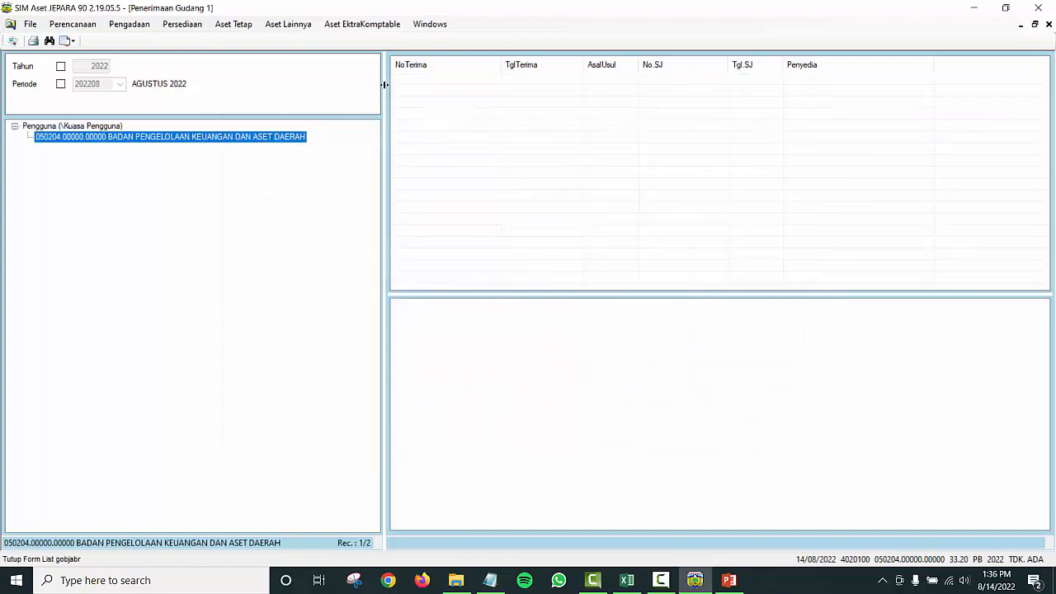
Step: Advance the PowerPoint slide to reveal step 2, ISI HARGAPEROLEHAN, then return to SIM Aset
key("alt+Tab")
key("alt+Tab")
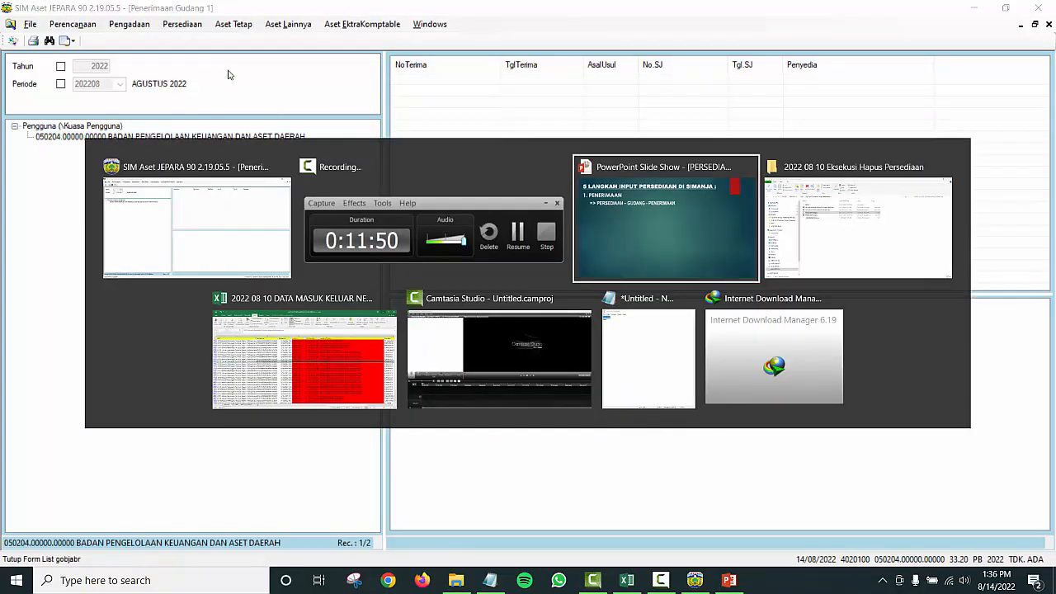
key("Right")
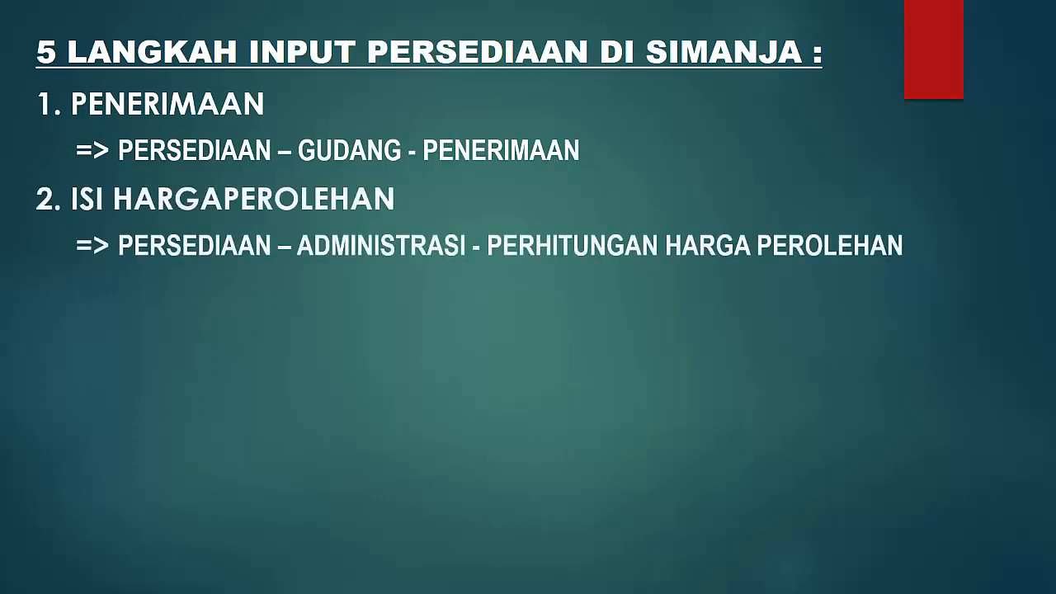
key("alt+Tab")
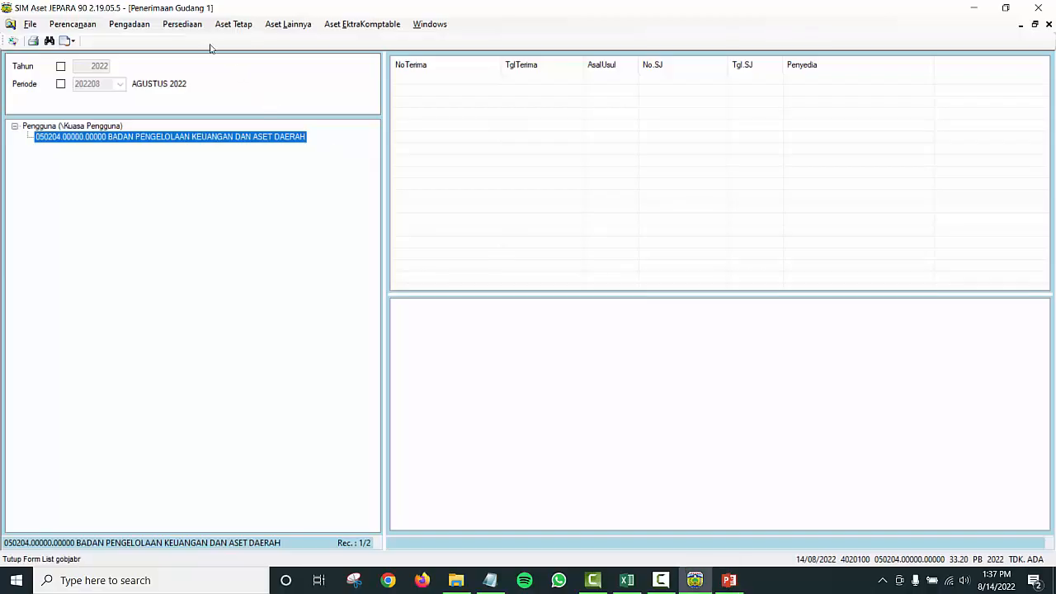
left_click(183, 25)
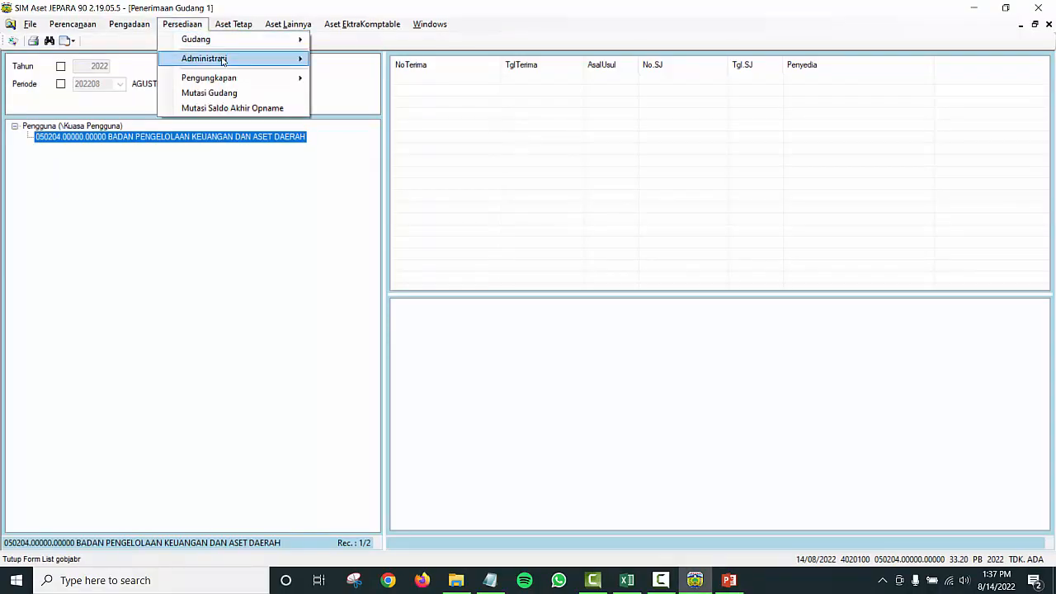
Step: Open Perhitungan Harga Perolehan, select the agency unit and choose Buka Form for a new entry
mouse_move(223, 60)
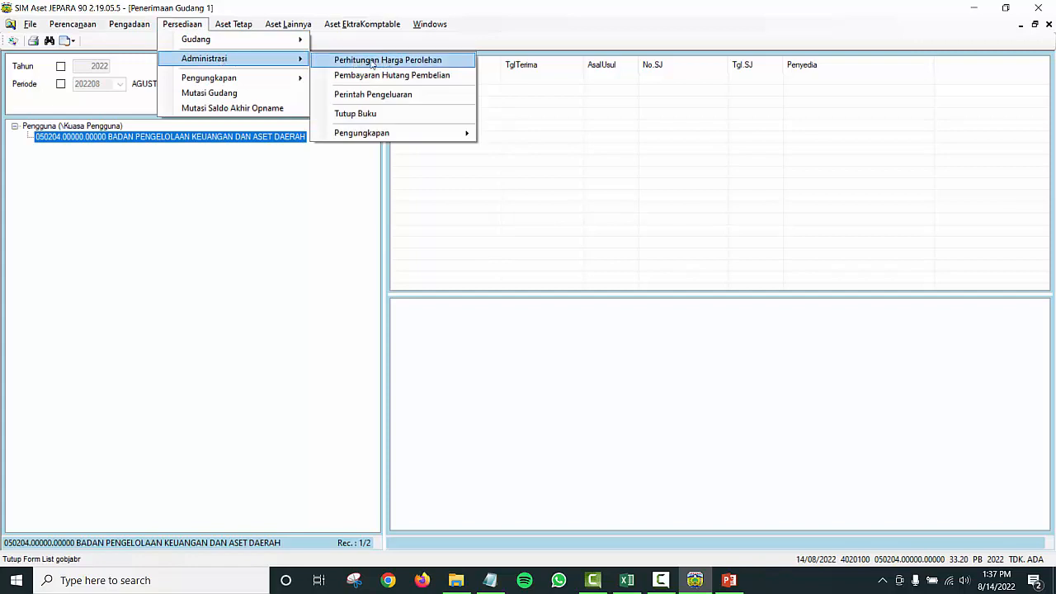
left_click(416, 65)
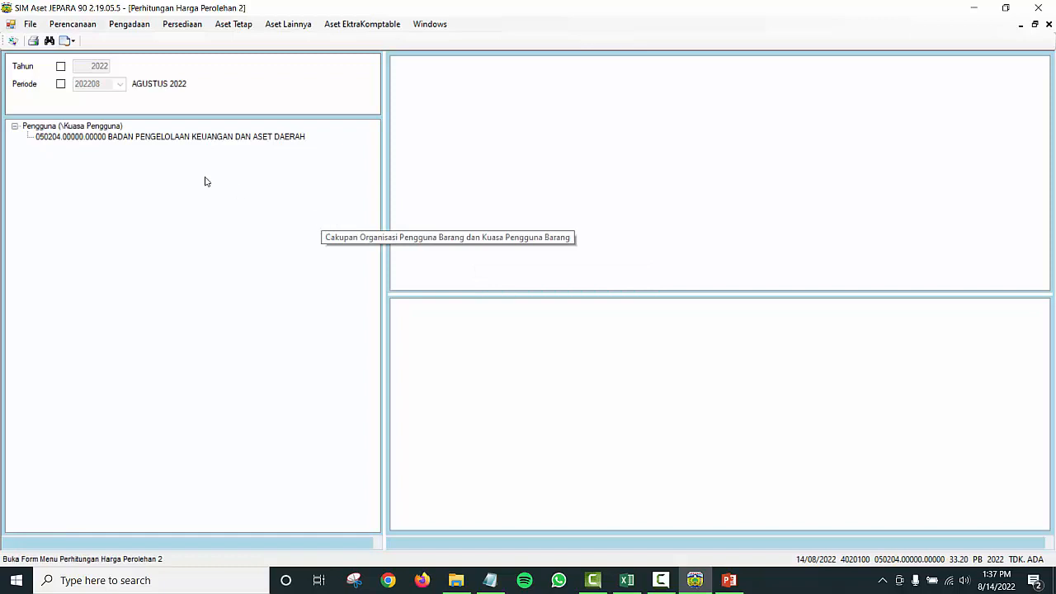
left_click(102, 128)
left_click(102, 135)
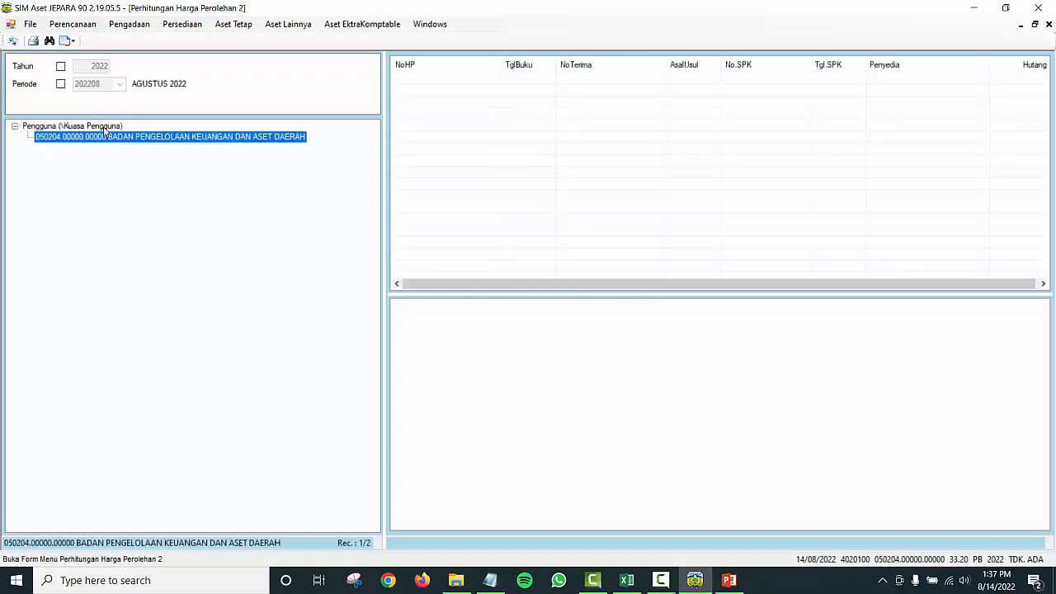
left_click(104, 127)
left_click(135, 139)
left_click(111, 127)
left_click(121, 138)
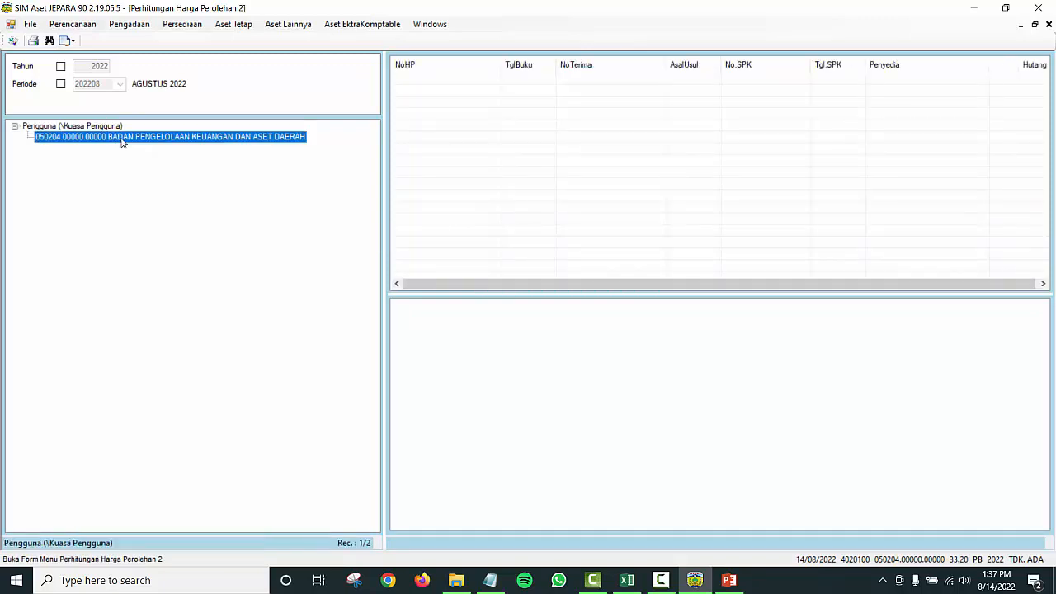
left_click(107, 127)
left_click(113, 138)
left_click(105, 128)
left_click(120, 139)
left_click(105, 128)
left_click(121, 139)
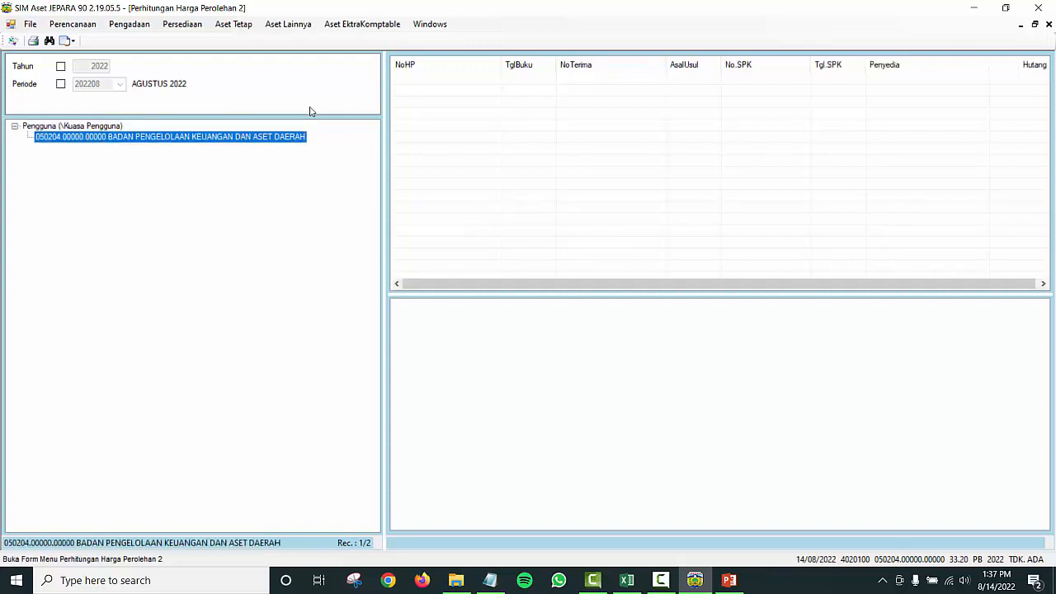
right_click(254, 137)
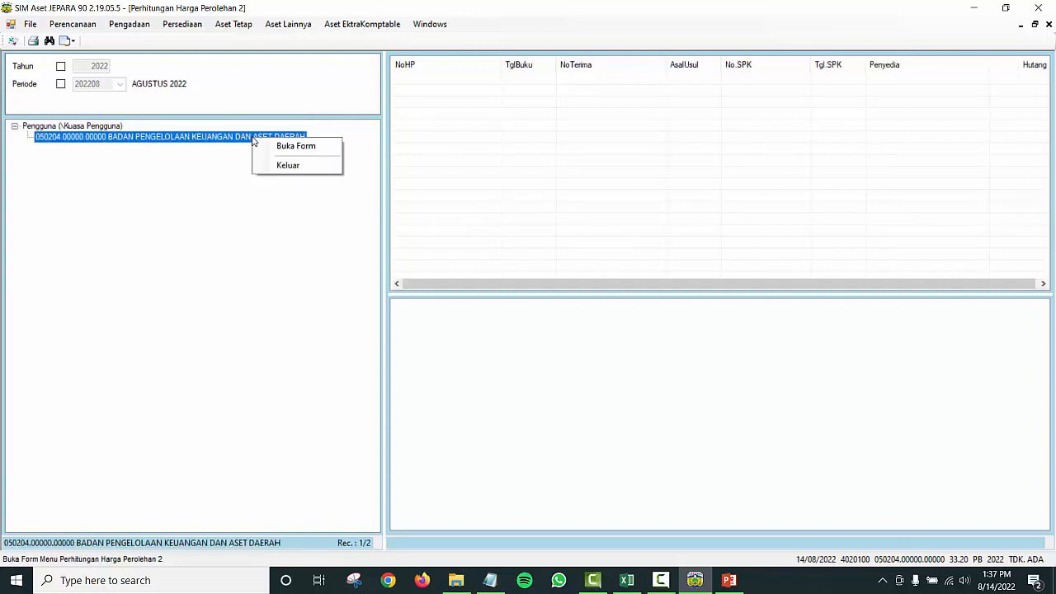
left_click(295, 146)
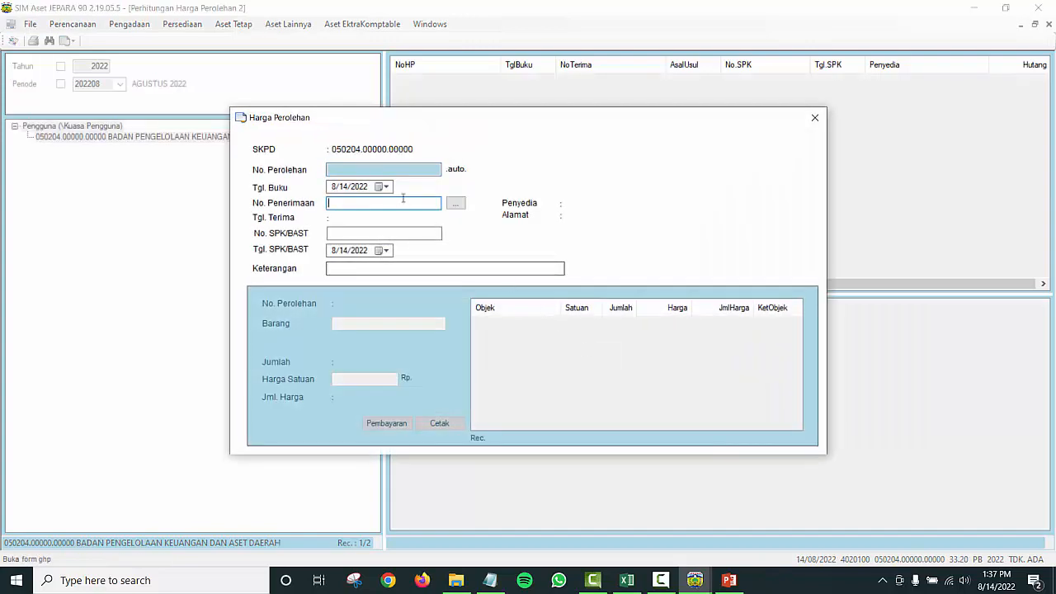
Step: Set the book date (Tgl. Buku) to 5 January 2022
left_click(385, 187)
left_click(400, 206)
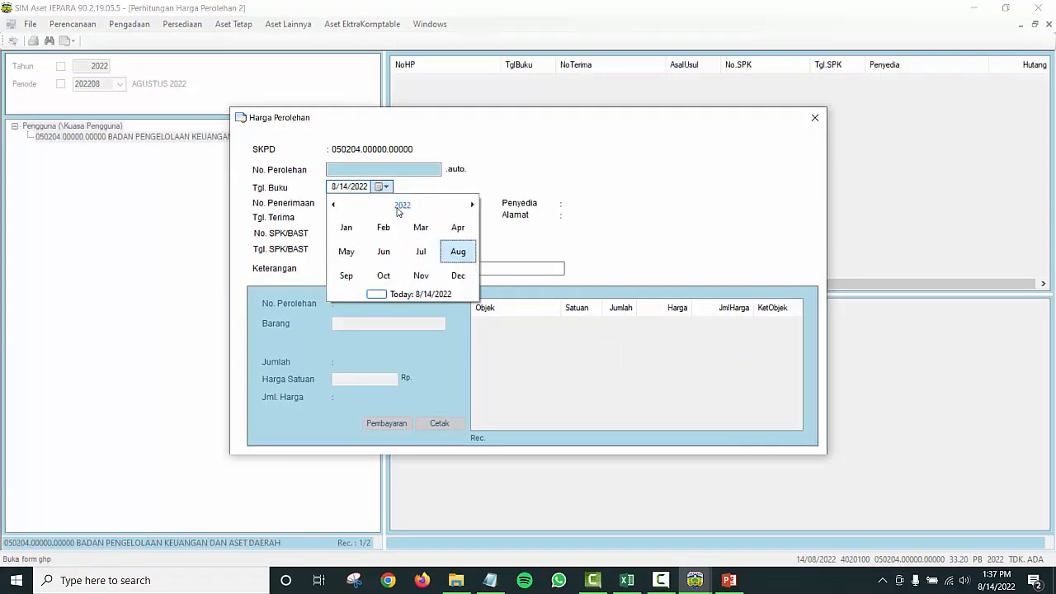
left_click(347, 228)
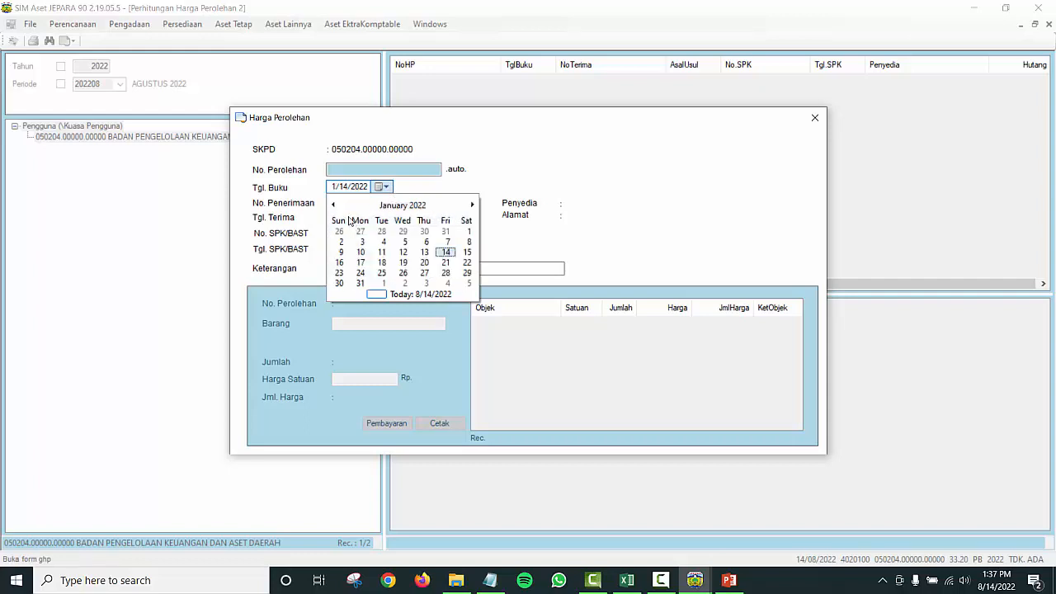
left_click(404, 242)
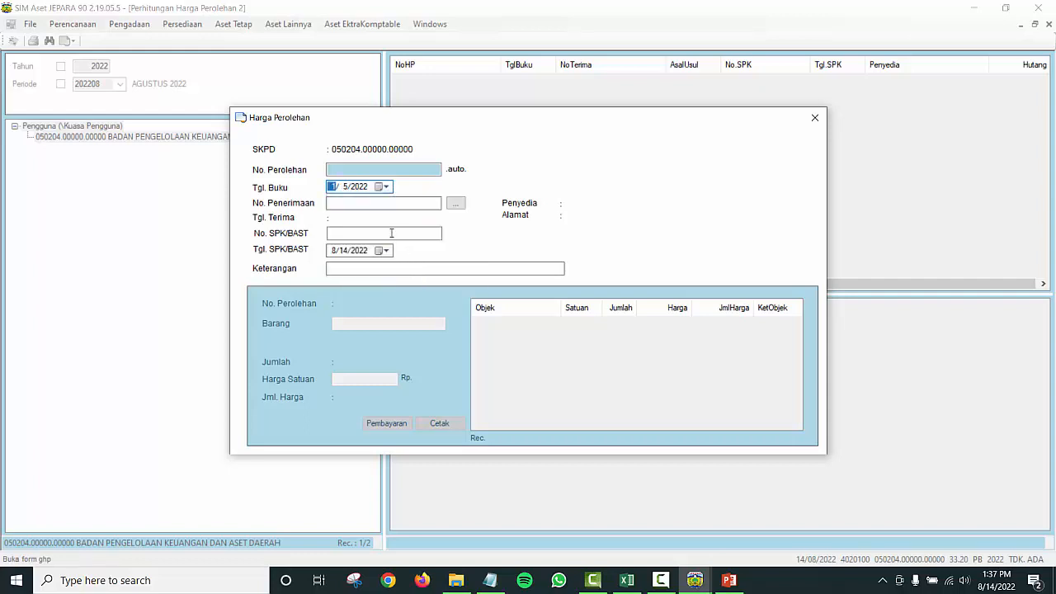
Step: Link receipt 0502040000000000.T220001 from TOKO A as the No. Penerimaan
left_click(455, 203)
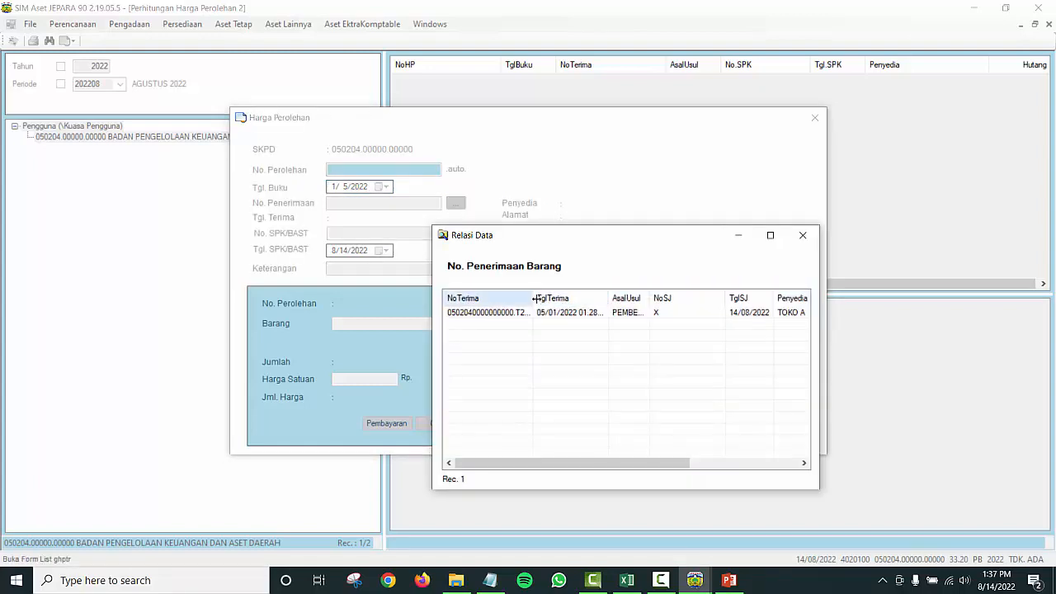
left_click_drag(533, 297, 602, 294)
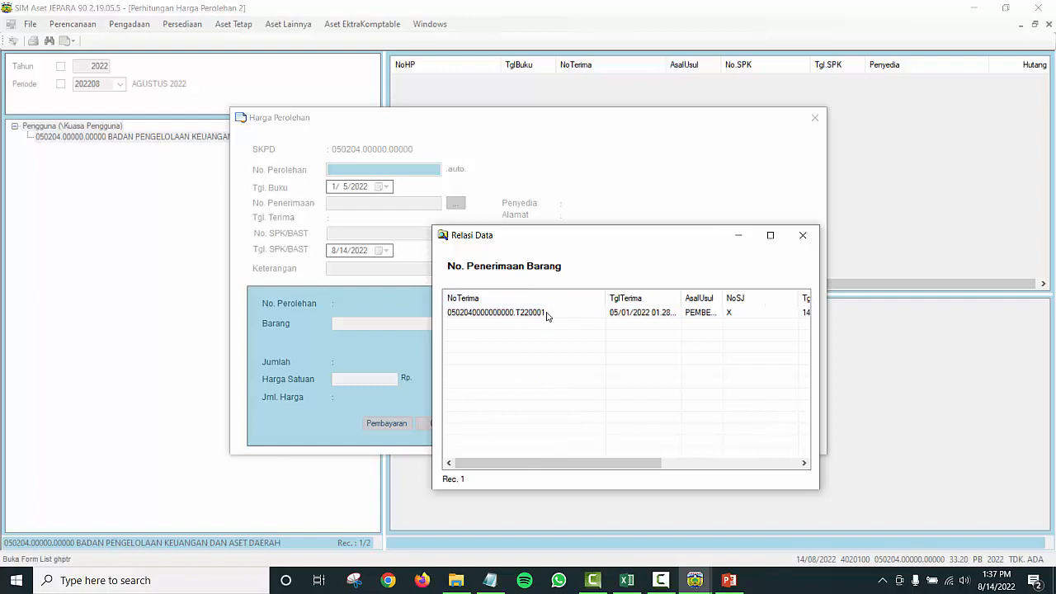
double_click(546, 314)
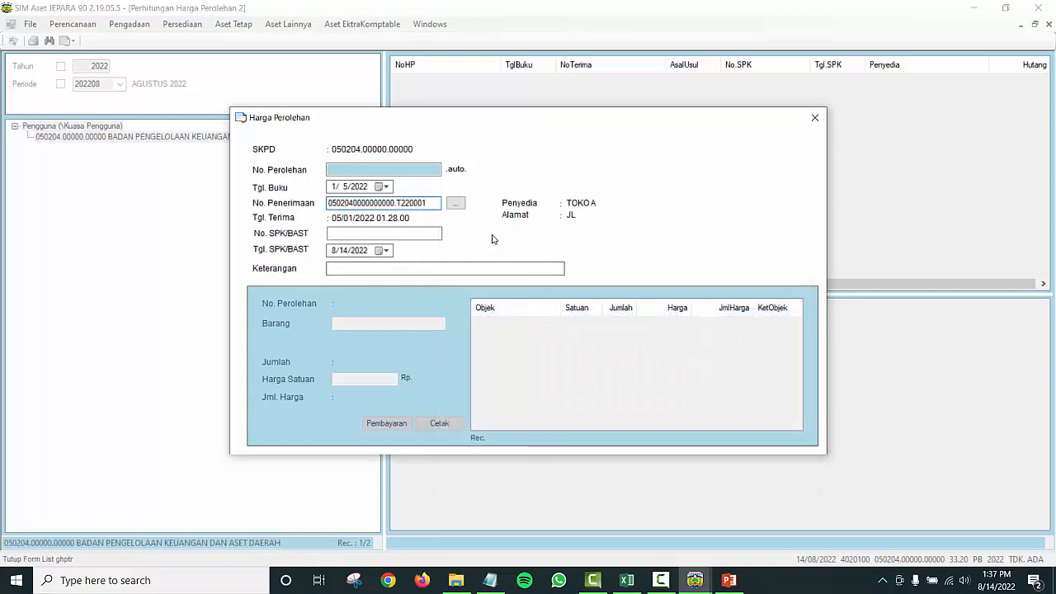
left_click(399, 234)
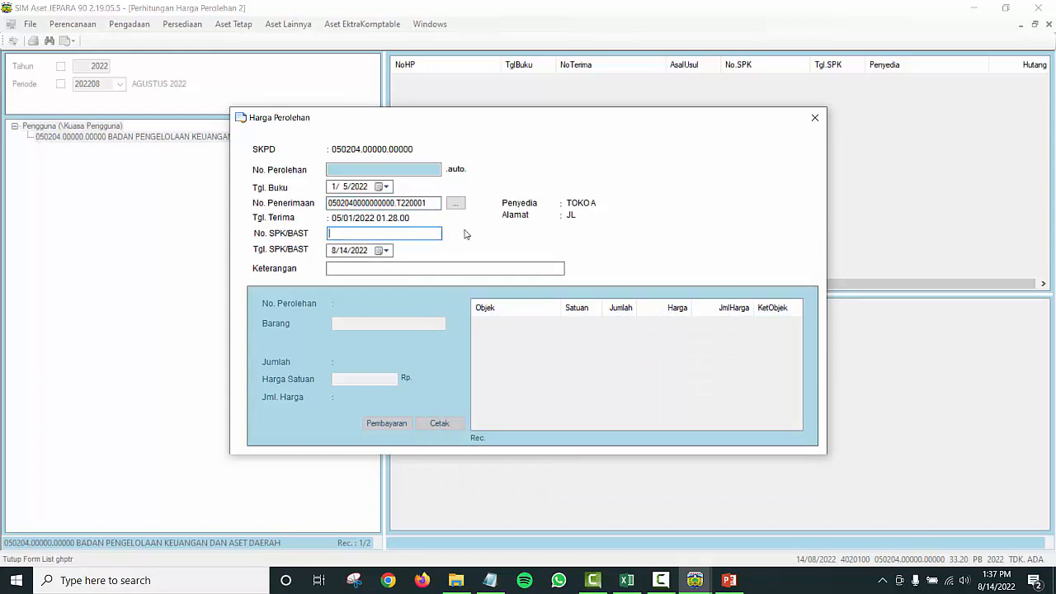
Step: Enter SPK/BAST SS dated 5 January 2022 with note ATK, and save record H220001
type("SS")
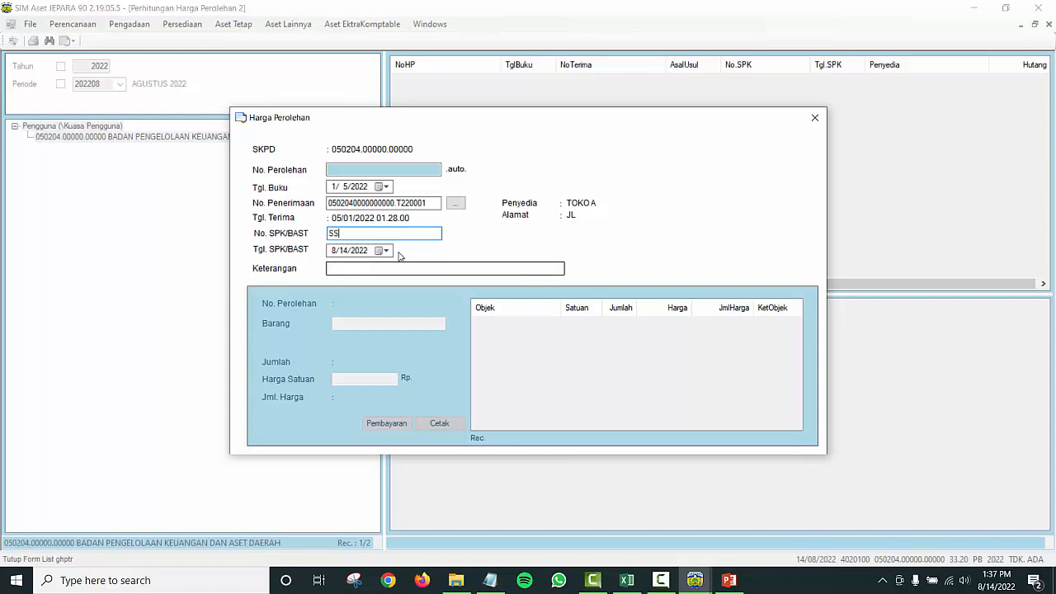
left_click(387, 250)
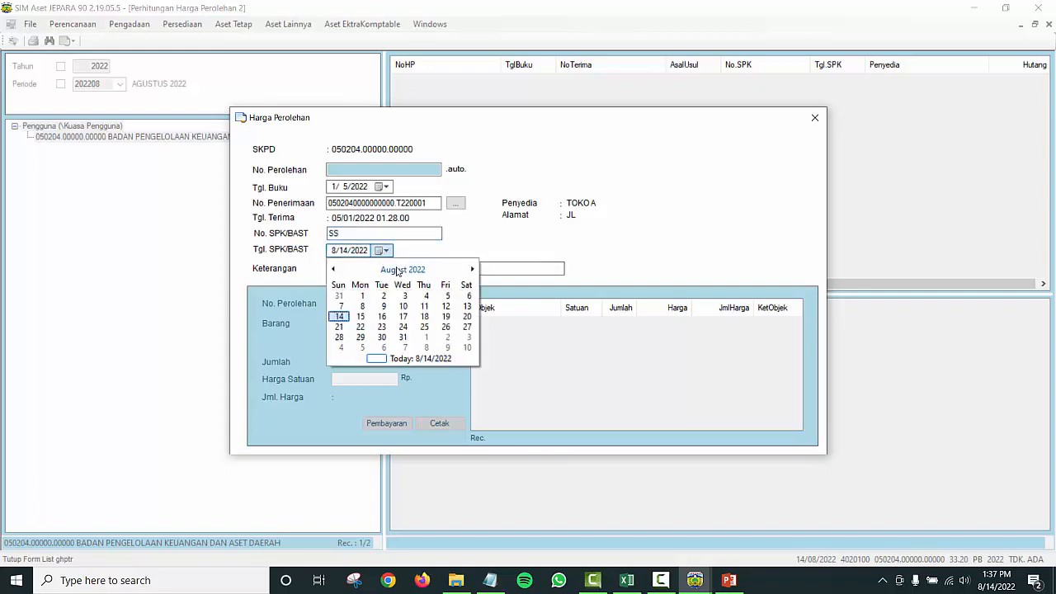
left_click(397, 269)
left_click(362, 298)
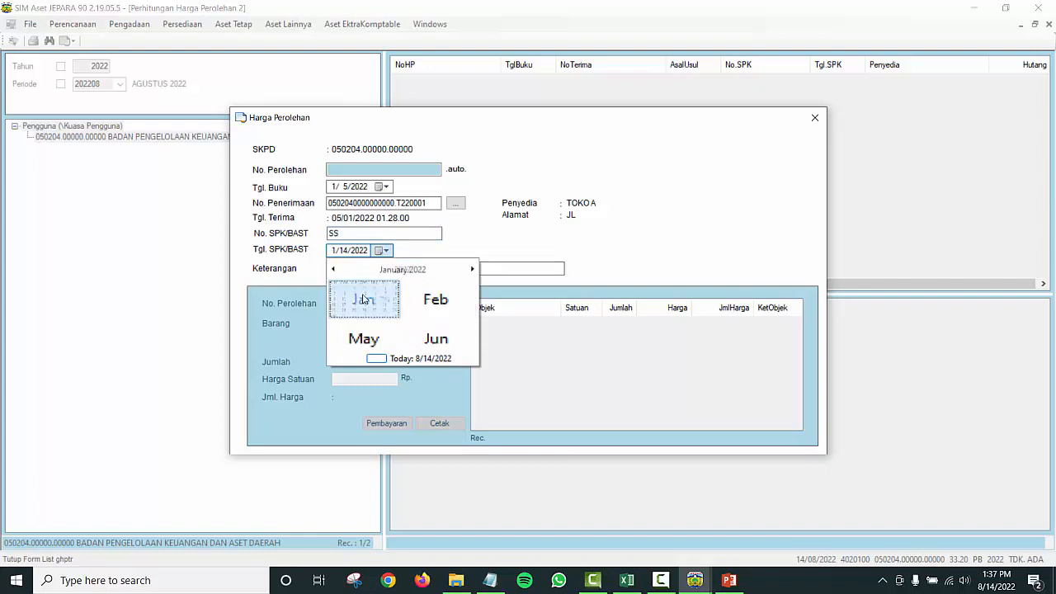
left_click(403, 304)
left_click(356, 271)
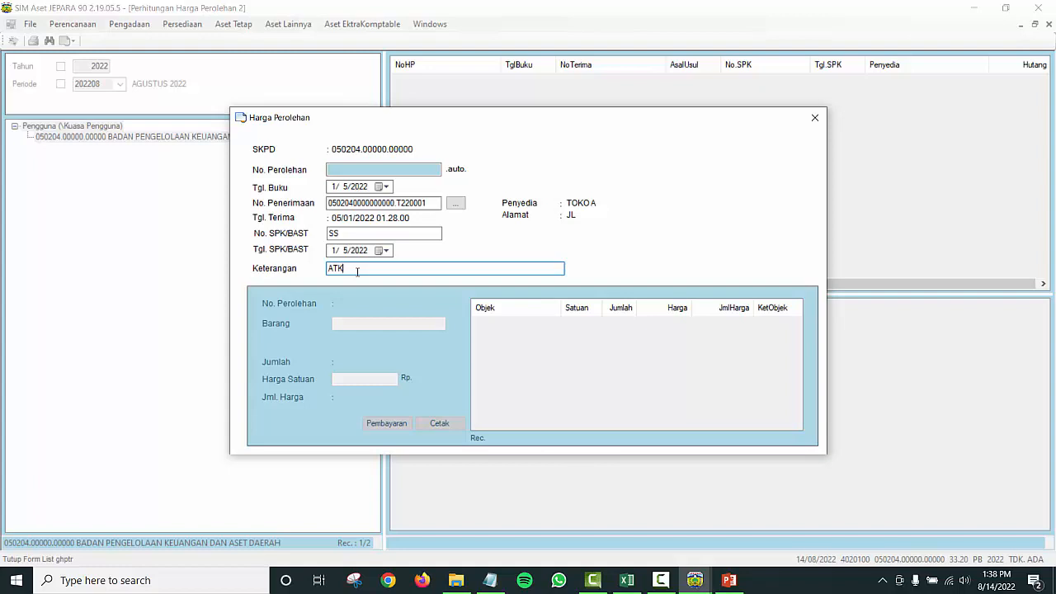
key("Return")
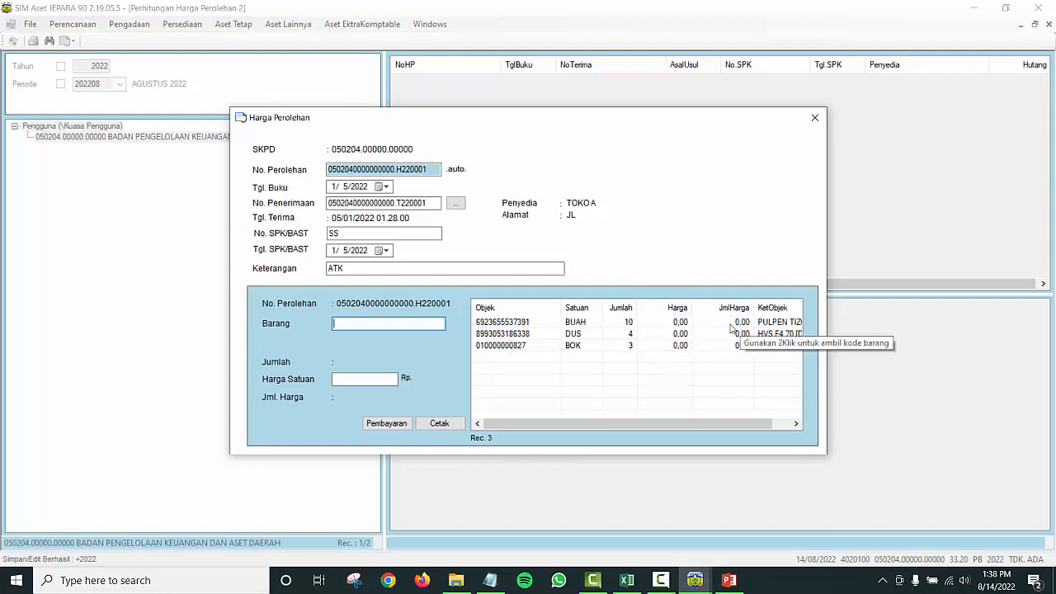
Step: Price PULPEN TIZO at 3000 and HVS F4 70 at 100000 per unit
double_click(629, 323)
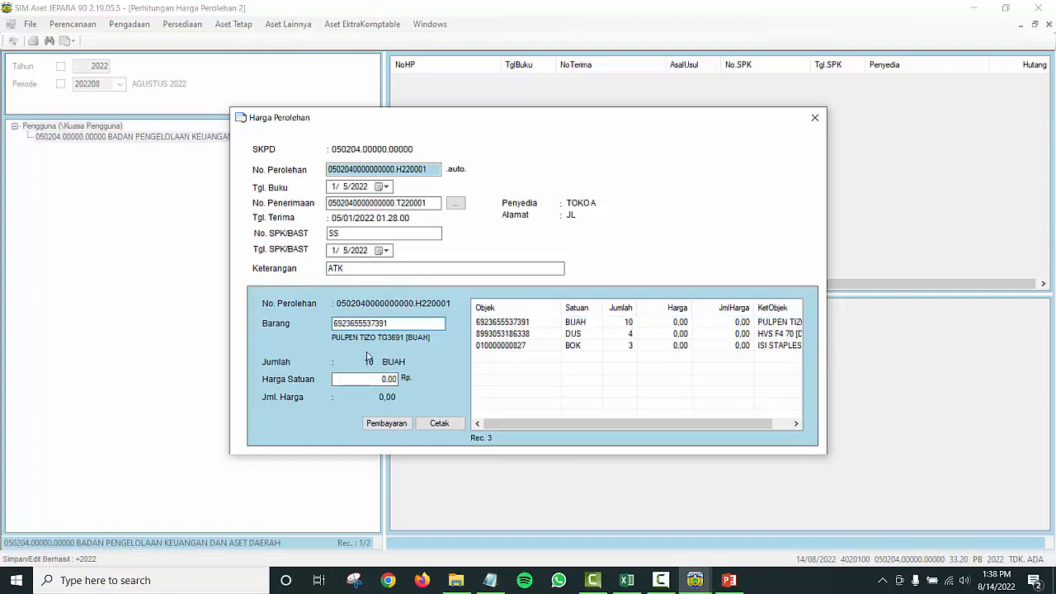
left_click(387, 379)
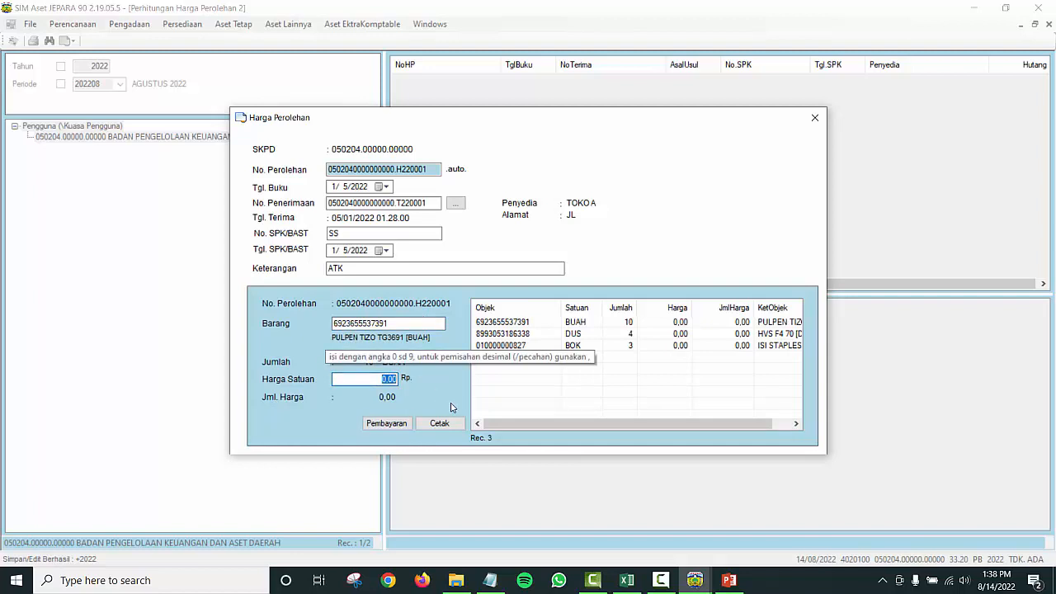
type("3000")
key("Return")
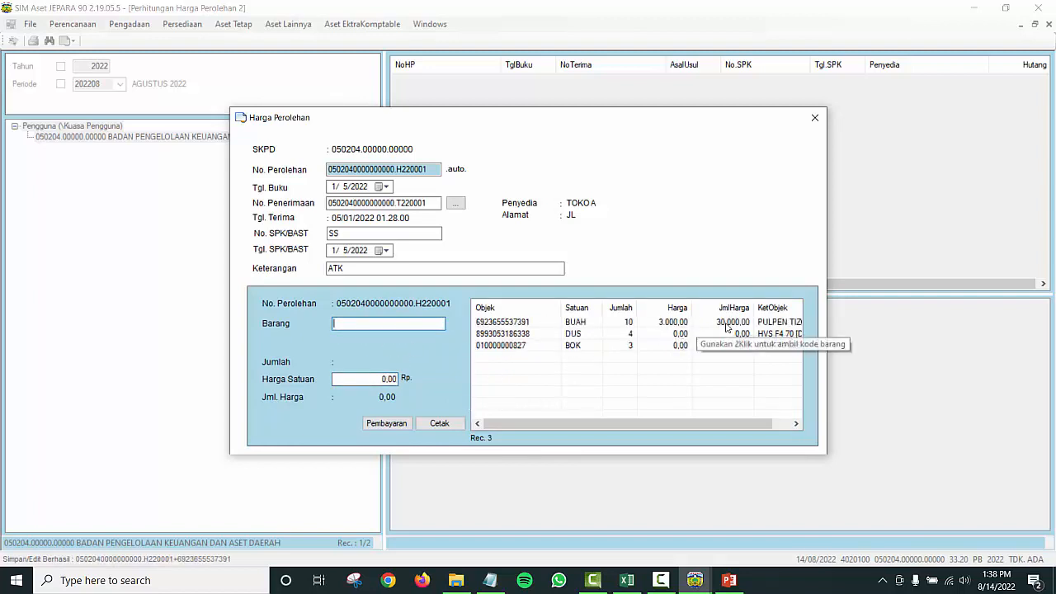
double_click(632, 334)
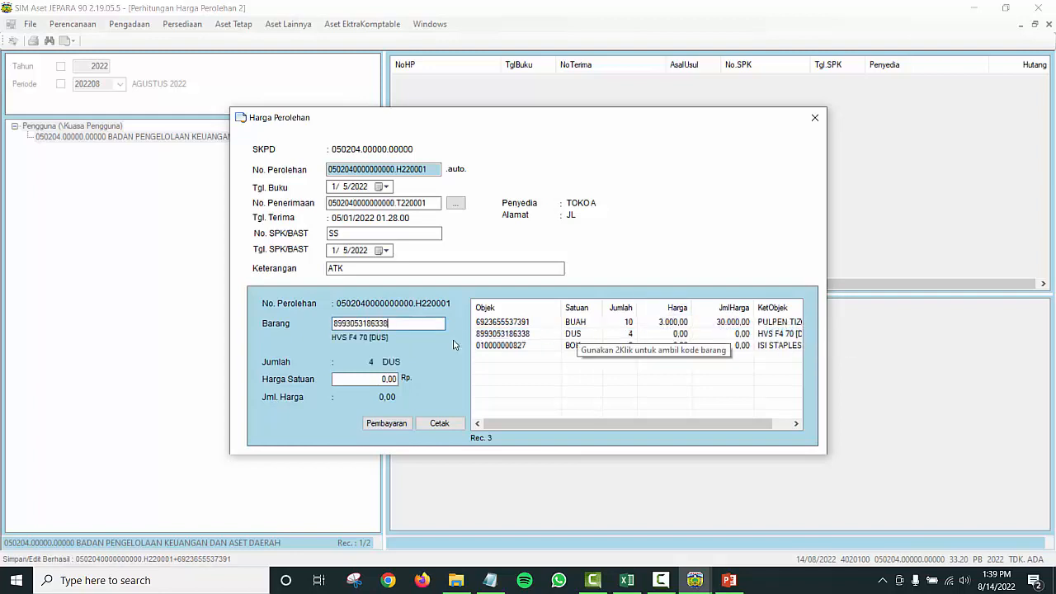
key("Tab")
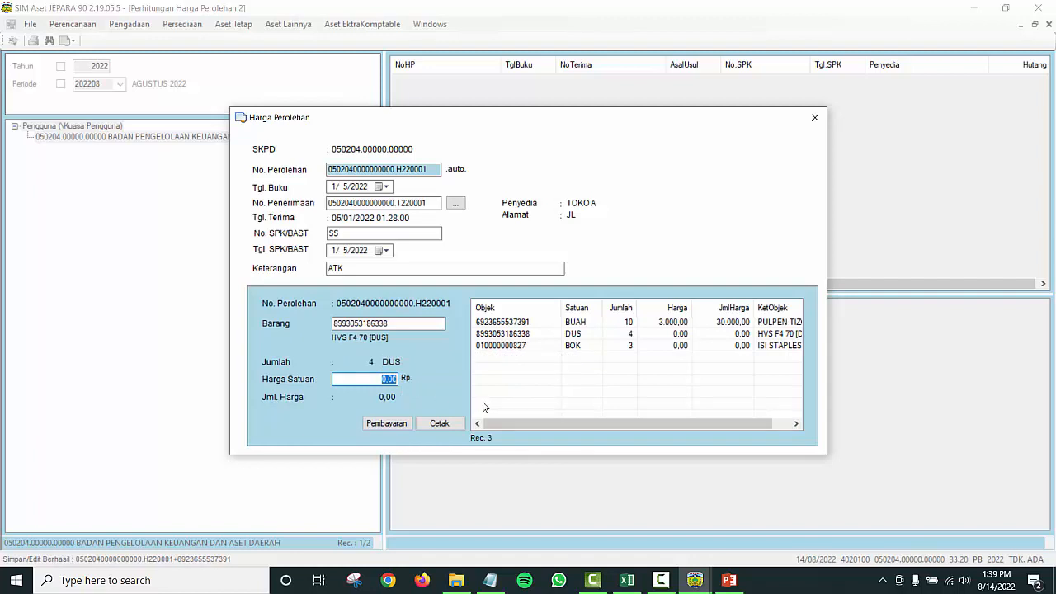
type("100000")
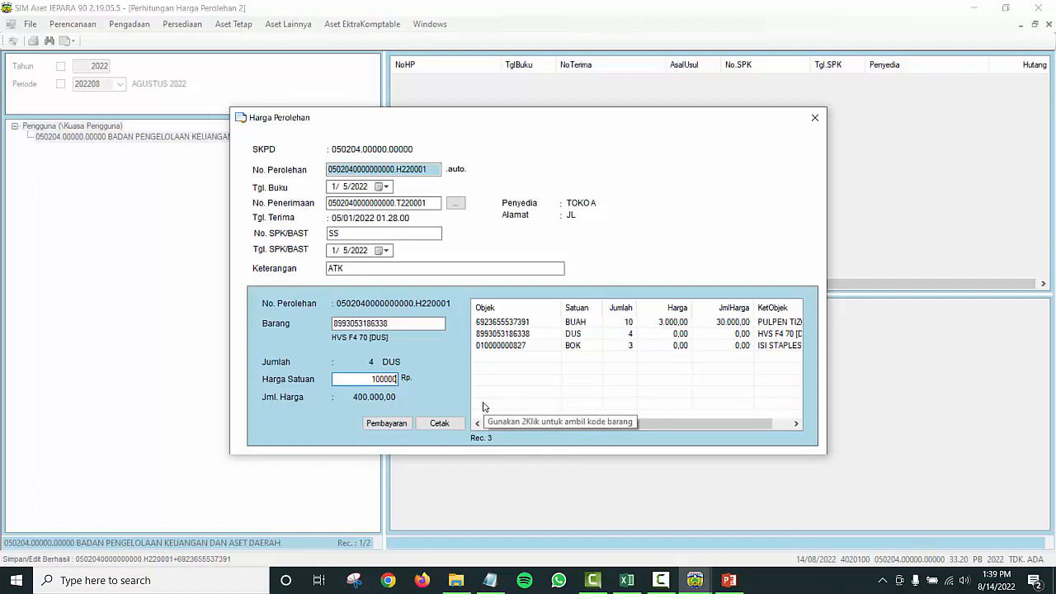
key("Return")
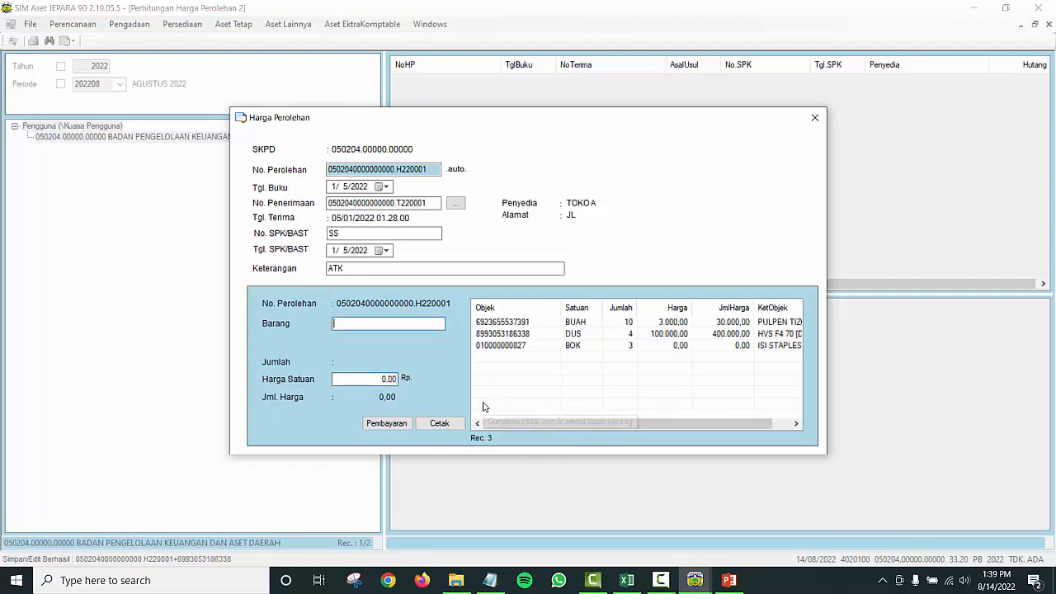
Step: Price ISI STAPLES BESAR at 2000 per unit and compare the acquisition and receipt numbers
double_click(596, 345)
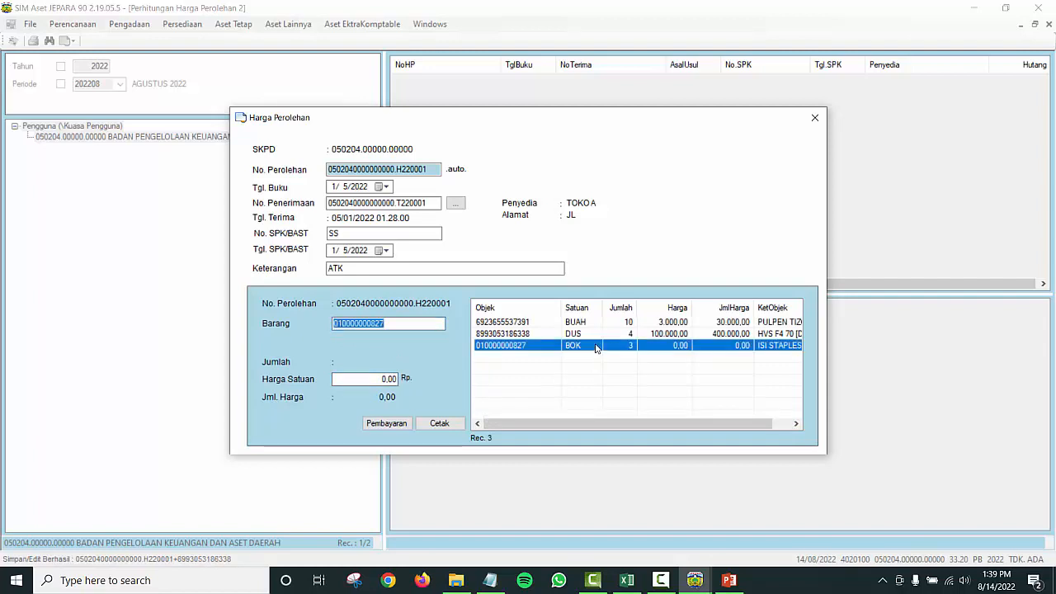
left_click(370, 378)
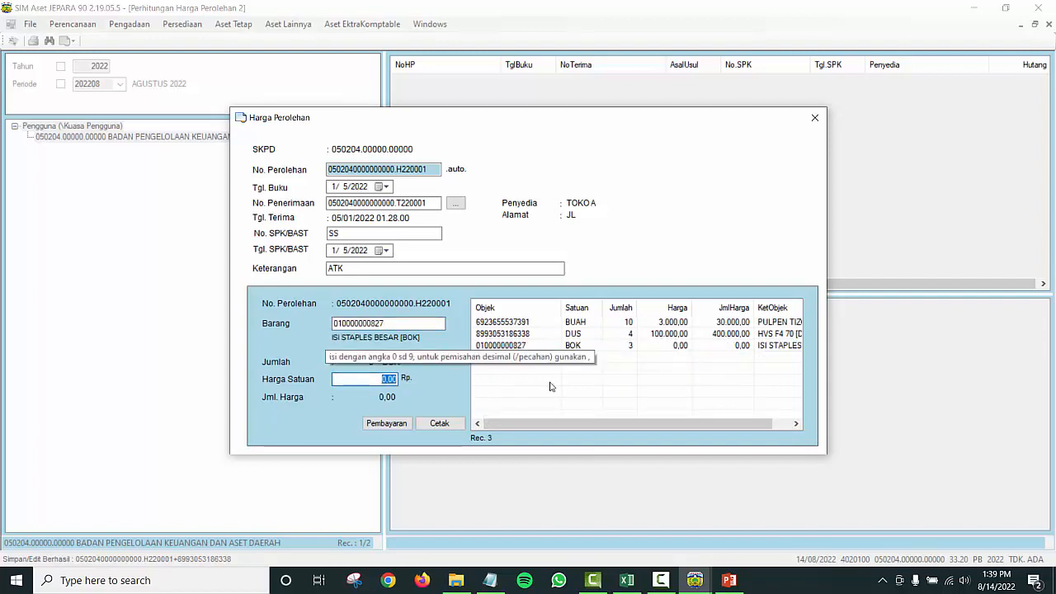
type("2000")
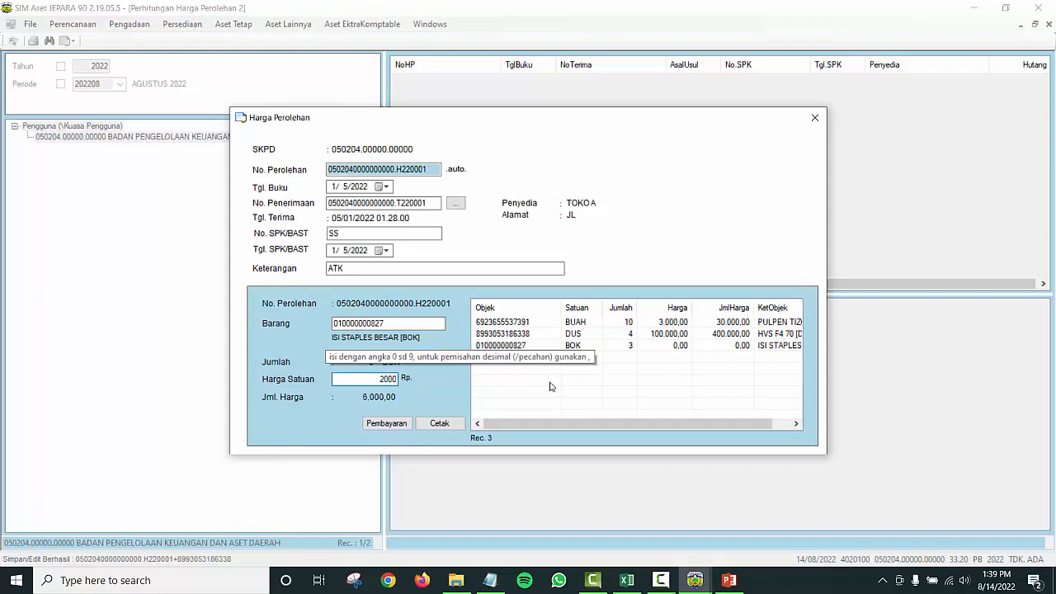
key("Return")
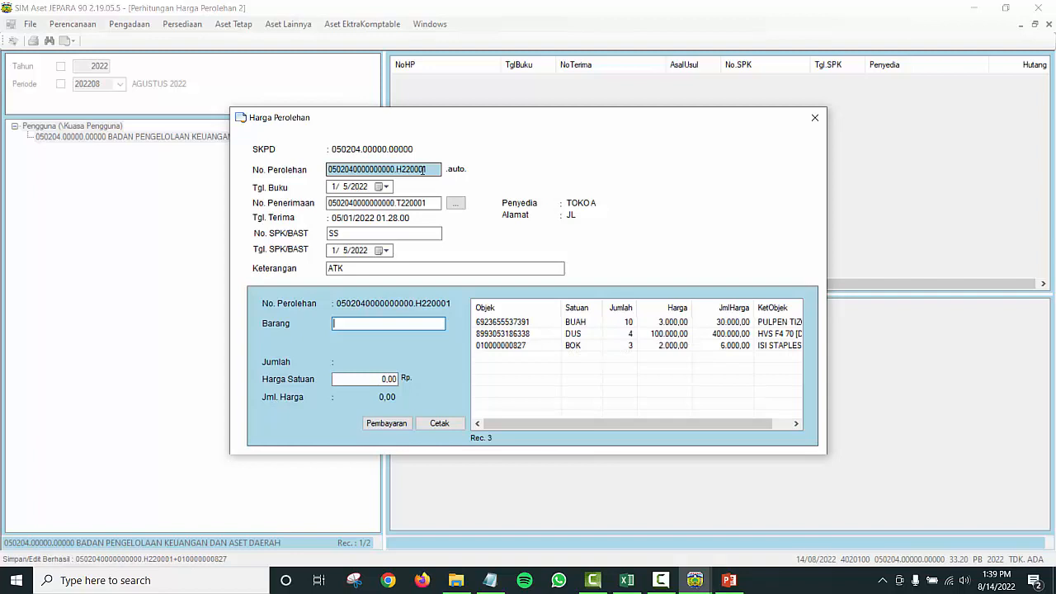
left_click(393, 169)
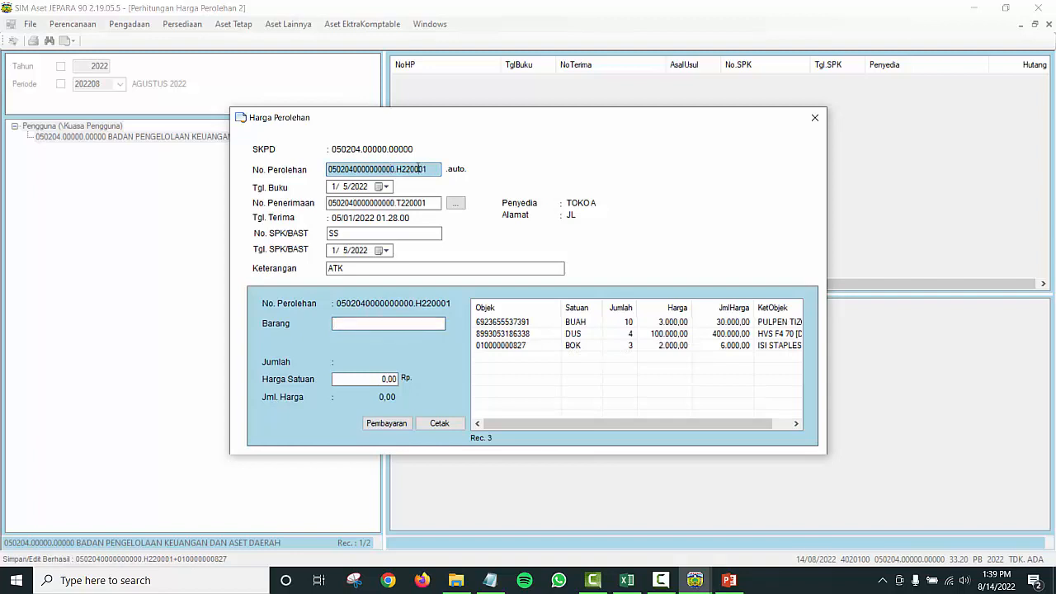
left_click_drag(419, 170, 429, 170)
left_click(426, 203)
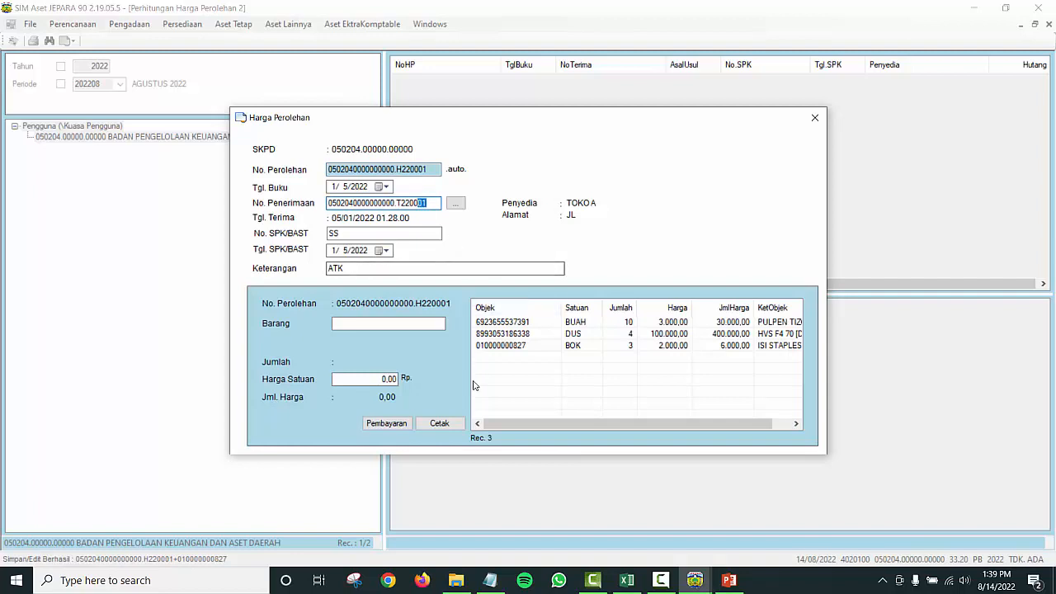
Step: Reveal step 3, PEMBAYARAN, on the PowerPoint input-steps slide, then return to SIM Aset
key("alt+Tab")
key("Tab")
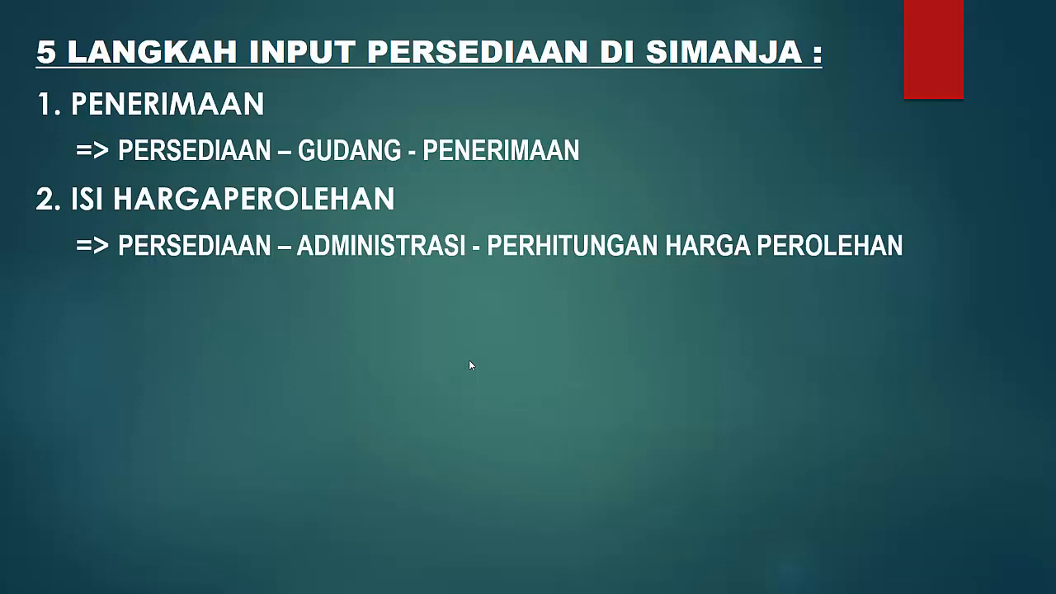
left_click(468, 360)
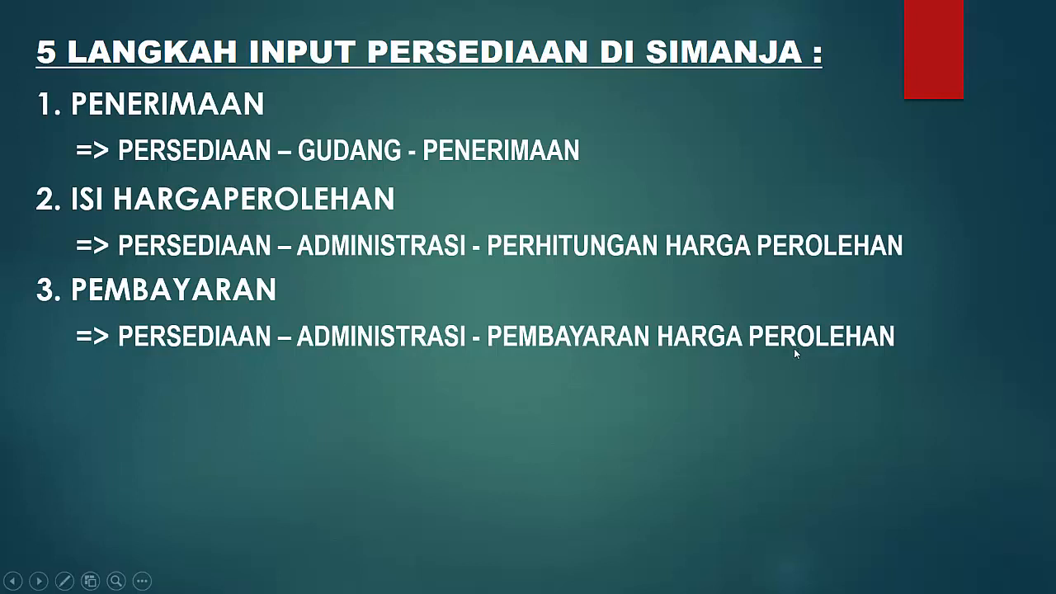
key("alt+Tab")
Step: Close the Harga Perolehan form and return to the Perhitungan Harga Perolehan window
key("alt+Tab")
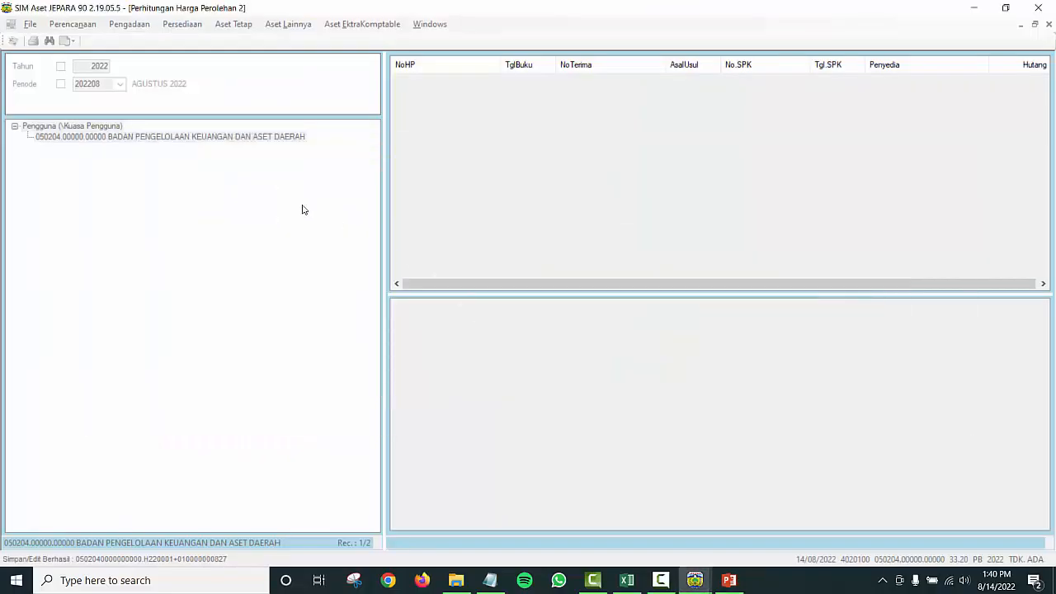
key("alt+Tab")
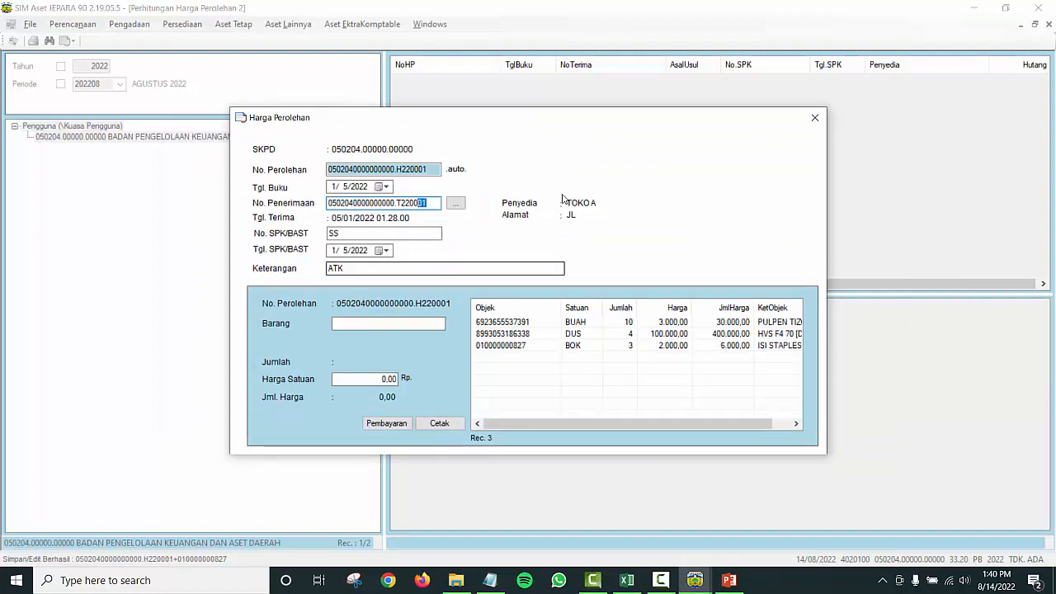
left_click(811, 123)
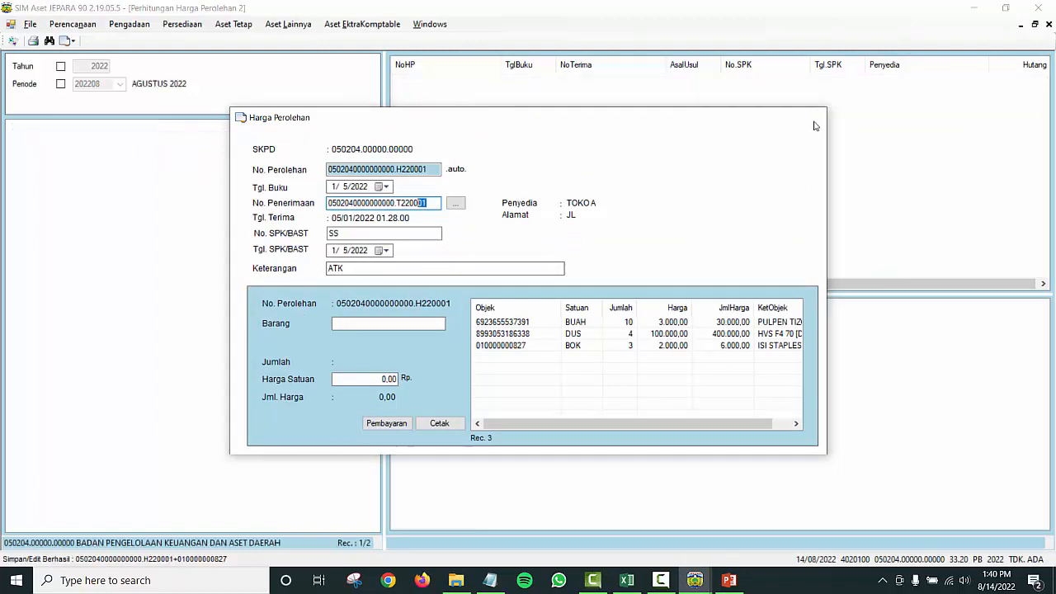
left_click(189, 25)
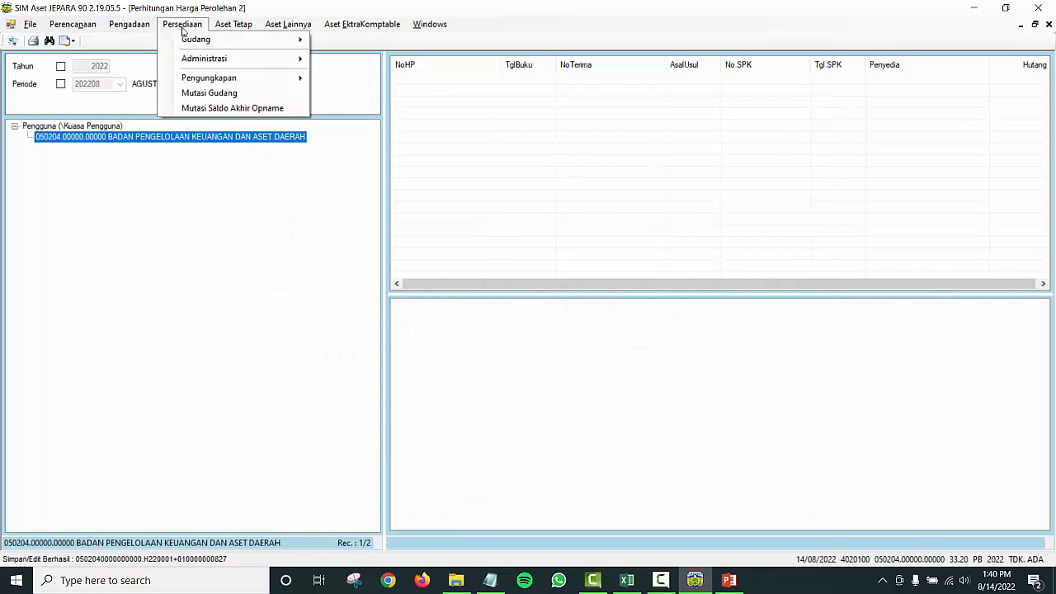
mouse_move(211, 62)
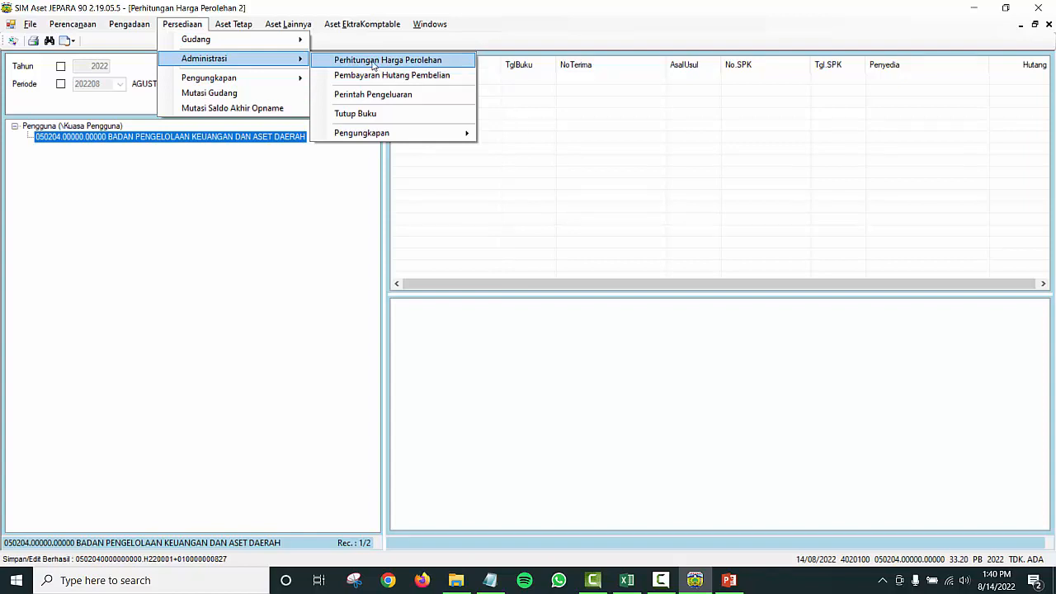
left_click(420, 26)
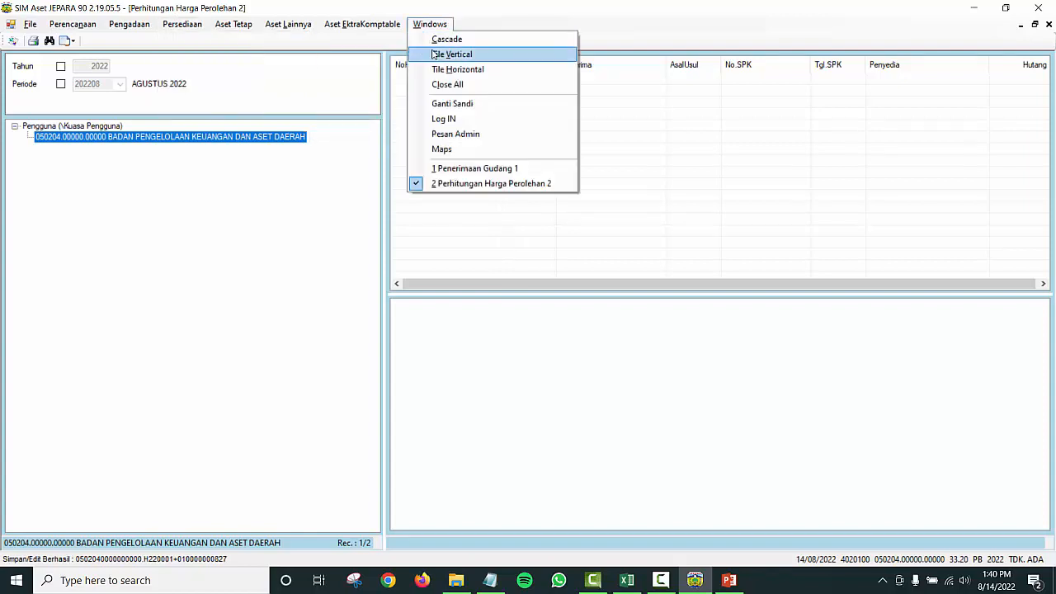
left_click(419, 182)
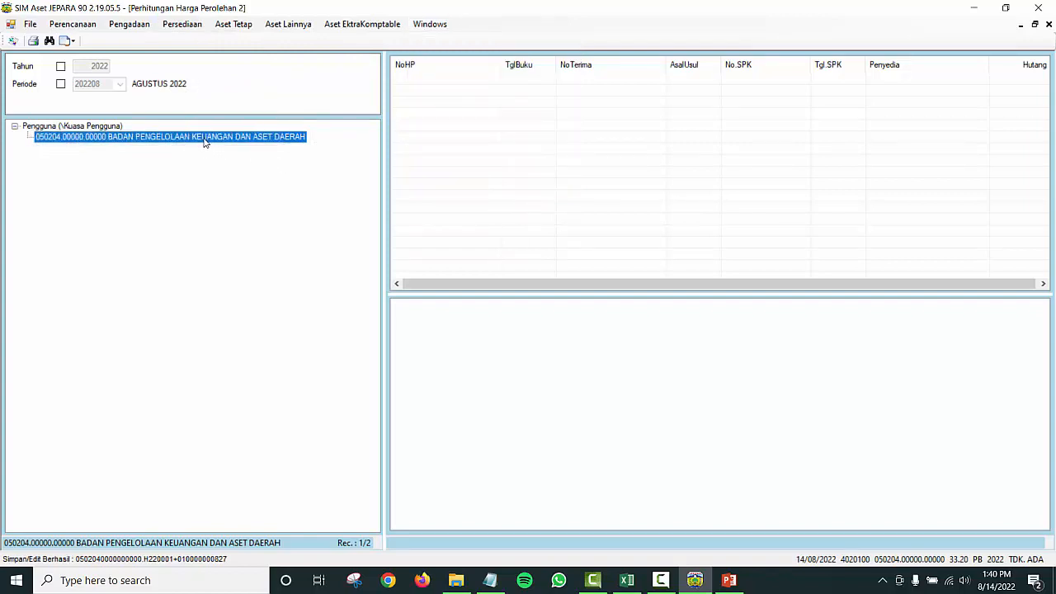
Step: Load the finance agency's records and reopen record H220001 owing 436.000,00
left_click(110, 129)
left_click(115, 136)
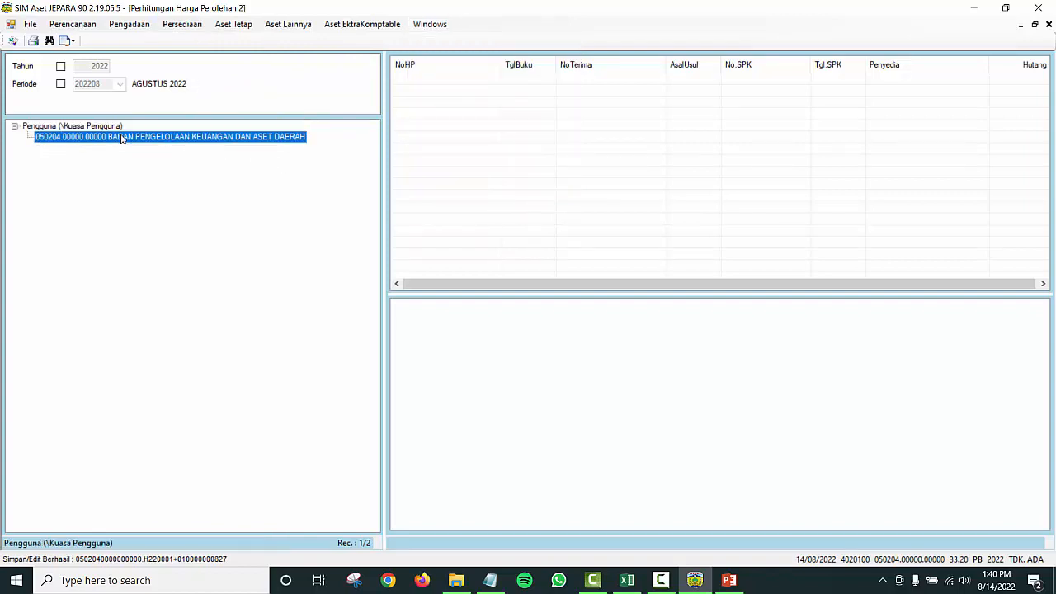
left_click(435, 79)
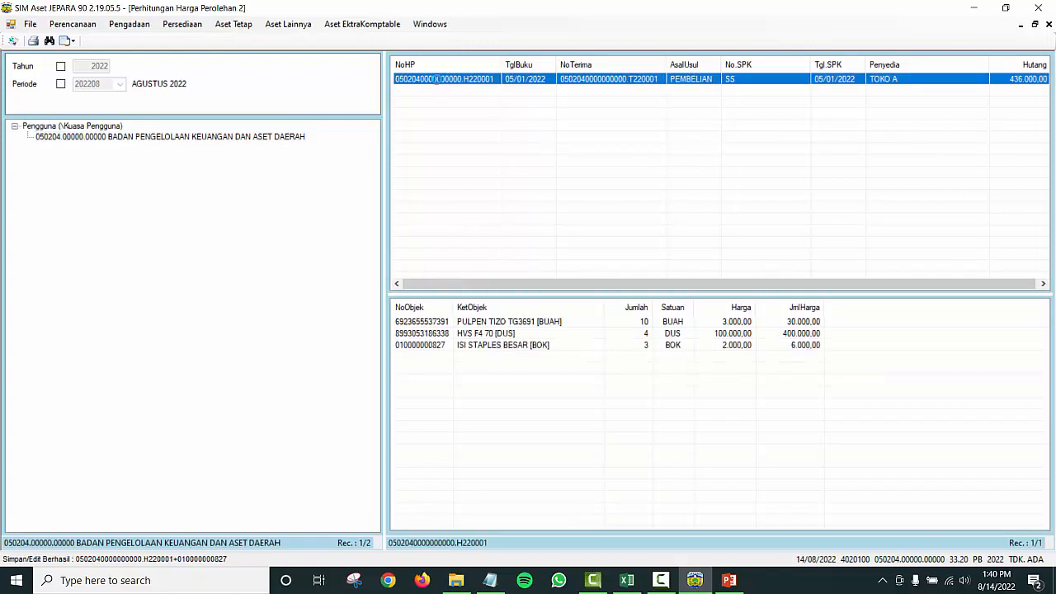
double_click(435, 79)
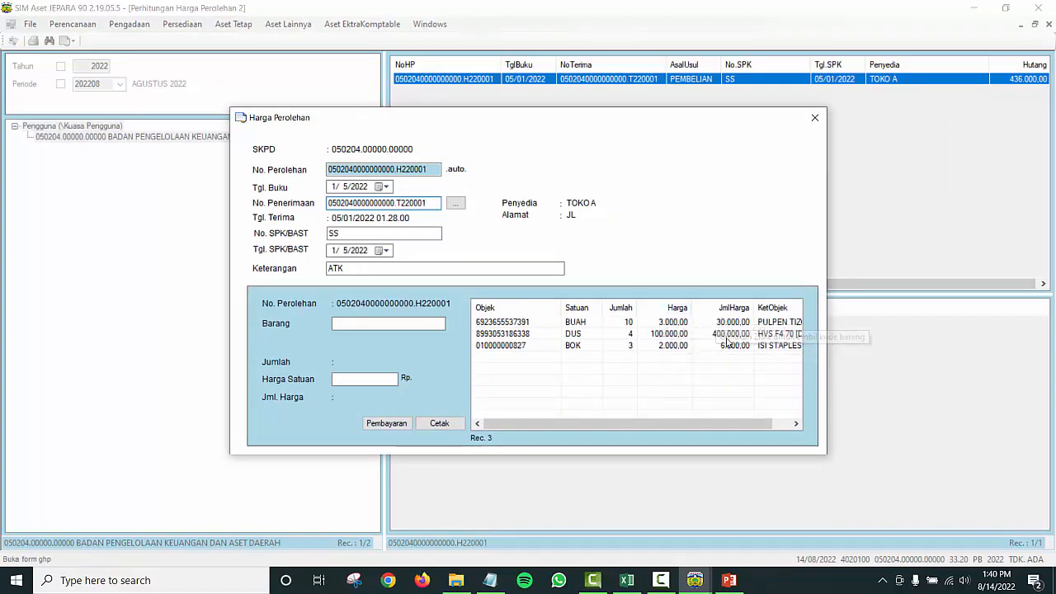
Step: Start a Bayar Hutang payment with book date 1/5/2022 and bring up the Asal Anggaran list
left_click(387, 423)
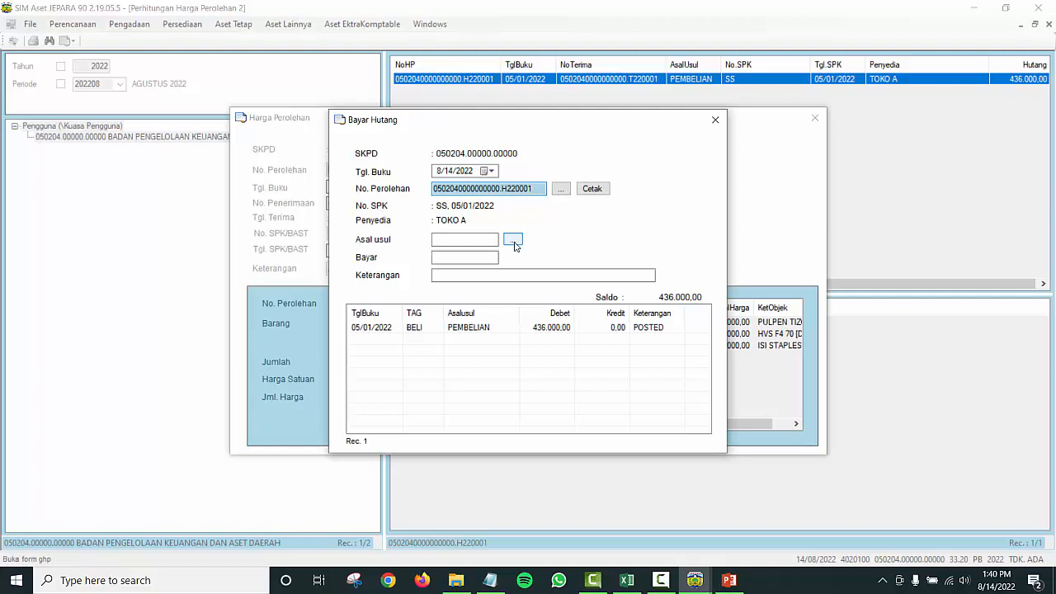
left_click(491, 170)
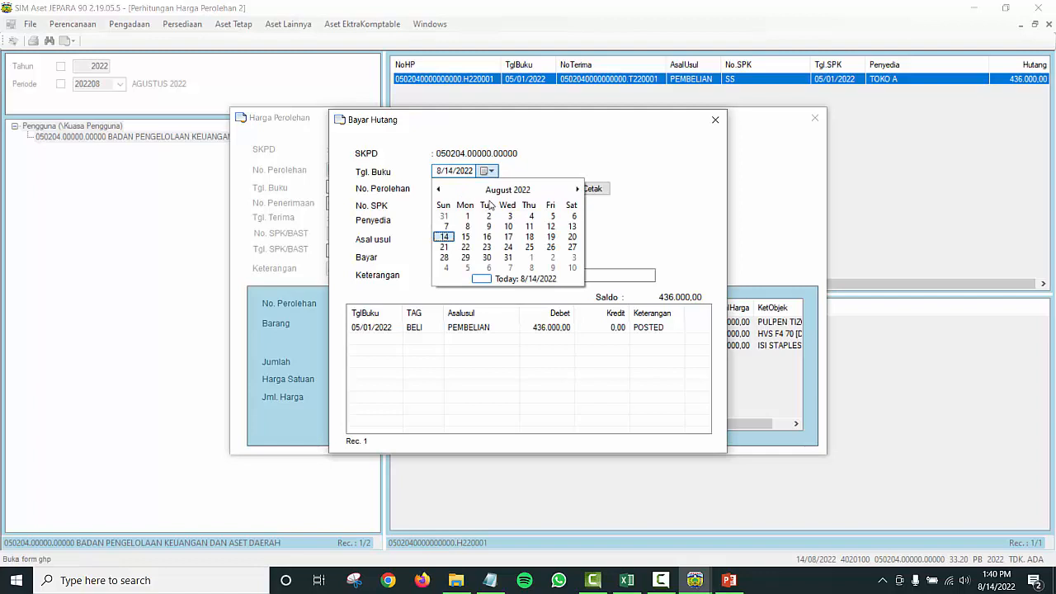
left_click(495, 191)
left_click(453, 211)
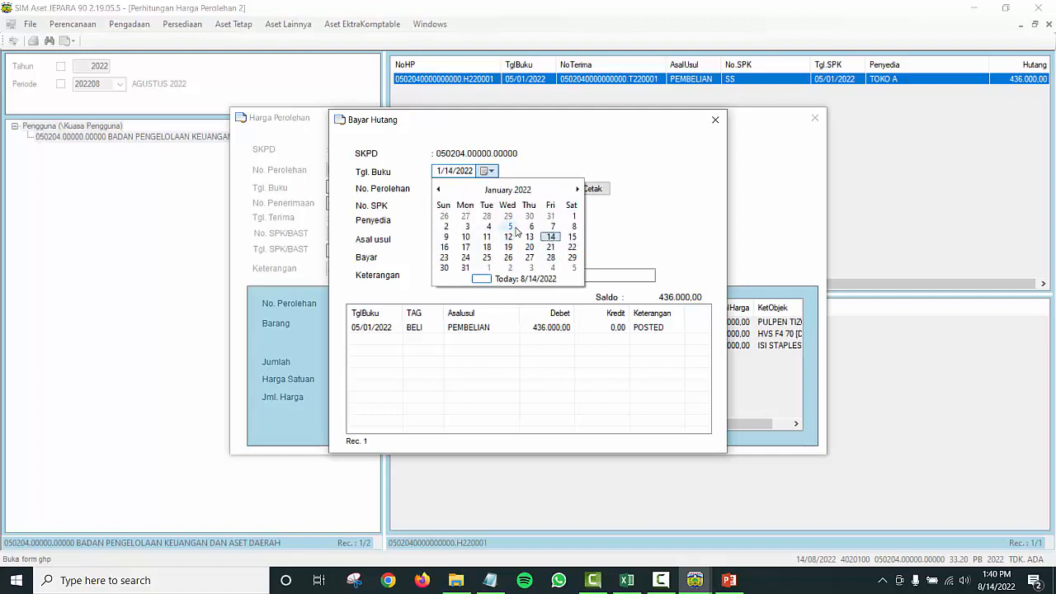
left_click(510, 227)
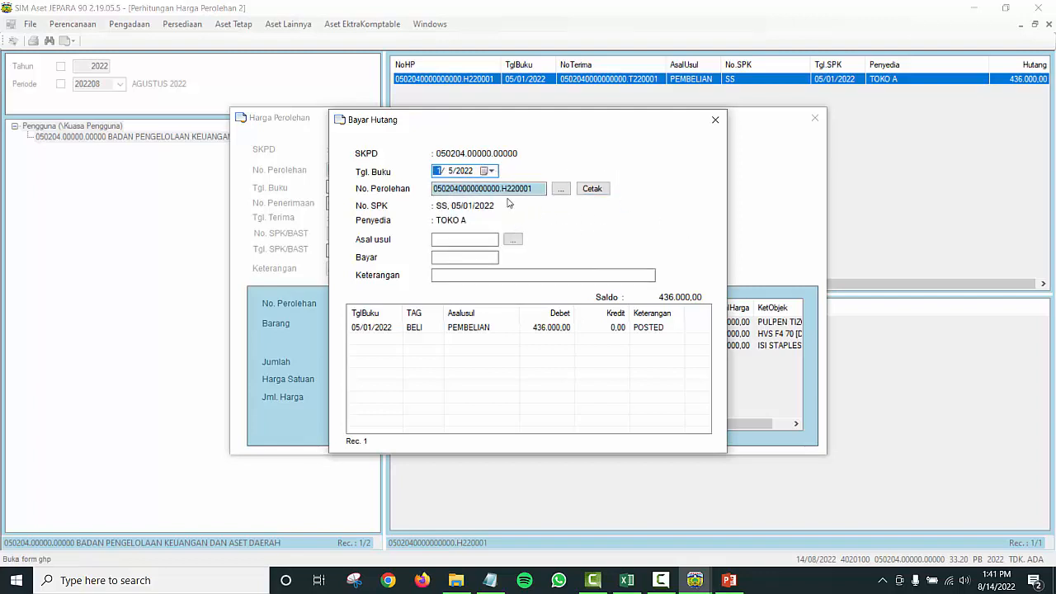
left_click(512, 240)
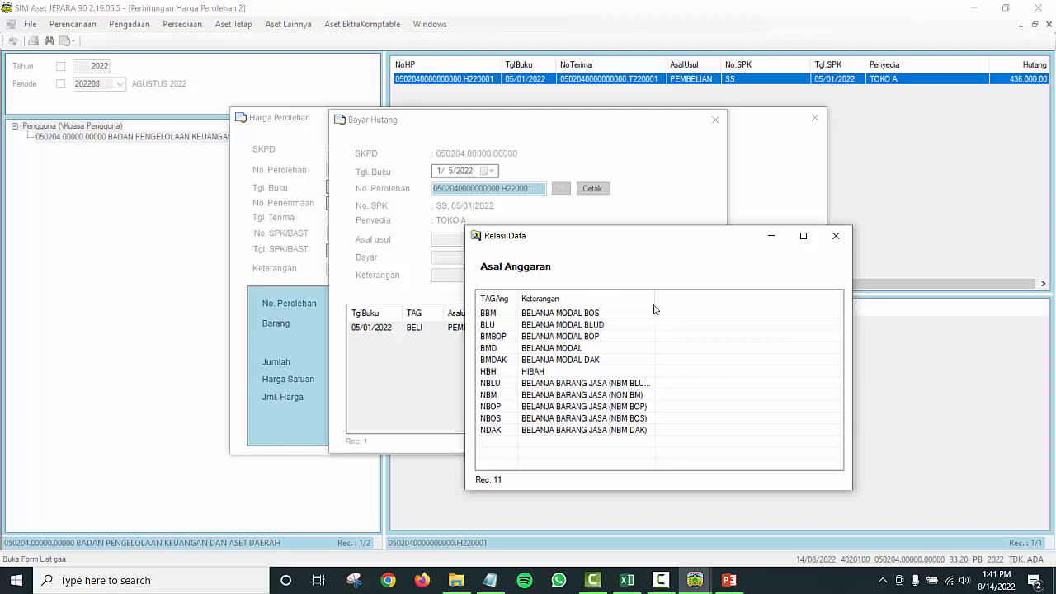
Step: Widen the description column and compare the NBM, NBOS and NBLU budget sources
left_click_drag(655, 298, 726, 299)
left_click(612, 396)
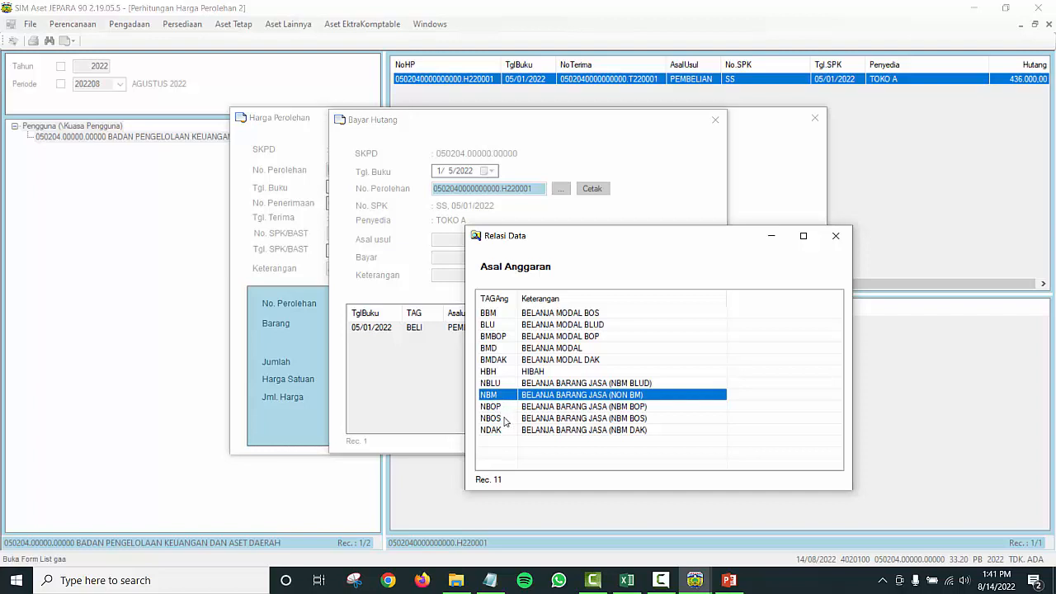
left_click(503, 420)
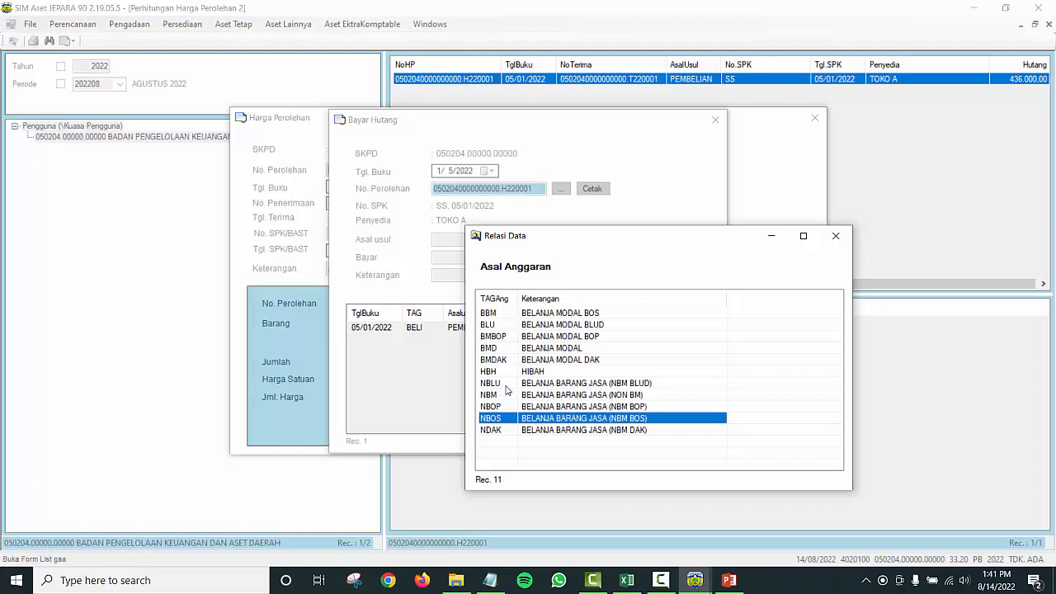
left_click(514, 383)
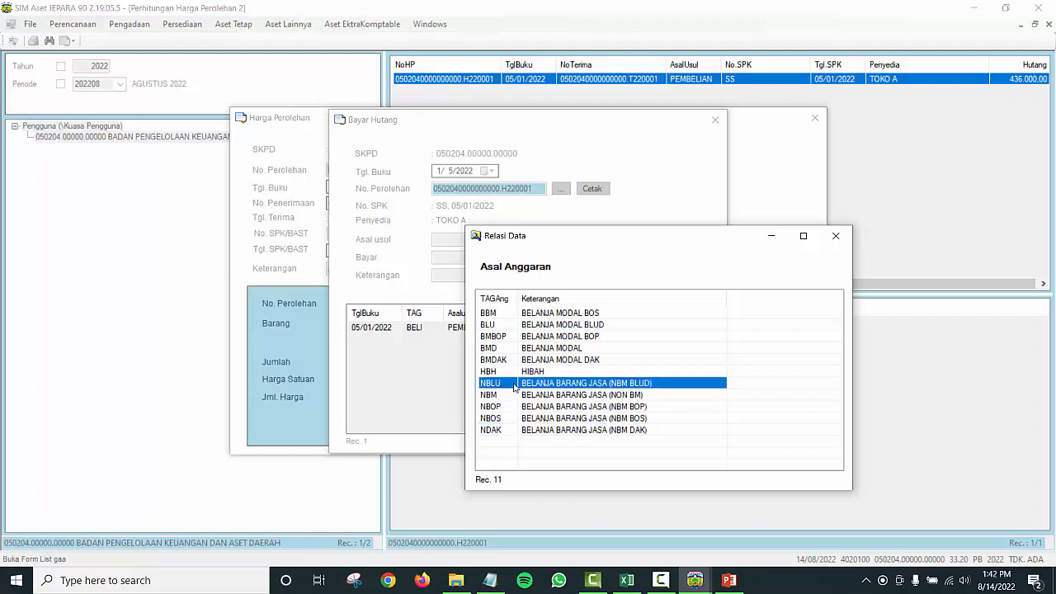
left_click(497, 397)
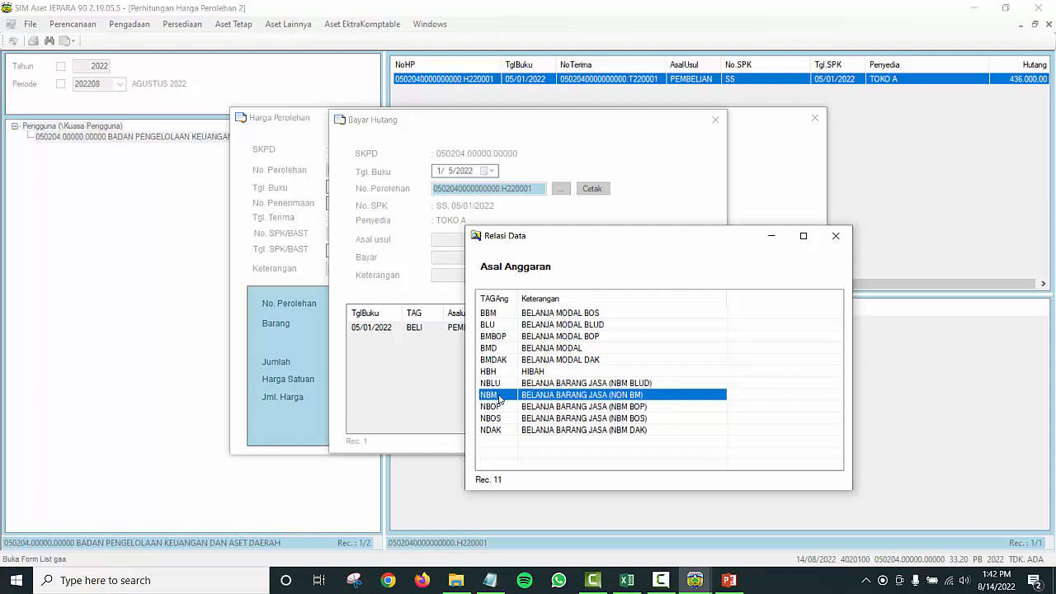
left_click(516, 386)
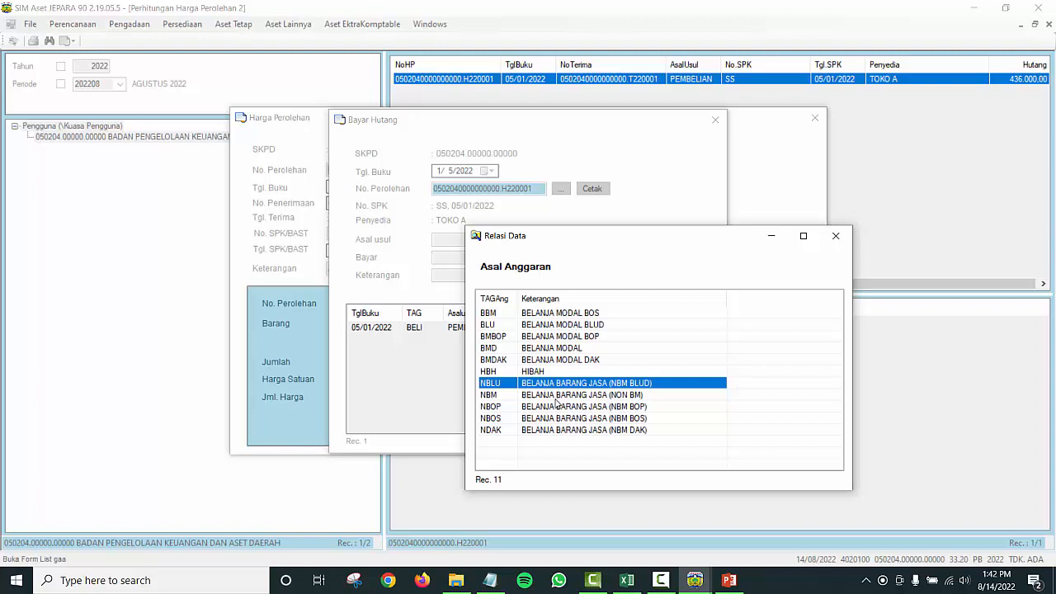
Step: Save the 436.000,00 payment funded by NBM with the note LUNAS
double_click(513, 398)
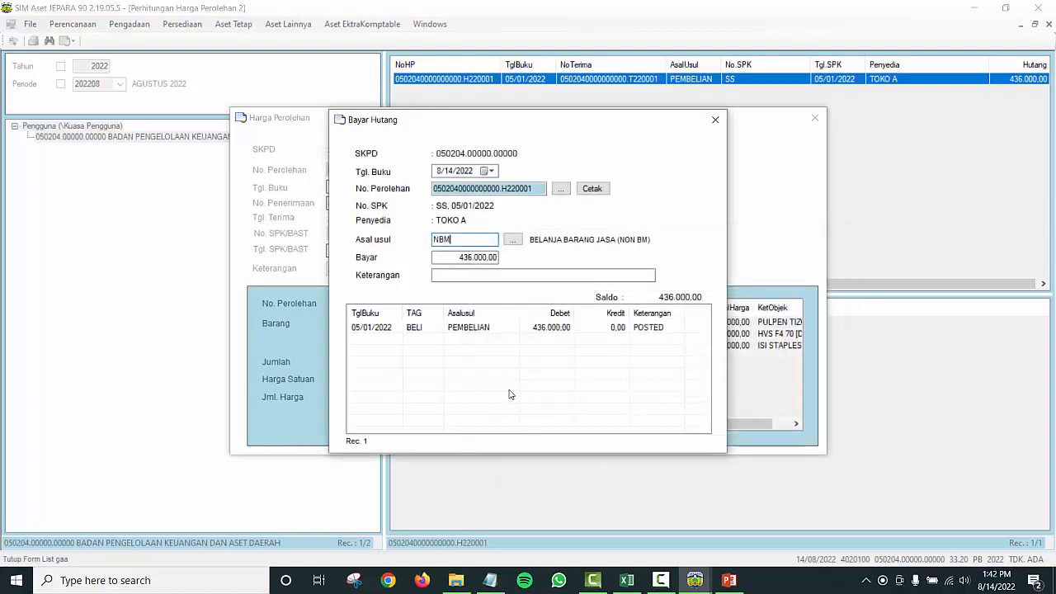
left_click(450, 274)
left_click(450, 274)
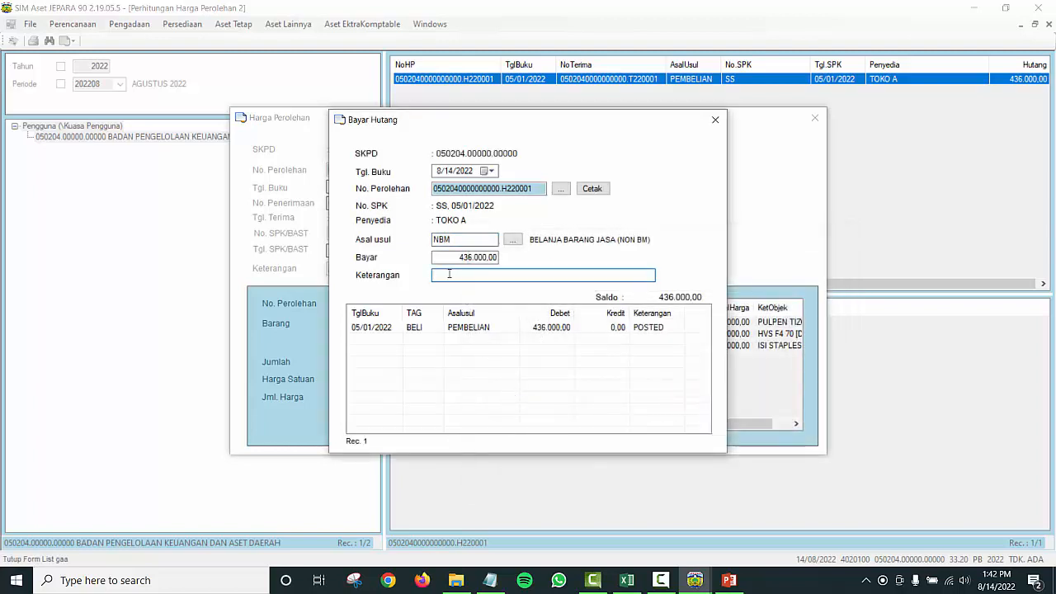
type("LUNAS")
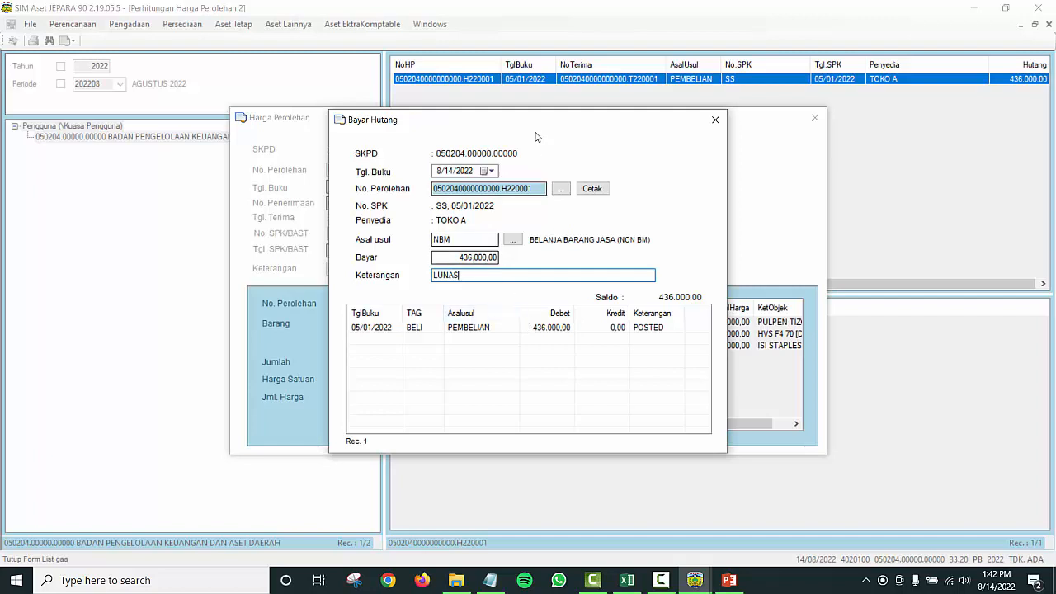
left_click_drag(535, 118, 368, 117)
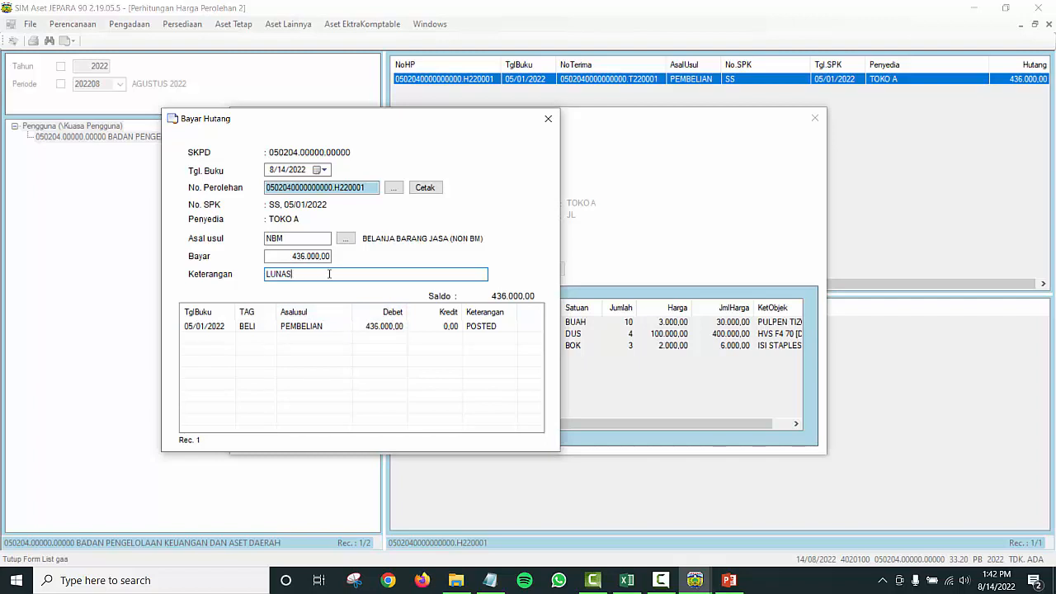
key("Return")
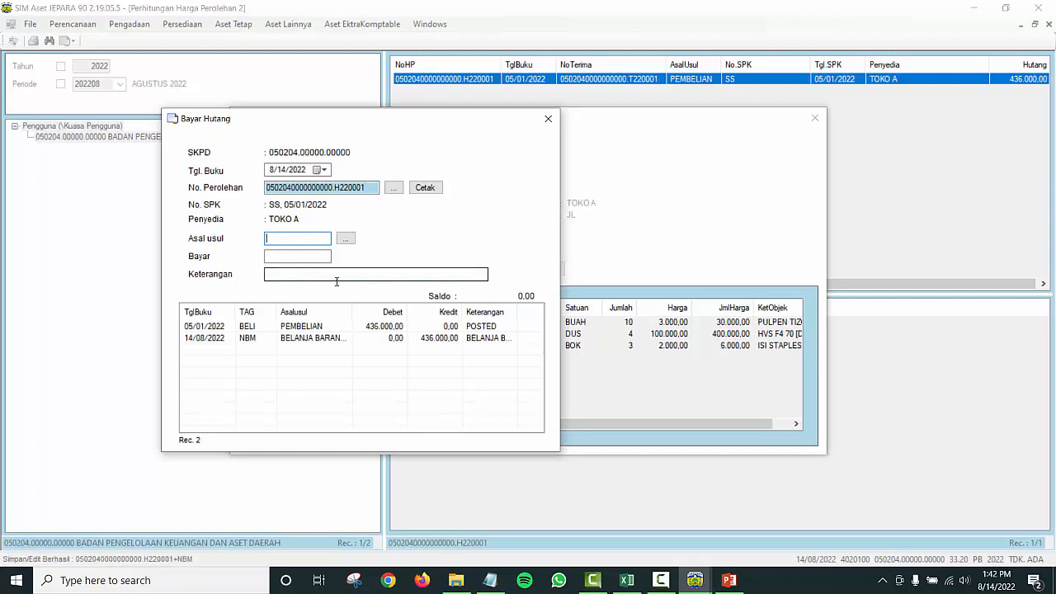
Step: Check the purchase and 14/08/2022 NBM payment rows, then close both payment and record forms
left_click(395, 327)
left_click(438, 338)
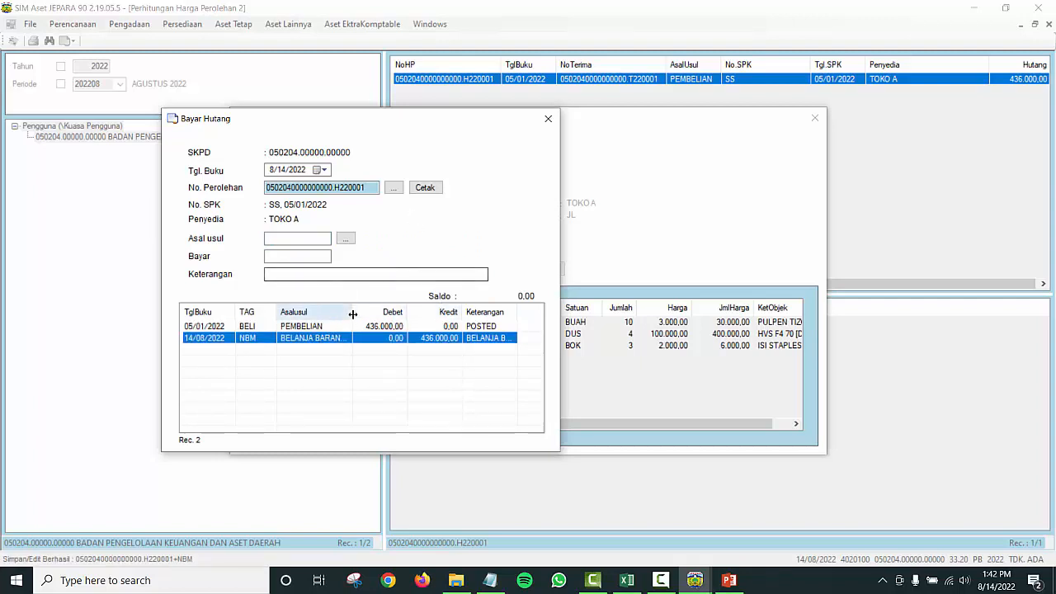
left_click(548, 118)
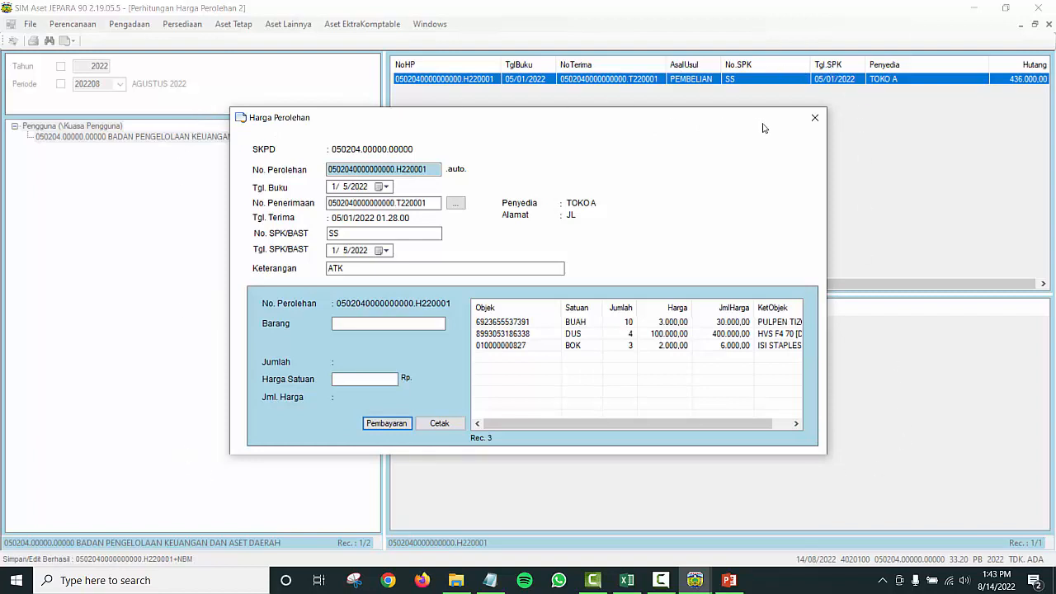
left_click(814, 117)
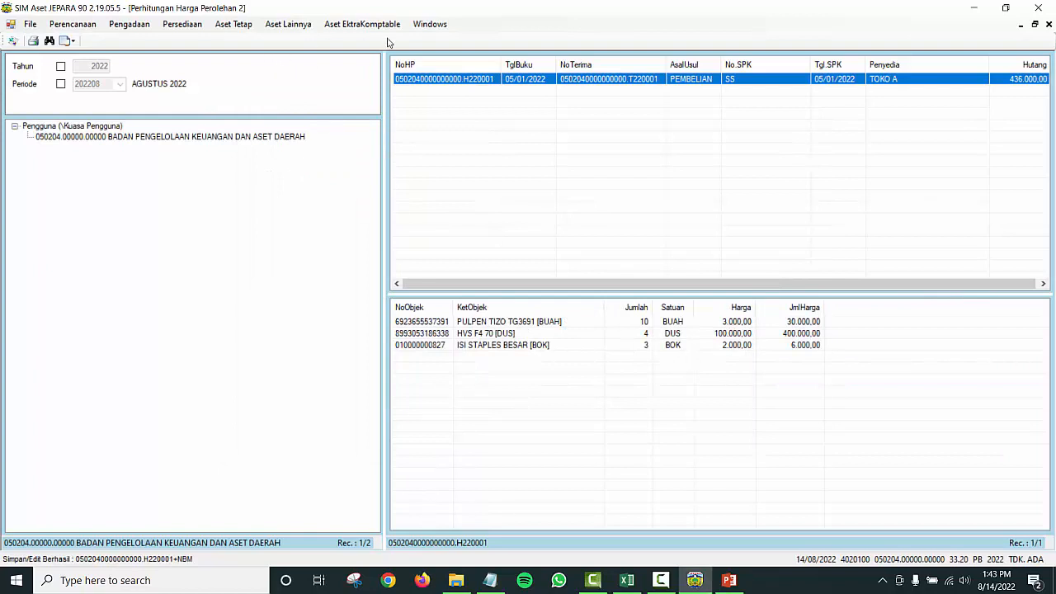
Step: Reopen Perhitungan Harga Perolehan to confirm H220001's debt is 0,00, then switch to PowerPoint
left_click(181, 24)
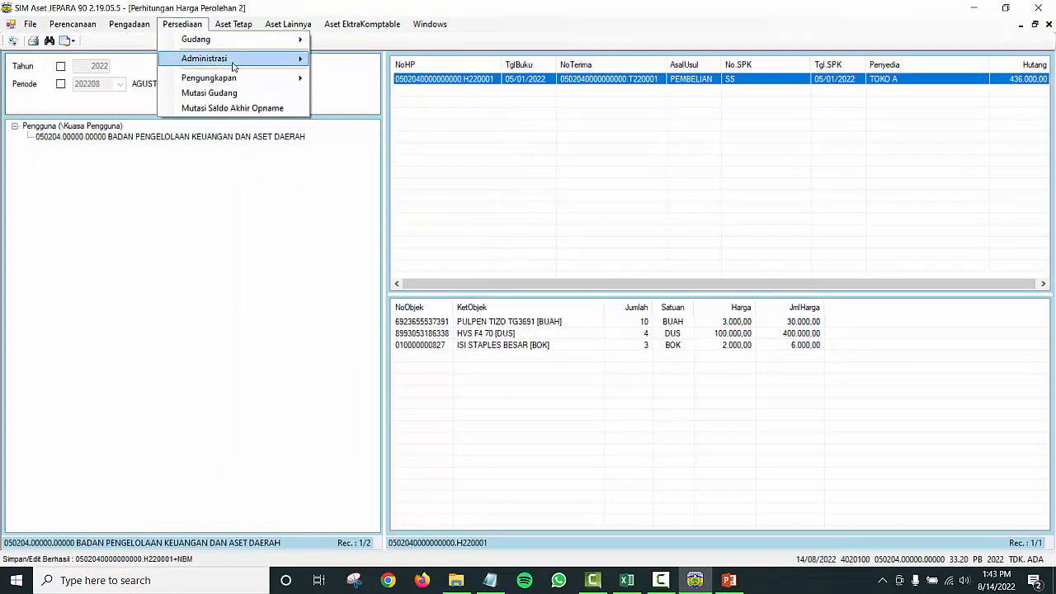
mouse_move(223, 62)
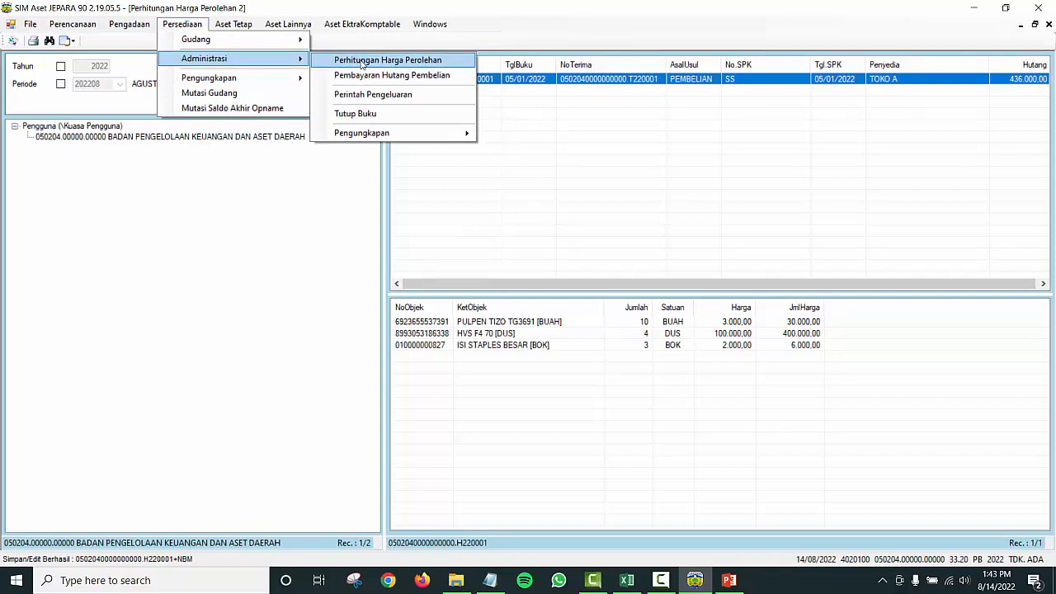
left_click(361, 64)
left_click(241, 137)
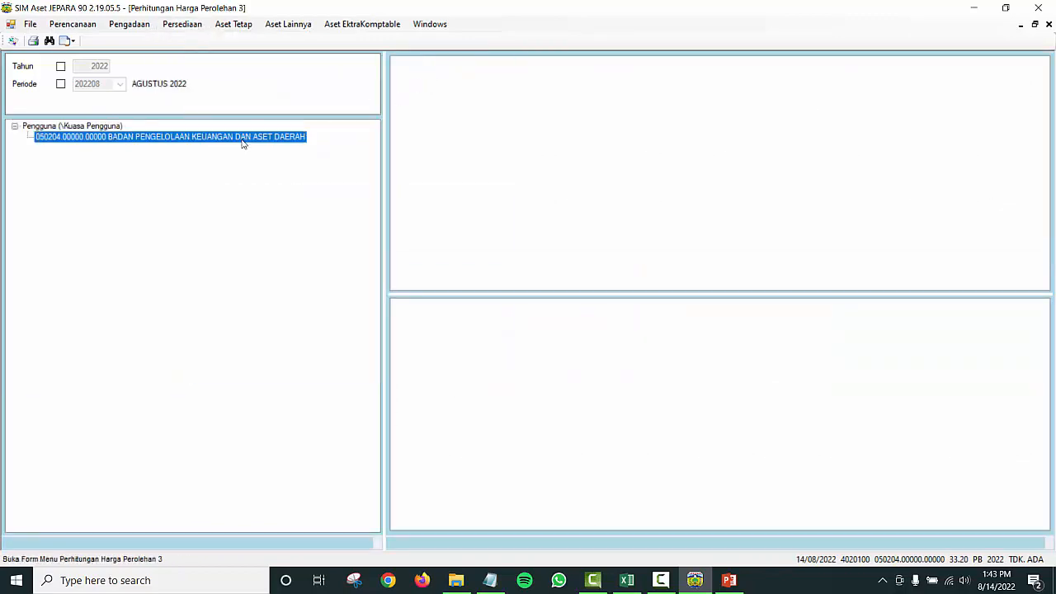
double_click(424, 82)
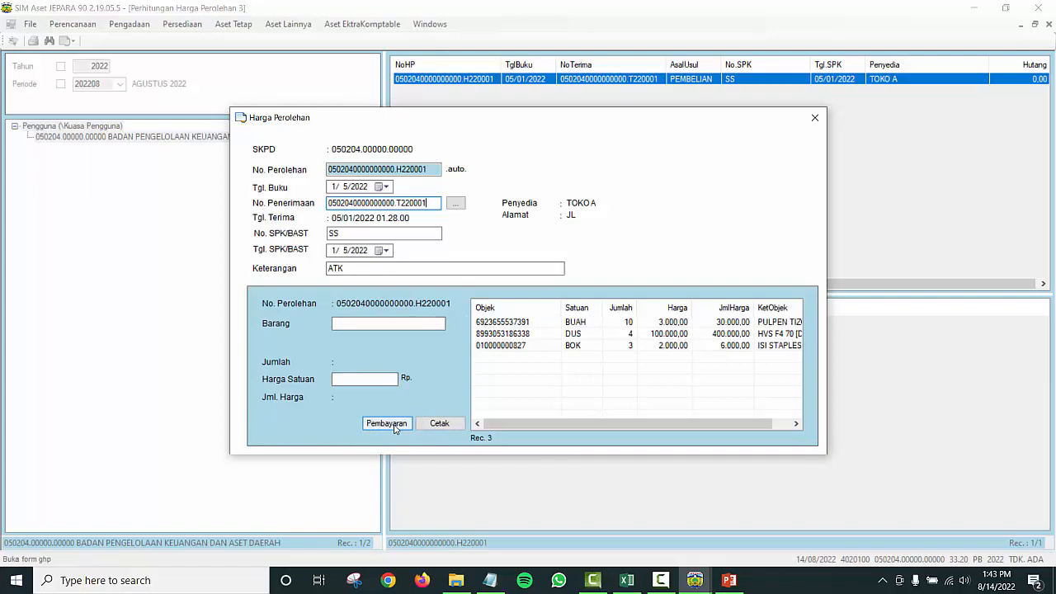
left_click(814, 117)
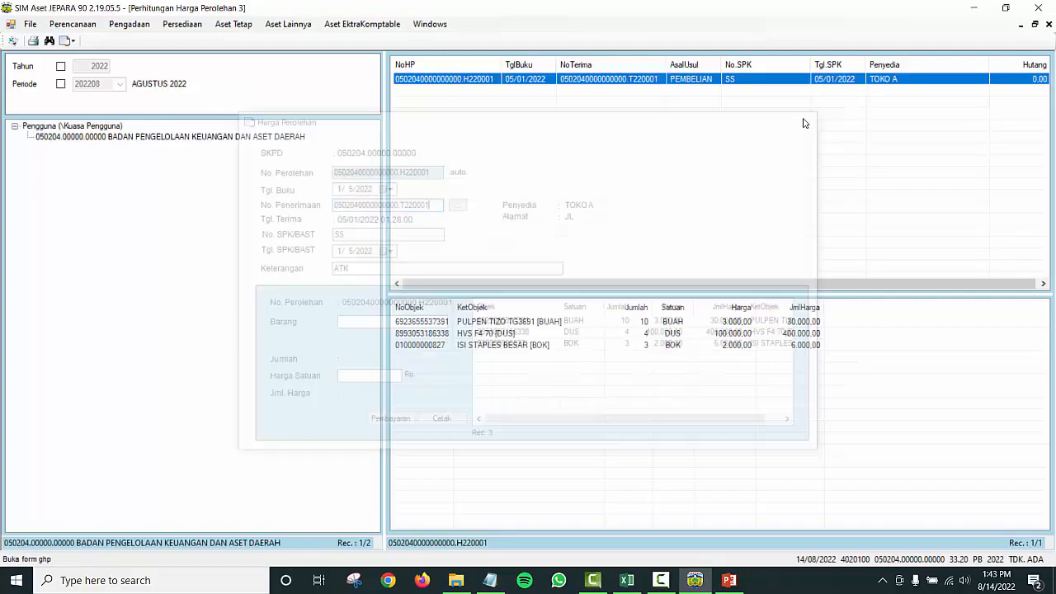
key("alt+Tab")
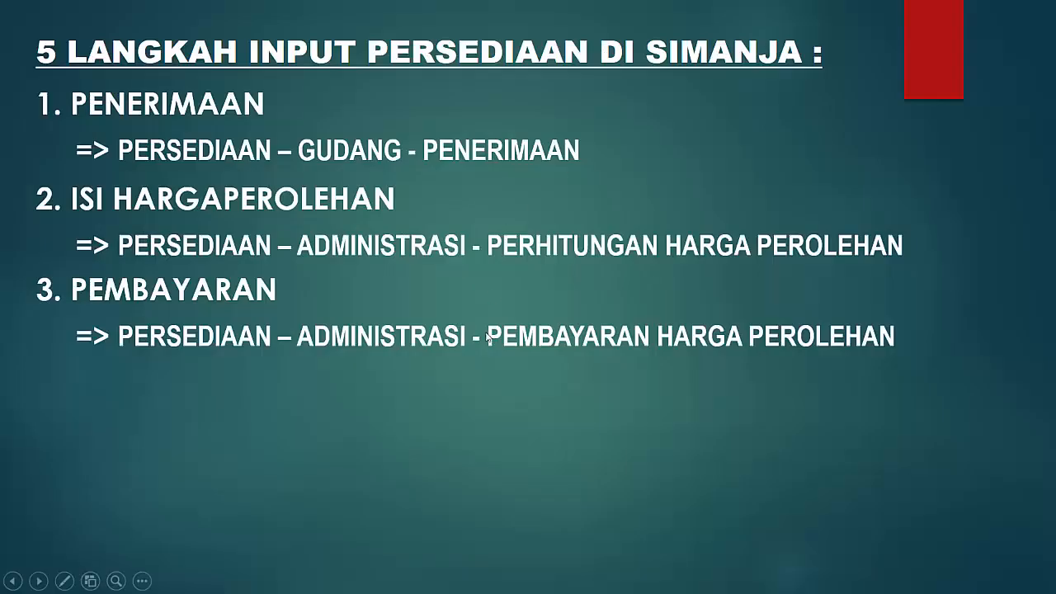
Step: Leave the steps slide show and bring the SIM Aset JEPARA 90 window back
key("alt+Tab")
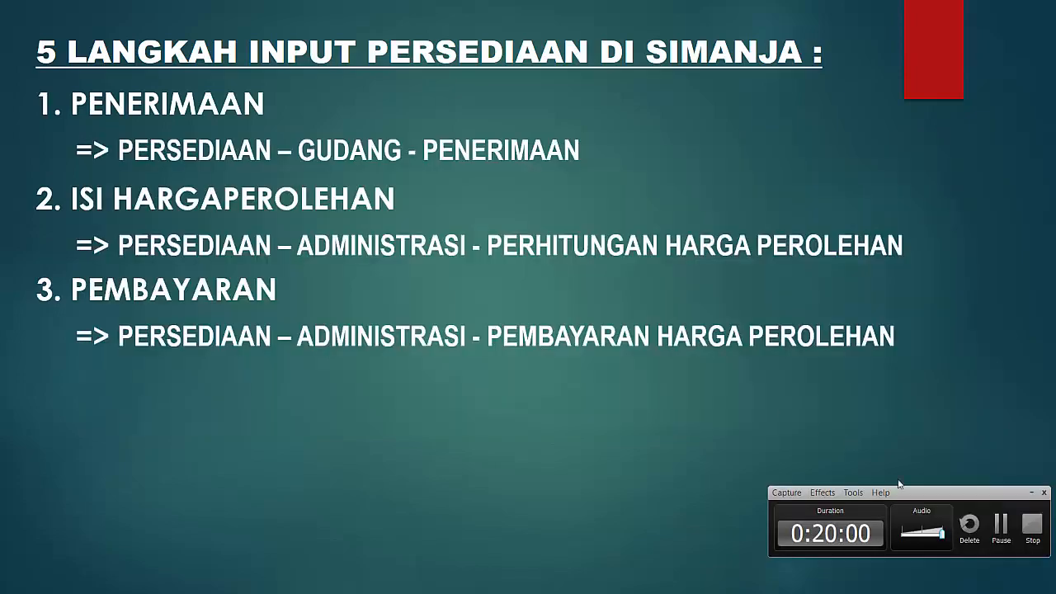
left_click(1001, 528)
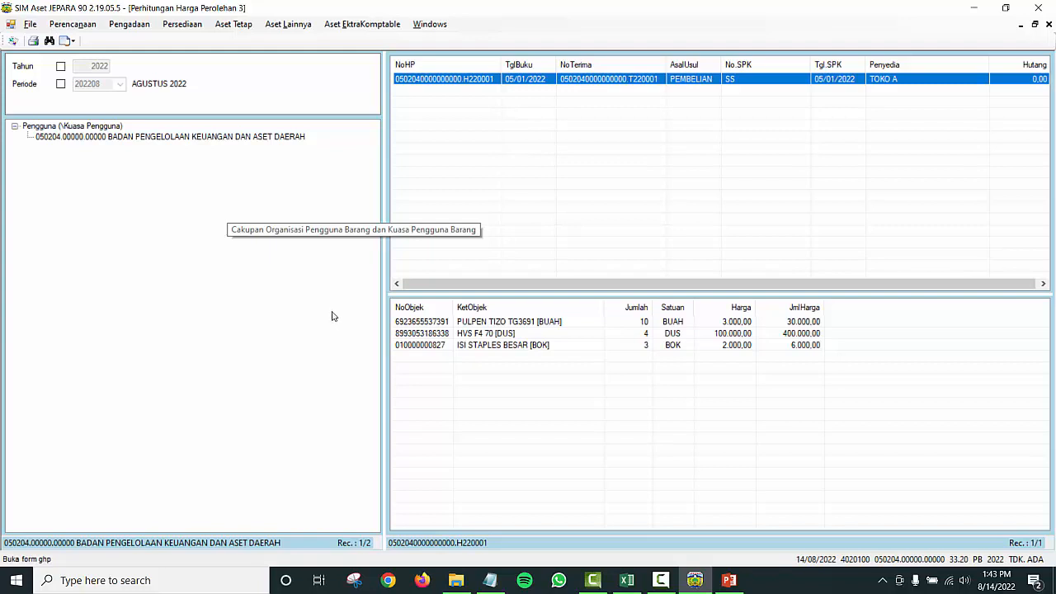
left_click(181, 25)
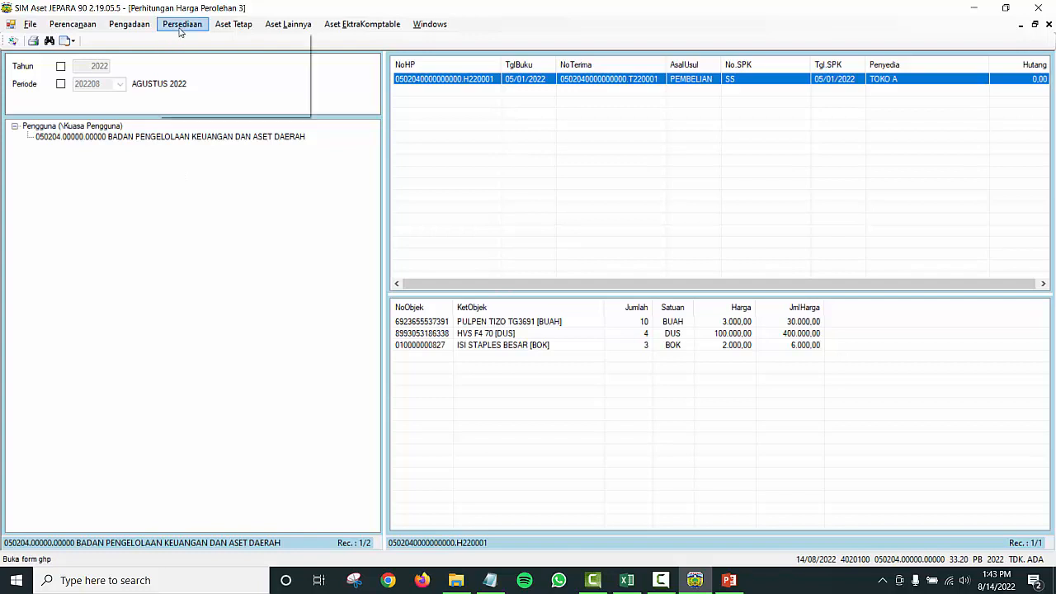
mouse_move(255, 40)
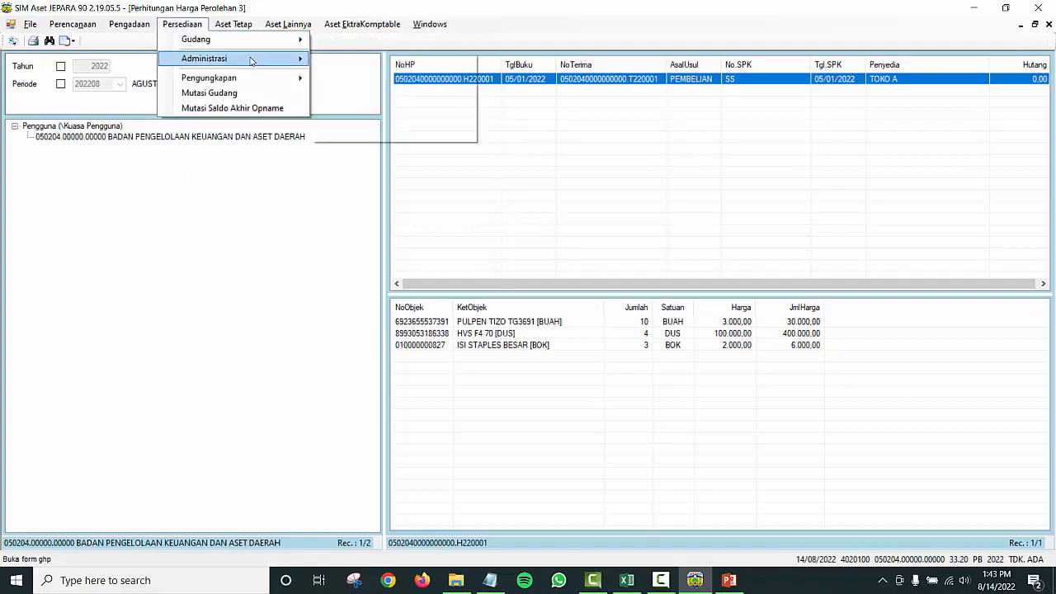
mouse_move(293, 59)
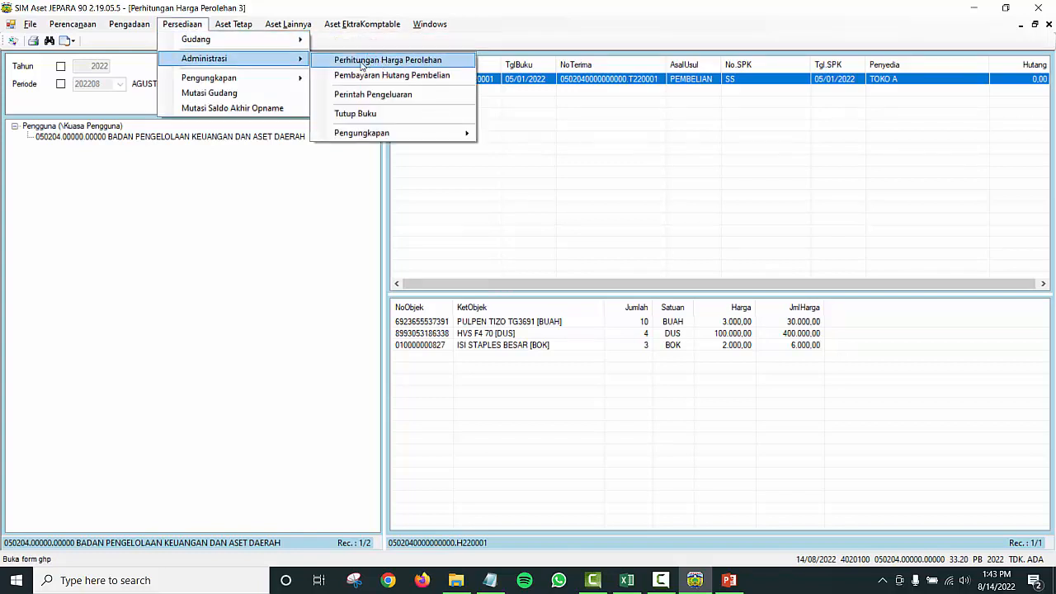
left_click(664, 179)
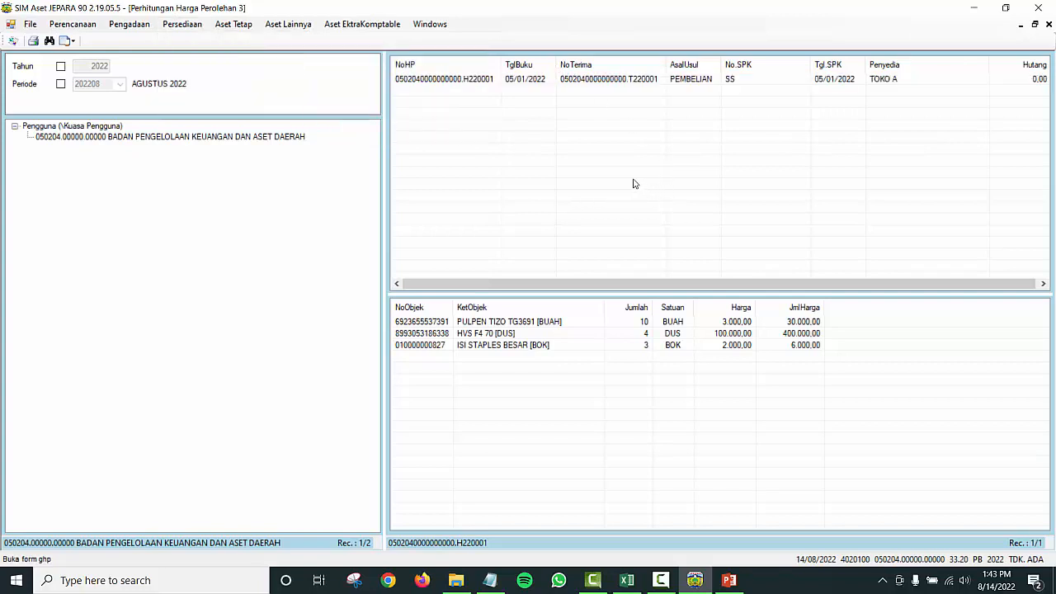
key("alt+Tab")
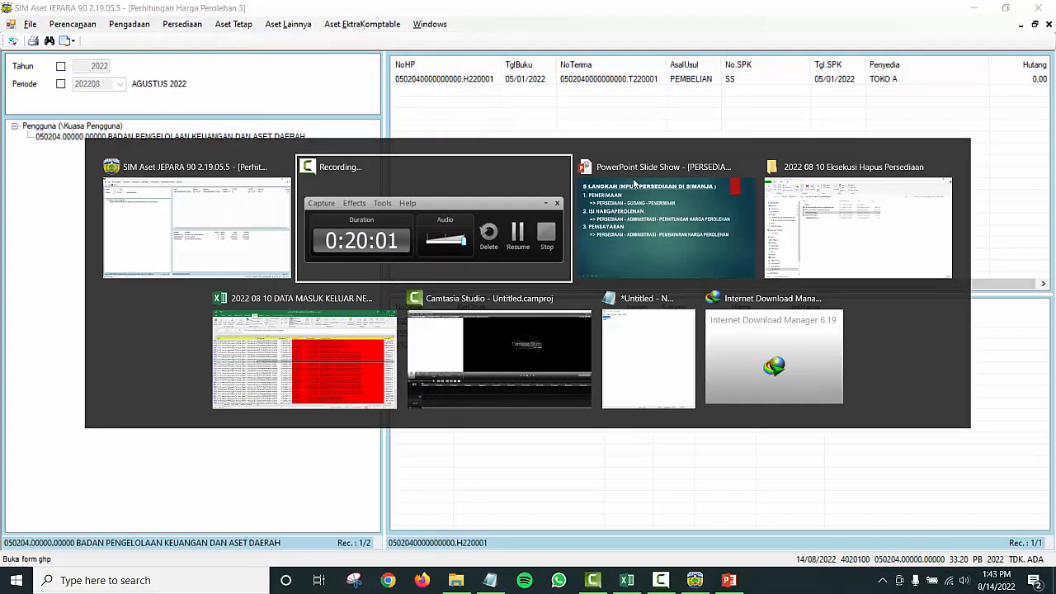
Step: Reveal step 4, PERINTAH PENGELUARAN, on the PowerPoint steps slide
left_click(635, 182)
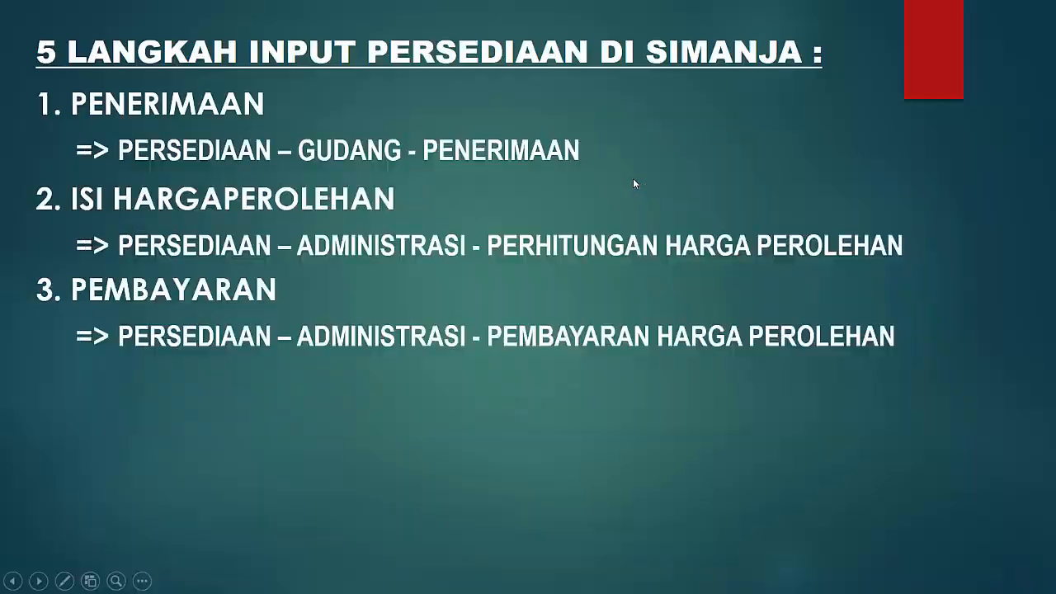
left_click(560, 236)
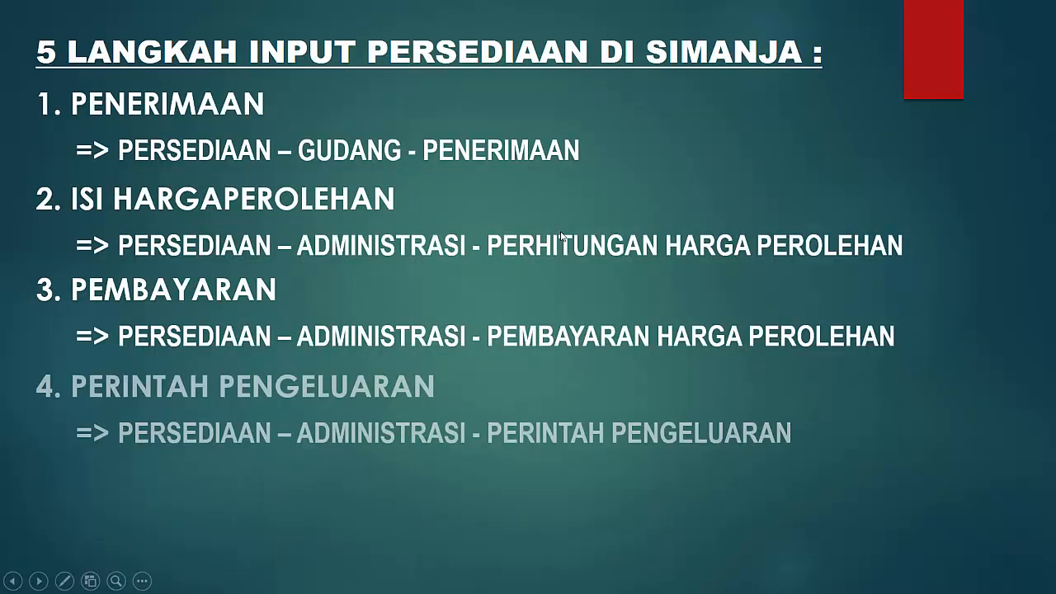
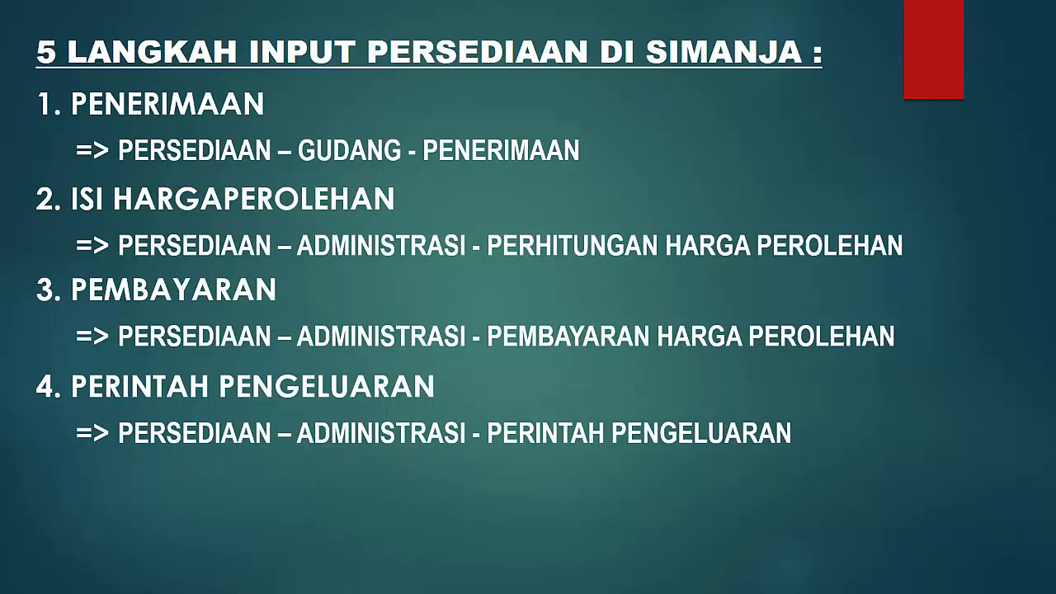
Step: Switch from the PowerPoint slide show back to the SIM Aset JEPARA window
key("alt+Tab")
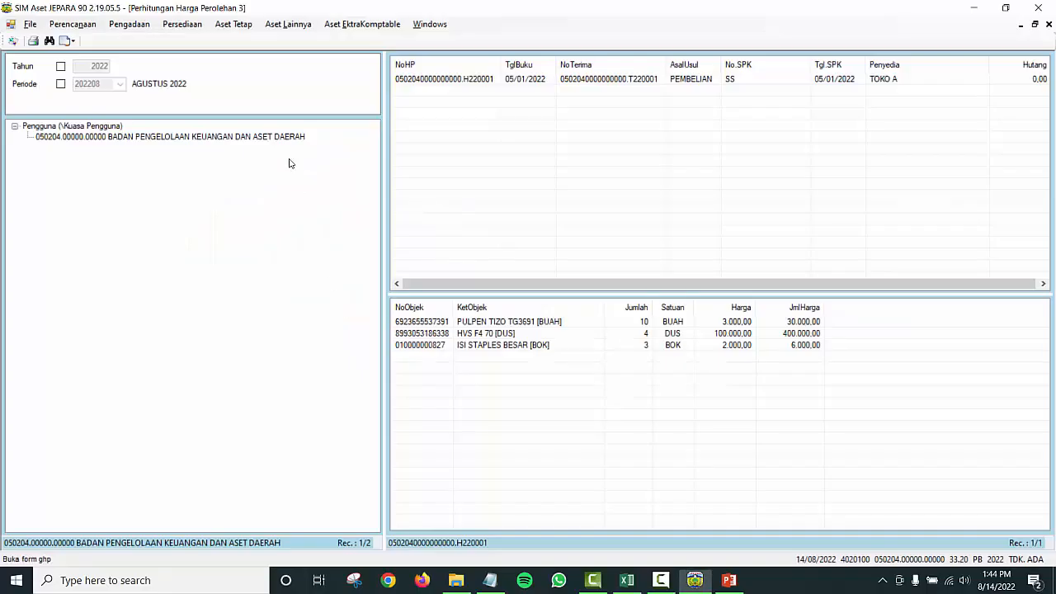
Step: Open Persediaan > Administrasi > Perintah Pengeluaran for the BADAN PENGELOLAAN KEUANGAN DAN ASET DAERAH unit
left_click(184, 24)
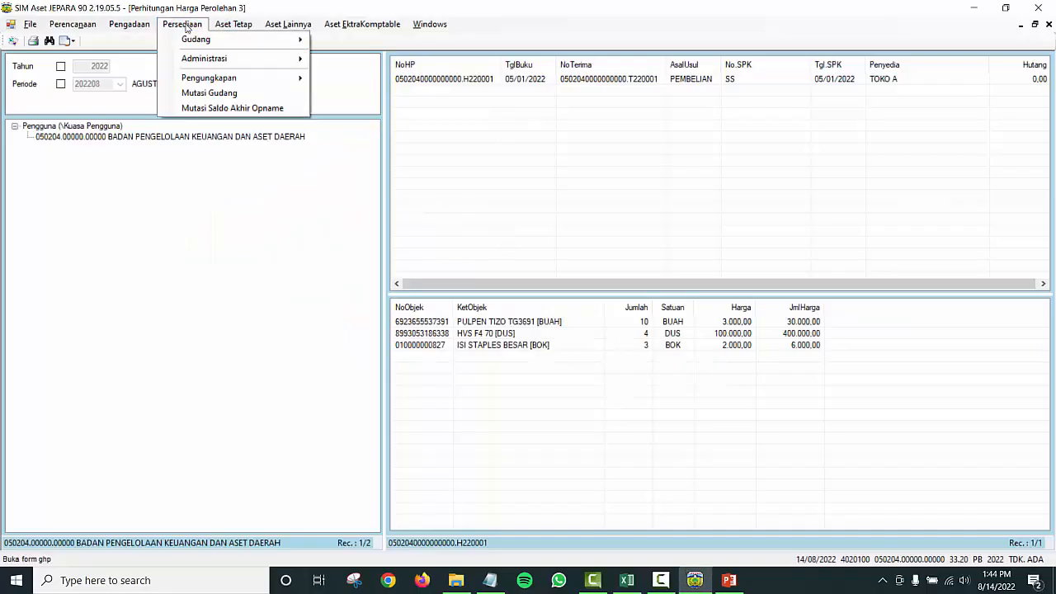
mouse_move(221, 61)
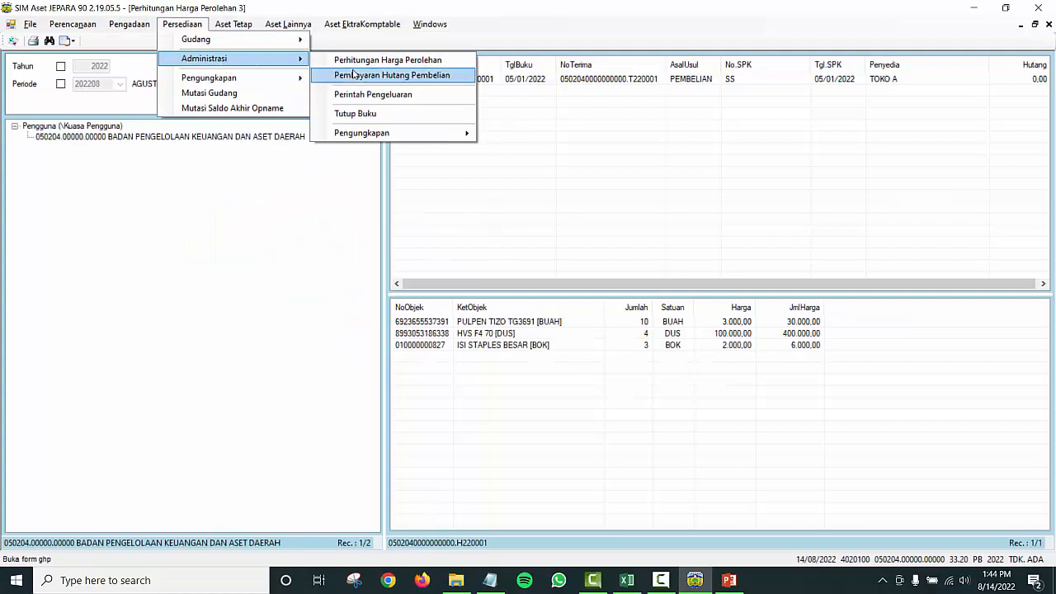
left_click(429, 96)
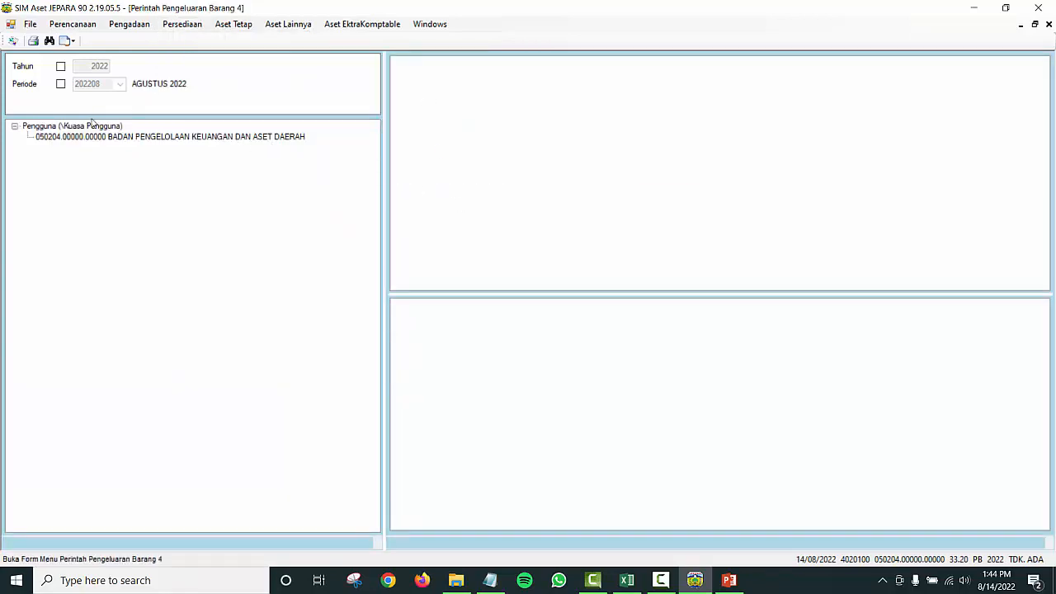
left_click(73, 137)
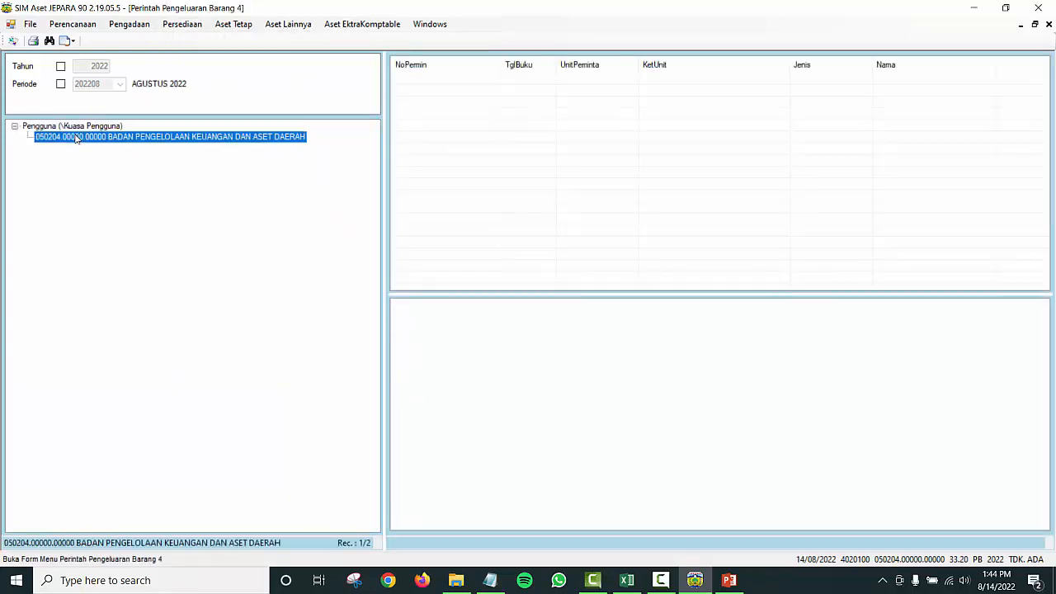
right_click(296, 143)
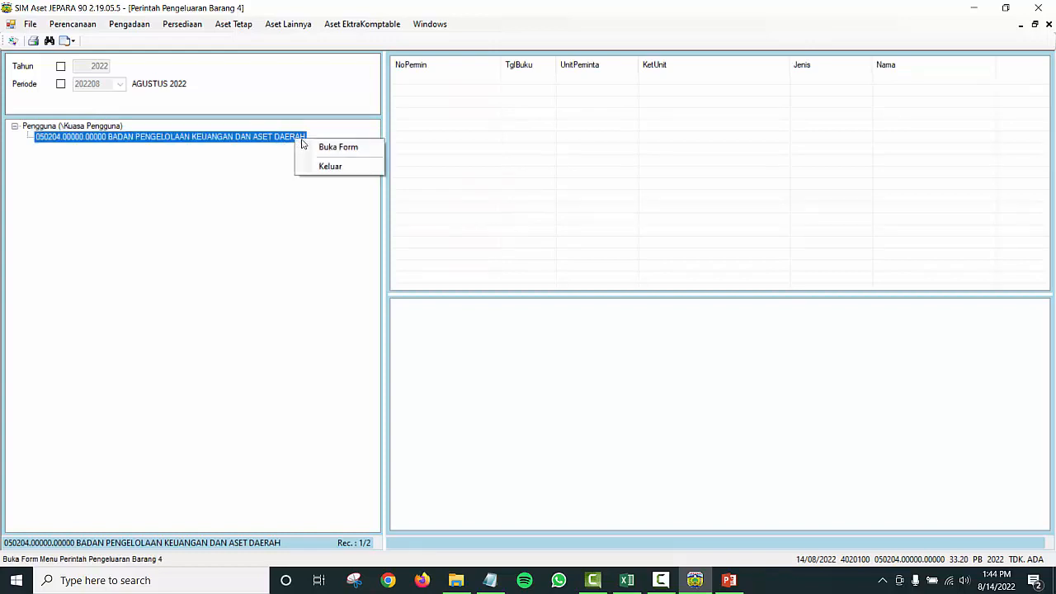
Step: Start a new goods issuance request with book date 1/10/2022
left_click(330, 147)
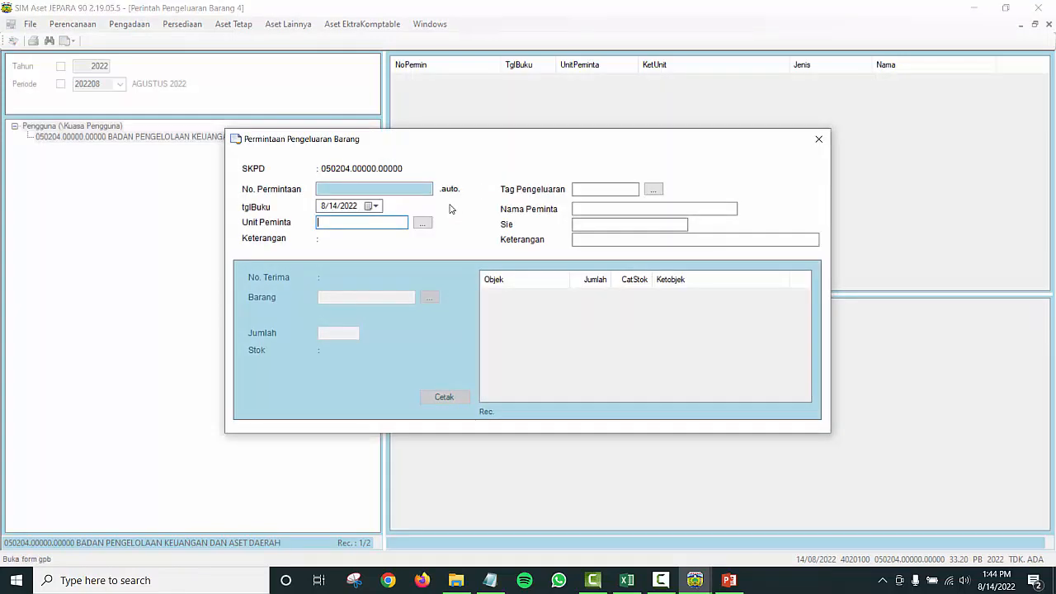
left_click(818, 140)
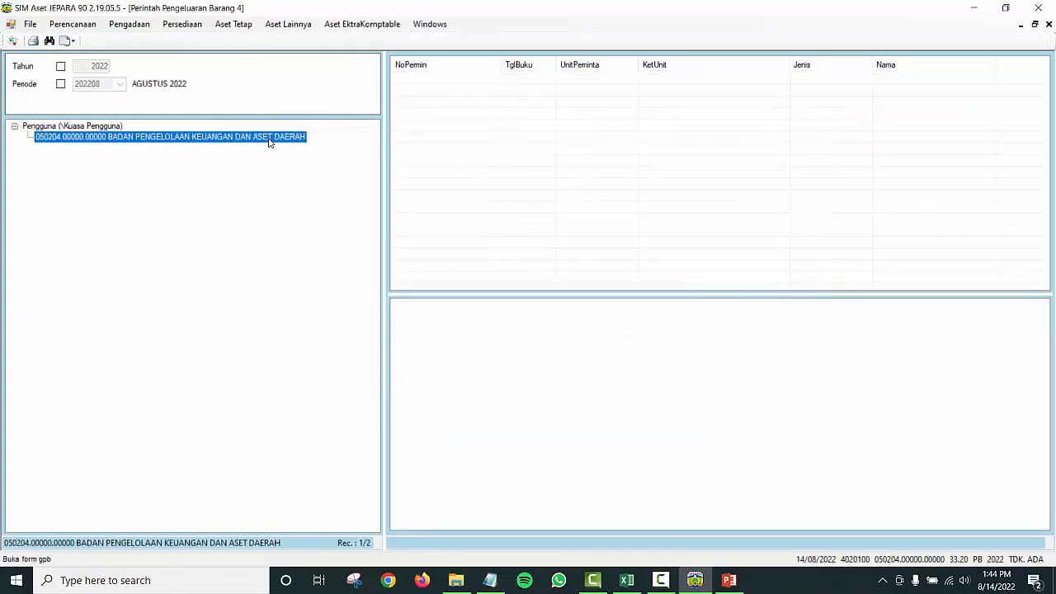
right_click(268, 141)
left_click(307, 146)
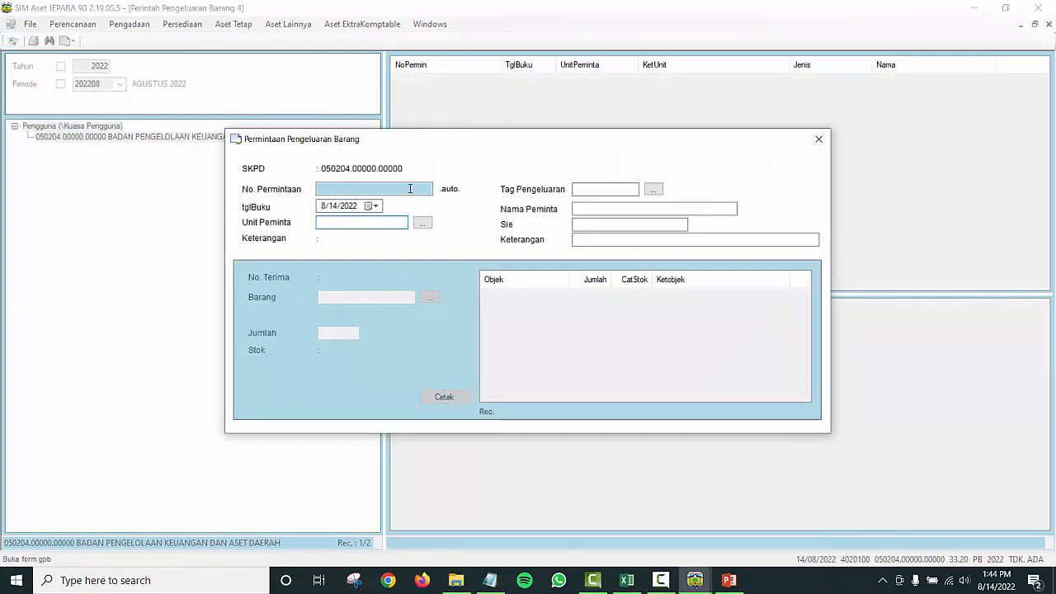
left_click(376, 207)
left_click(392, 224)
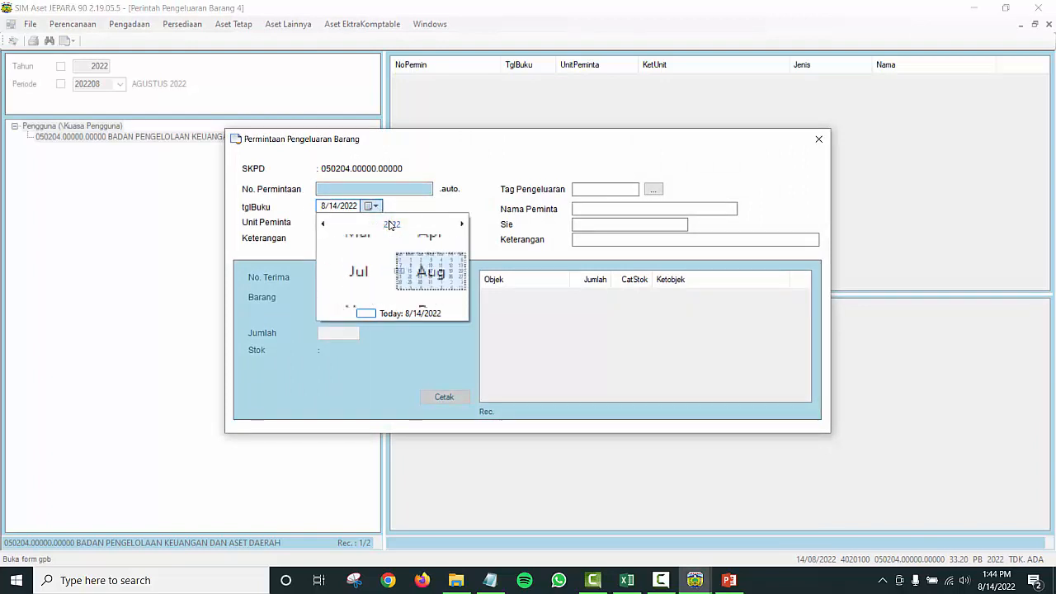
left_click(336, 247)
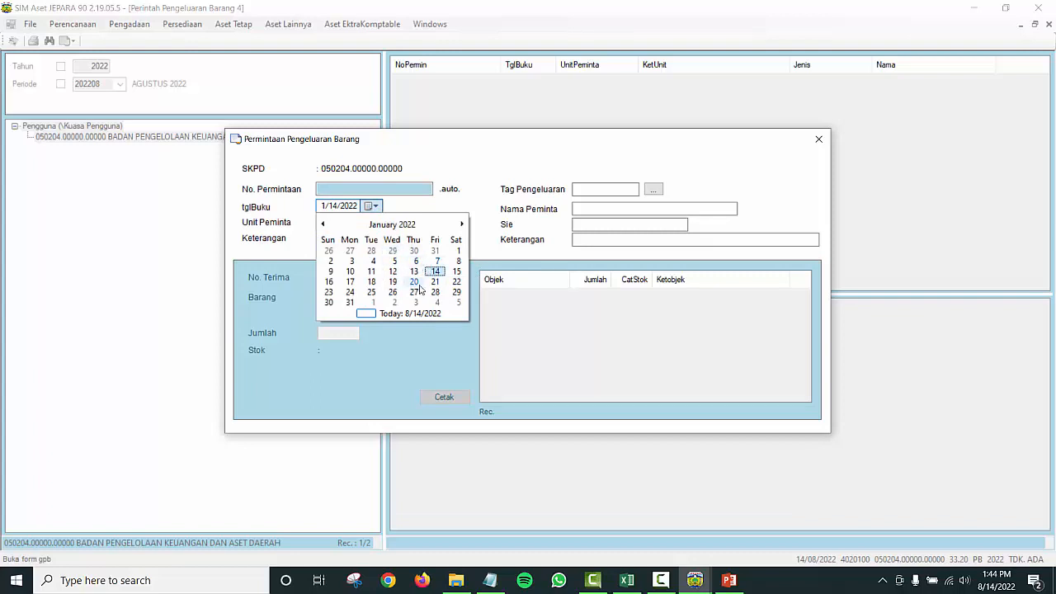
left_click(349, 271)
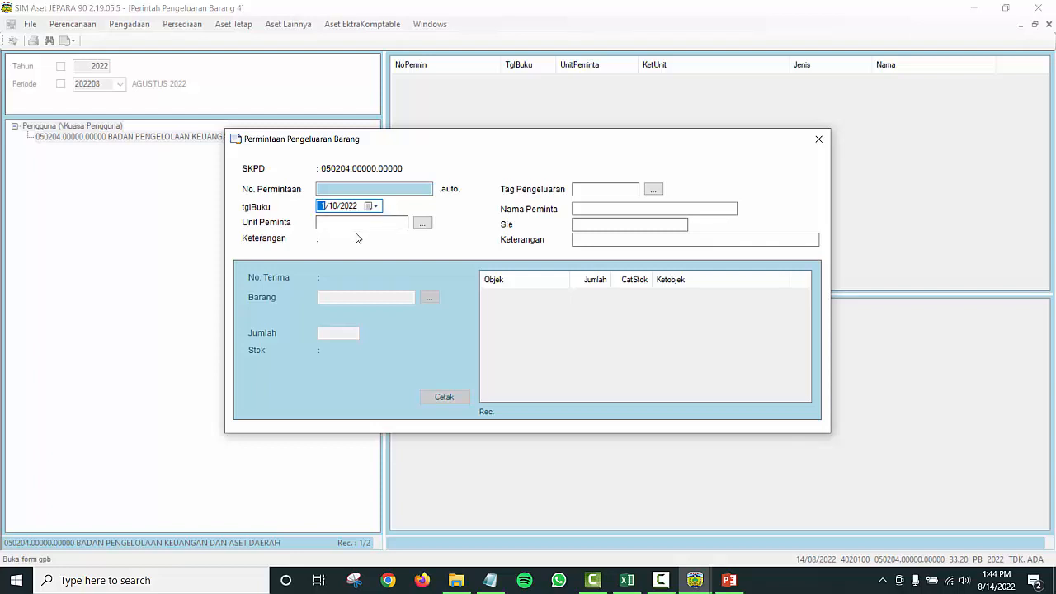
Step: Set the requesting unit to 050204.00000.00000, BADAN PENGELOLAAN KEUANGAN DAN ASET DAERAH
left_click(422, 223)
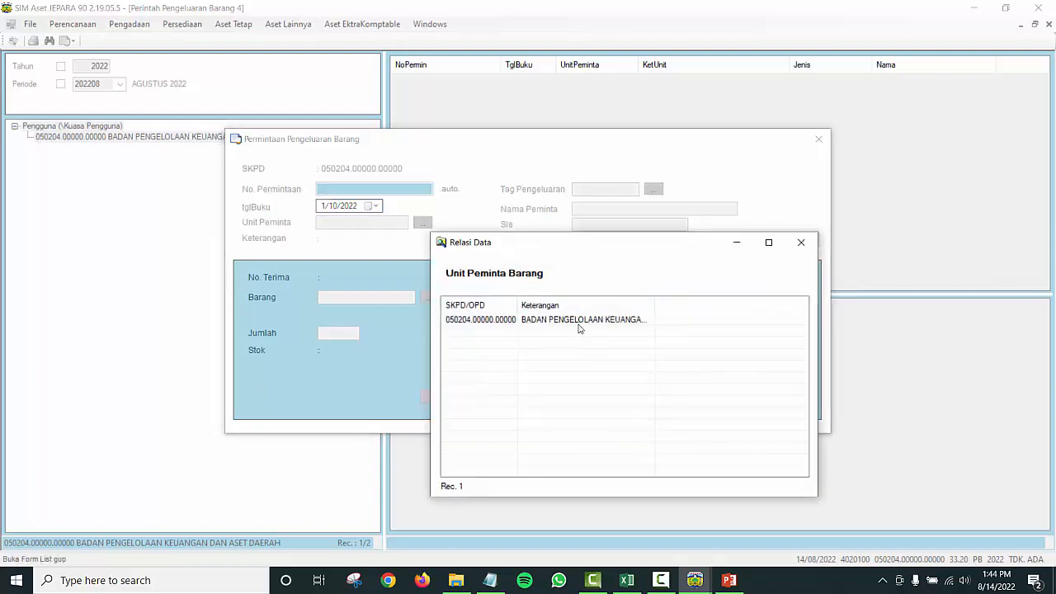
left_click(583, 323)
double_click(583, 323)
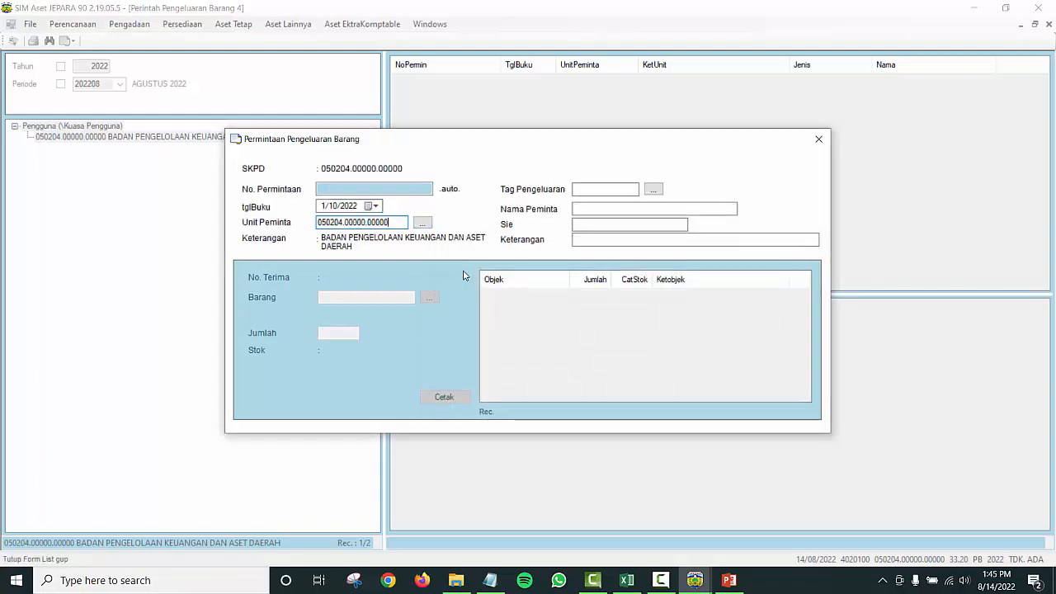
Step: Set the request's issuance tag to PENGGUNAAN
left_click(654, 190)
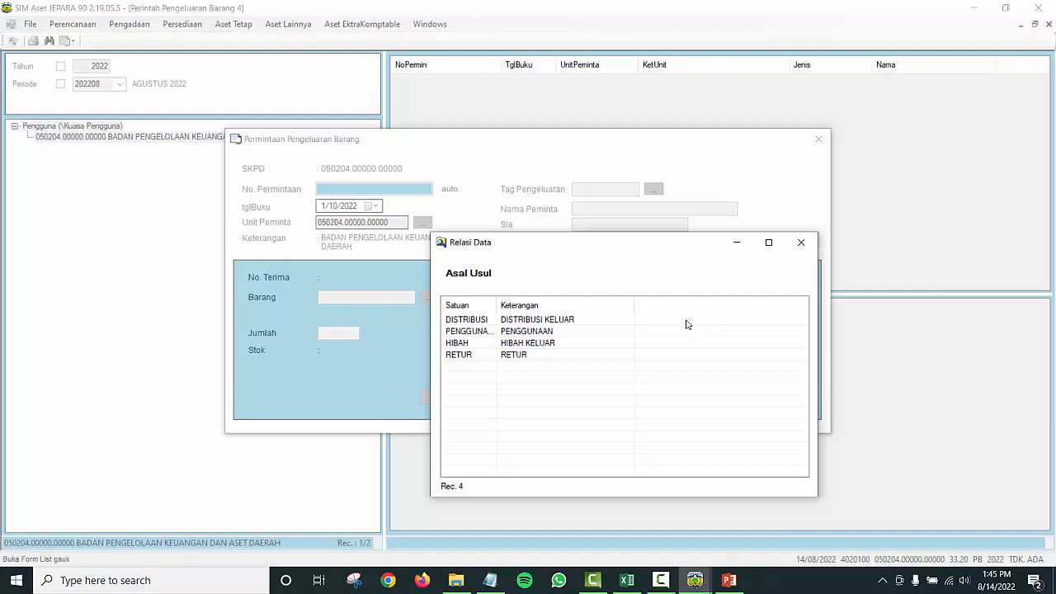
left_click_drag(496, 306, 566, 307)
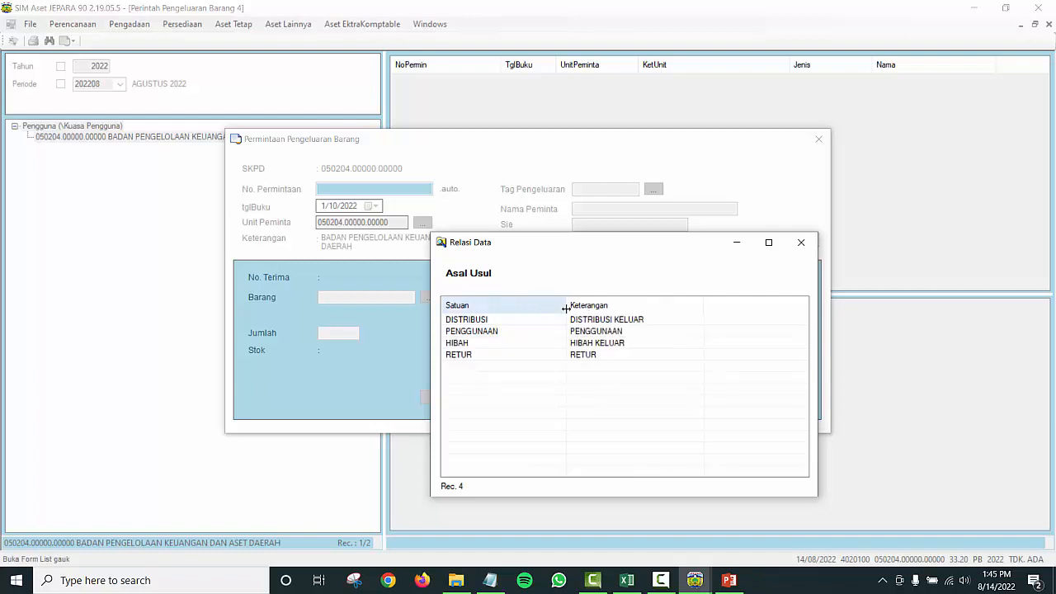
left_click(608, 333)
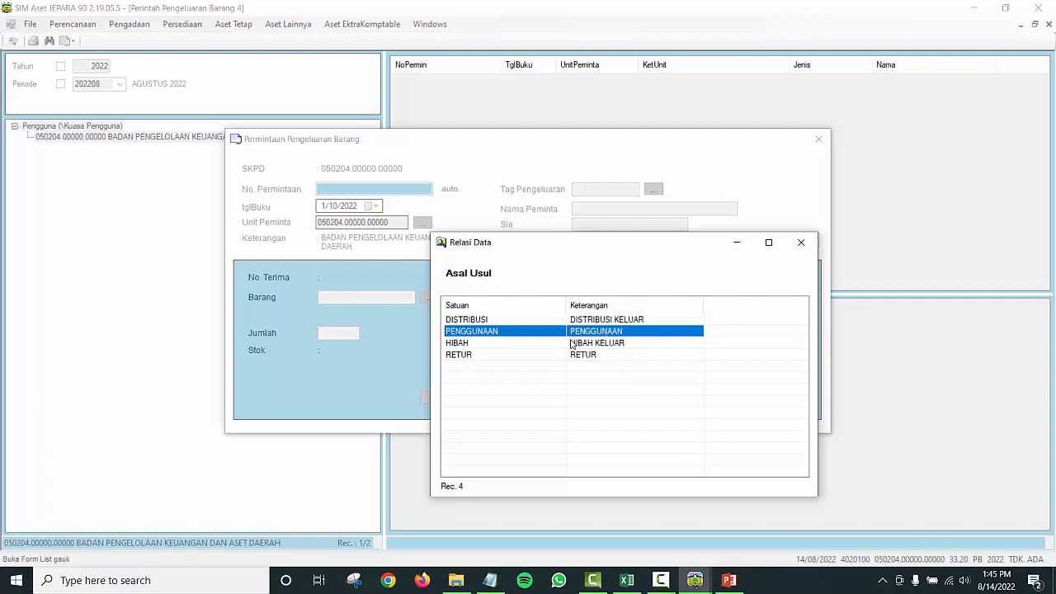
left_click(571, 344)
left_click(564, 353)
left_click(562, 344)
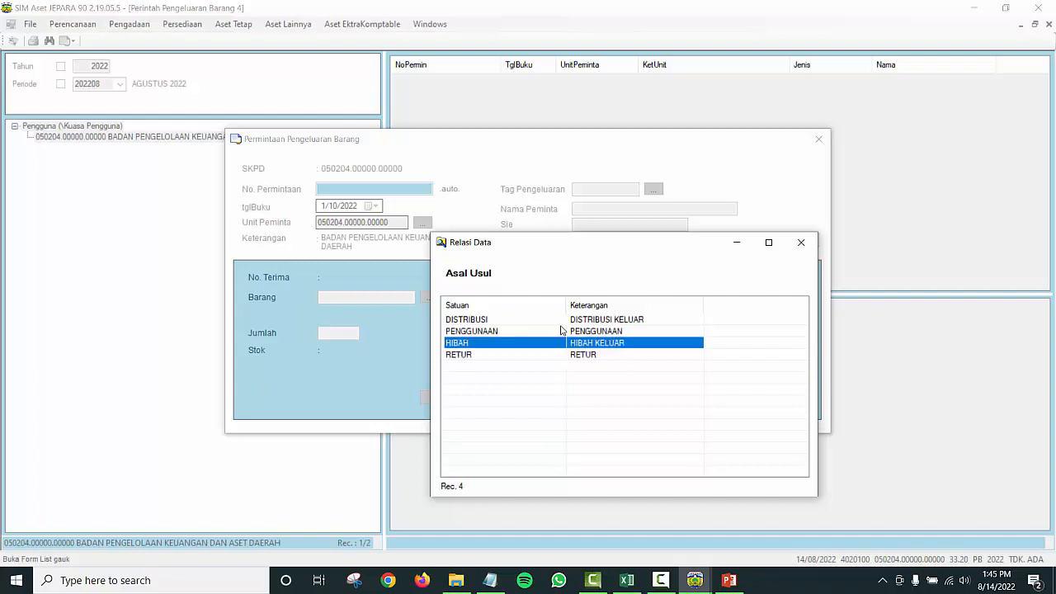
left_click(558, 320)
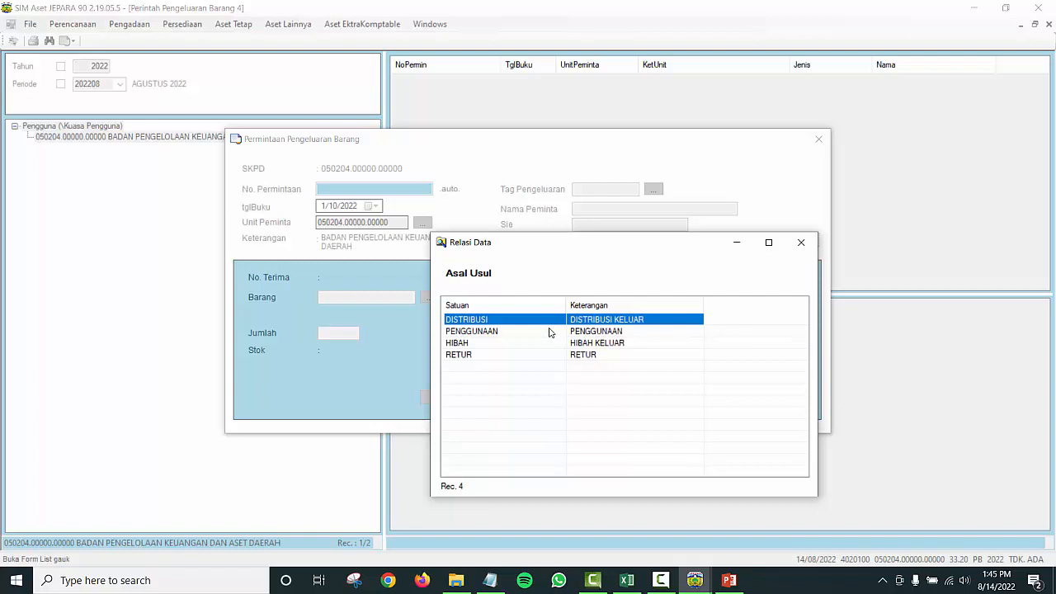
double_click(549, 331)
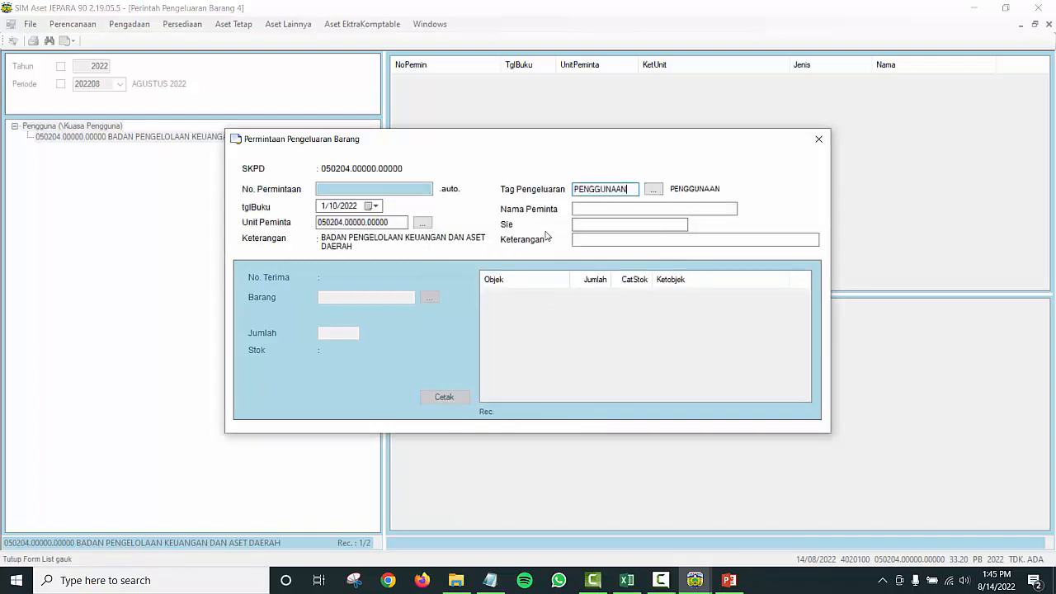
Step: Enter the requester's name and section BAG ANGGARAN, then save the request
left_click(590, 211)
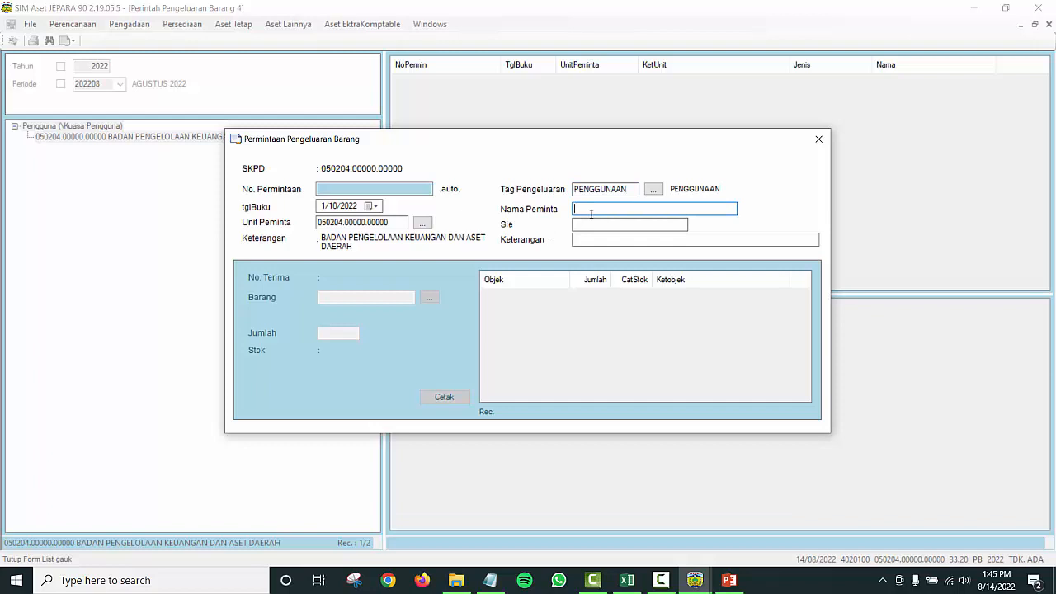
type("JOKO TINGKIR")
left_click(616, 224)
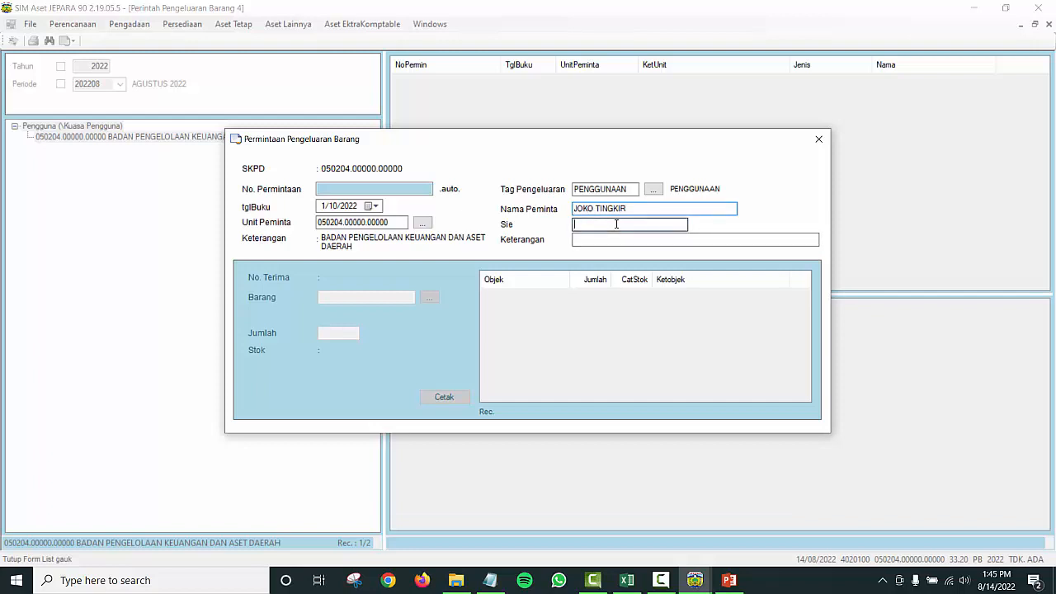
type("BAG")
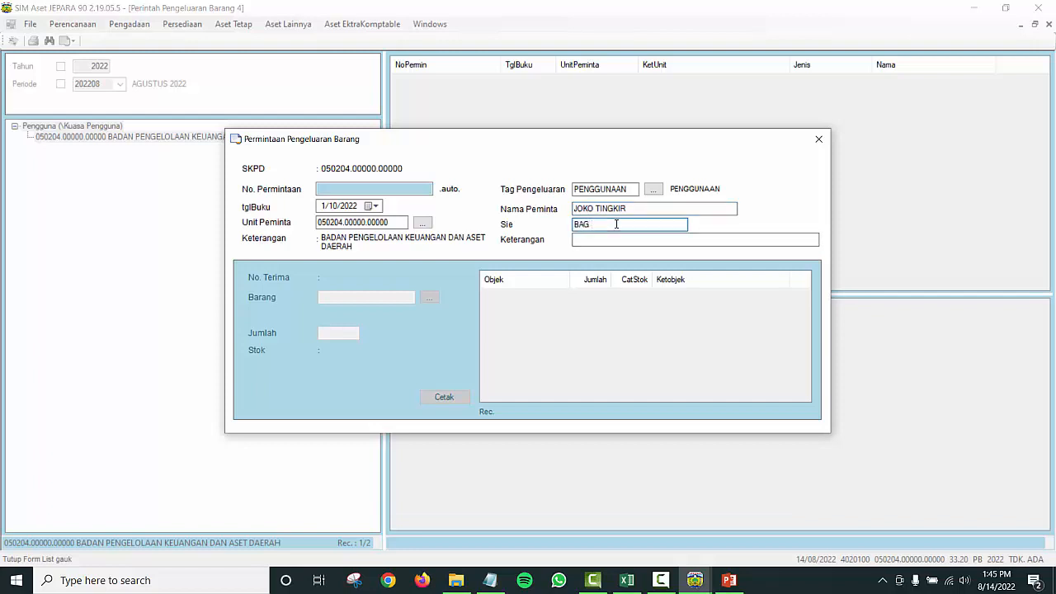
type(" ANGGARAN")
left_click(636, 238)
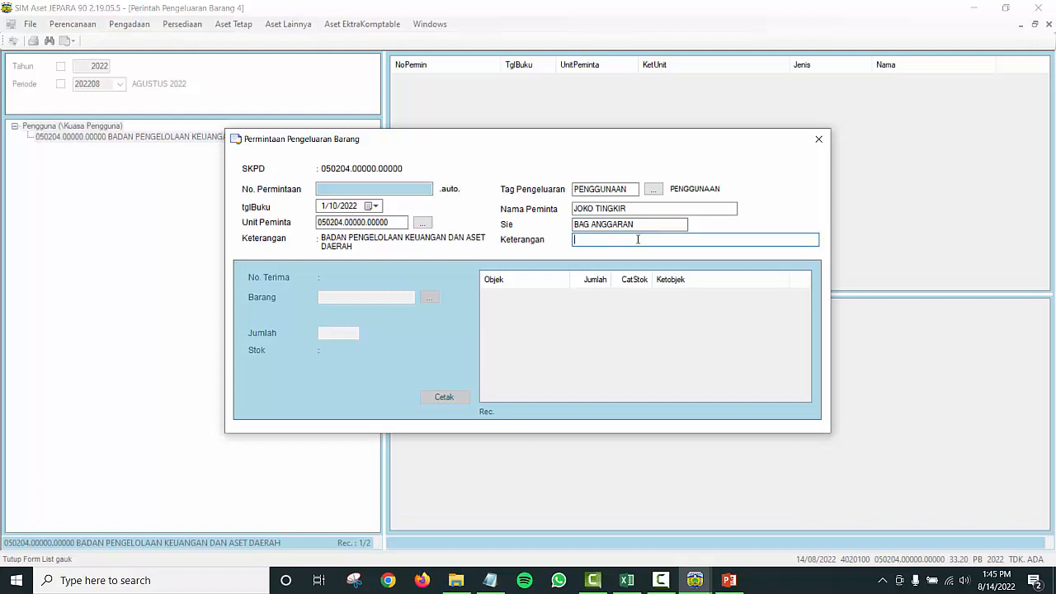
key("Return")
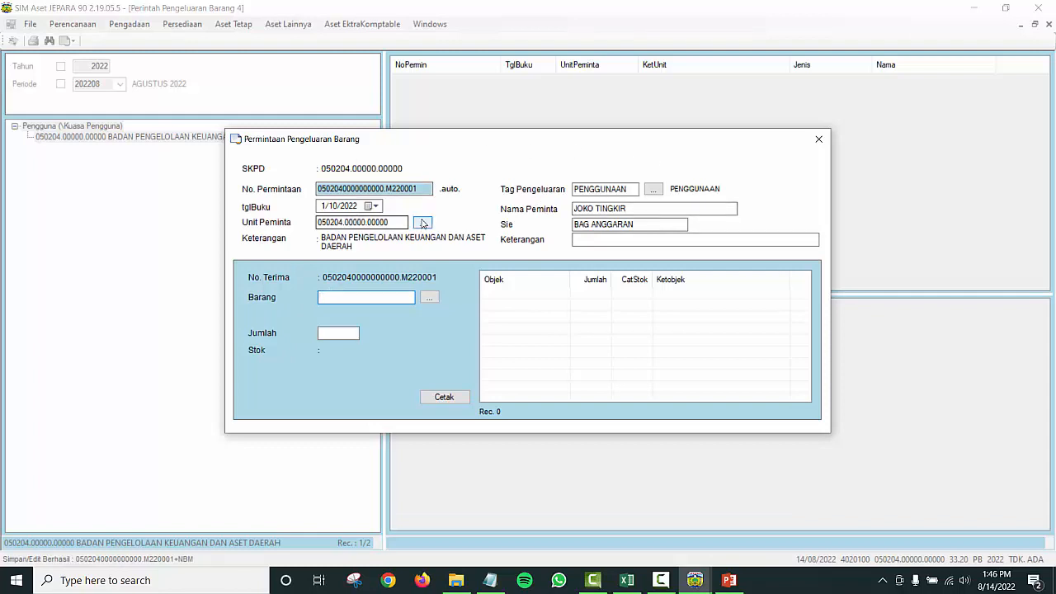
Step: Check the generated request number and glance at the stock item list
left_click_drag(388, 188, 417, 189)
left_click(399, 189)
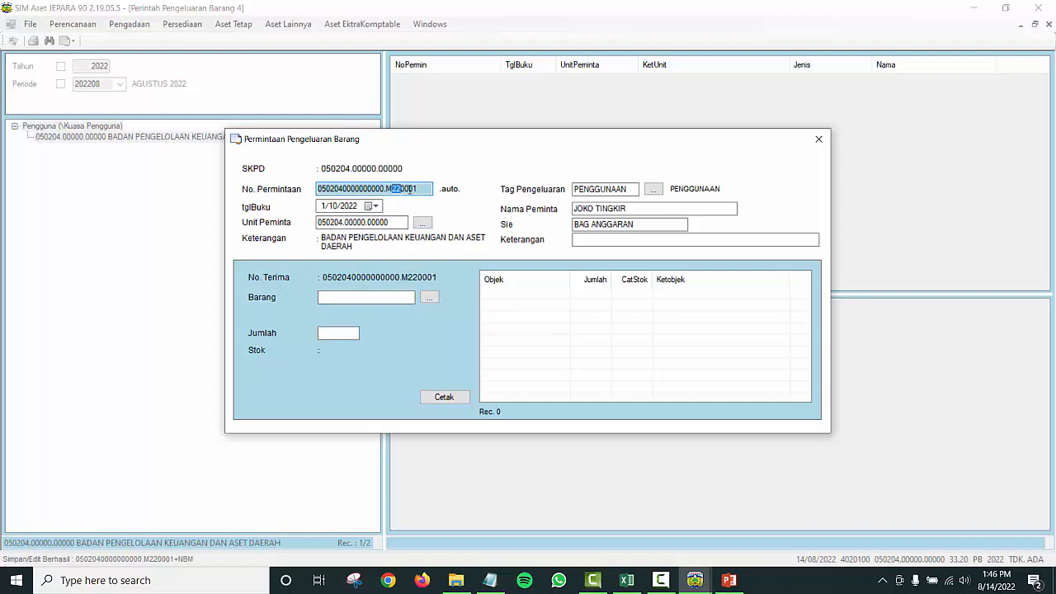
left_click_drag(410, 189, 421, 190)
left_click(429, 299)
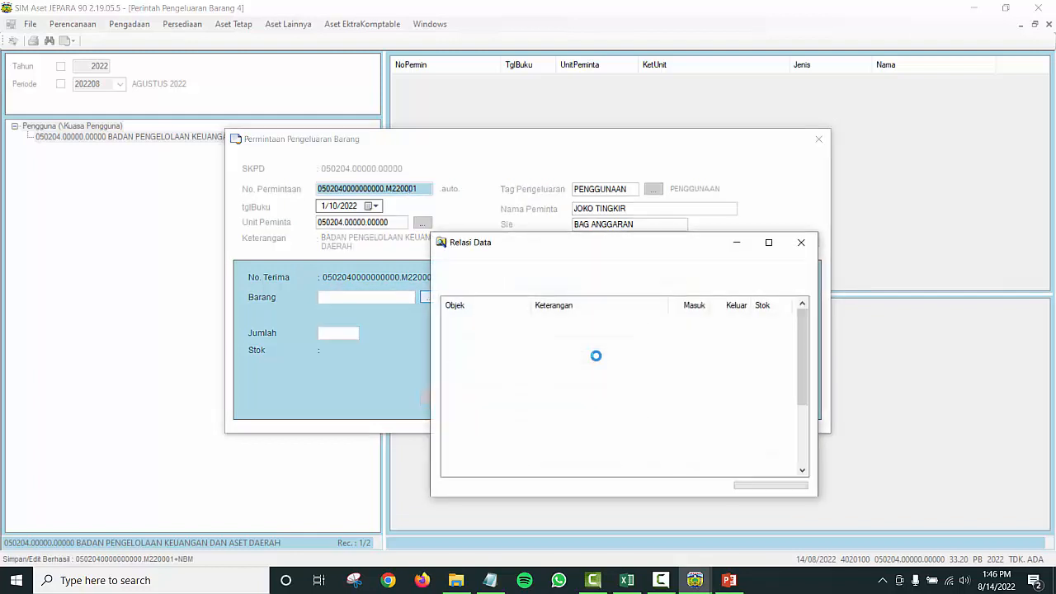
left_click(801, 244)
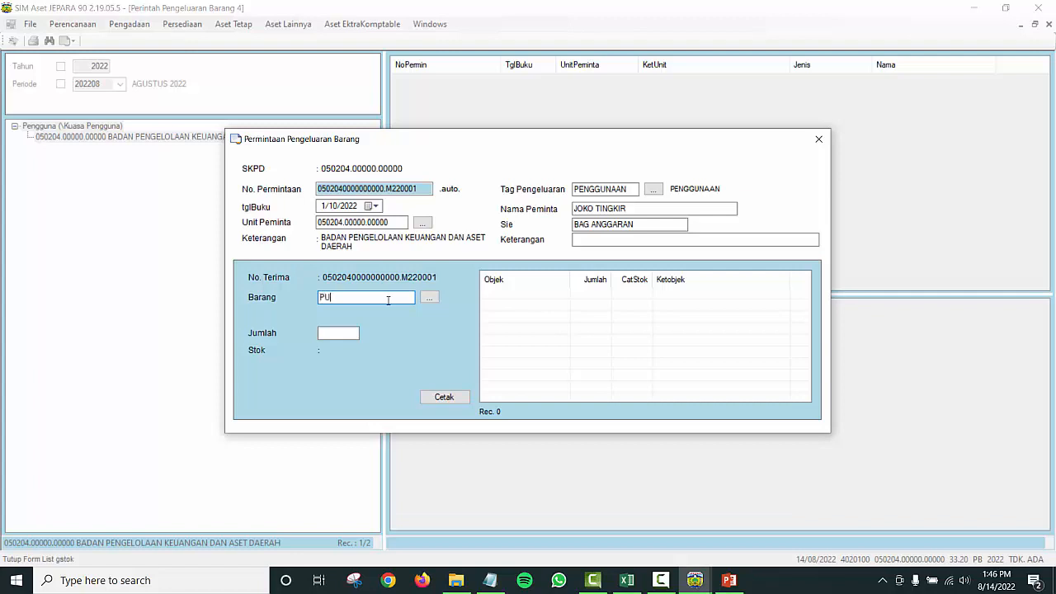
Step: Add PULPEN TIZO TG3691 to the request with quantity 5
type("PULPEN")
key("Return")
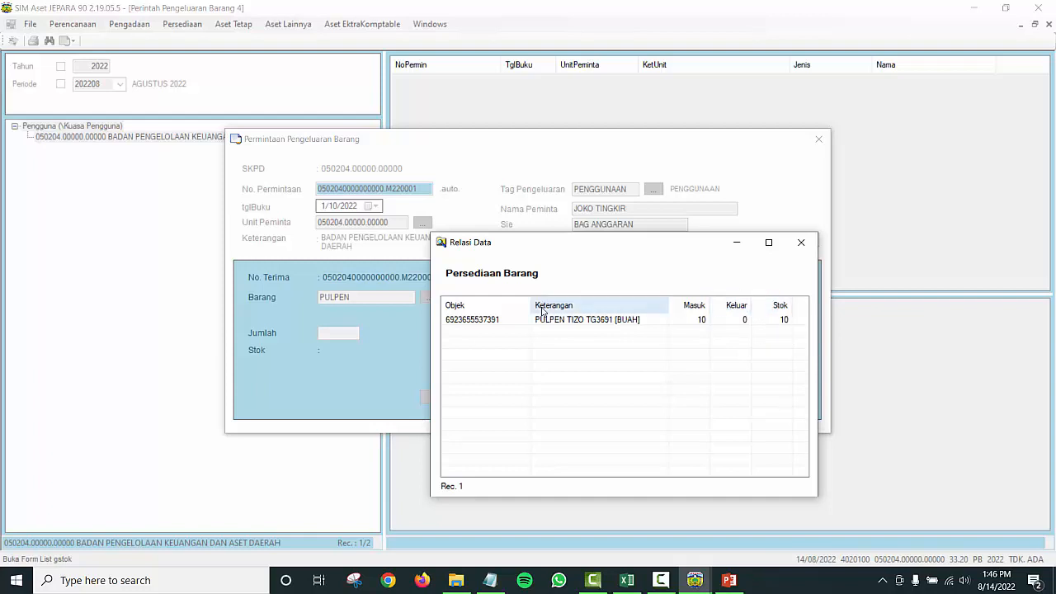
double_click(519, 321)
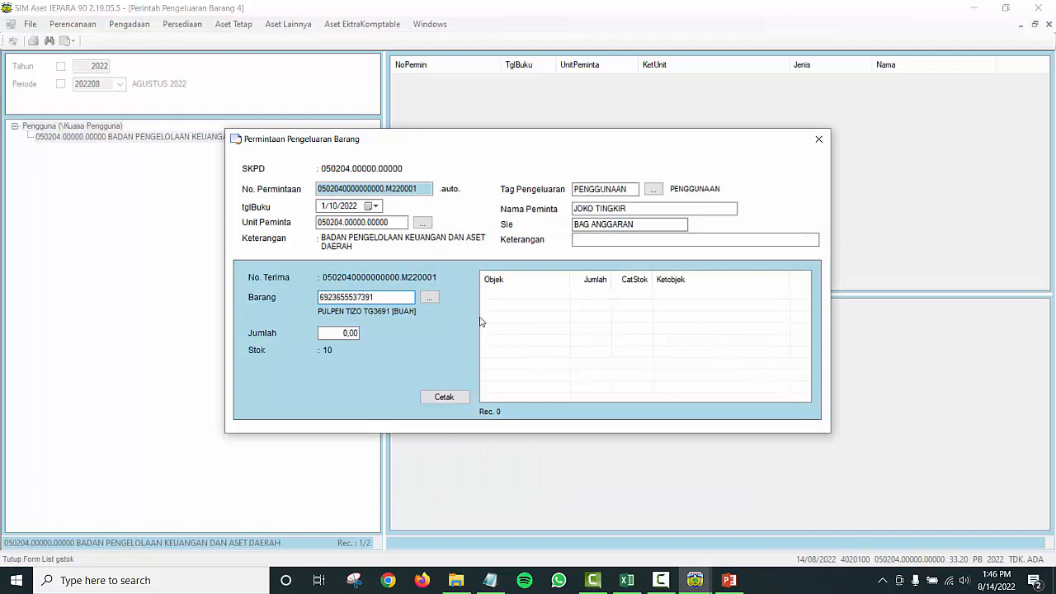
left_click_drag(334, 331, 399, 329)
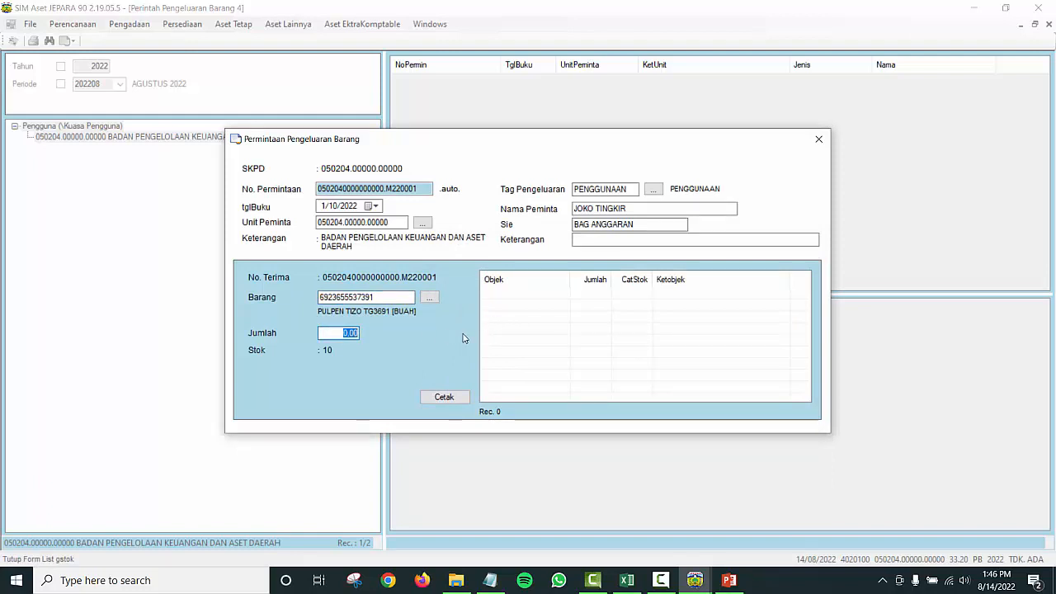
type("5")
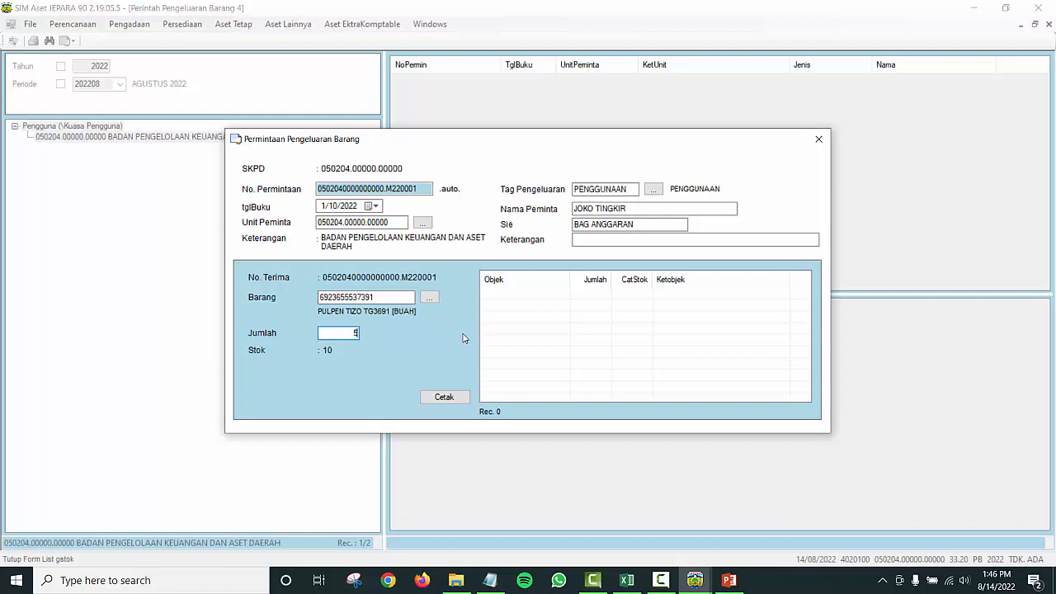
key("Return")
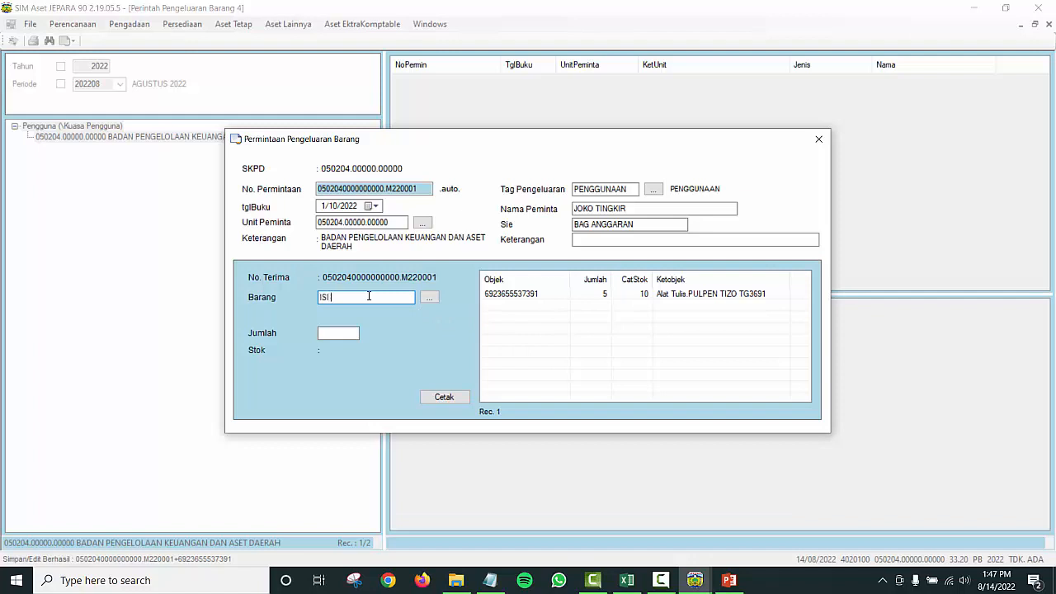
Step: Search warehouse stock for ISI CUTTER, which returns no matching item
type("CUTTE")
type("R")
key("Return")
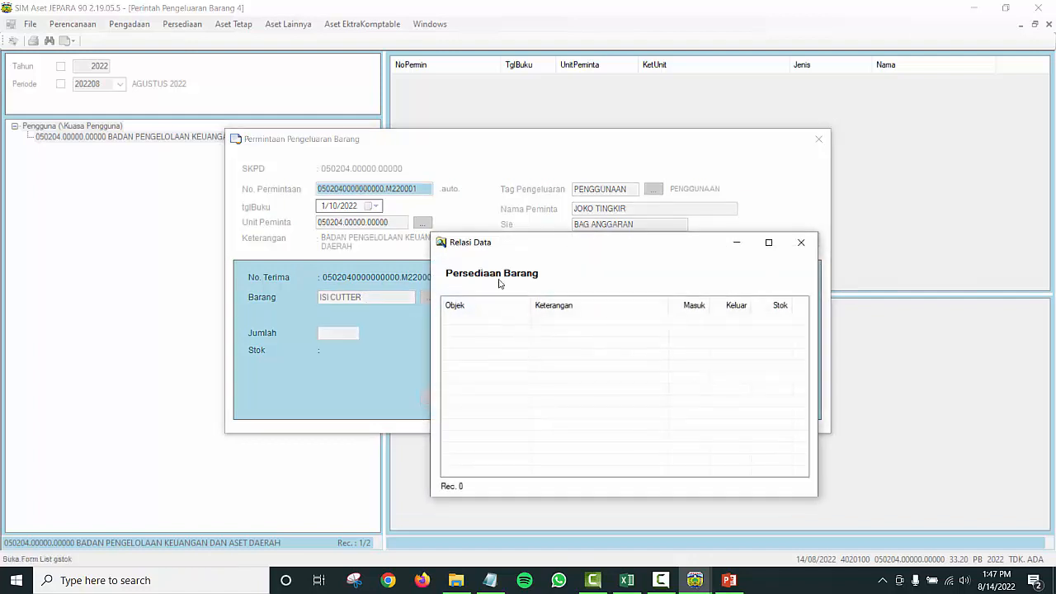
left_click(801, 243)
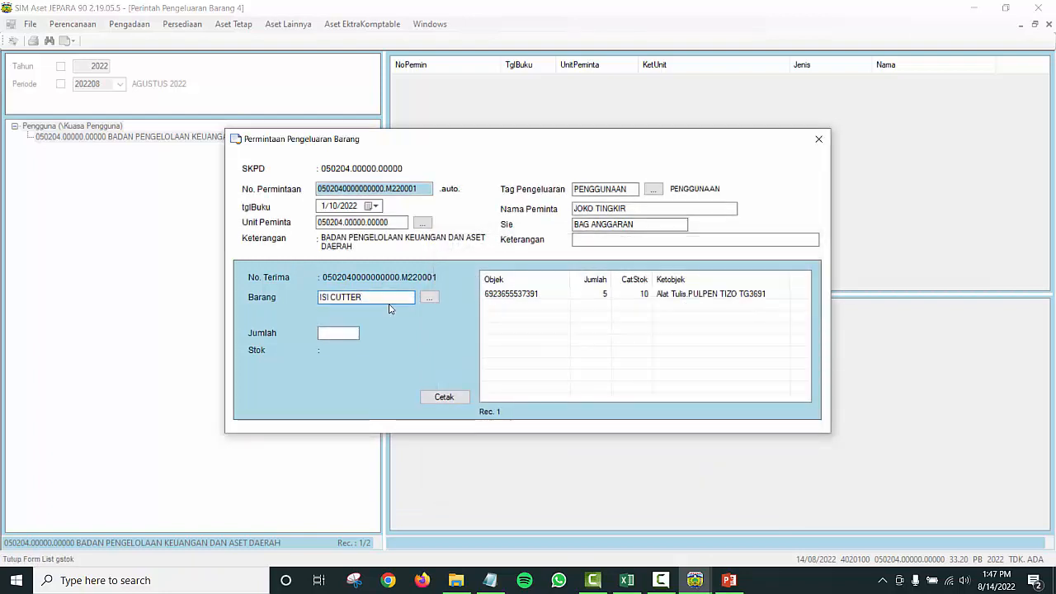
key("Return")
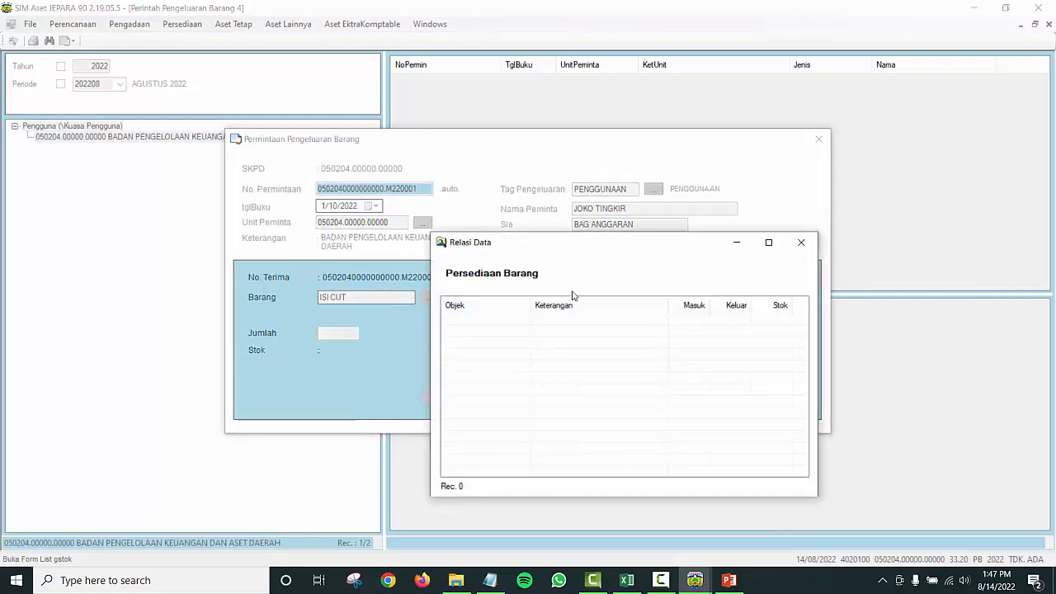
left_click(801, 242)
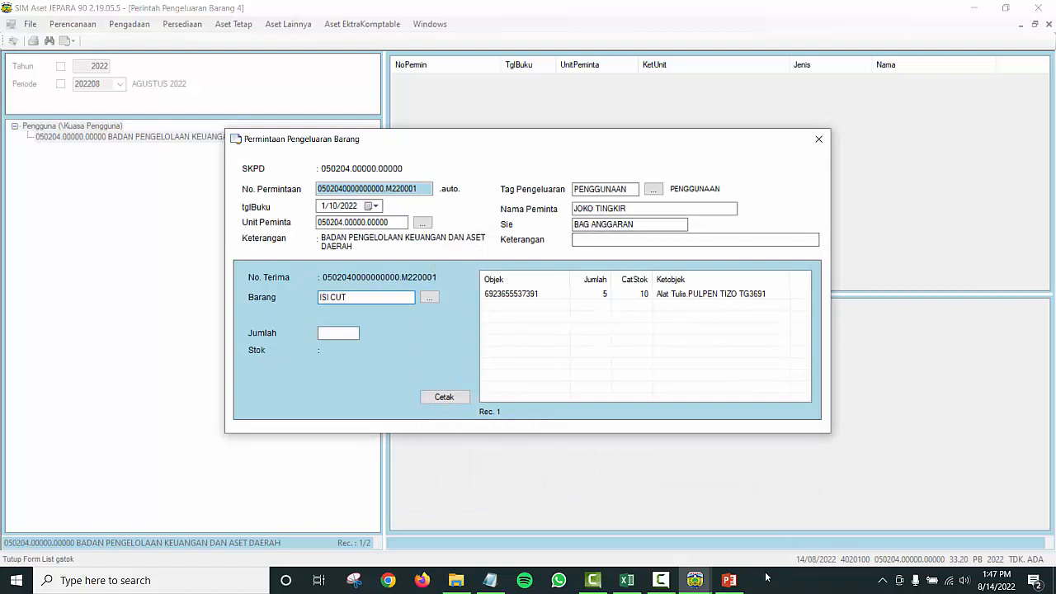
left_click(664, 582)
left_click(997, 527)
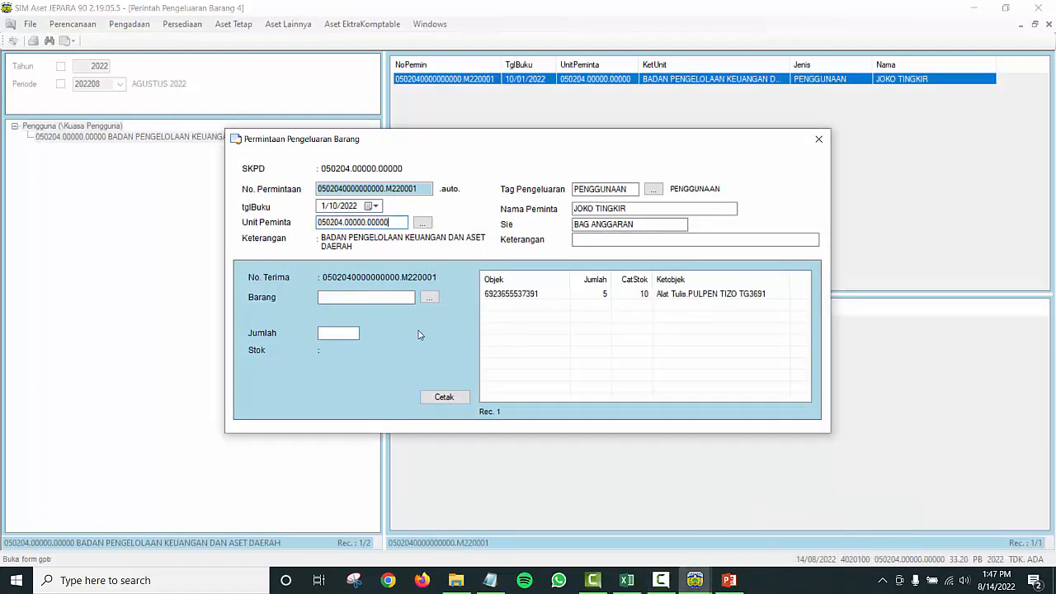
left_click(364, 295)
Step: Close the goods-issue request form and bring up the open-windows list
left_click(819, 140)
left_click(442, 26)
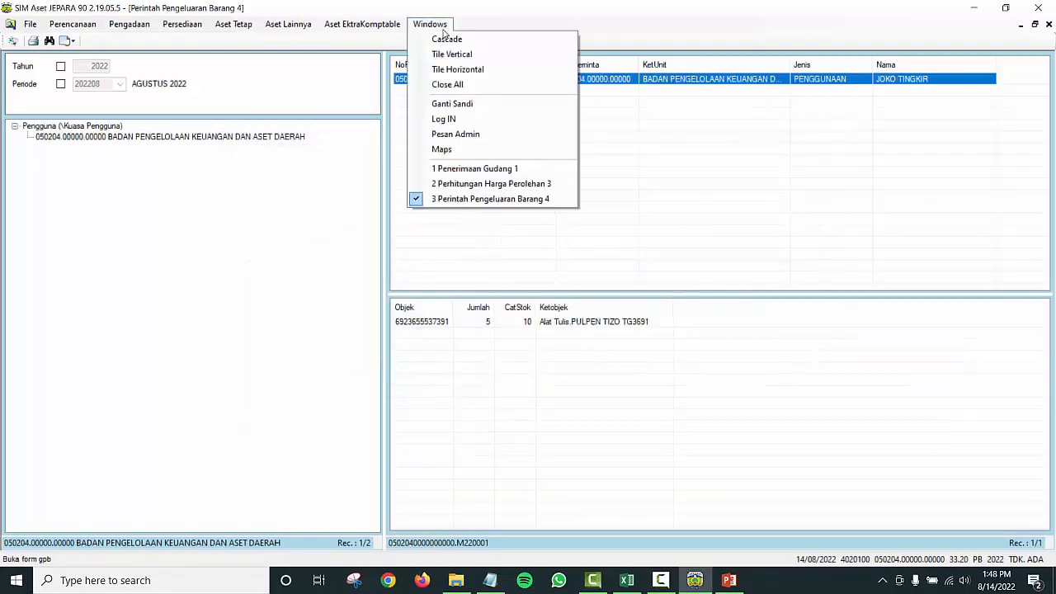
left_click(197, 45)
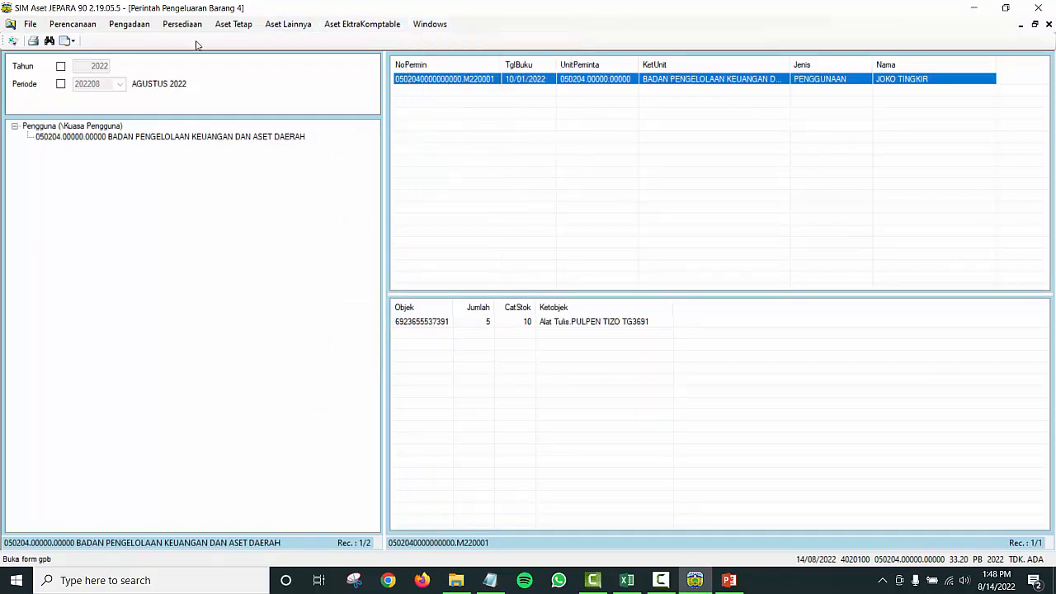
left_click(430, 24)
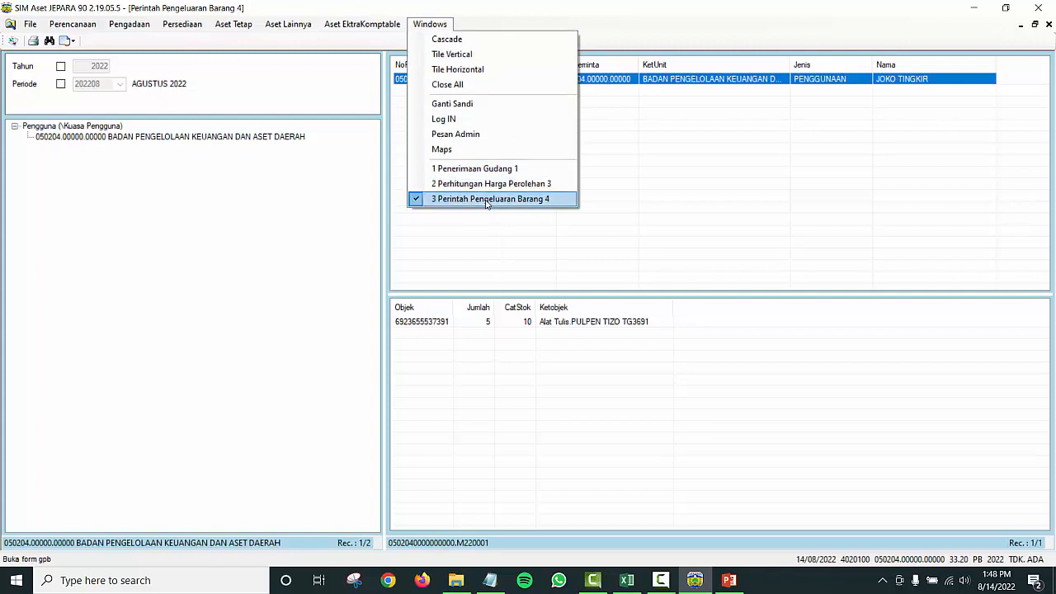
Step: Open the Penerimaan Gudang 1 receipt and copy the HVS F4 70 paper code into Notepad
left_click(468, 169)
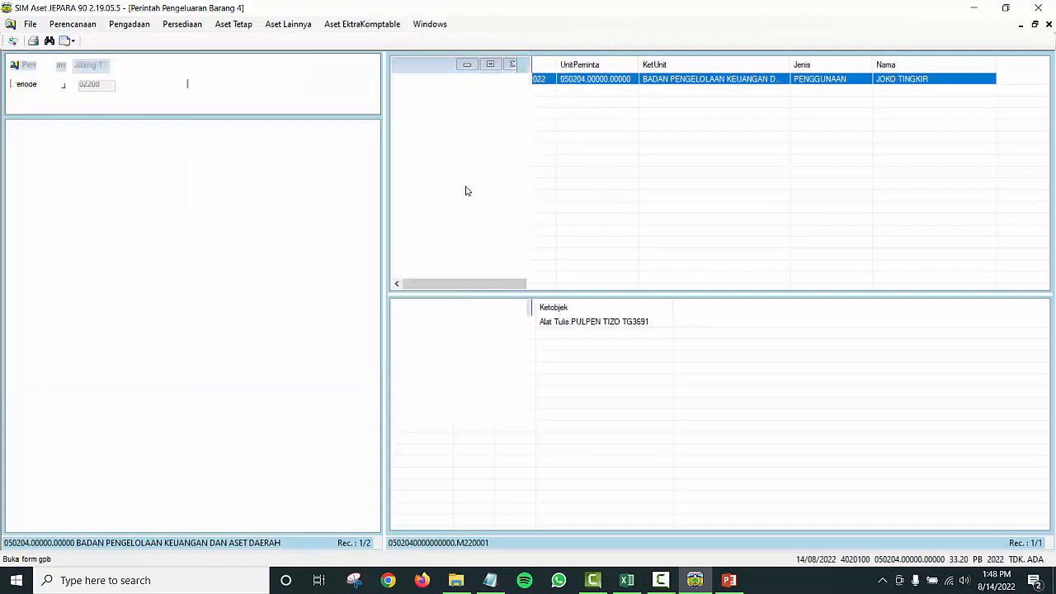
left_click(105, 136)
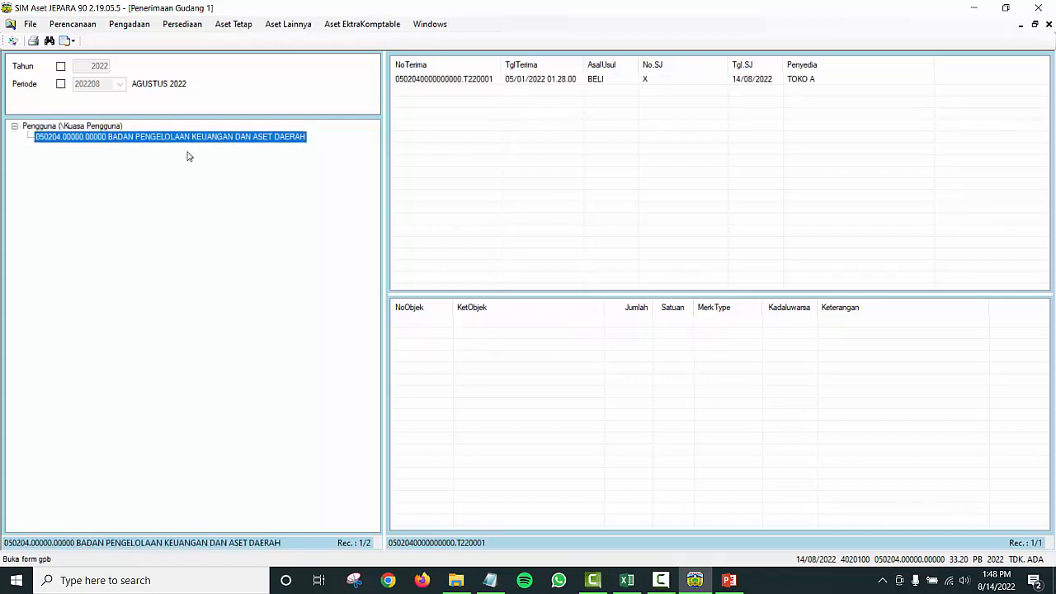
double_click(426, 81)
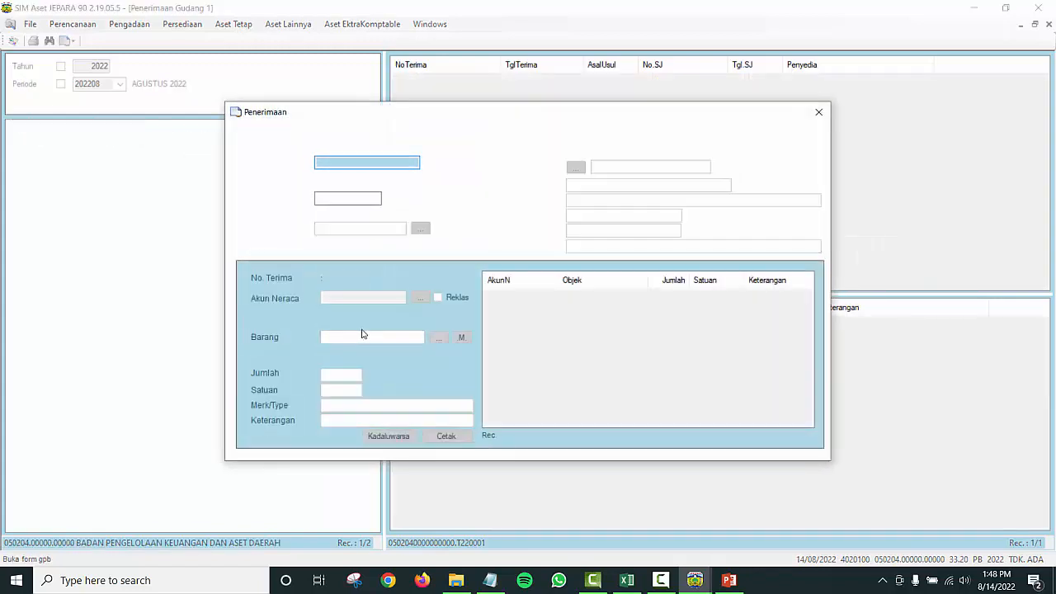
left_click(530, 307)
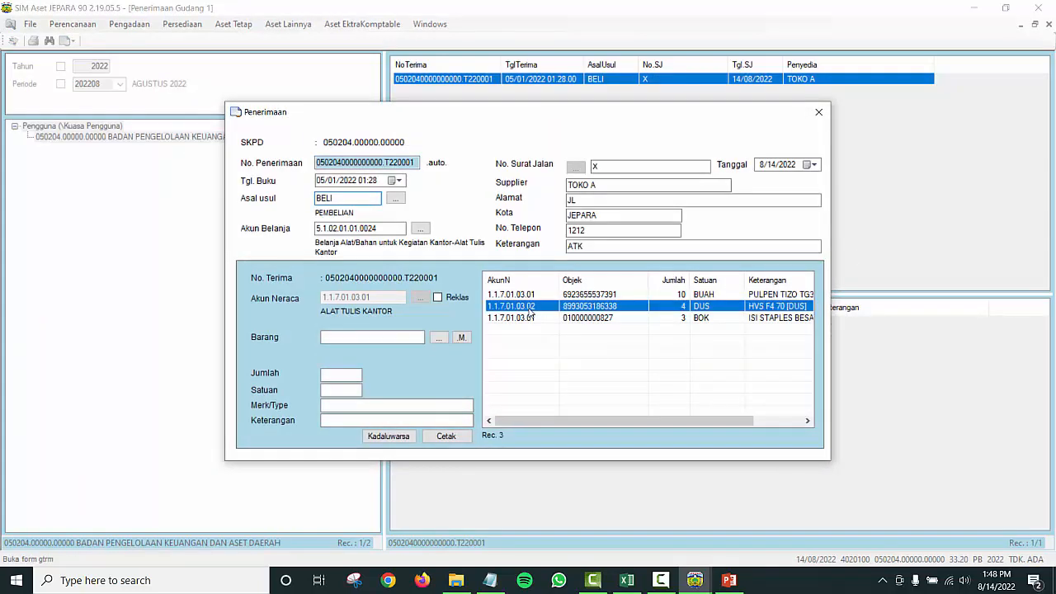
double_click(526, 310)
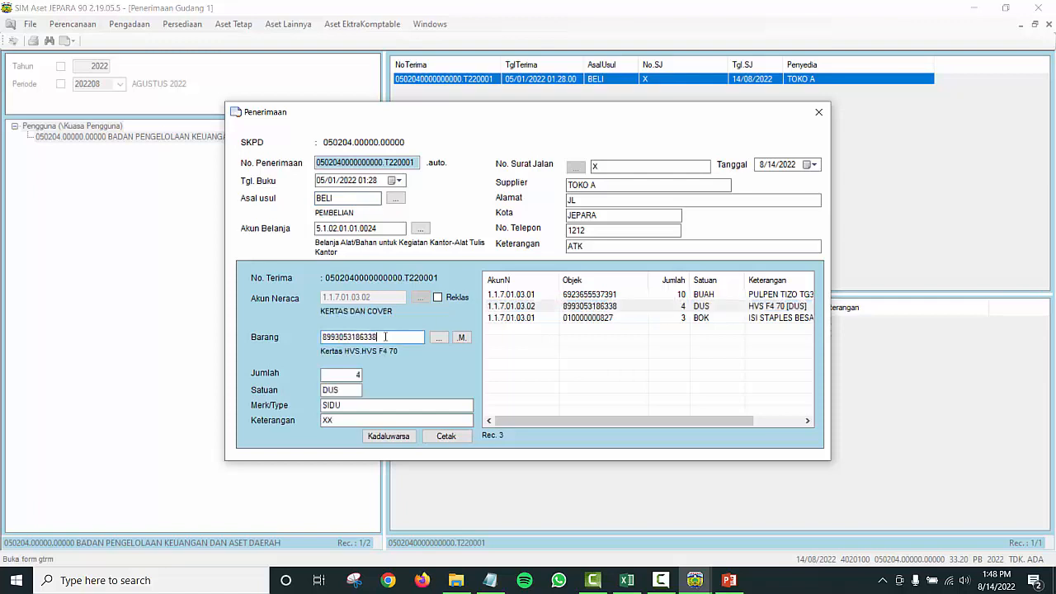
double_click(384, 337)
key("ctrl+c")
left_click(489, 583)
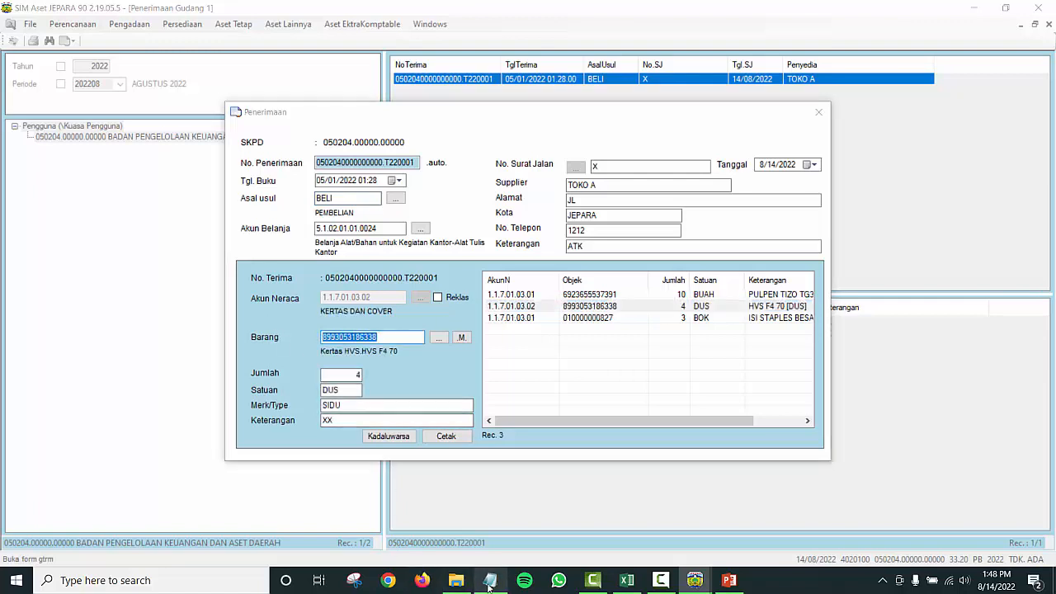
left_click(666, 98)
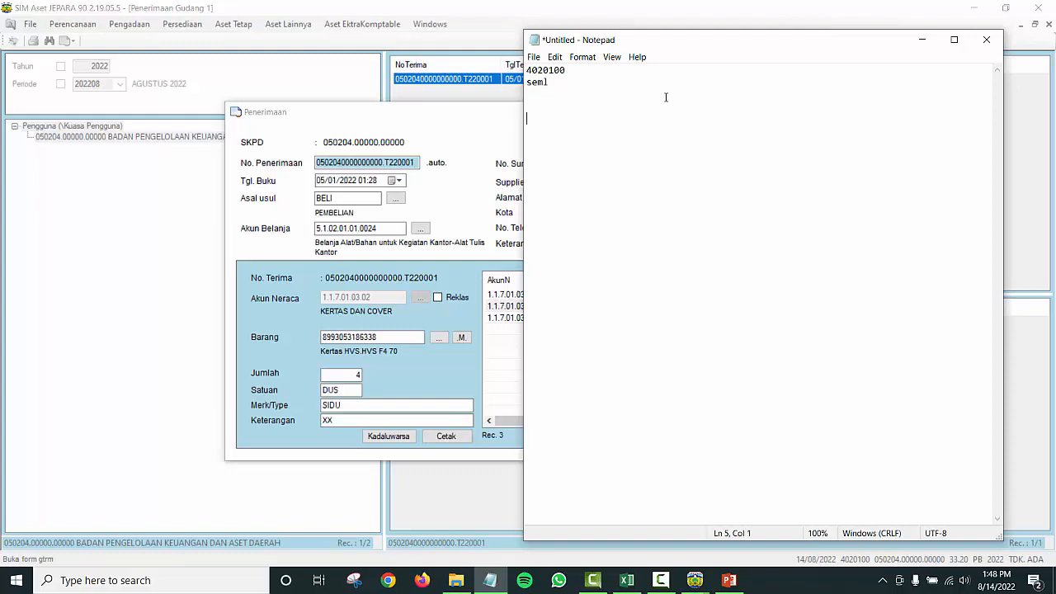
key("ctrl+v")
Step: Copy the staples item code into Notepad and close the receipt form
left_click(444, 394)
left_click(558, 318)
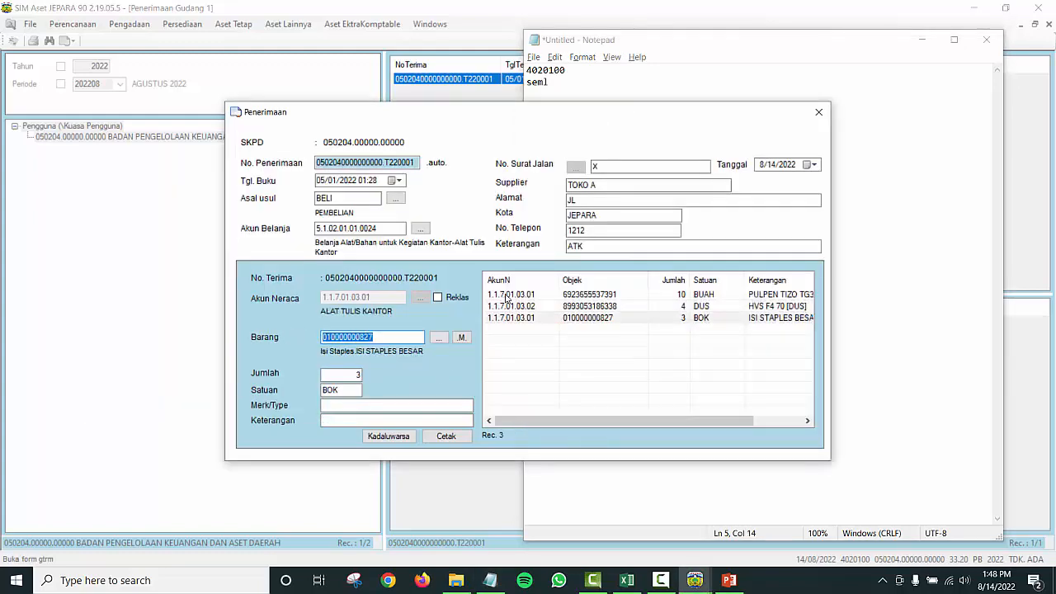
key("alt+Tab")
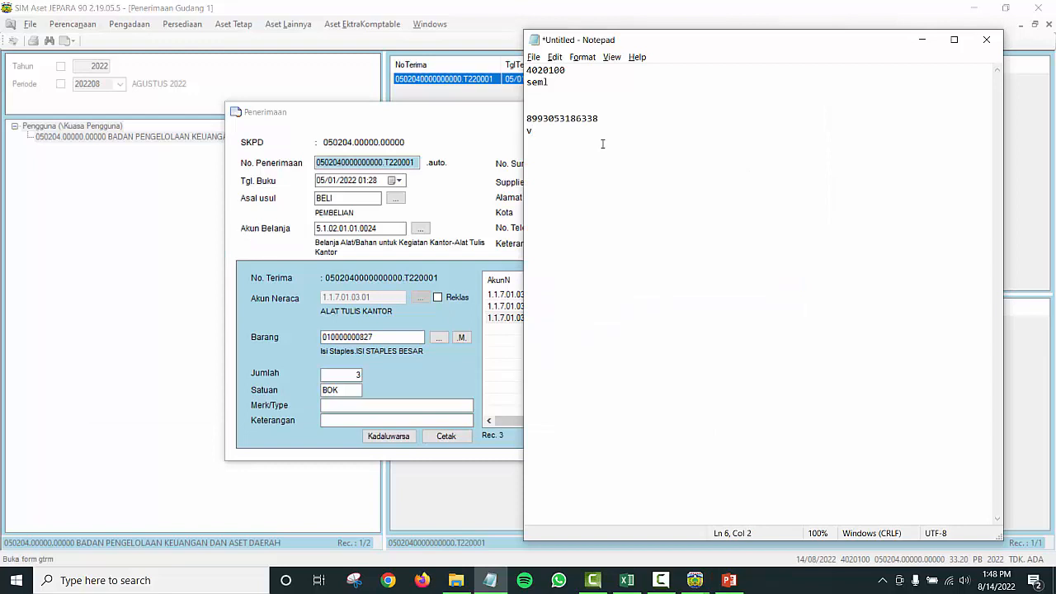
key("ctrl+v")
left_click(393, 130)
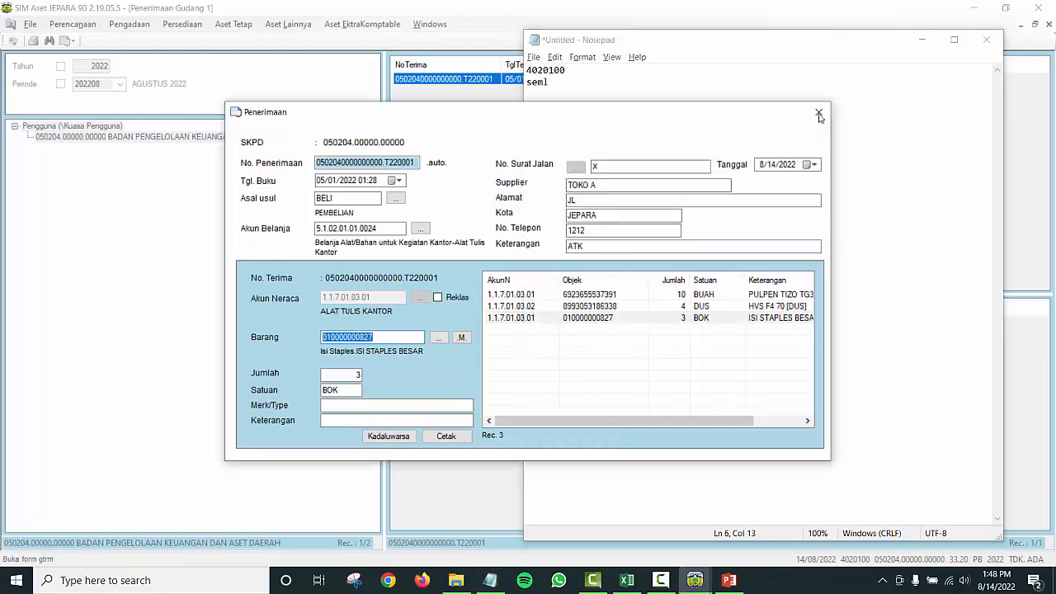
left_click(819, 112)
left_click(446, 24)
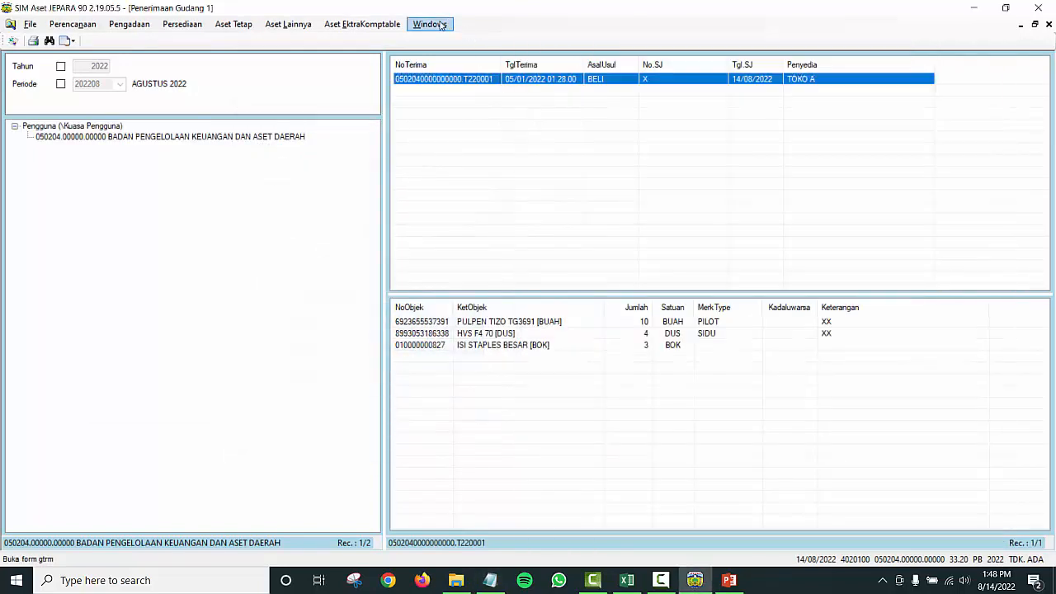
Step: Reopen the saved goods-issue request in Perintah Pengeluaran Barang 4
left_click(441, 25)
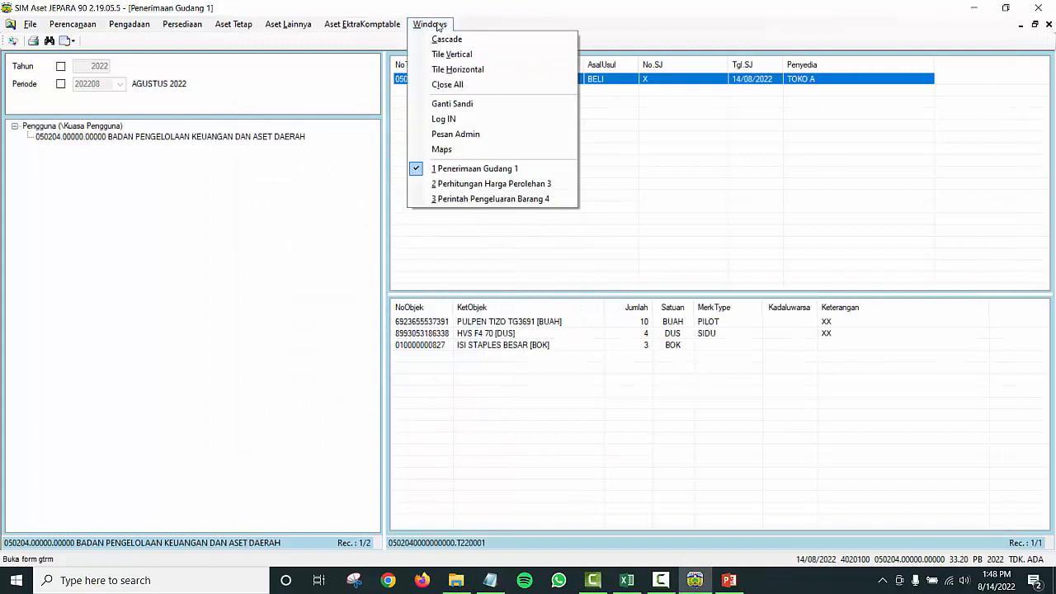
left_click(500, 201)
left_click(175, 27)
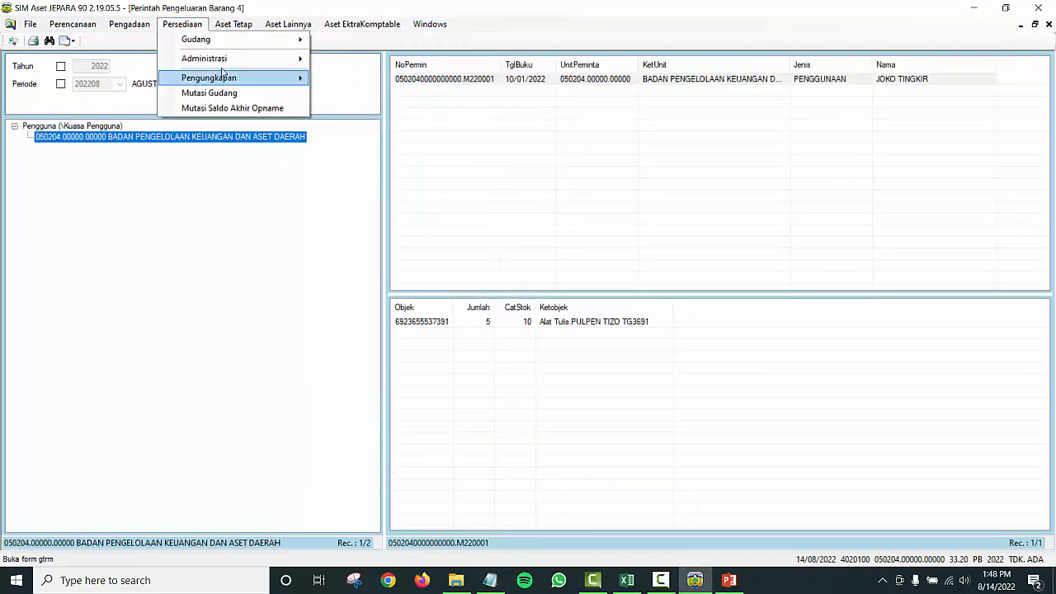
mouse_move(255, 59)
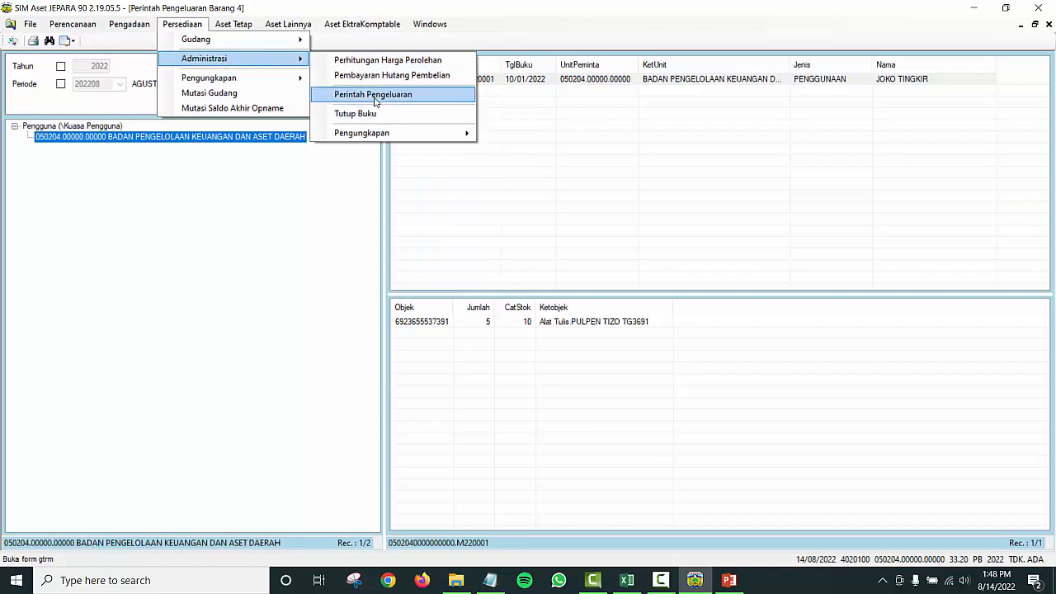
left_click(124, 110)
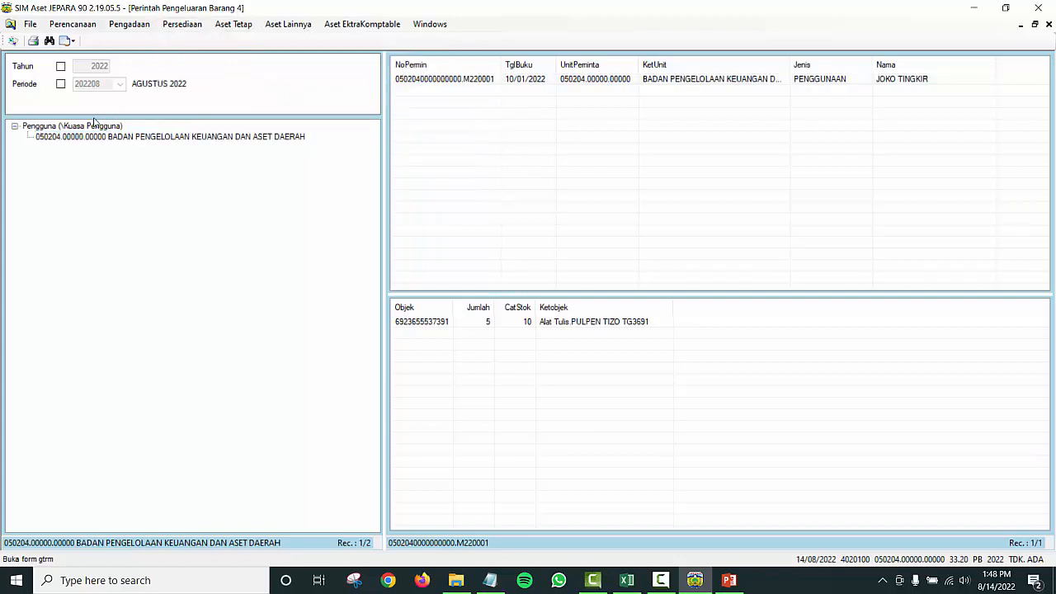
left_click(93, 124)
left_click(124, 137)
left_click(417, 83)
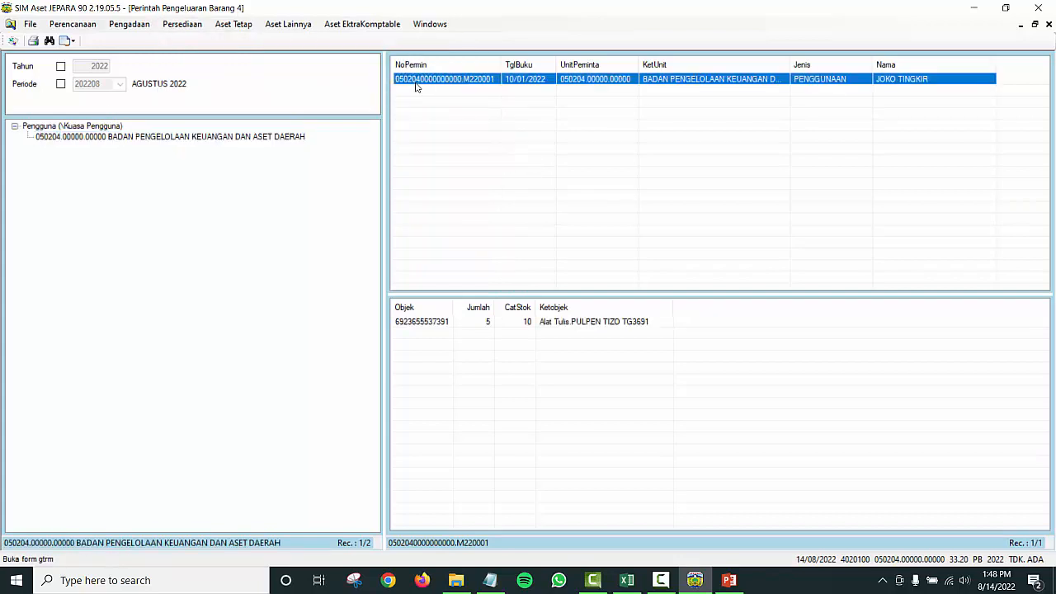
double_click(416, 83)
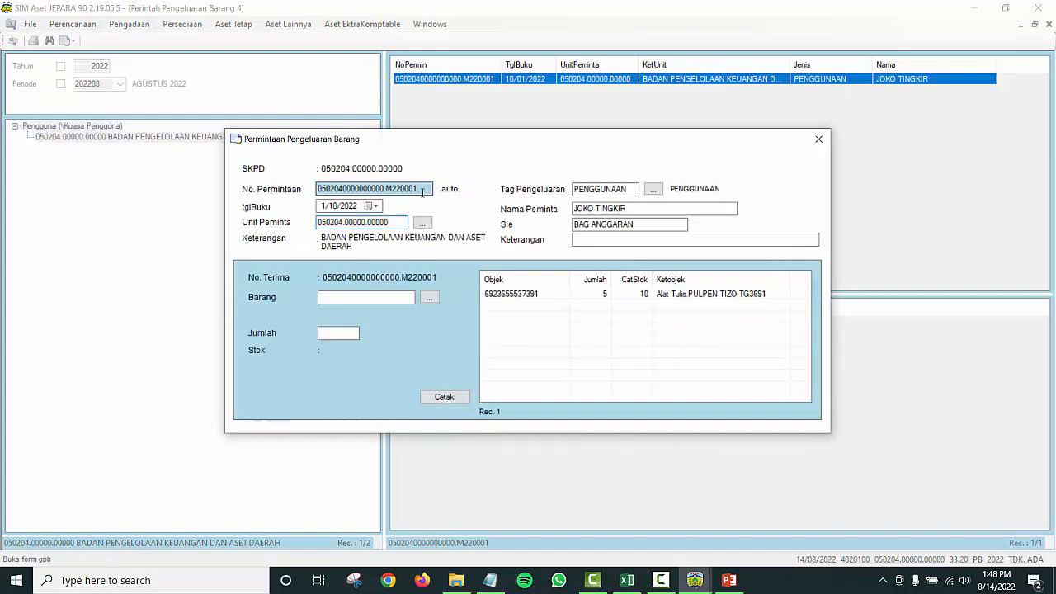
double_click(514, 298)
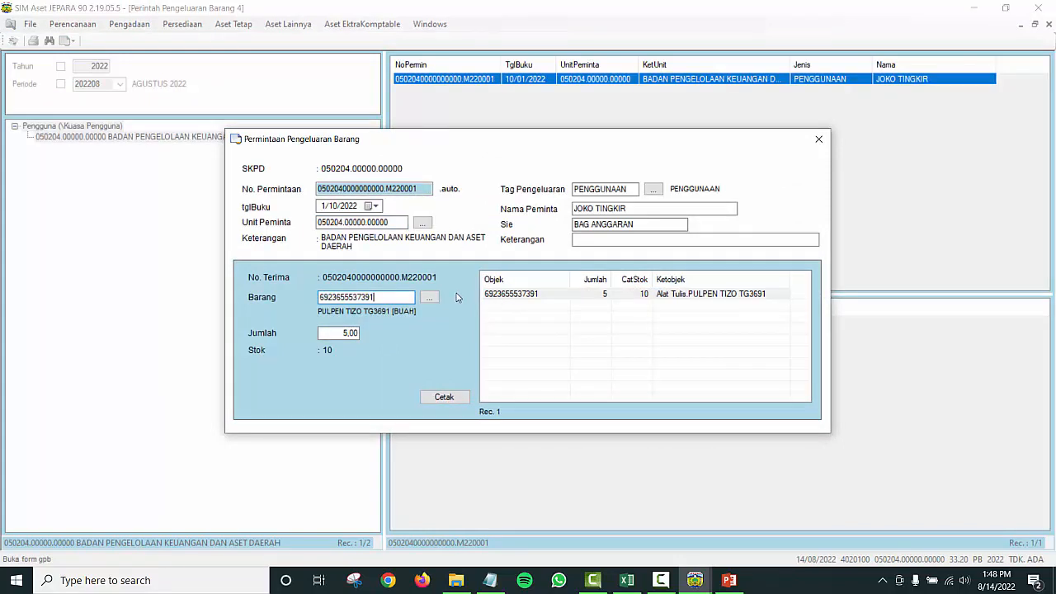
left_click_drag(393, 297, 162, 279)
left_click(489, 580)
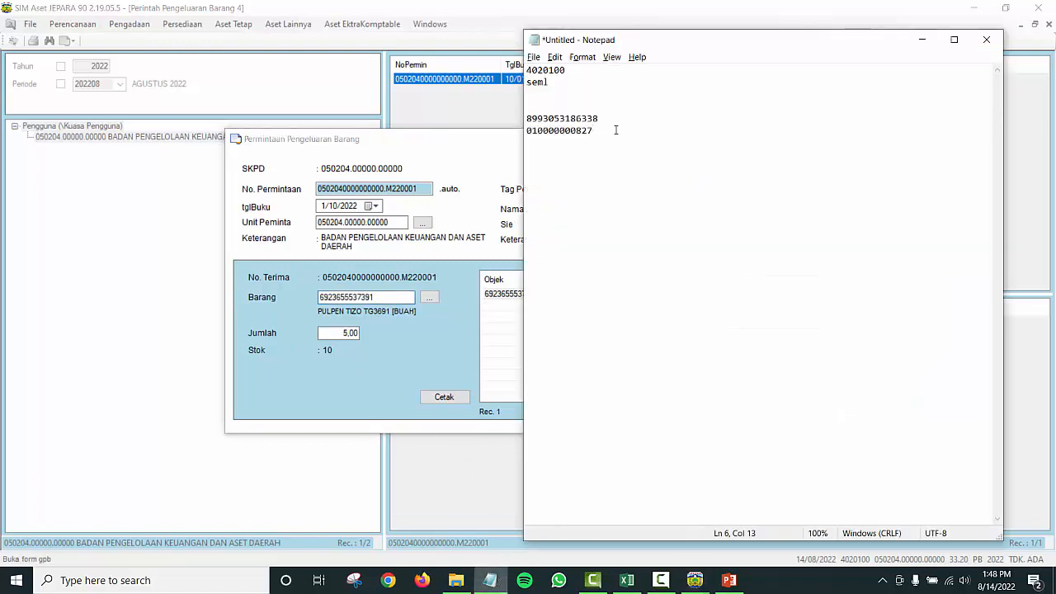
left_click_drag(589, 121, 512, 122)
key("ctrl+c")
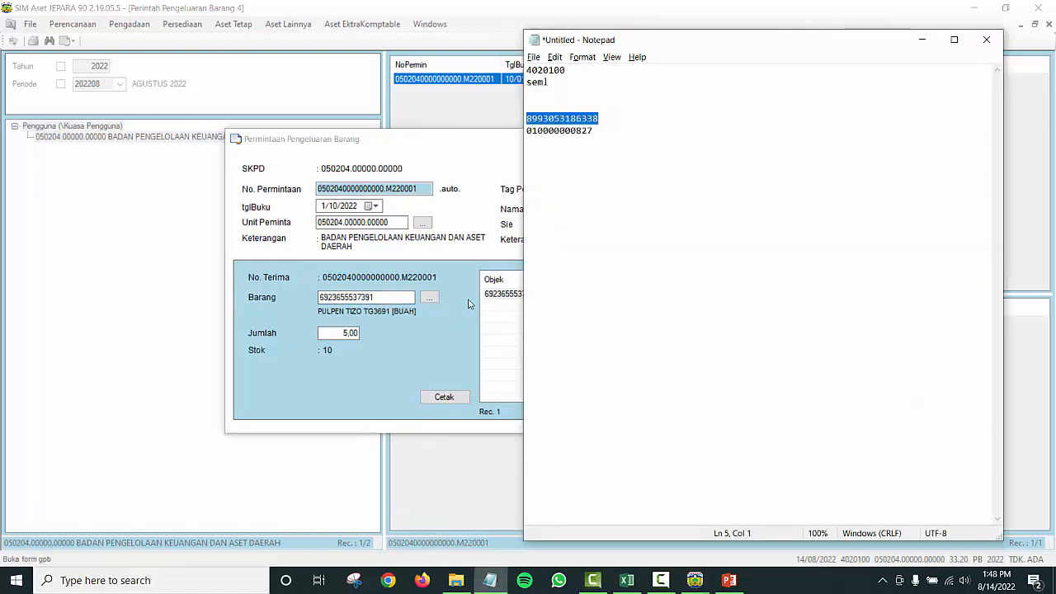
left_click(394, 310)
left_click_drag(388, 297, 301, 295)
key("ctrl+v")
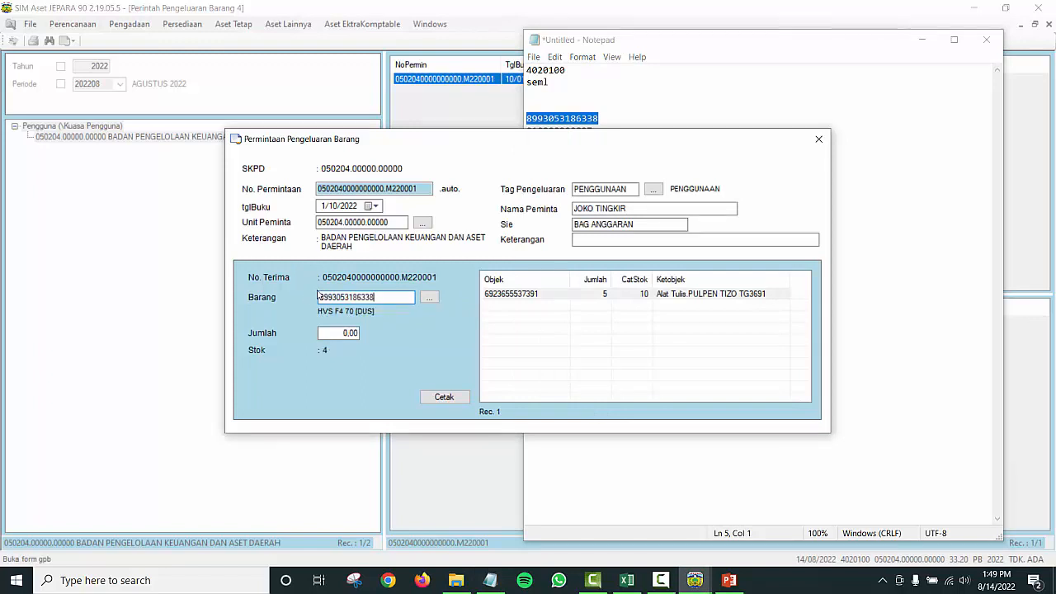
key("Tab")
left_click(345, 334)
left_click_drag(375, 334, 389, 331)
type("2")
key("Return")
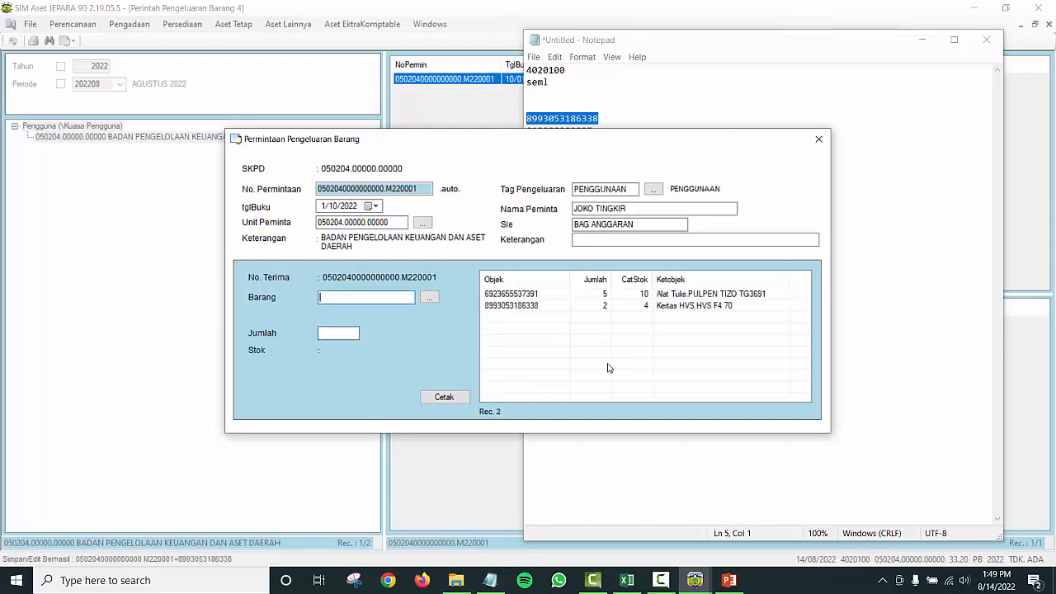
left_click(608, 307)
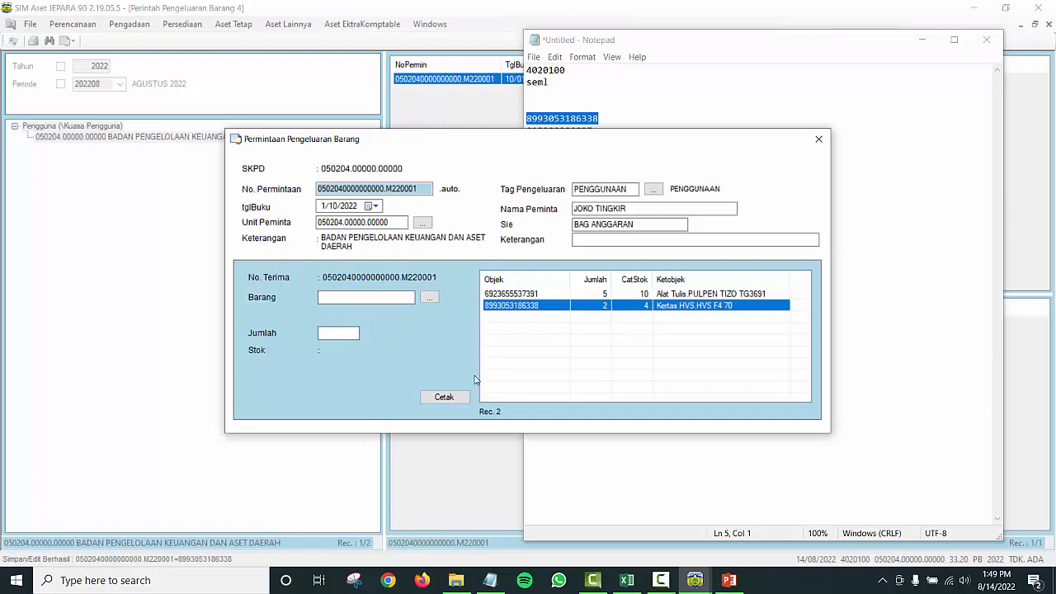
key("alt+Tab")
key("Down")
key("End")
key("shift+Home")
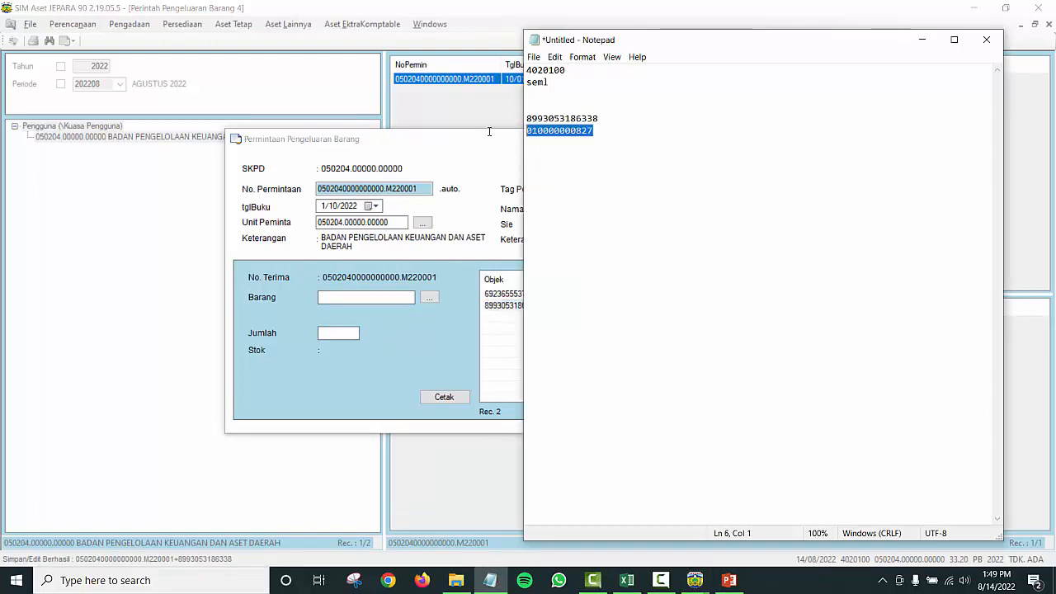
key("ctrl+c")
left_click(345, 297)
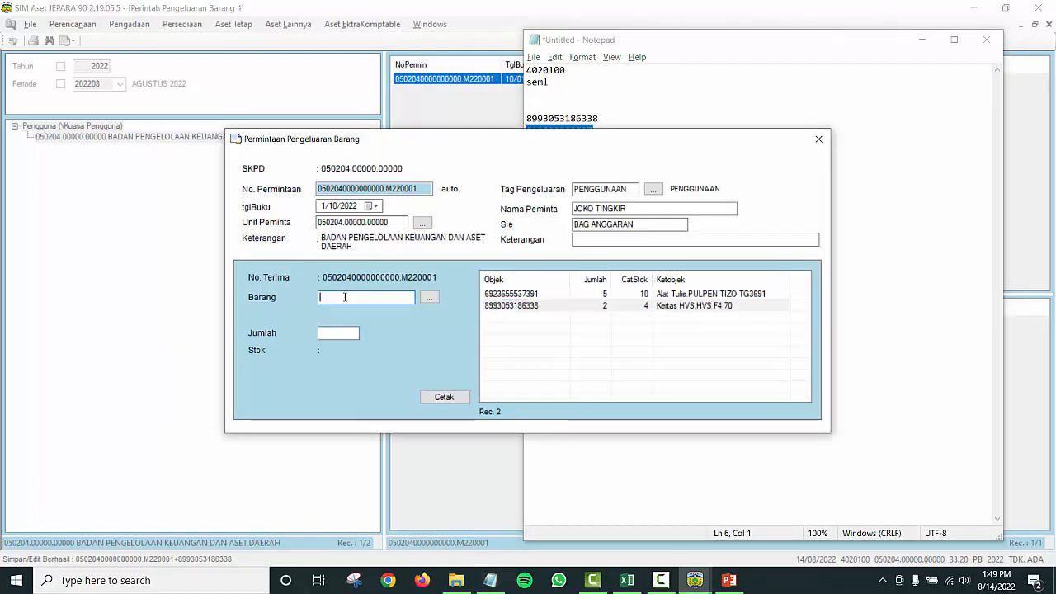
key("ctrl+v")
key("Tab")
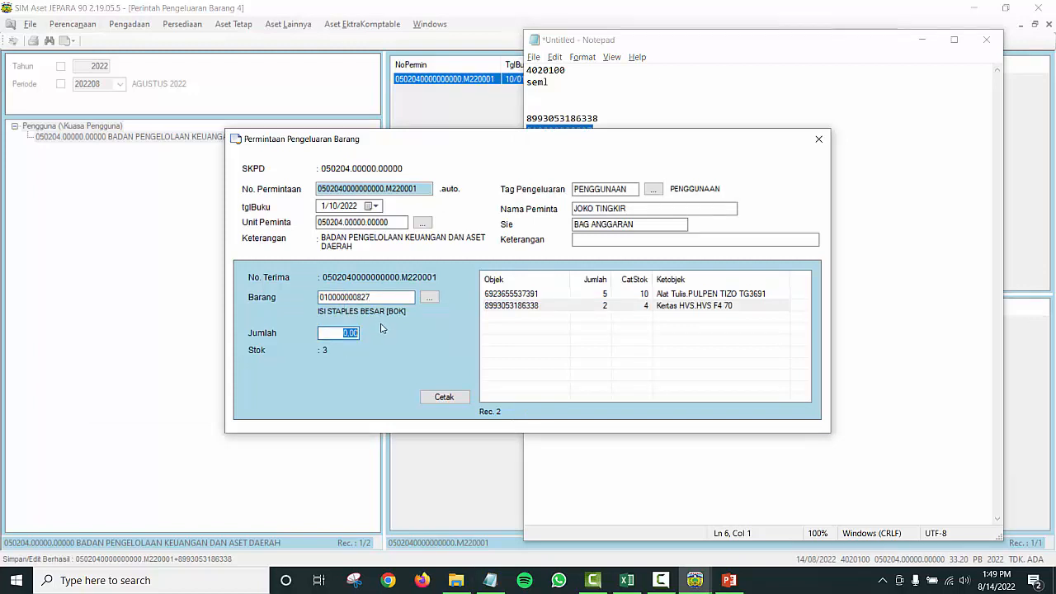
type("1")
key("Return")
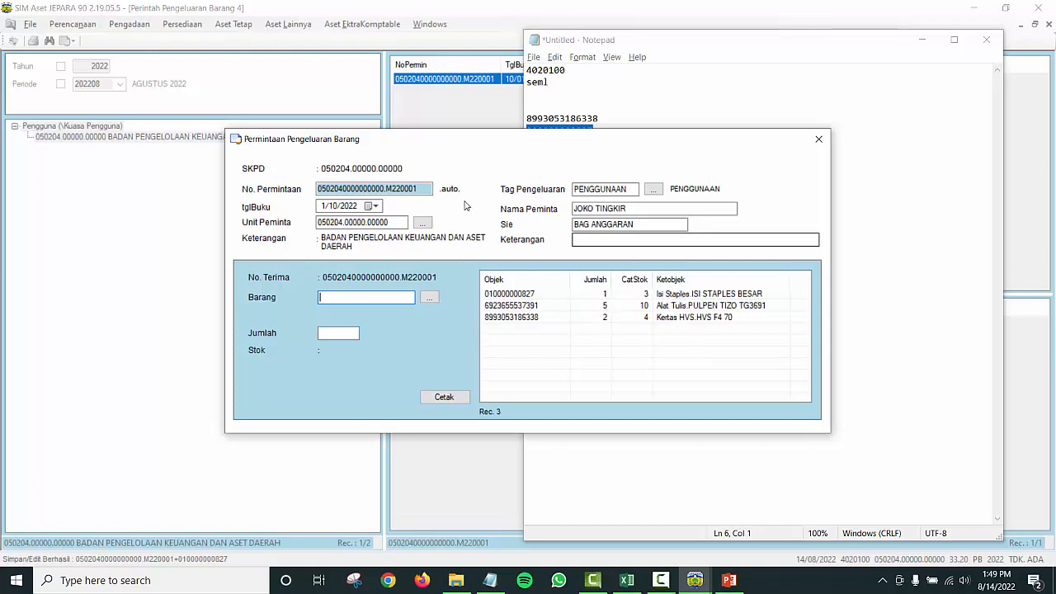
Step: Check the request number and close the goods request form
left_click_drag(408, 190, 426, 196)
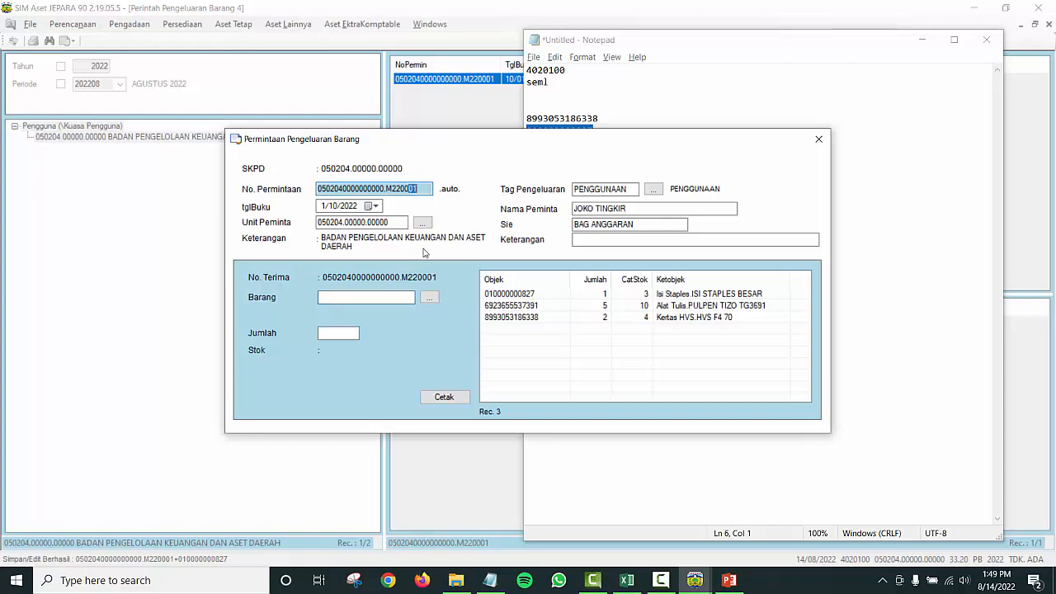
left_click(818, 139)
key("alt+Tab")
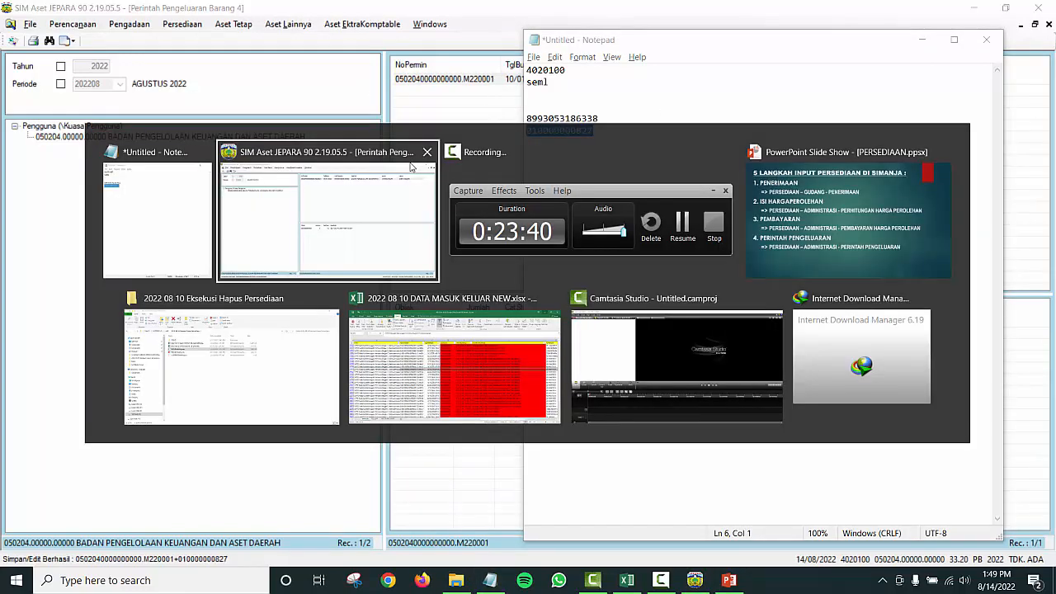
Step: Reveal step 5, PENGELUARAN => PERSEDIAAN – GUDANG - PENGELUARAN, then return to SIM Aset
key("Tab")
key("Tab")
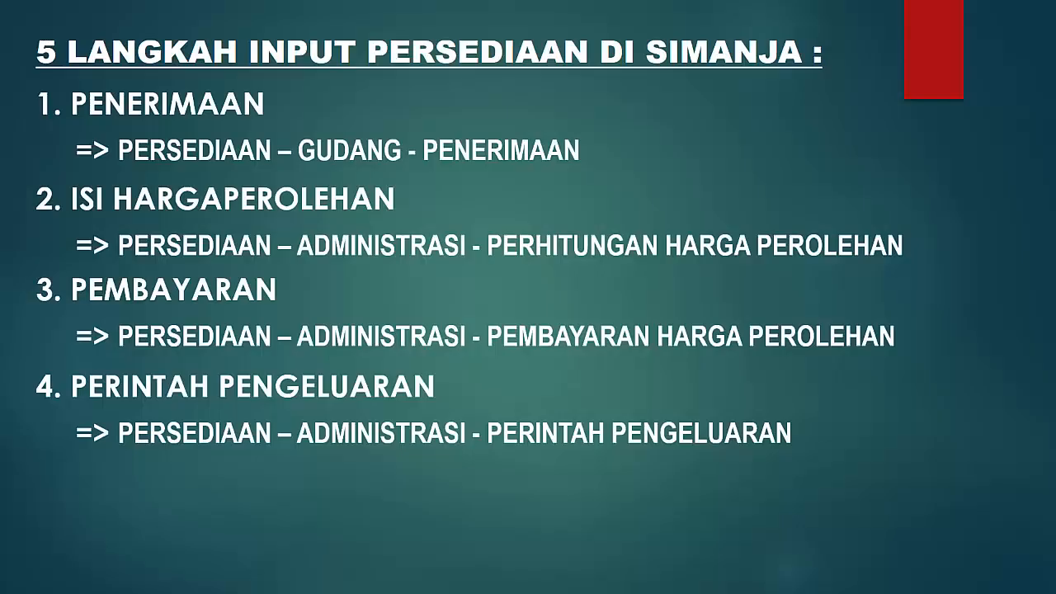
key("Right")
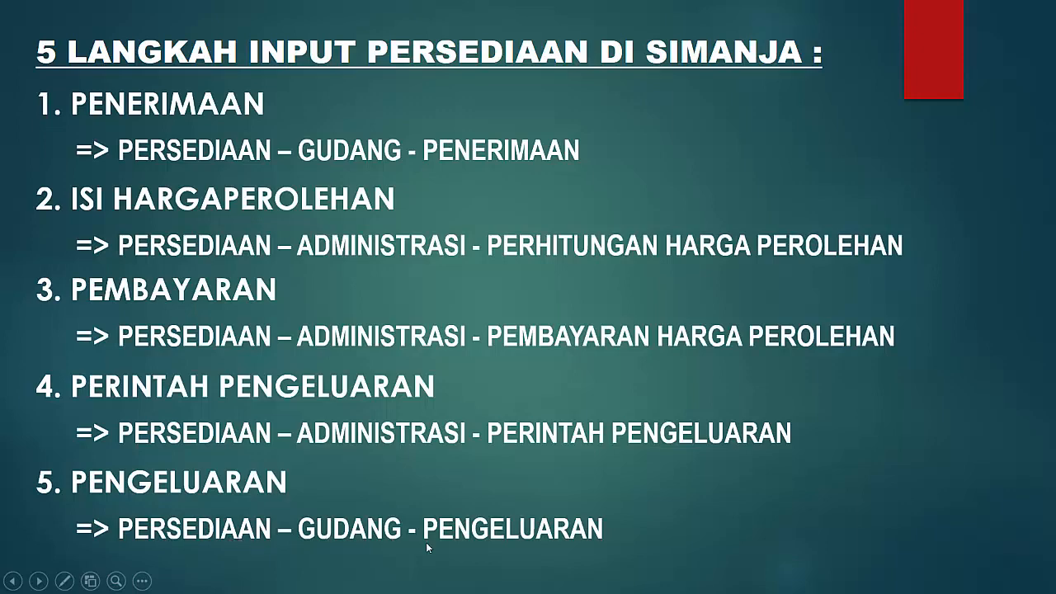
key("alt+Tab")
key("alt+Tab")
key("Tab")
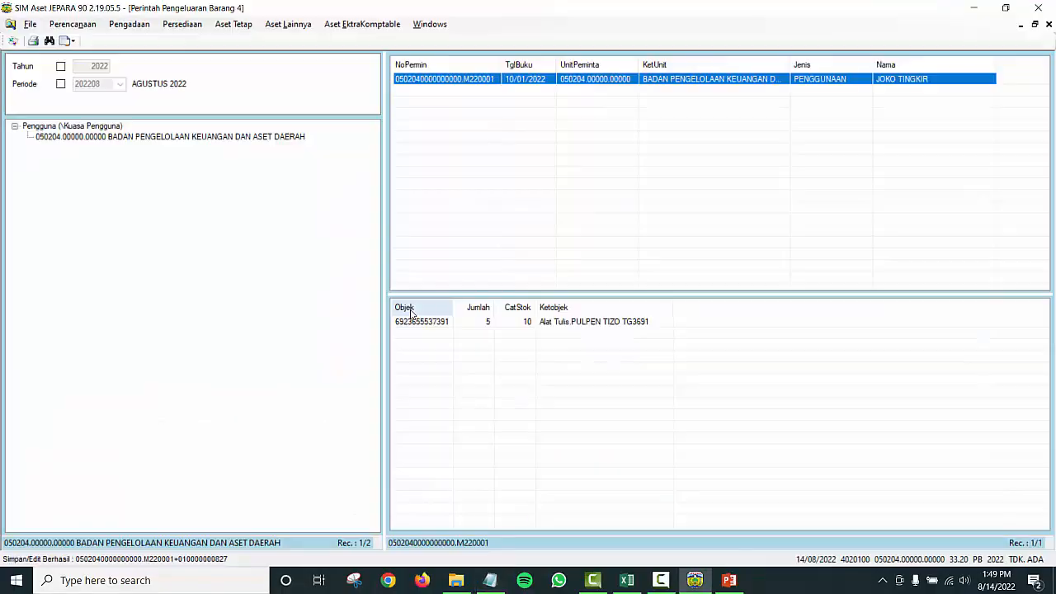
Step: Go to Persediaan > Gudang > Pengeluaran and select unit 050204 BADAN PENGELOLAAN
left_click(185, 25)
mouse_move(203, 41)
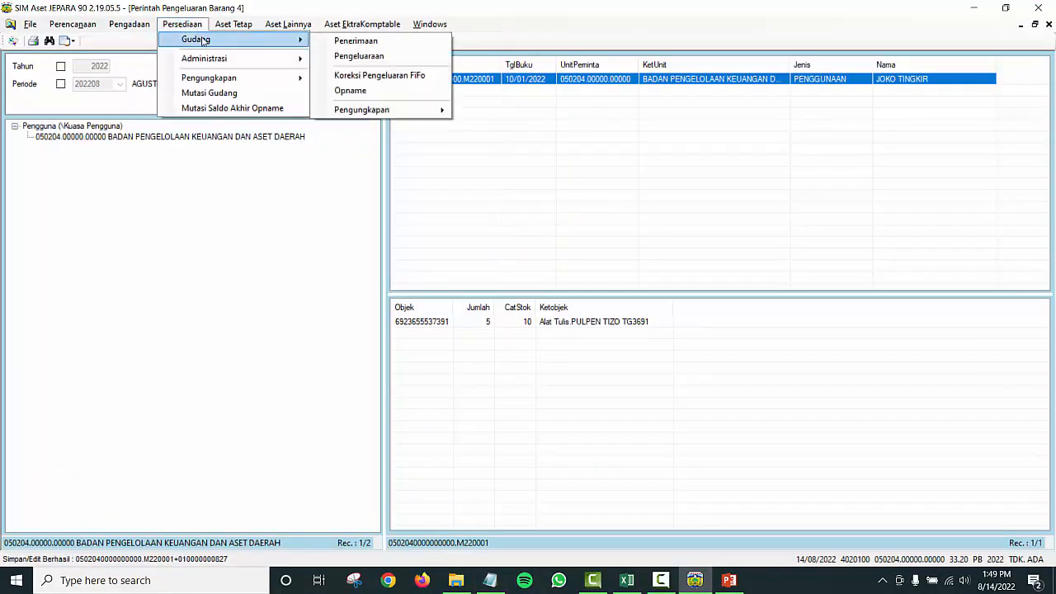
left_click(391, 58)
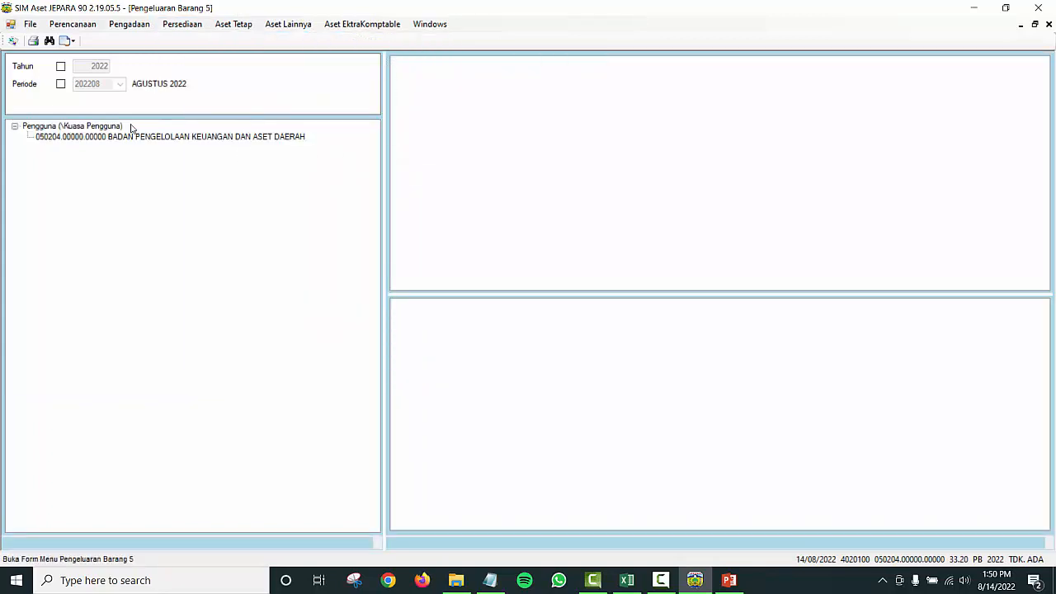
left_click(70, 127)
left_click(117, 137)
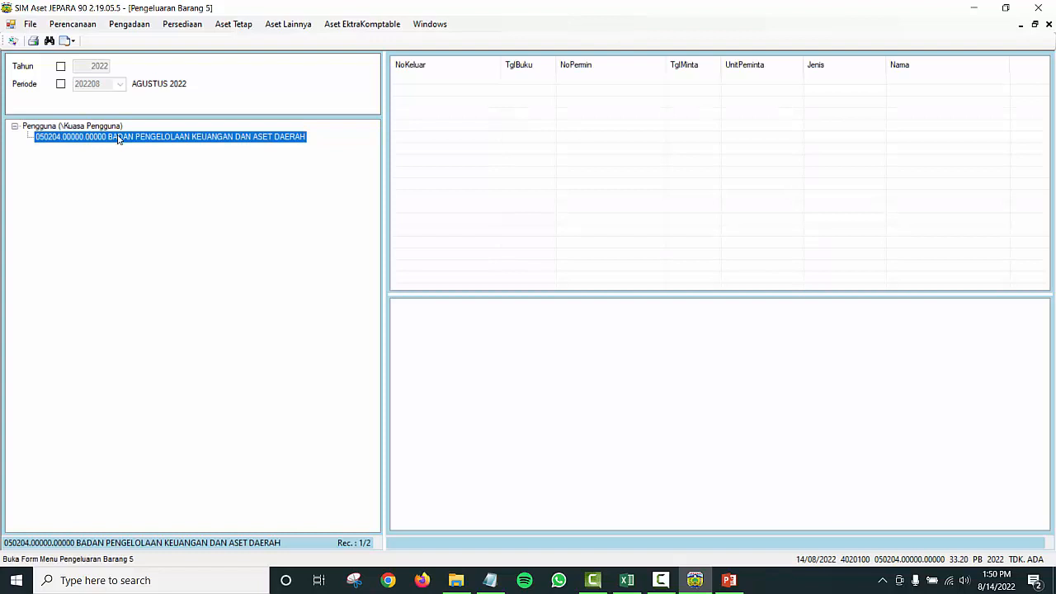
Step: Open the Pengeluaran Barang entry form for unit 050204, reopening it once
right_click(221, 137)
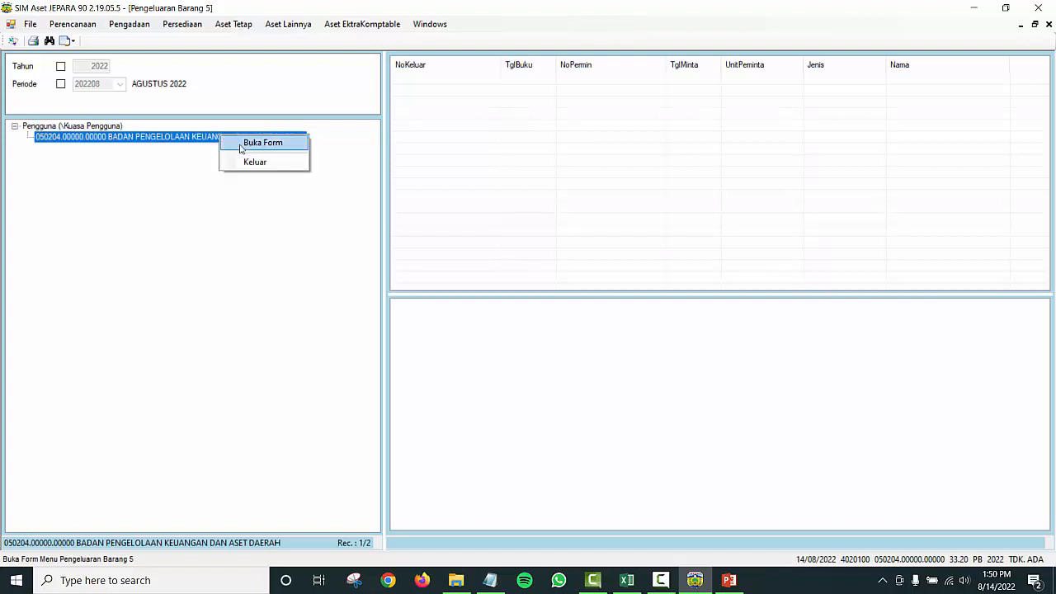
left_click(247, 144)
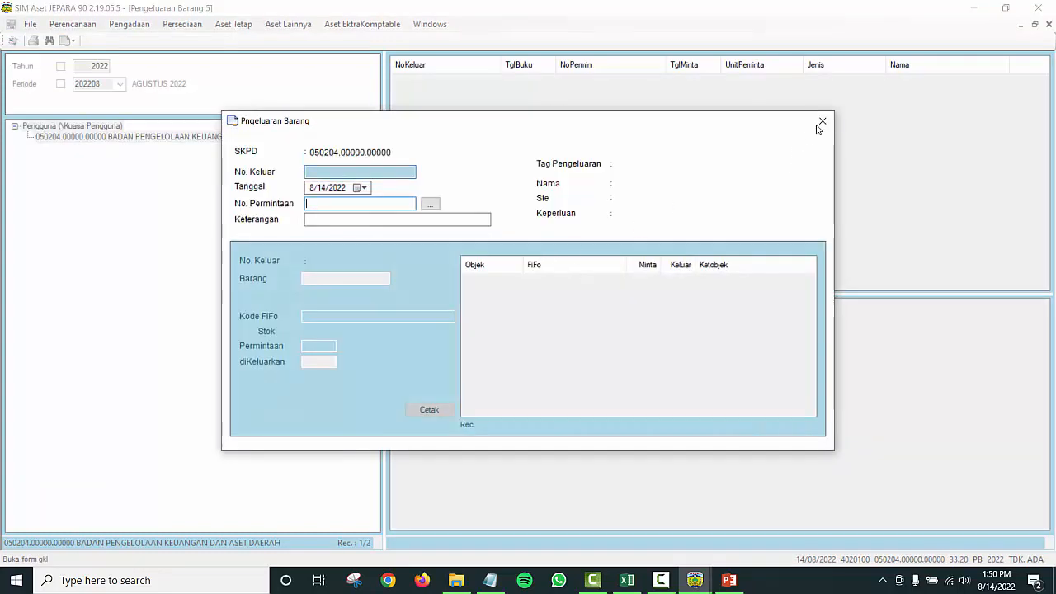
left_click(821, 123)
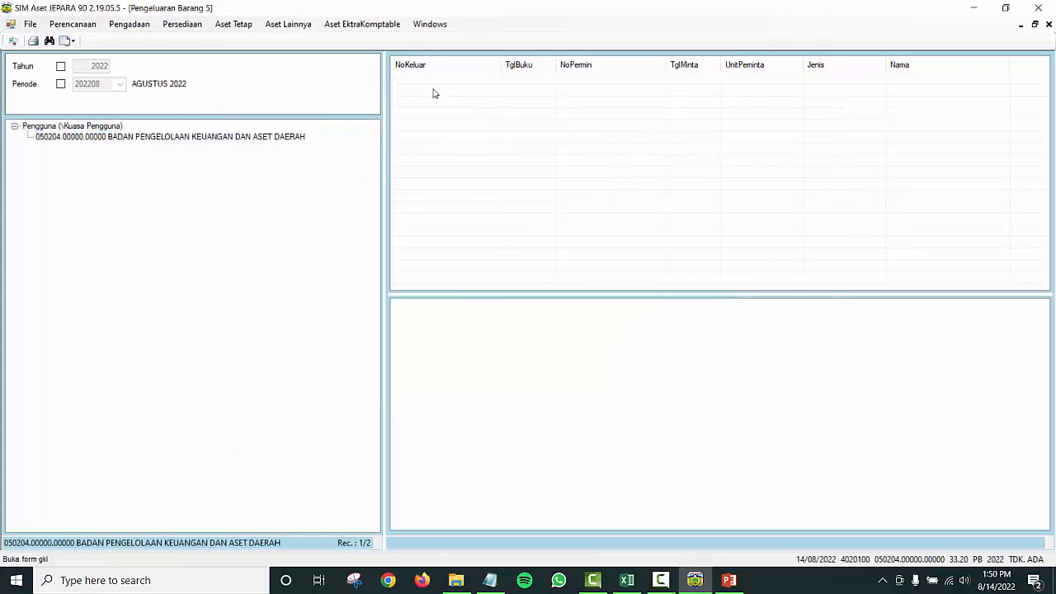
right_click(221, 137)
left_click(240, 145)
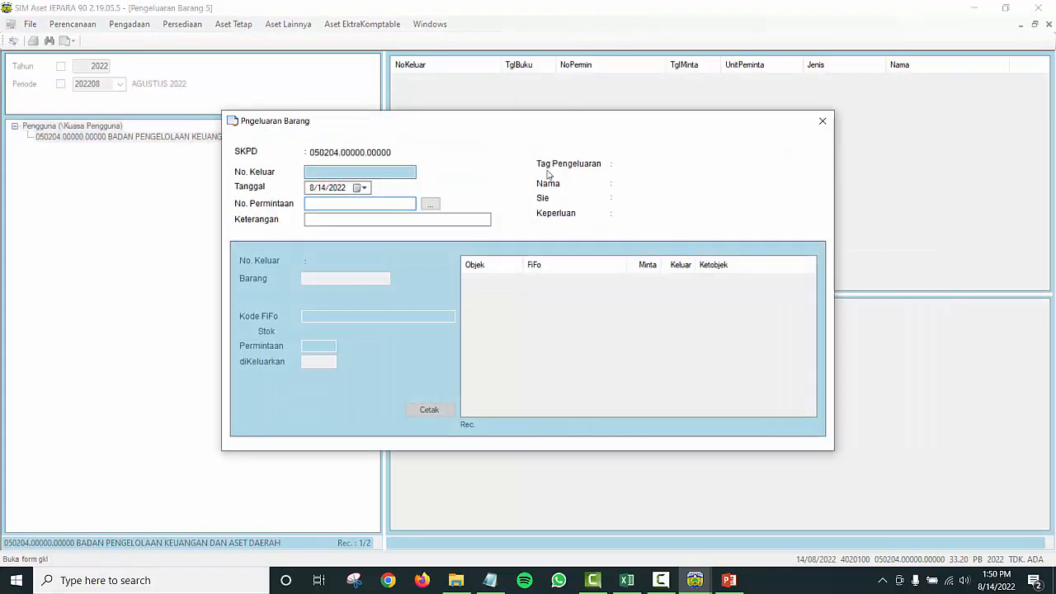
Step: Set the issue date to 1/10/2022 and bring up the goods-request list
left_click(364, 187)
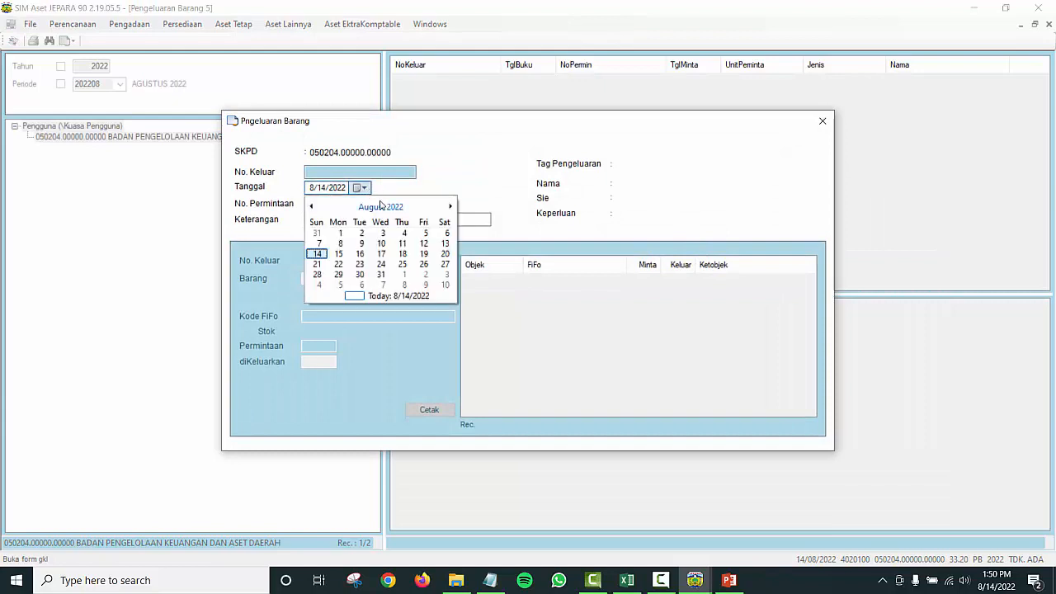
left_click(379, 206)
left_click(324, 229)
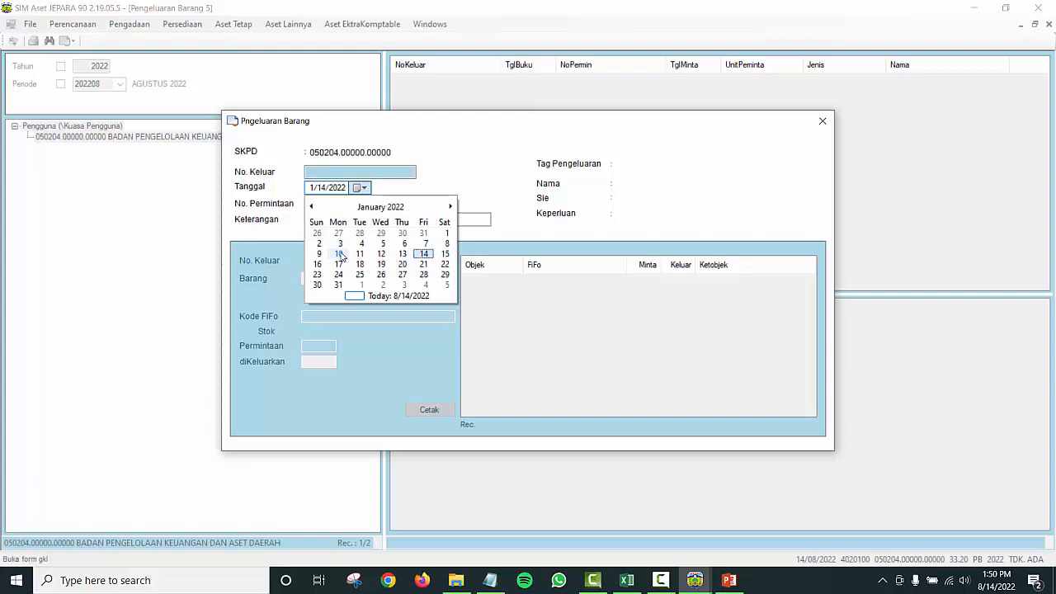
left_click(340, 254)
left_click(431, 205)
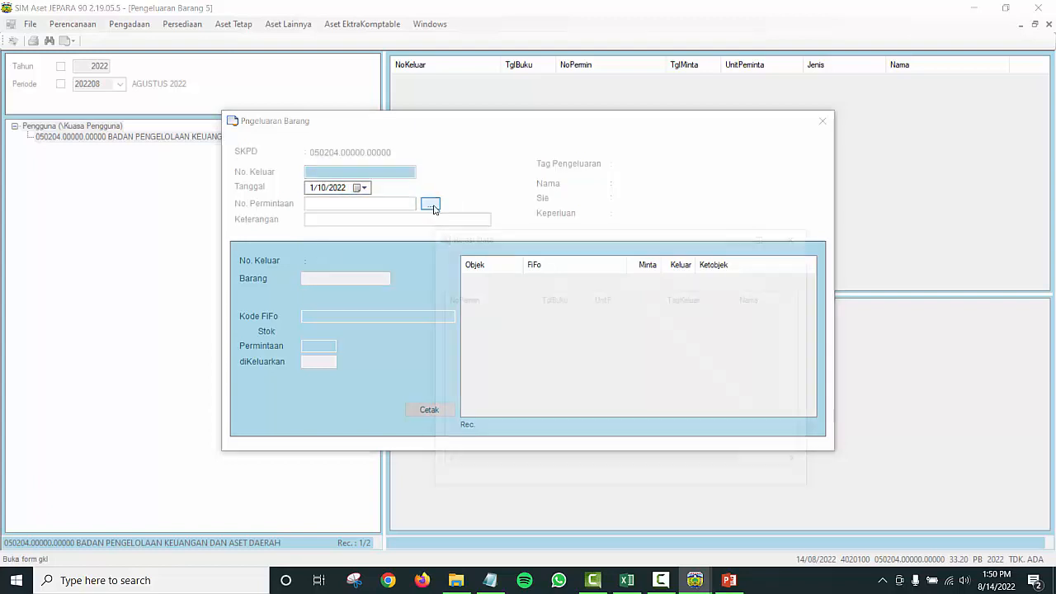
Step: Link the issue to request 0502040000000000.M220001 and save the header, generating K220001
left_click_drag(537, 300, 585, 300)
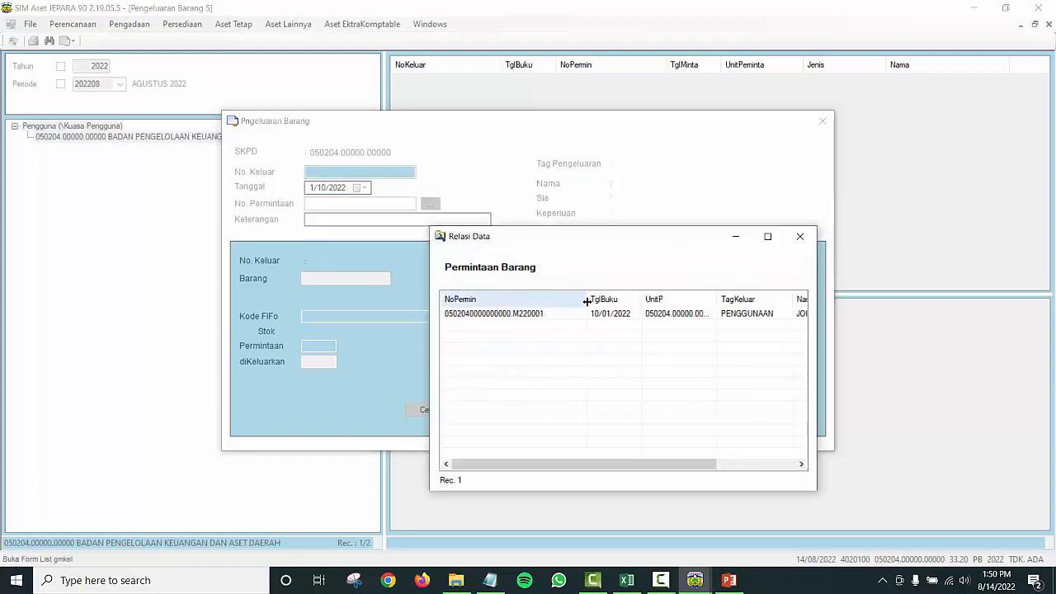
double_click(537, 319)
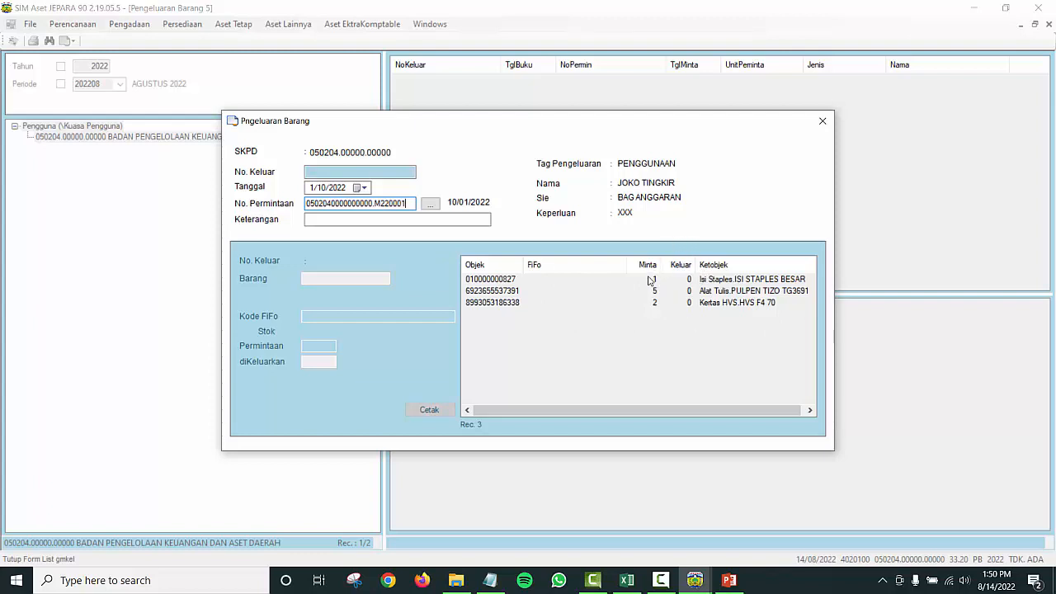
left_click(384, 217)
key("Return")
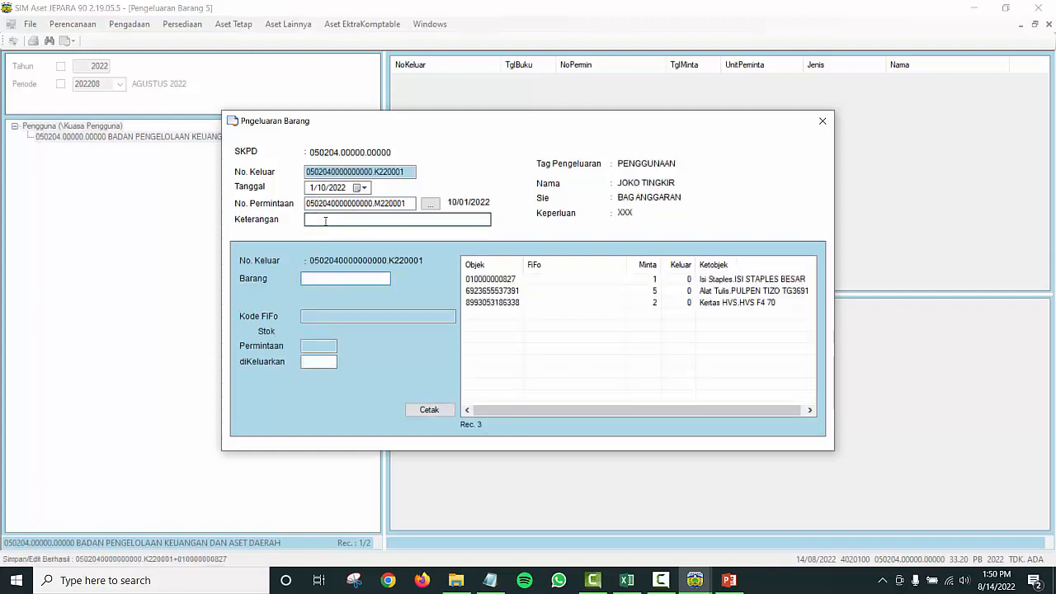
Step: Save the Isi Staples line with 1 issued and acknowledge the confirmation
left_click(481, 281)
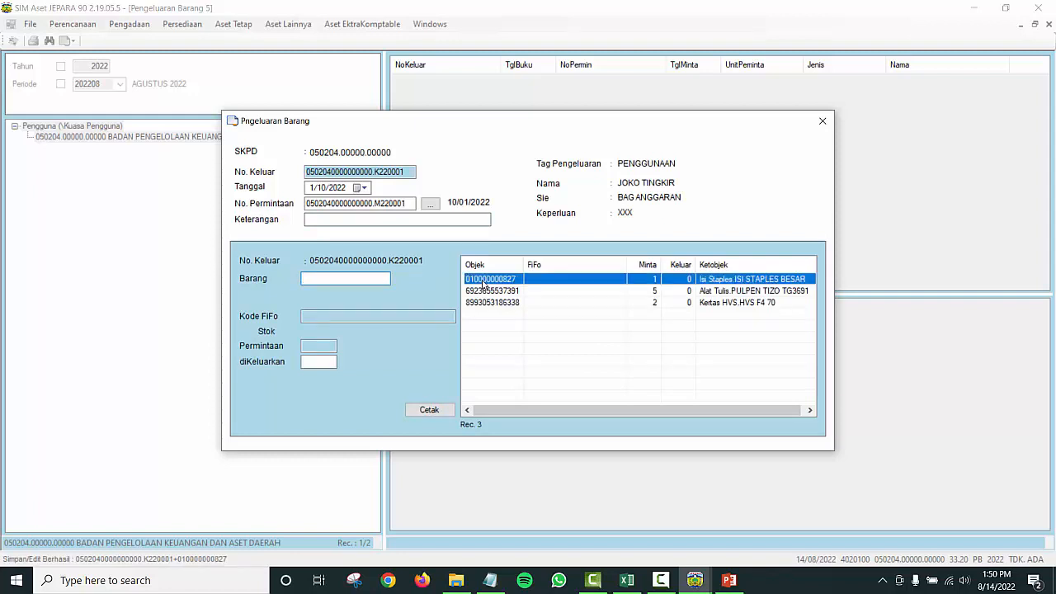
double_click(482, 281)
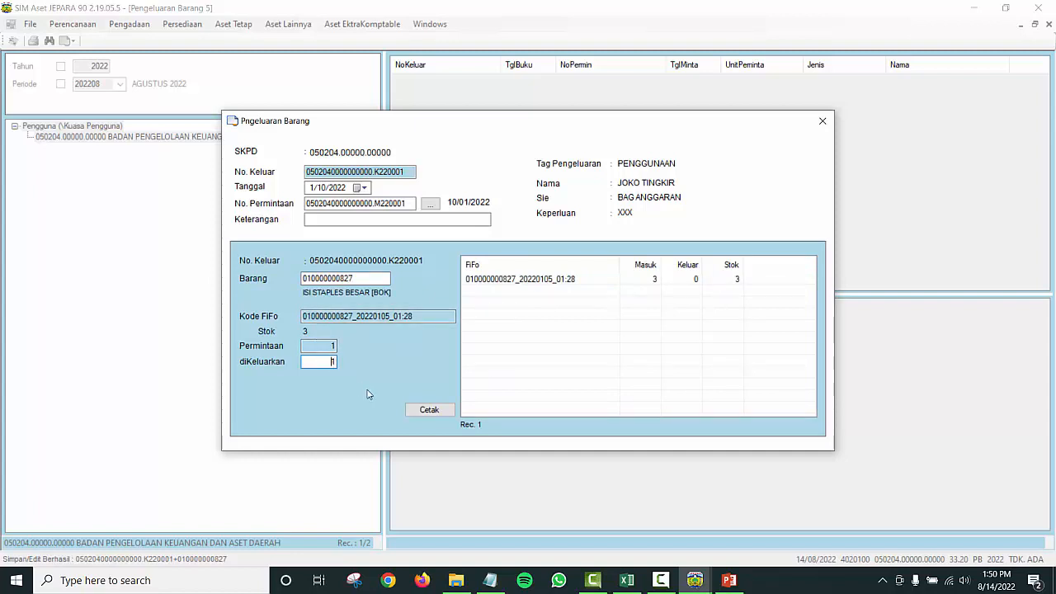
key("Return")
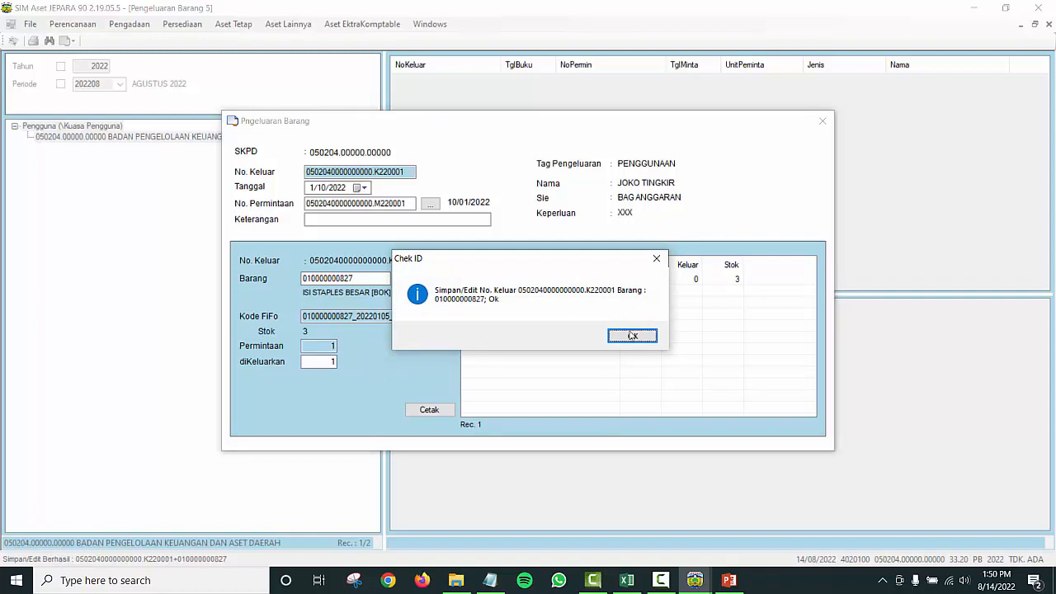
left_click(631, 336)
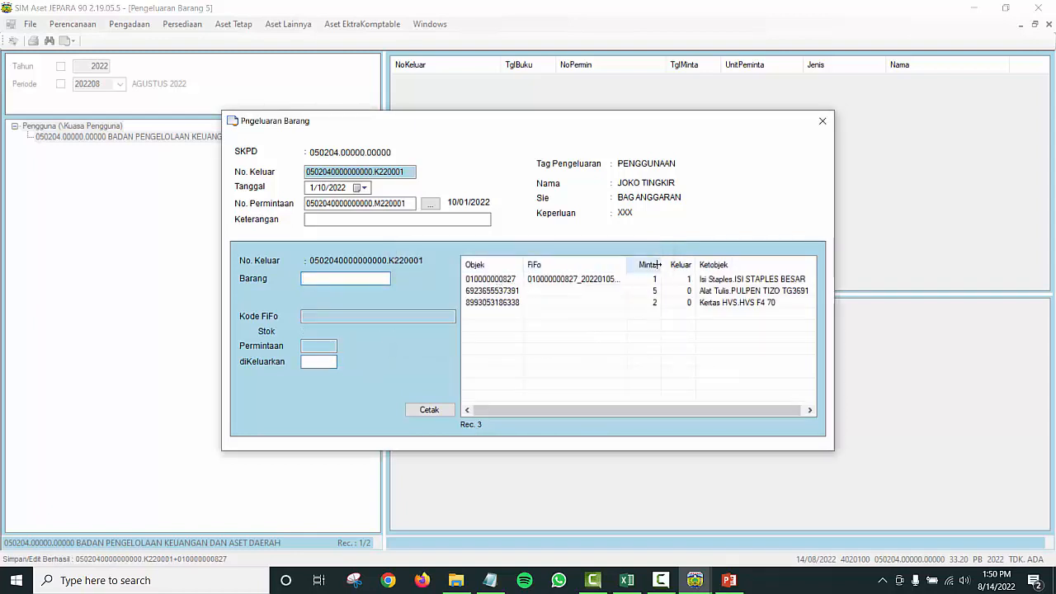
Step: Issue 5 PULPEN TIZO pens and 2 boxes of Kertas HVS F4 70, then close the form
left_click(534, 281)
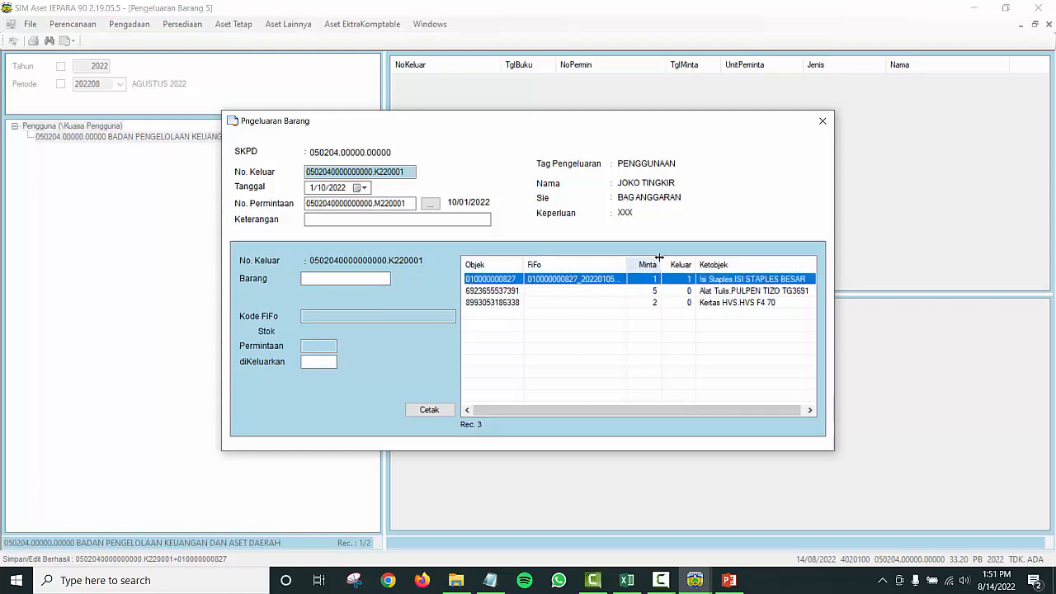
double_click(559, 297)
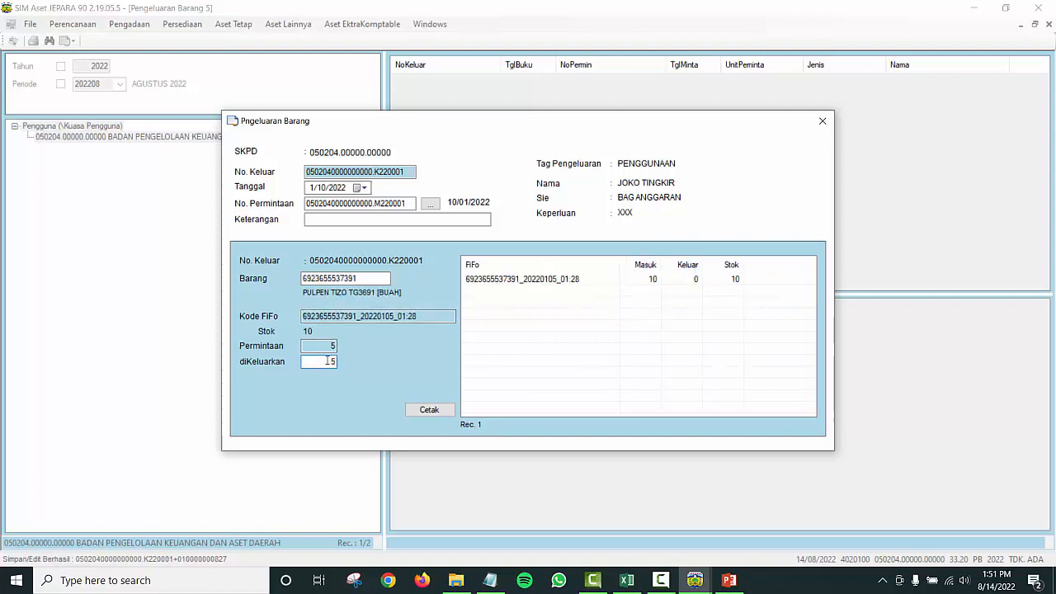
key("Return")
left_click(633, 336)
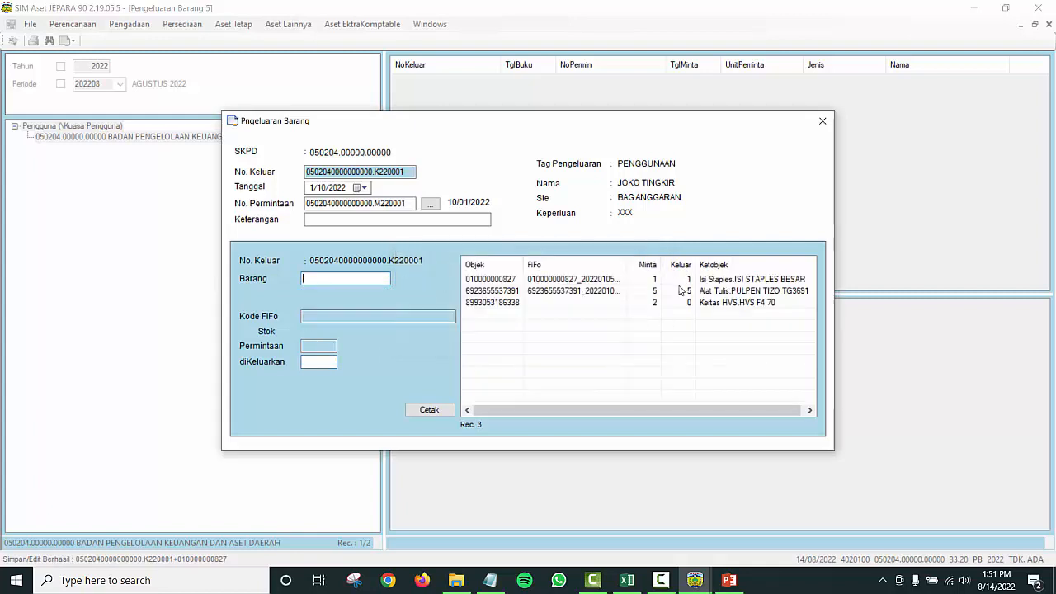
double_click(655, 302)
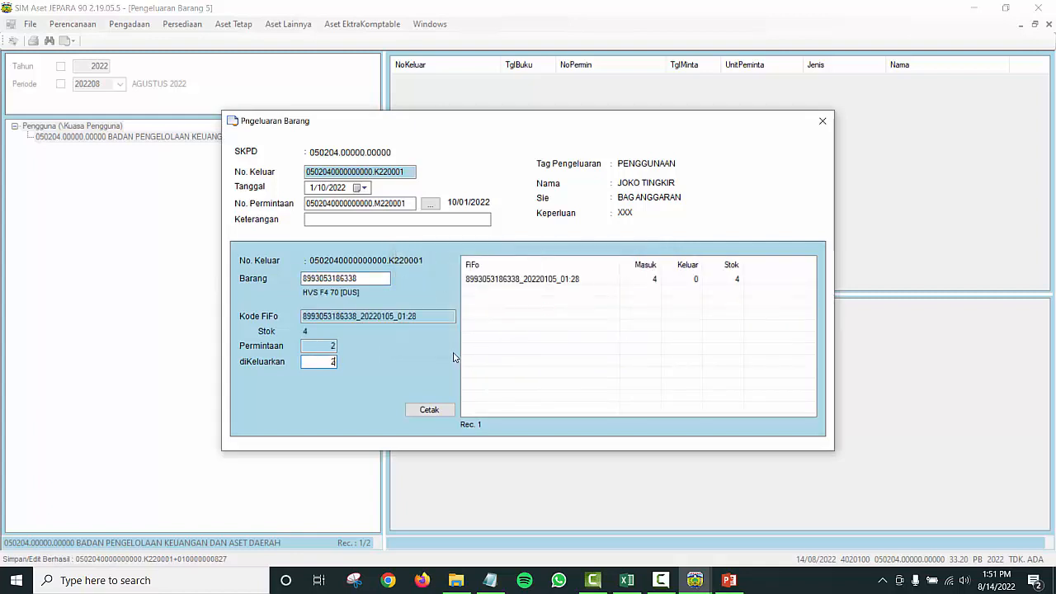
key("Return")
left_click(632, 337)
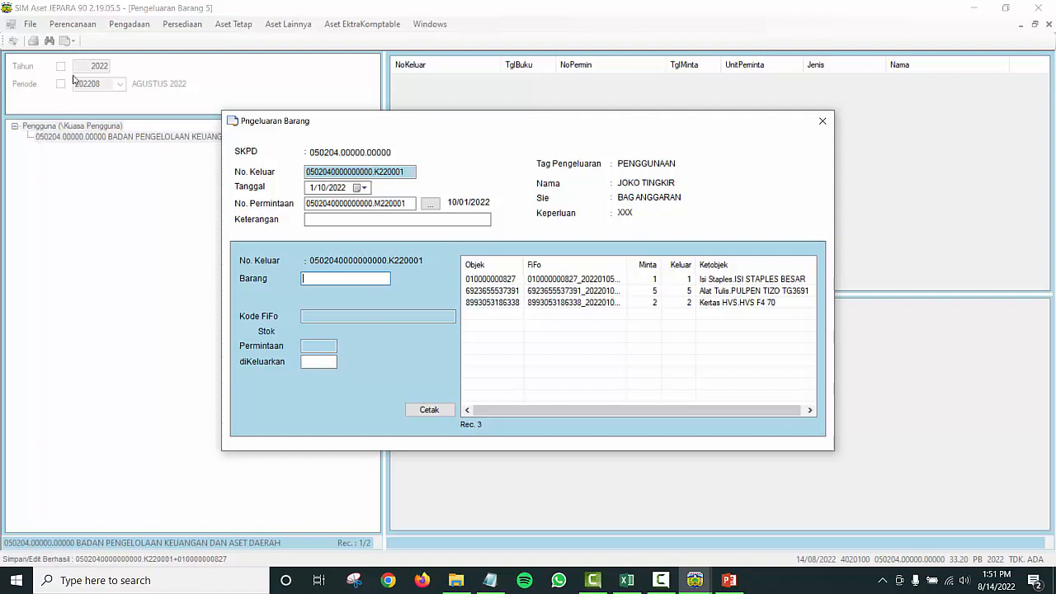
left_click(821, 122)
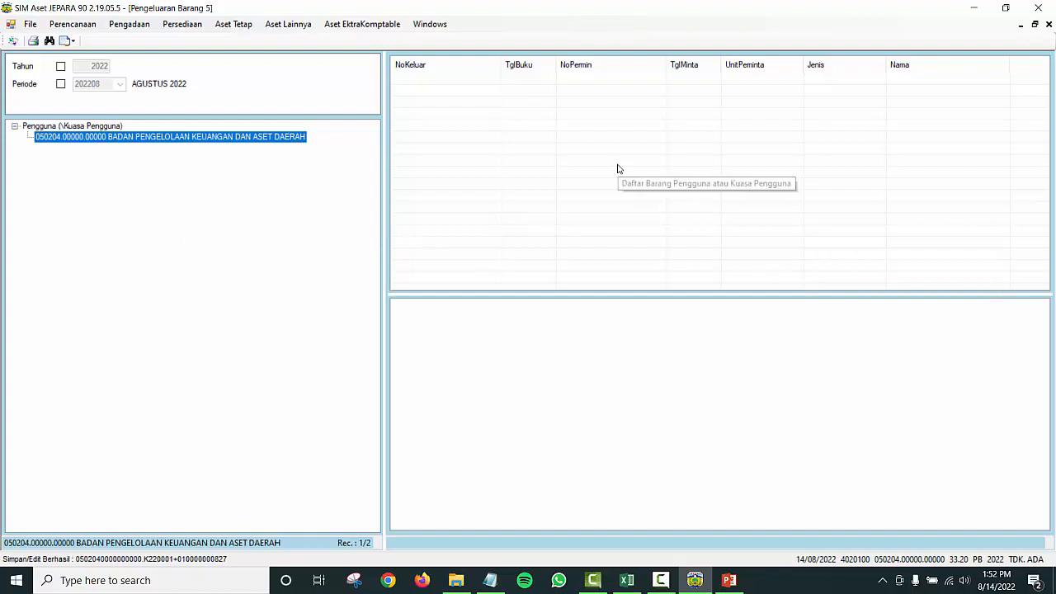
Step: Close the Pengeluaran Barang and Perhitungan Harga Perolehan windows and go to Persediaan > Administrasi > Pengungkapan
left_click(1048, 24)
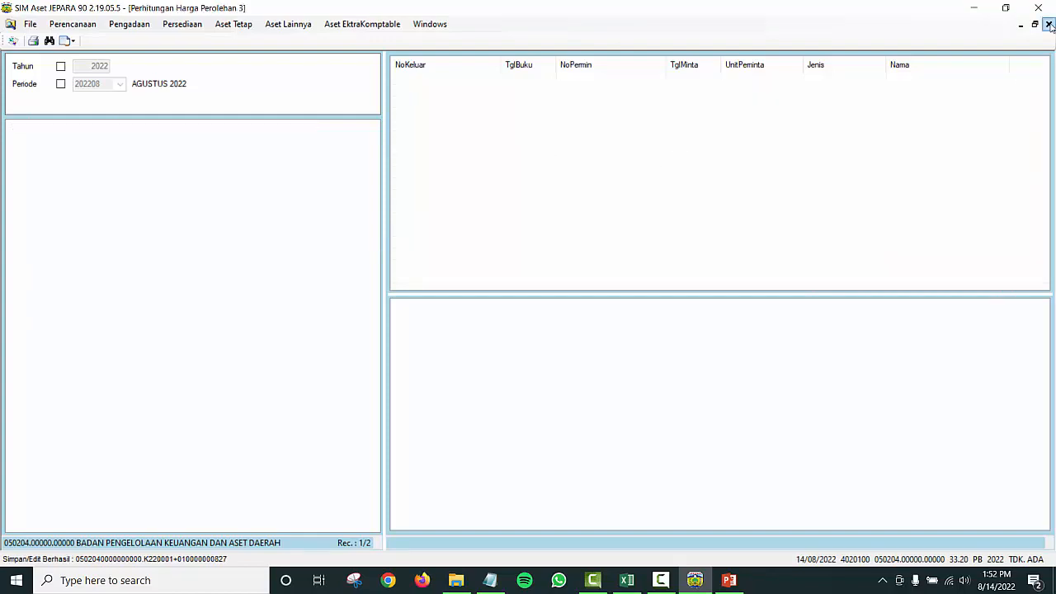
left_click(1048, 24)
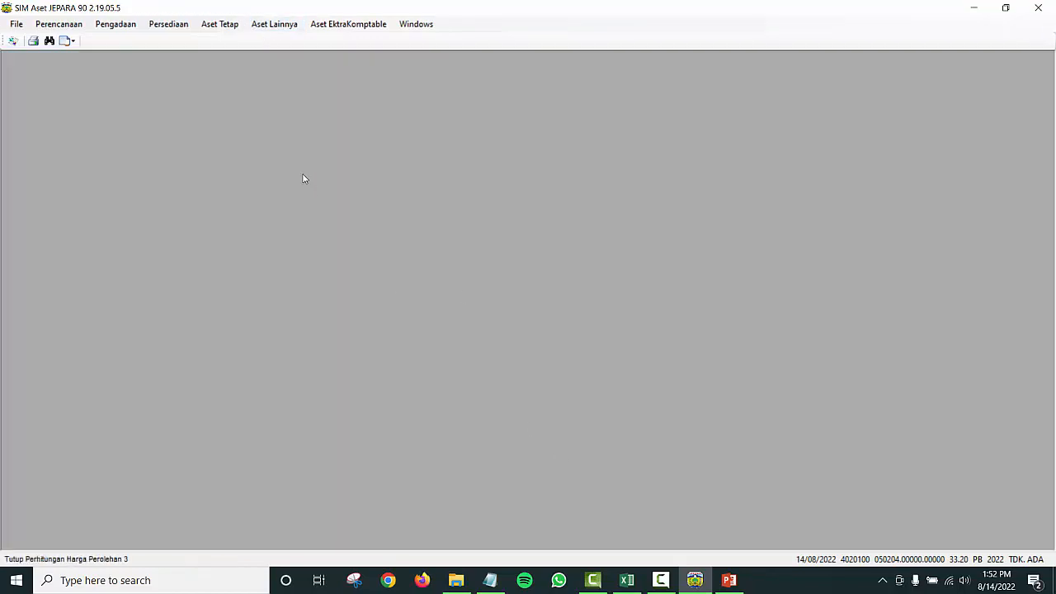
left_click(172, 27)
mouse_move(200, 60)
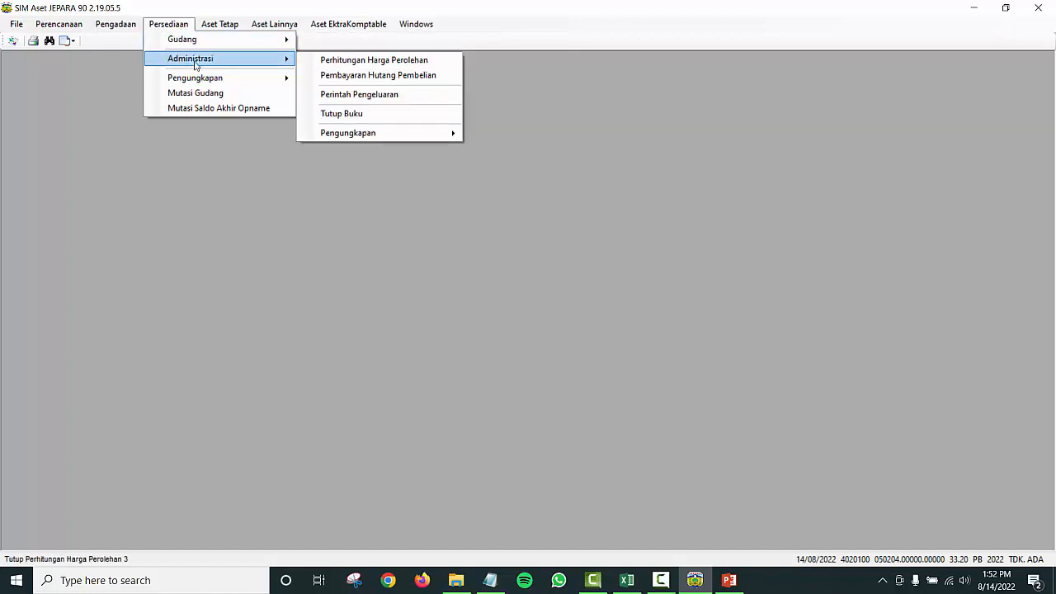
mouse_move(393, 135)
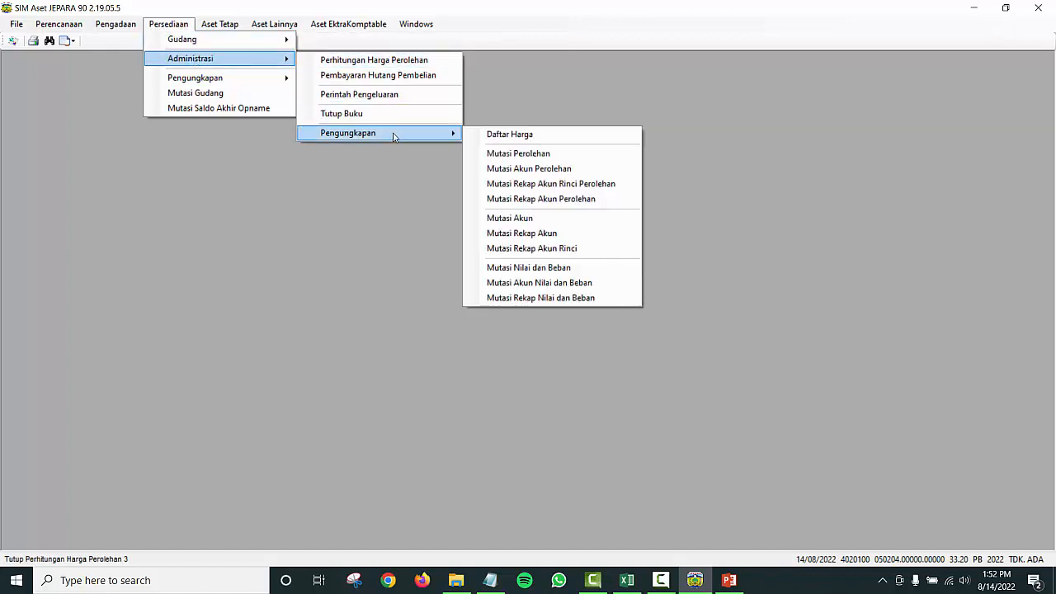
Step: Open Mutasi Rekap Akun Rinci Perolehan maximized and load the agency's account rows
left_click(564, 184)
left_click(577, 154)
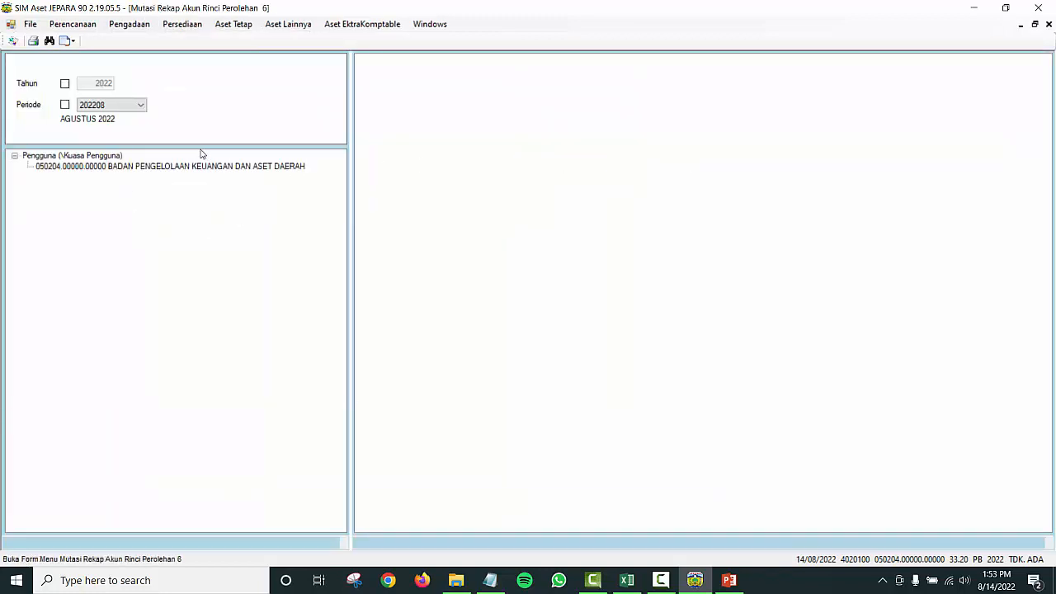
left_click(137, 167)
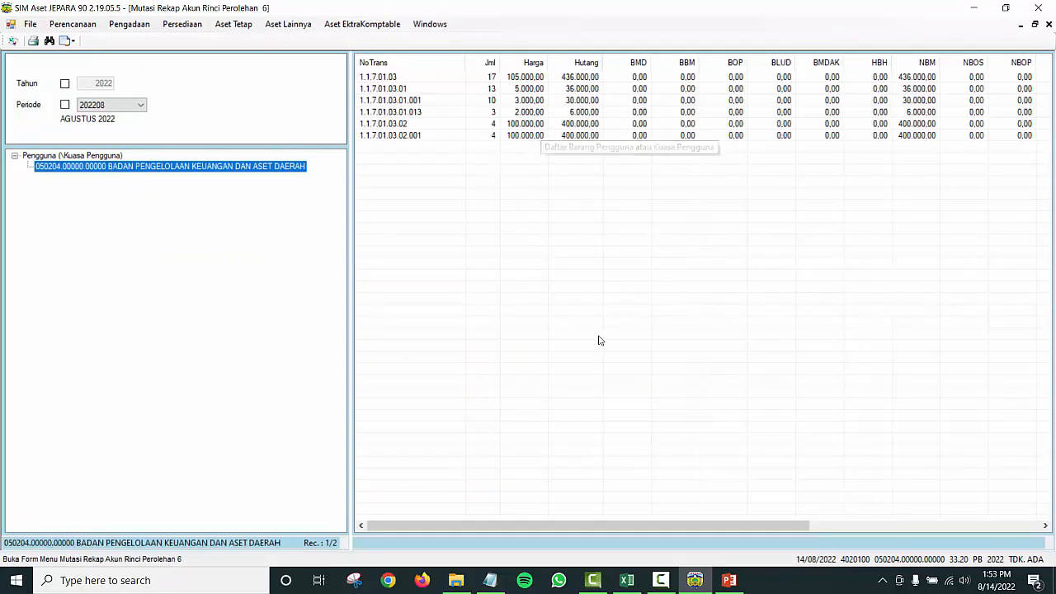
Step: Mark account rows 1.1.7.01.03.01 and 1.1.7.01.03.02, then print the report
left_click(417, 100)
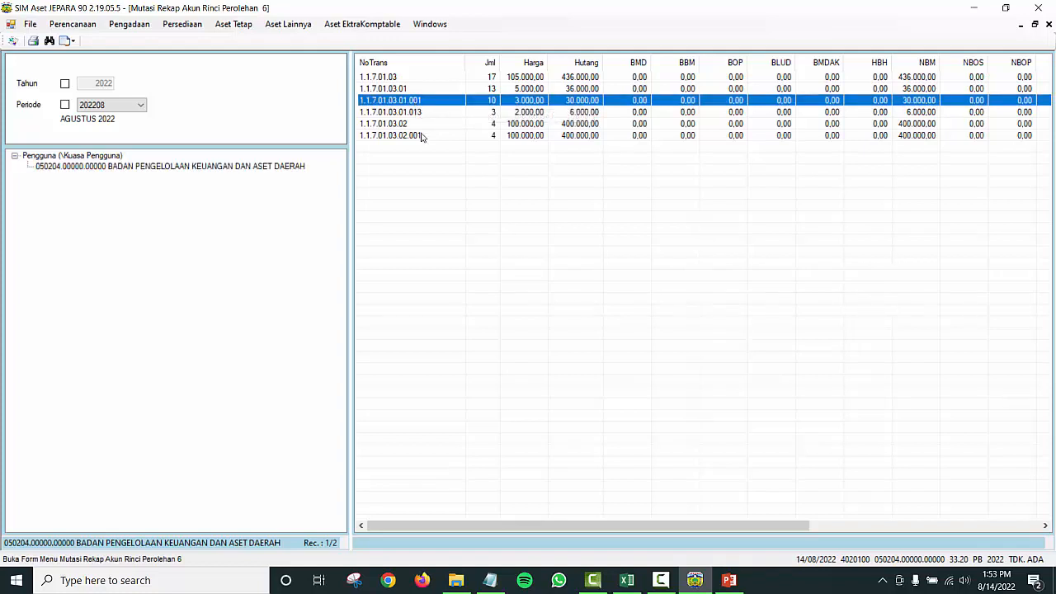
left_click(419, 136, "ctrl")
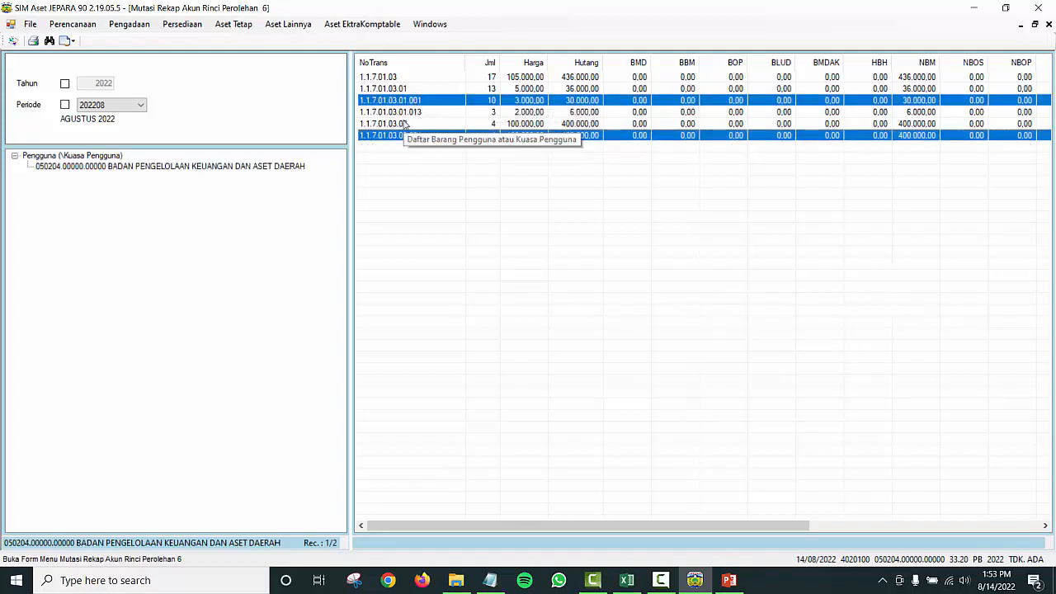
left_click(406, 89)
left_click(408, 124, "ctrl")
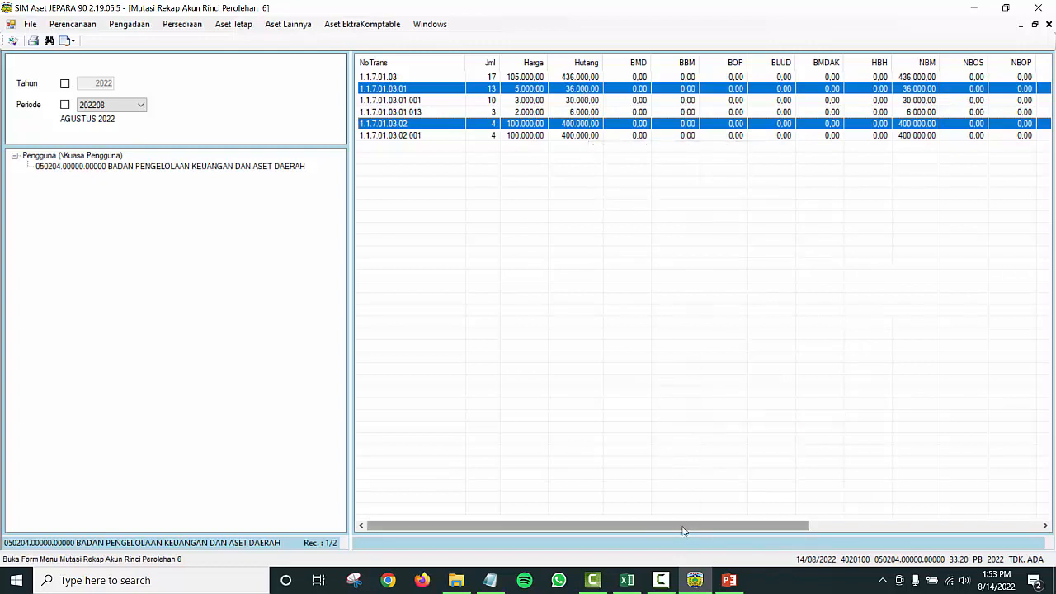
left_click_drag(683, 531, 742, 524)
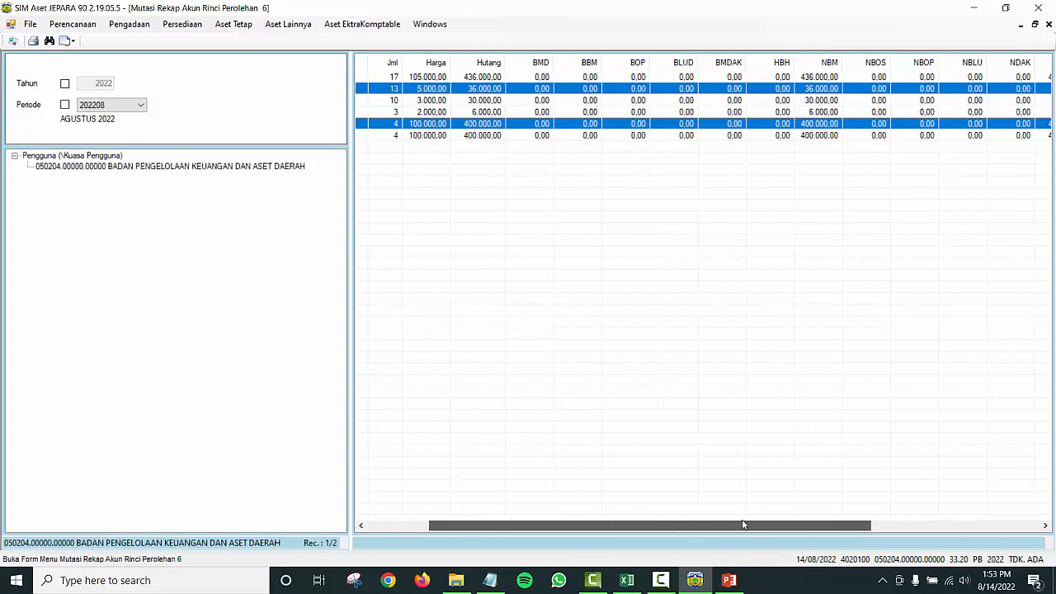
left_click_drag(743, 525, 597, 214)
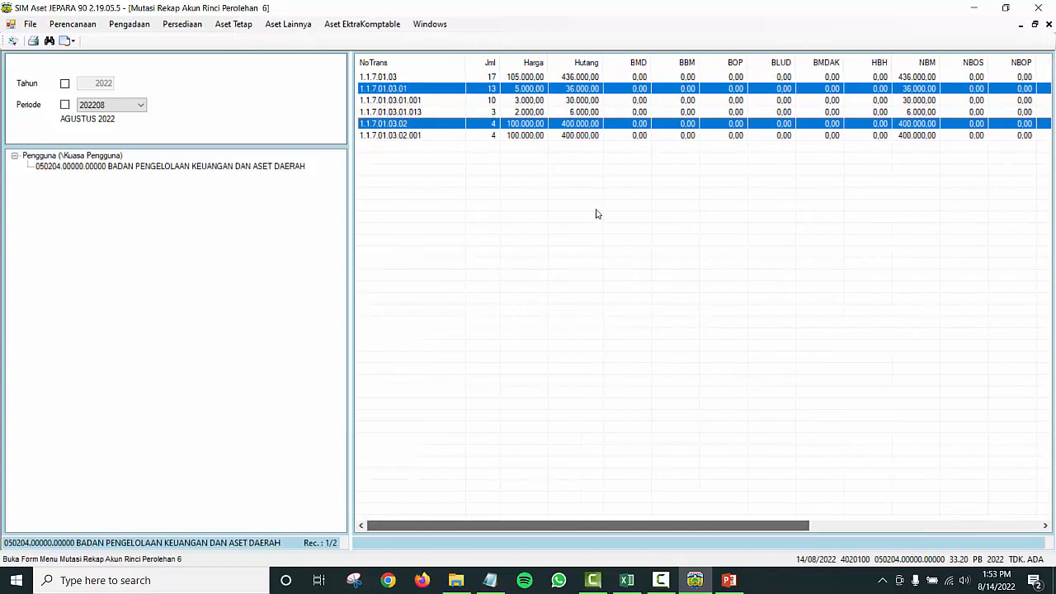
left_click(33, 43)
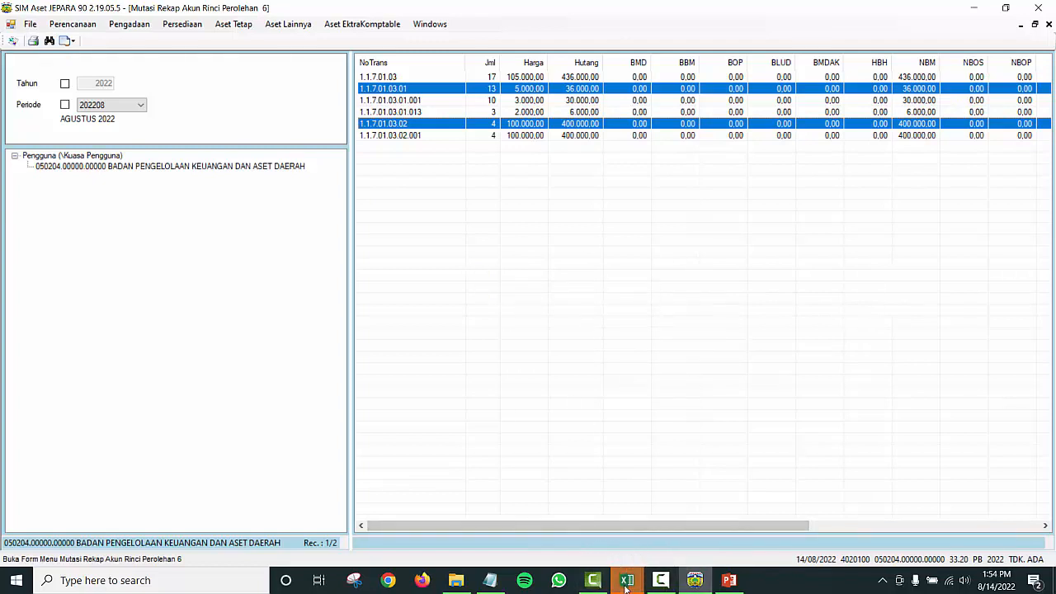
Step: Maximize the MutAnggakunRinci workbook and autofit column D to show Harga values
mouse_move(626, 584)
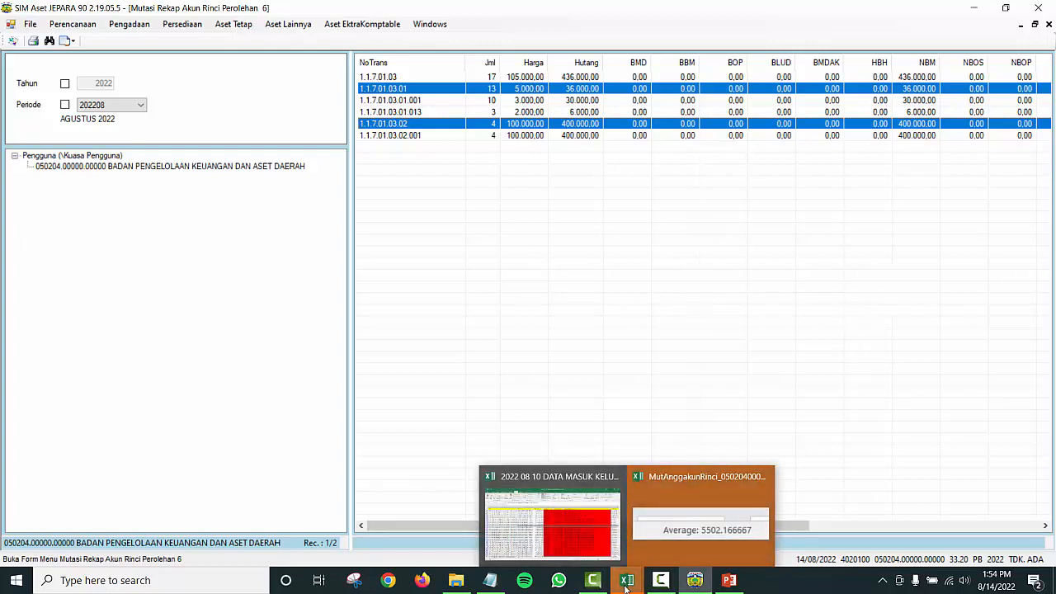
left_click(645, 518)
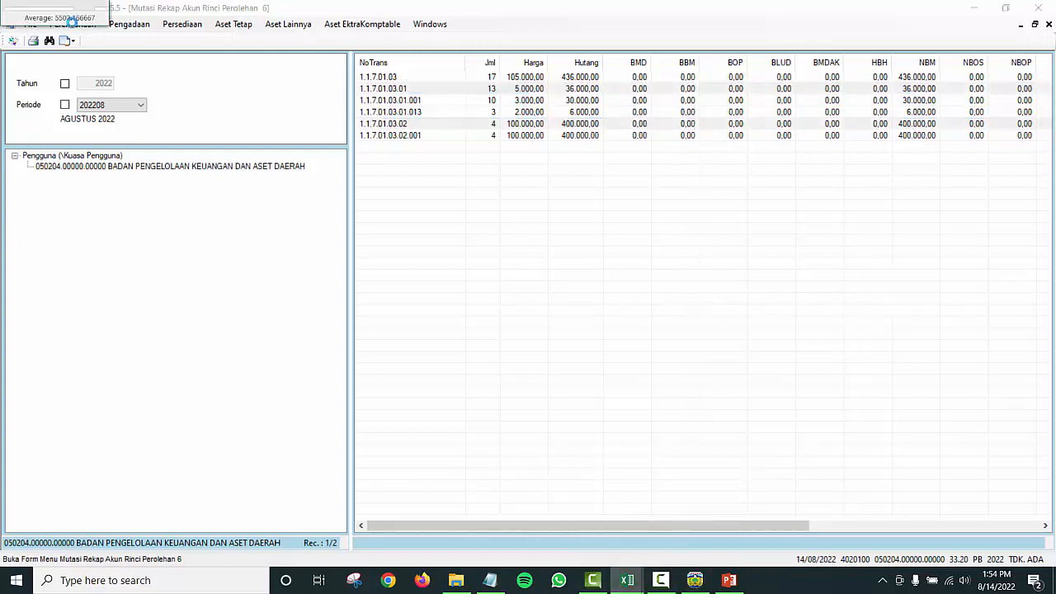
left_click_drag(110, 26, 542, 285)
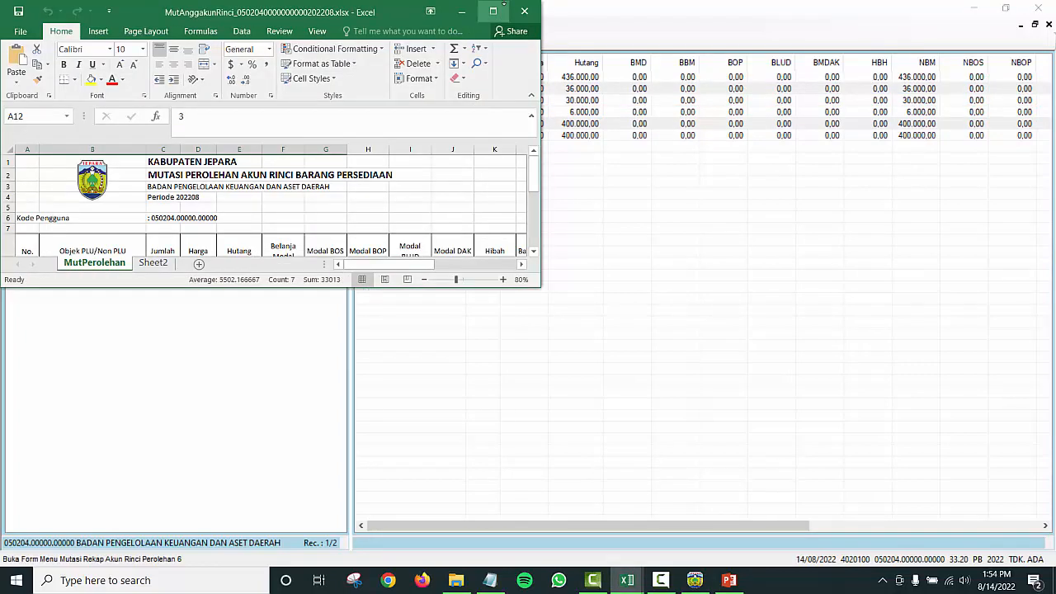
left_click(493, 9)
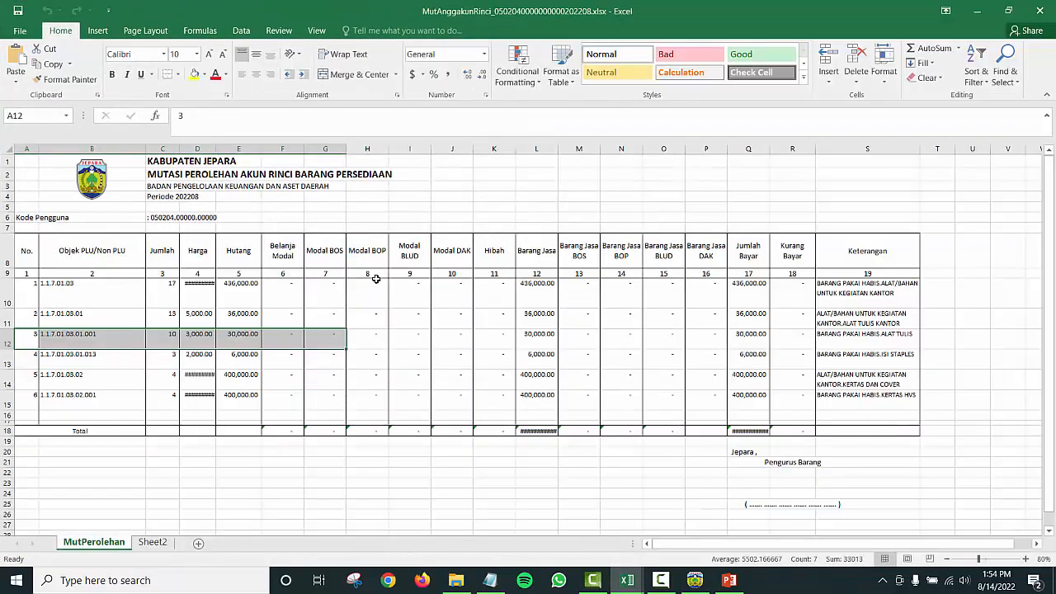
double_click(216, 148)
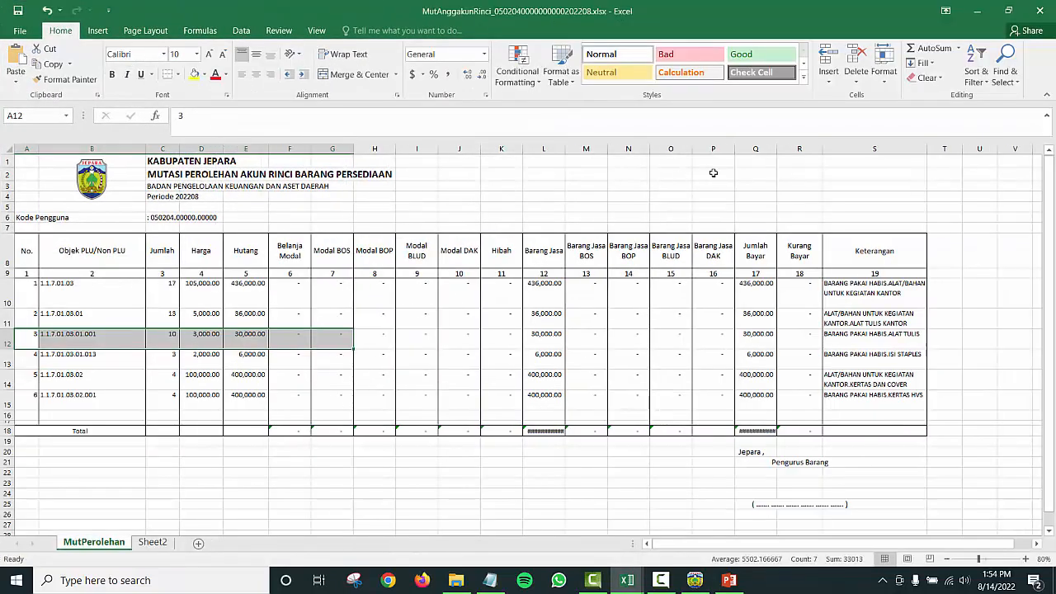
Step: Check rows 11 and 14 for accounts 1.1.7.01.03.01 and 1.1.7.01.03.02, then return to SIM Aset
left_click(702, 379)
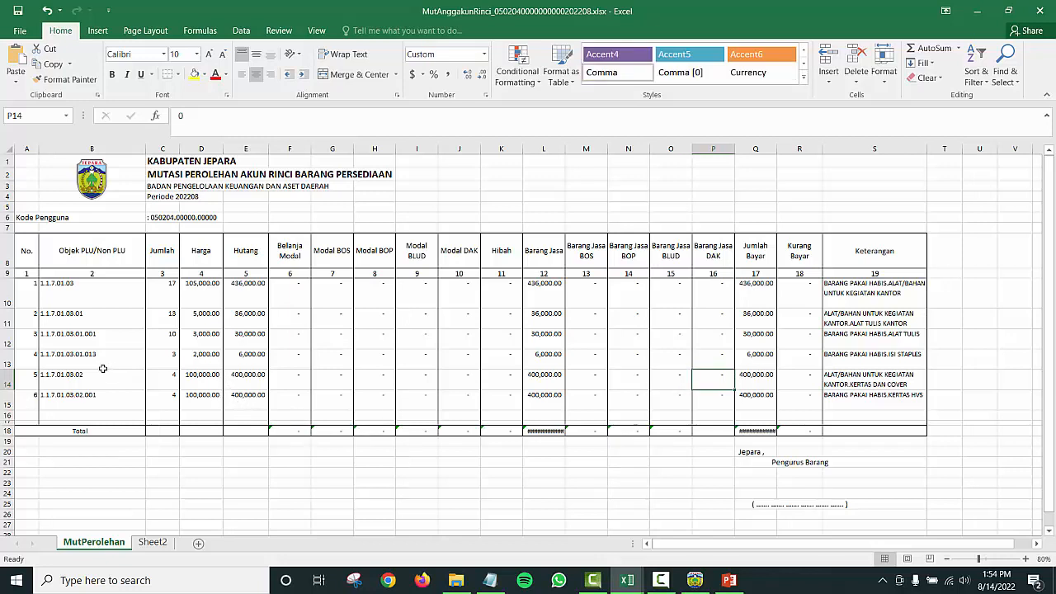
left_click(3, 318)
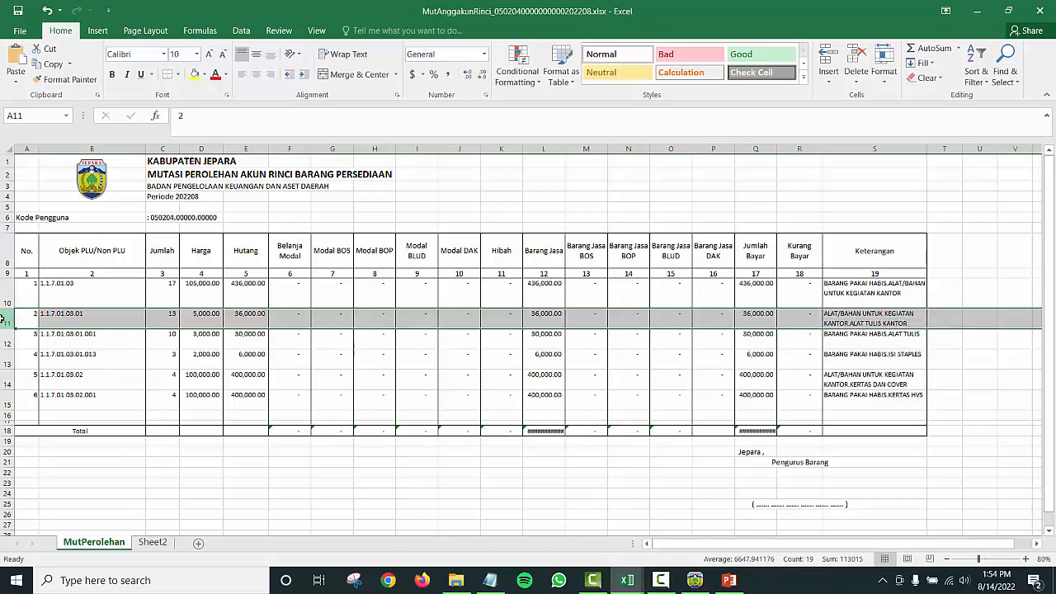
left_click(5, 380, "ctrl")
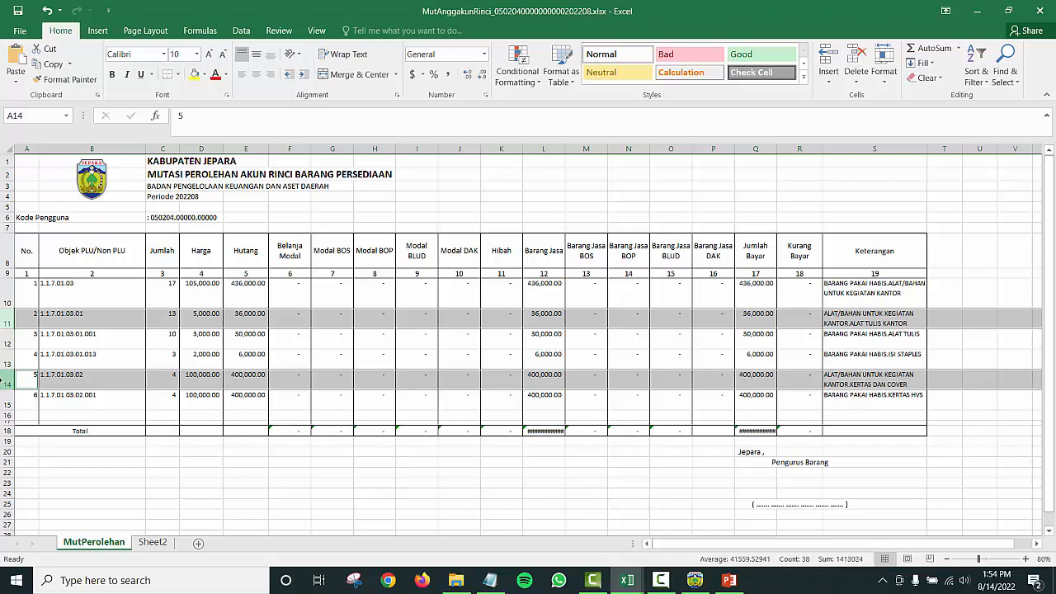
left_click(182, 440)
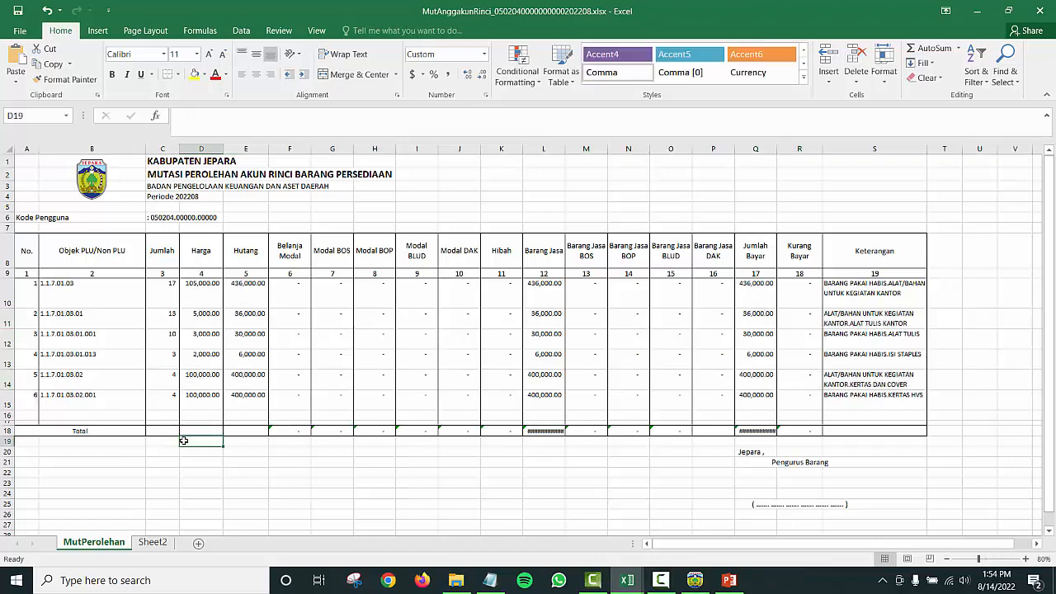
left_click(6, 272)
key("alt+Tab")
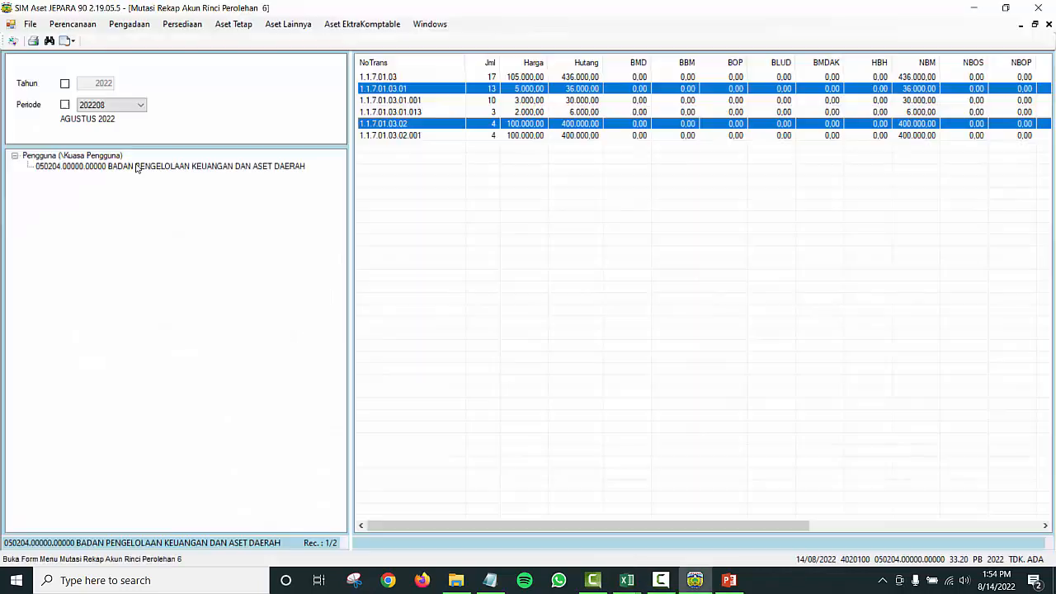
Step: Open LAP.pdf from AYE > 2022 07 13 REKON TRIWULAN 2 TH 2022 > SMP 1 BANGSRI
key("alt+Tab")
key("alt+Tab")
key("alt+Tab")
key("alt+Tab")
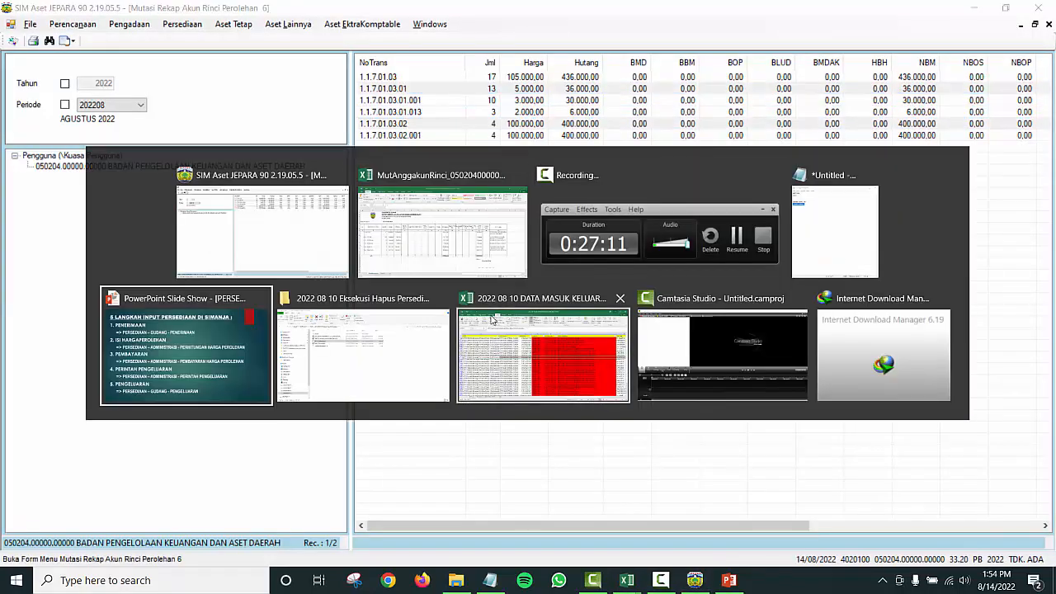
key("alt+Tab")
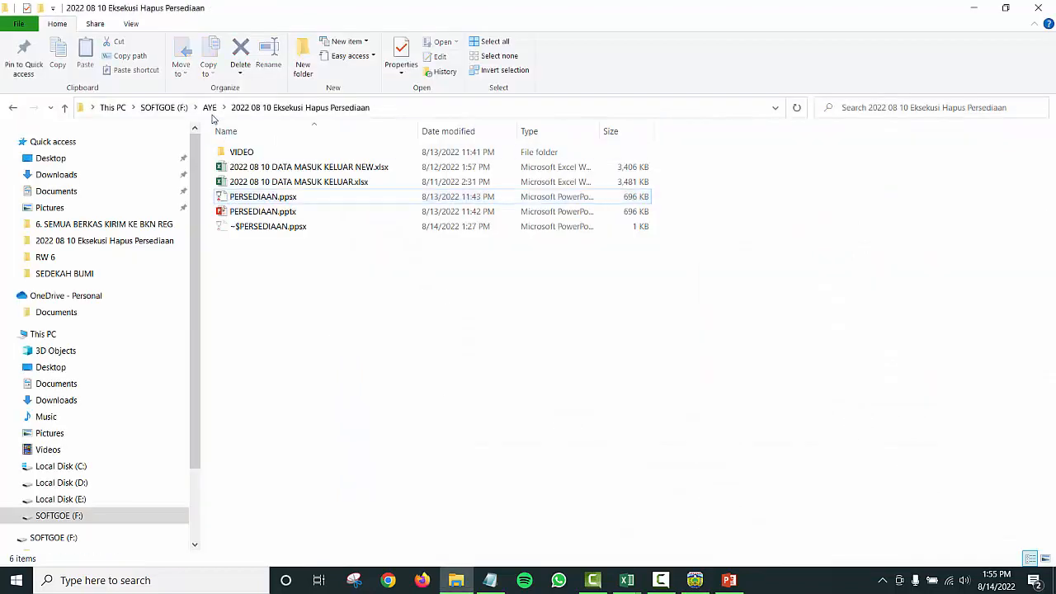
left_click(210, 108)
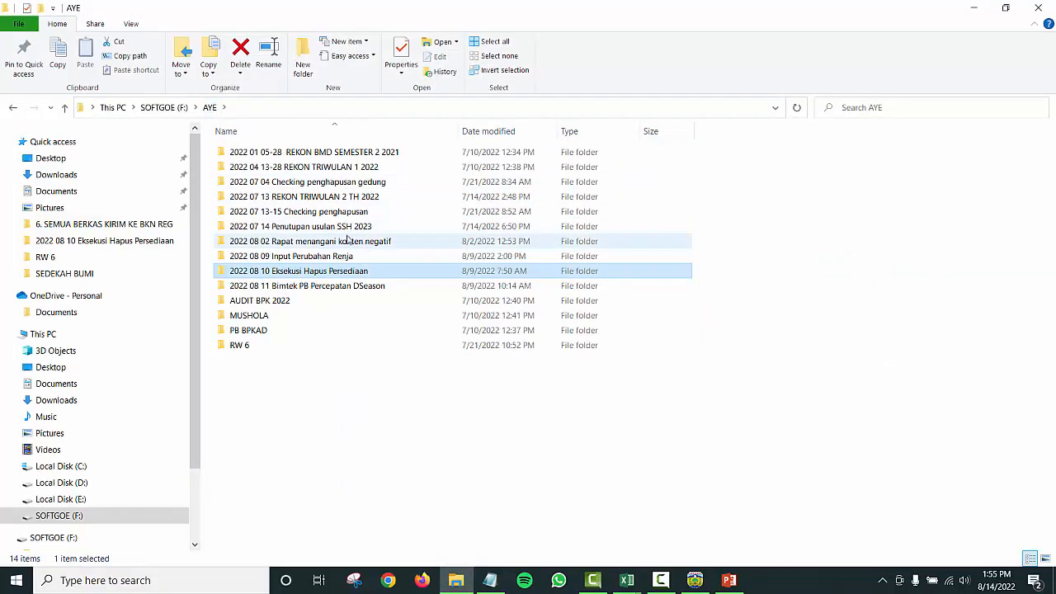
double_click(347, 198)
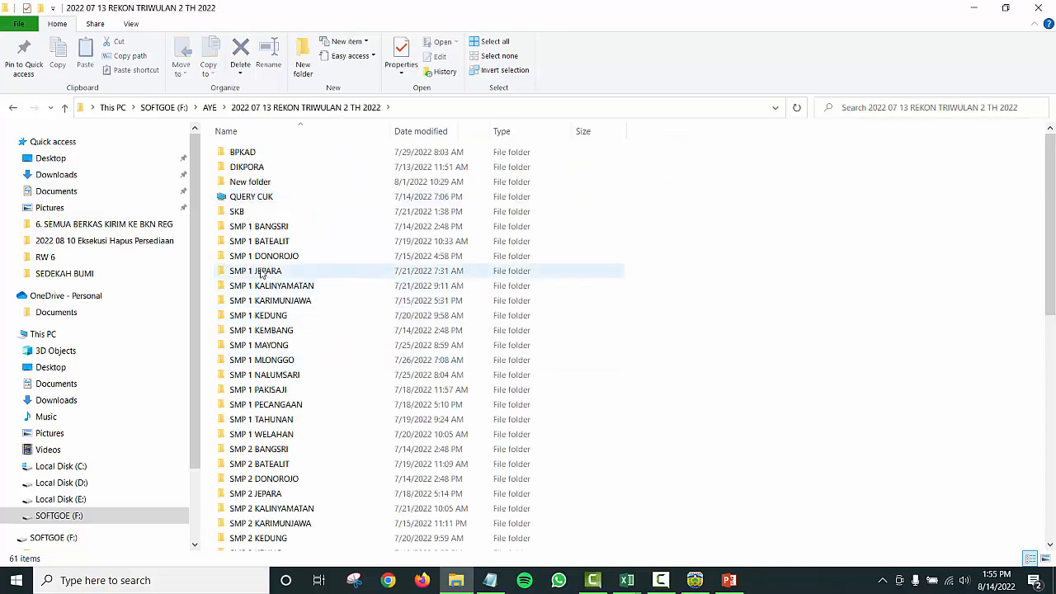
left_click(276, 228)
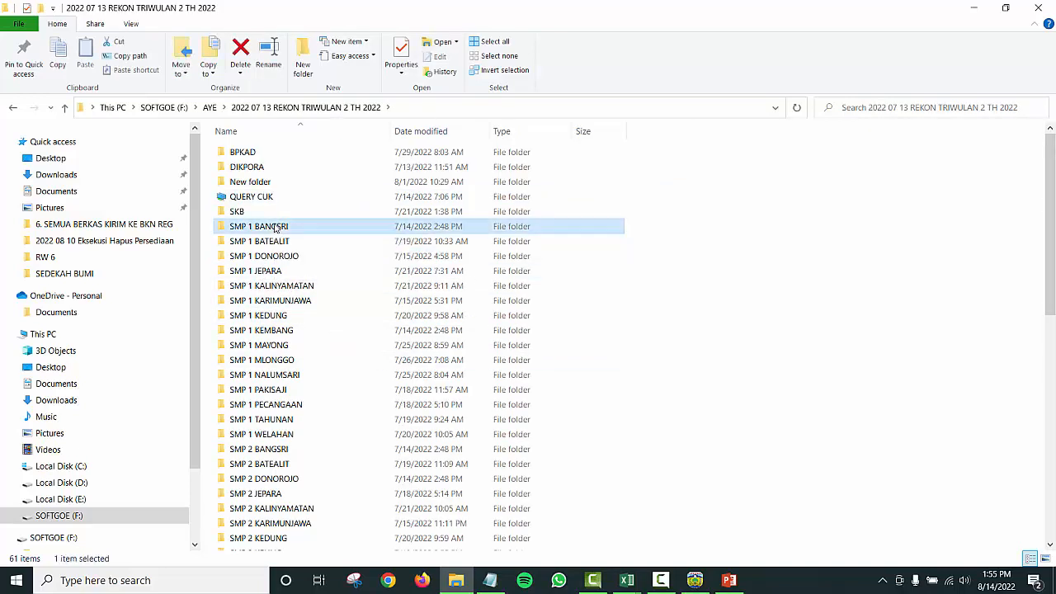
double_click(276, 229)
double_click(238, 167)
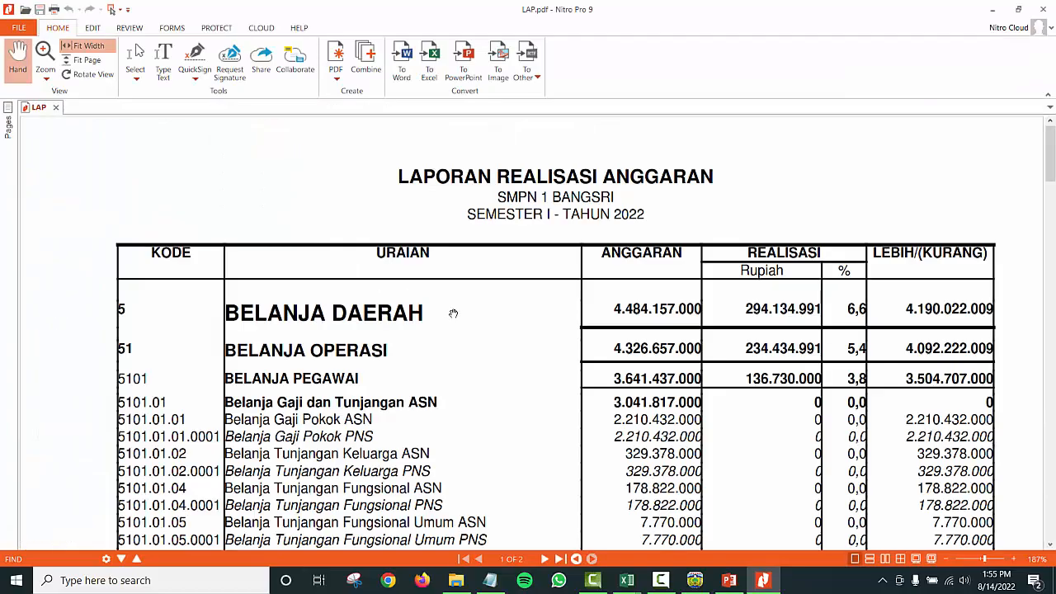
Step: Read LAP.pdf down to the BELANJA BARANG DAN JASA rows, then switch to the MutAnggakunRinci workbook
scroll(452, 311, "down", 4)
scroll(342, 241, "up", 2)
scroll(343, 241, "up", 3)
scroll(606, 308, "down", 4)
scroll(569, 293, "up", 1)
scroll(577, 298, "down", 2)
scroll(527, 281, "down", 4)
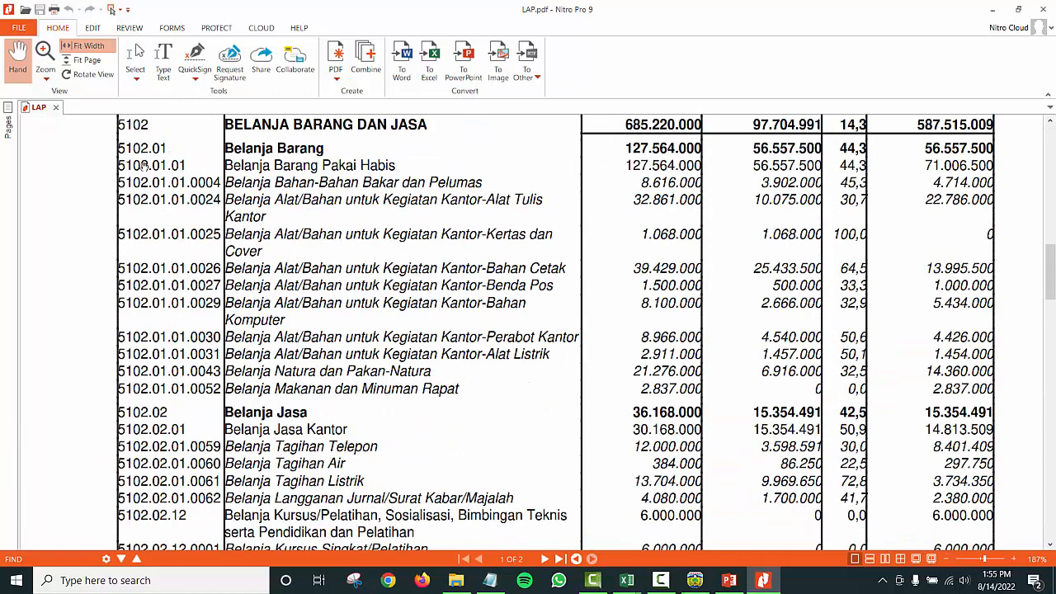
left_click_drag(170, 169, 378, 170)
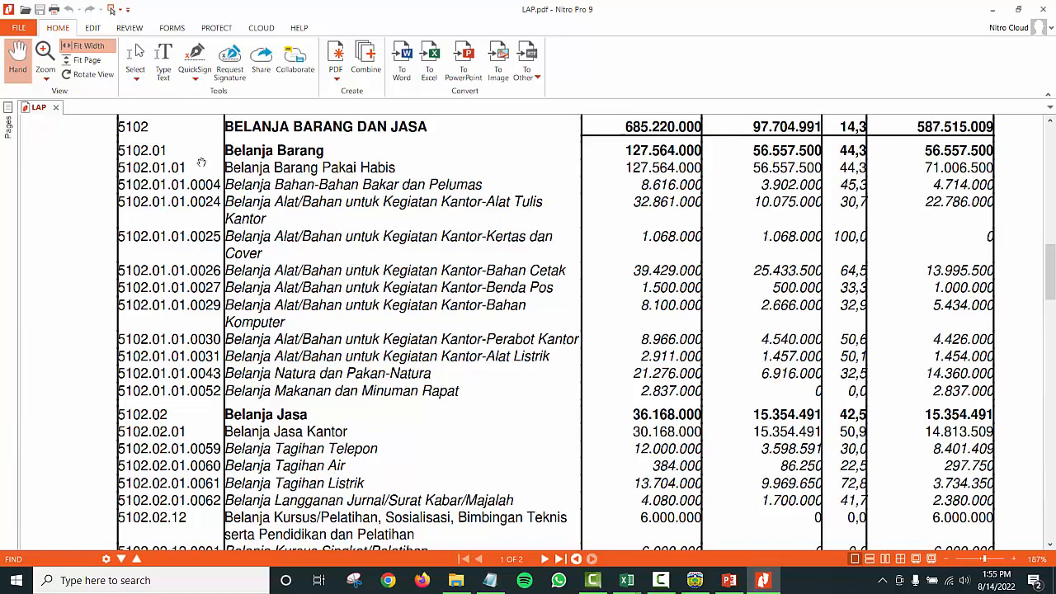
key("alt+Tab")
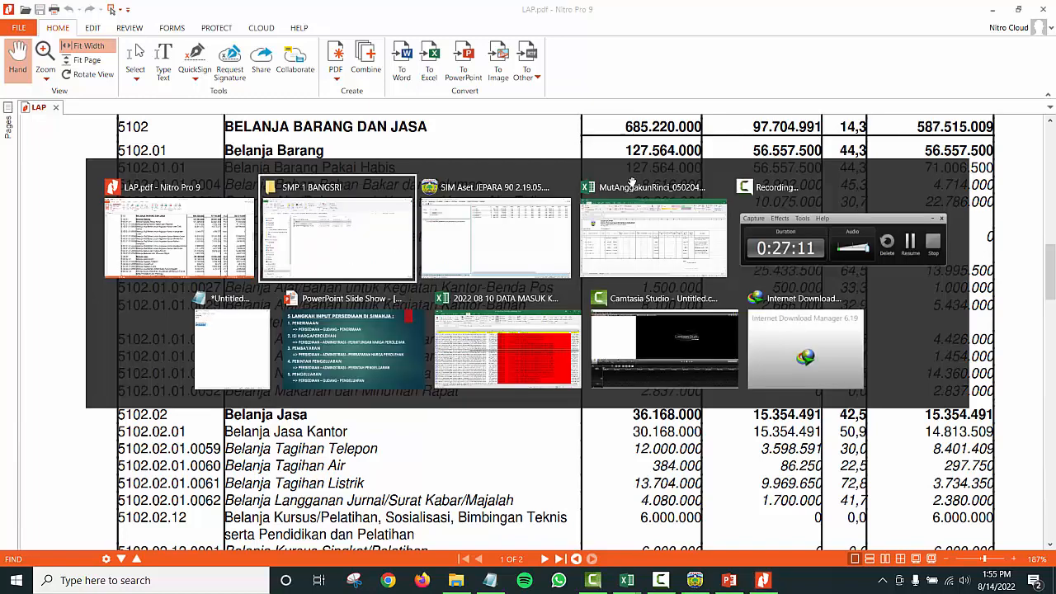
key("alt+Tab")
key("alt+Tab")
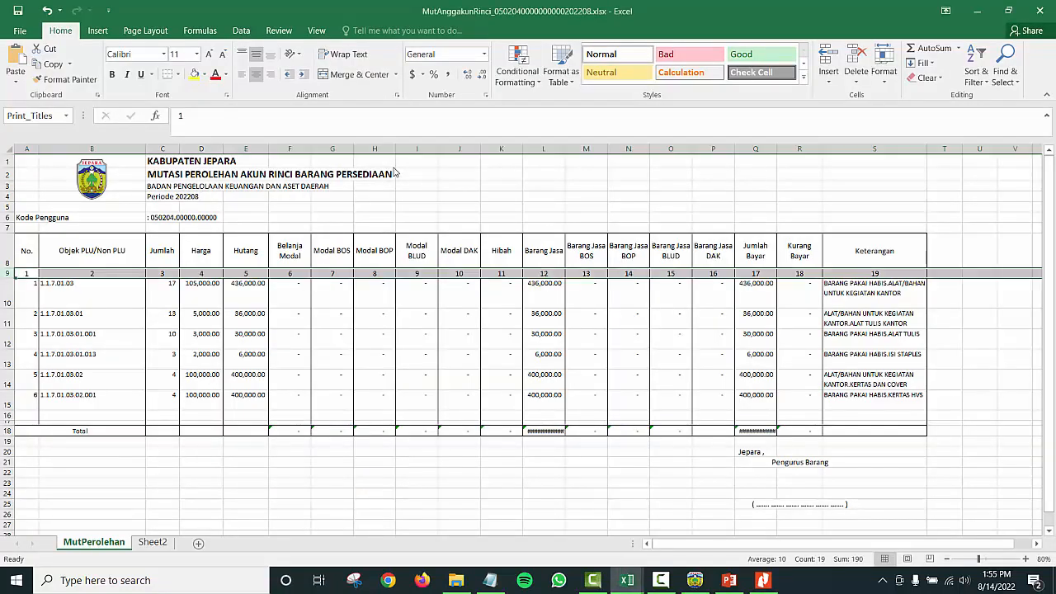
Step: Add filter dropdowns to header row 9, inspect the column 2 filter unchanged, and select rows 12–13
left_click(24, 306)
left_click(7, 274)
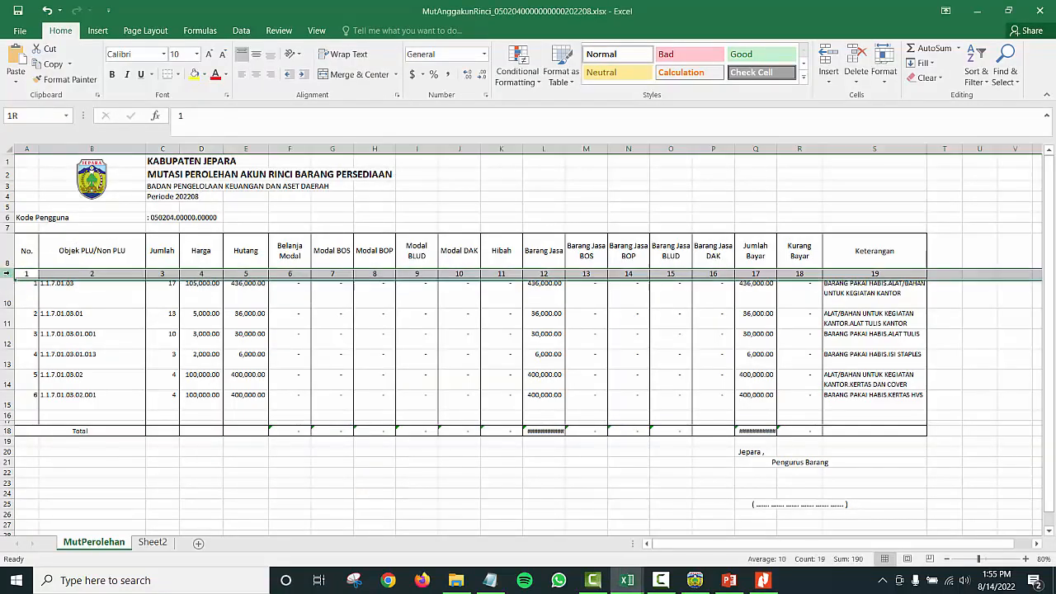
left_click(244, 29)
left_click(451, 66)
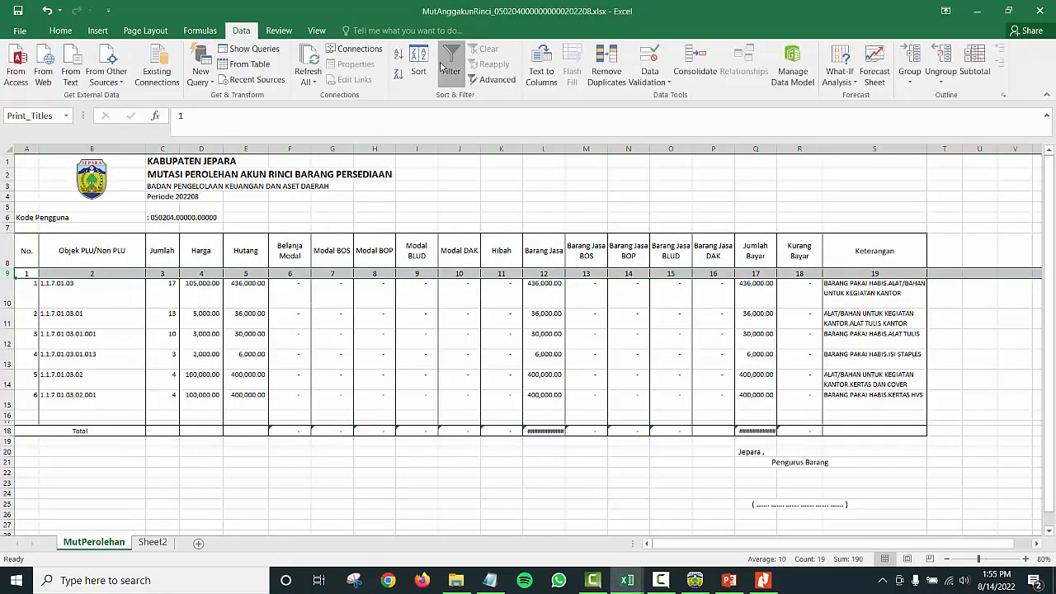
left_click(140, 273)
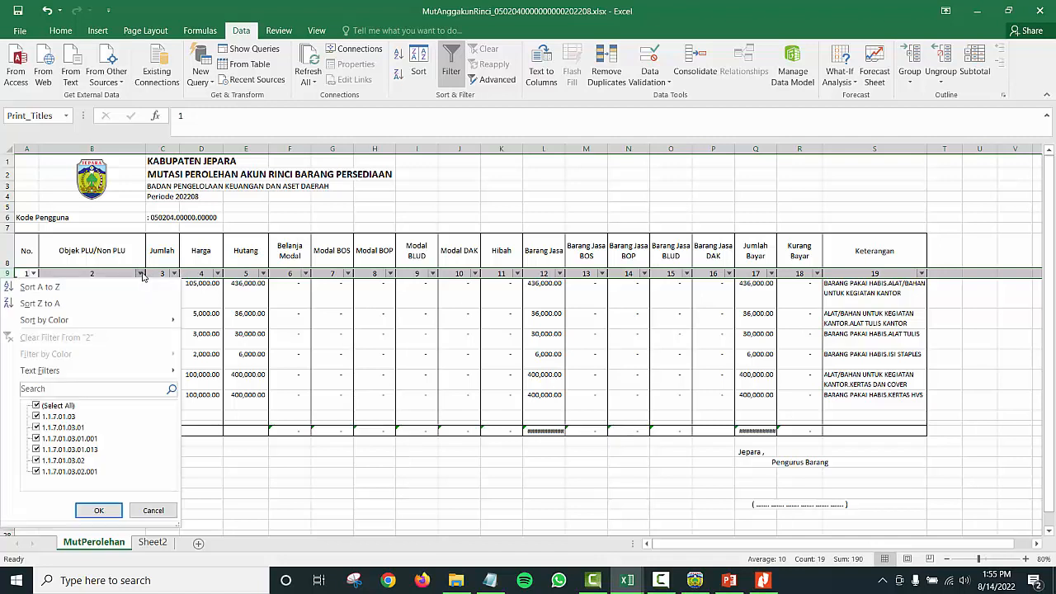
left_click(37, 406)
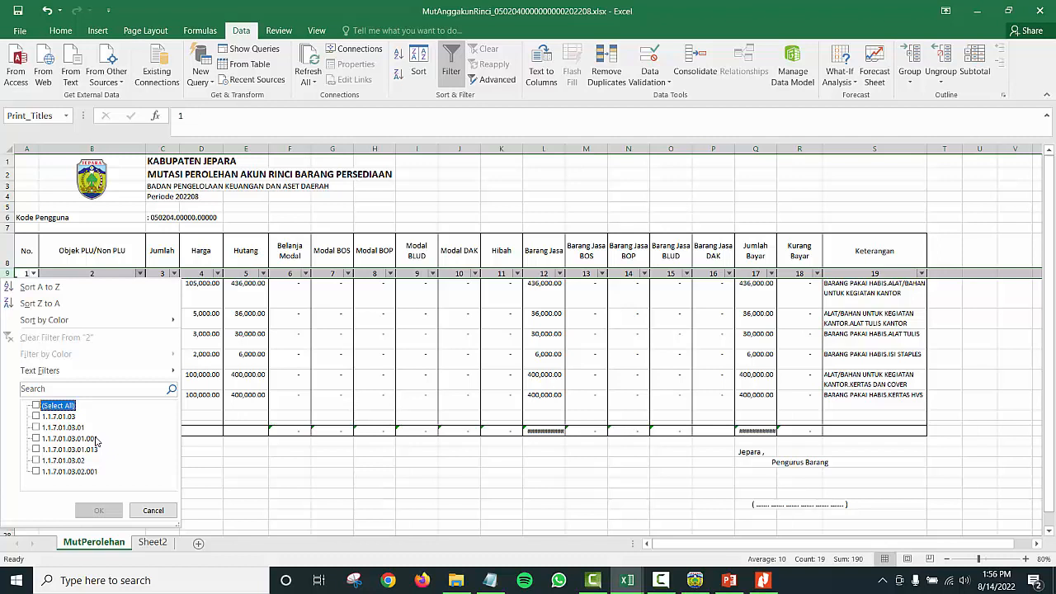
left_click(486, 308)
mouse_move(7, 338)
left_mouse_down()
mouse_move(7, 377)
mouse_move(8, 359)
left_mouse_up()
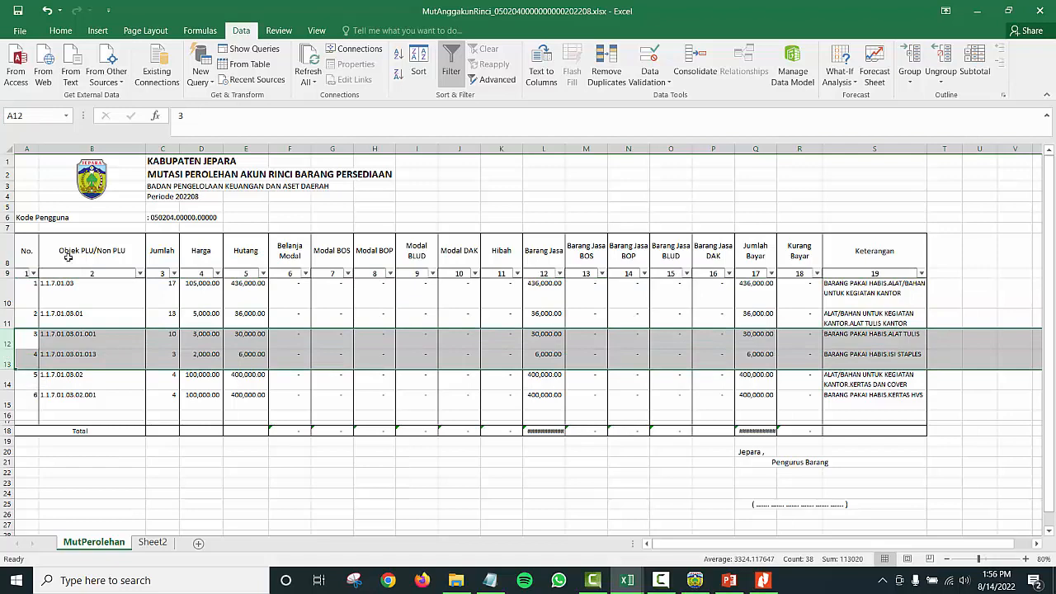
Step: Fill rows 12, 13 and 15 yellow and check their descriptions in column S
left_click(61, 31)
left_click(195, 76)
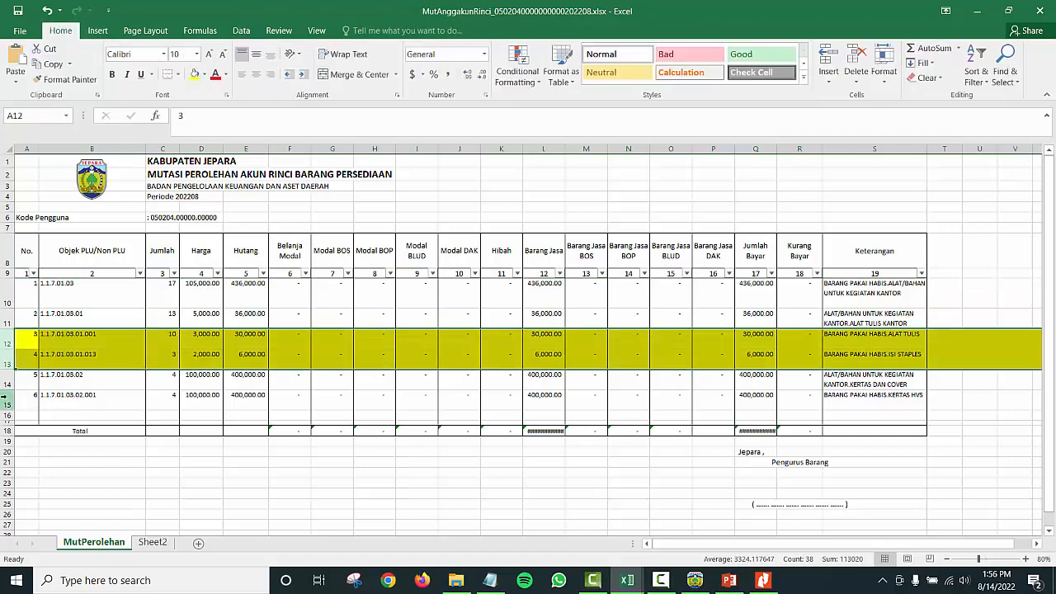
left_click(15, 399)
left_click(194, 75)
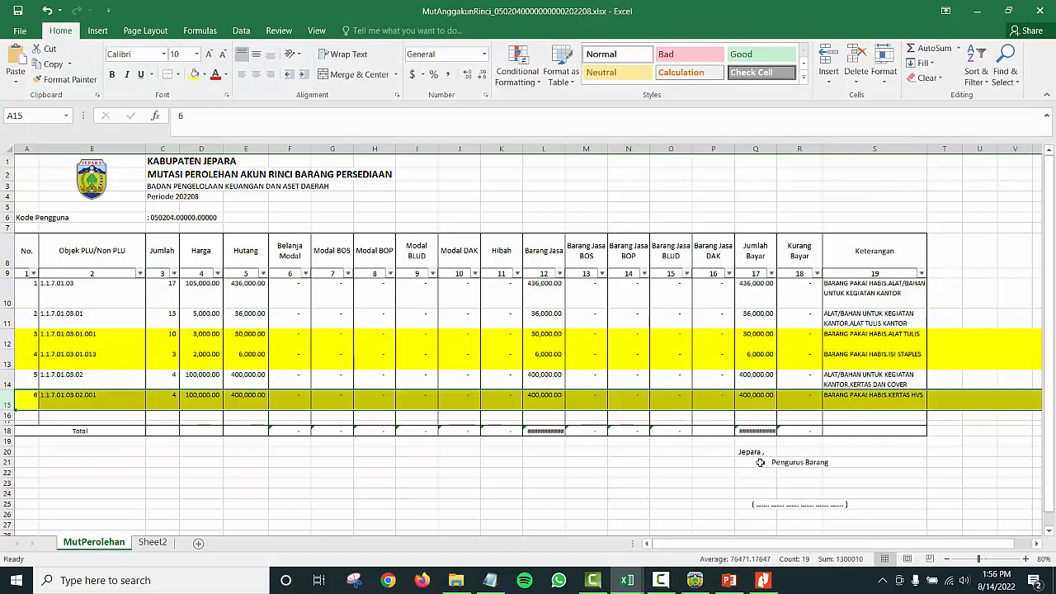
left_click(910, 356)
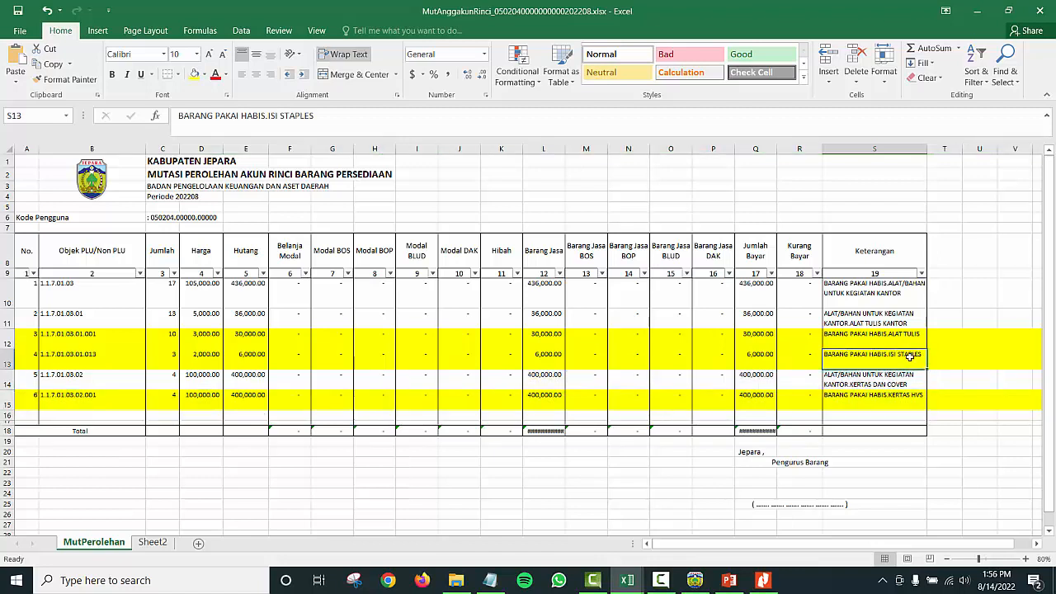
left_click(910, 340)
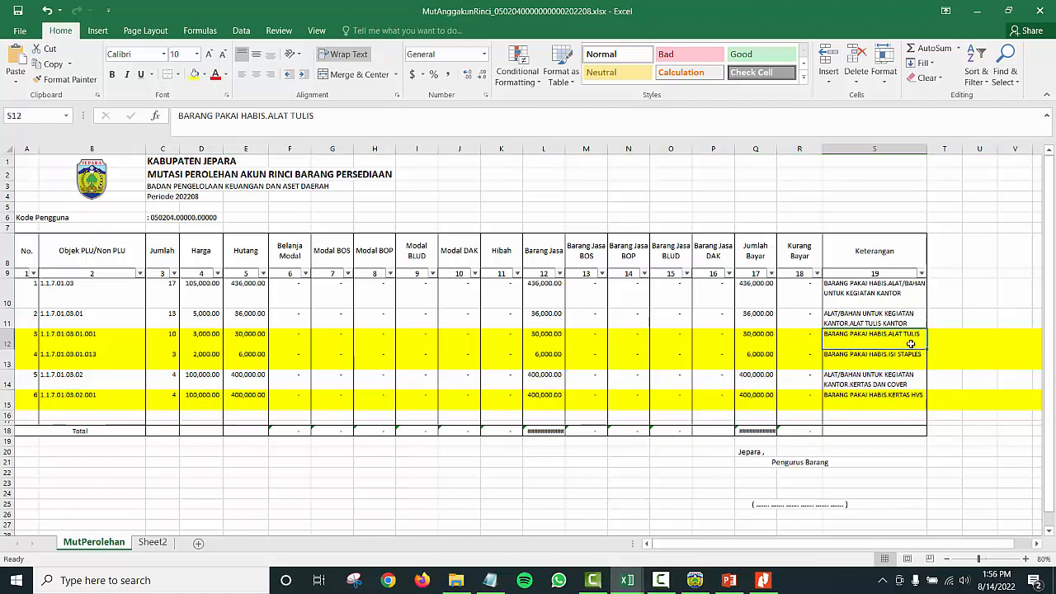
left_click(895, 405)
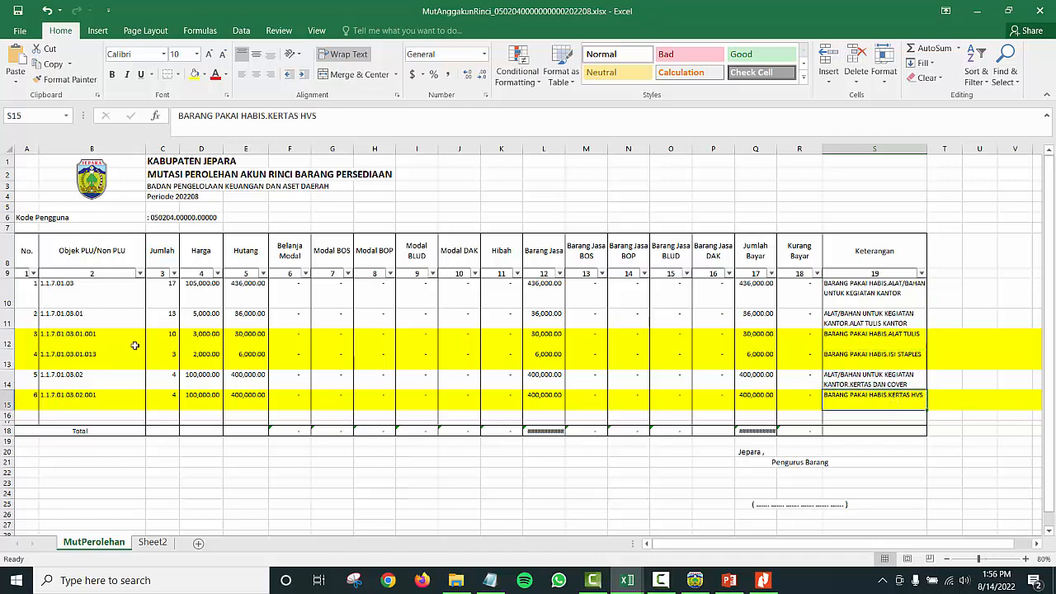
Step: Fill rows 11 and 14 light blue and review the column S descriptions for rows 11–15
left_click(7, 323)
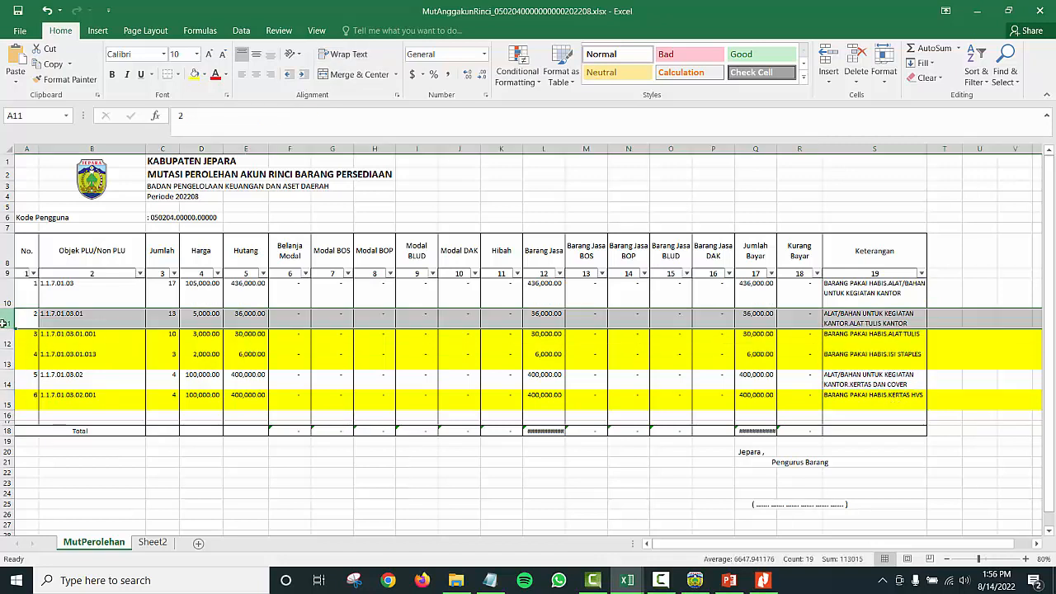
left_click(6, 384, "ctrl")
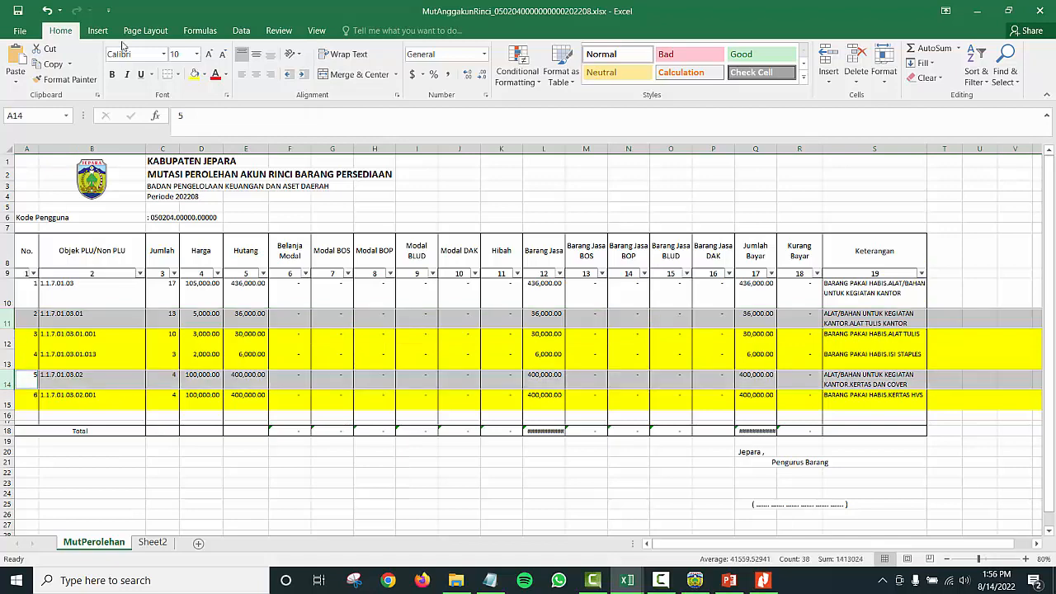
left_click(203, 74)
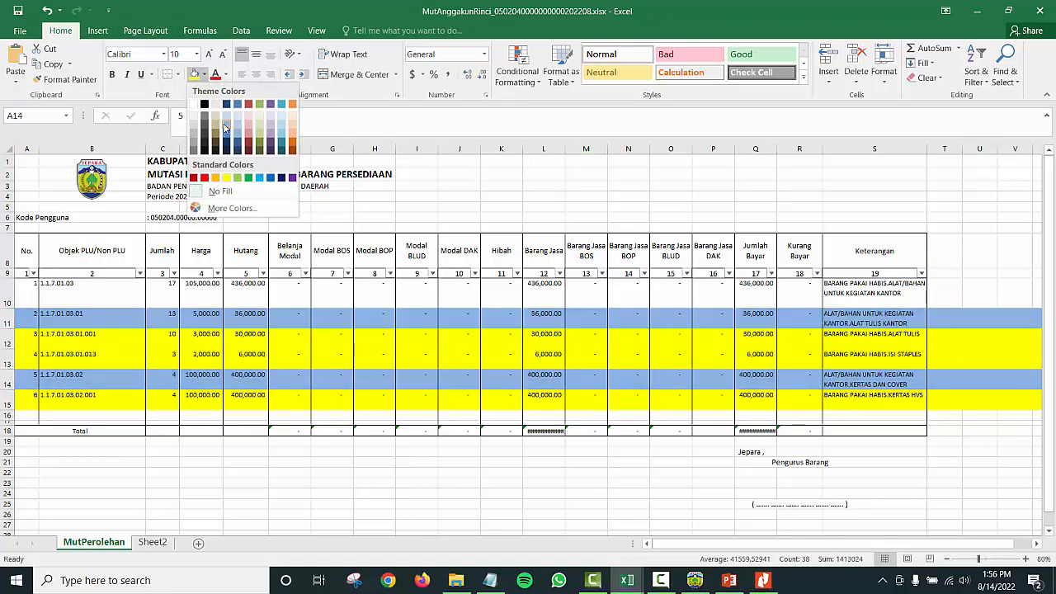
left_click(238, 128)
left_click(742, 353)
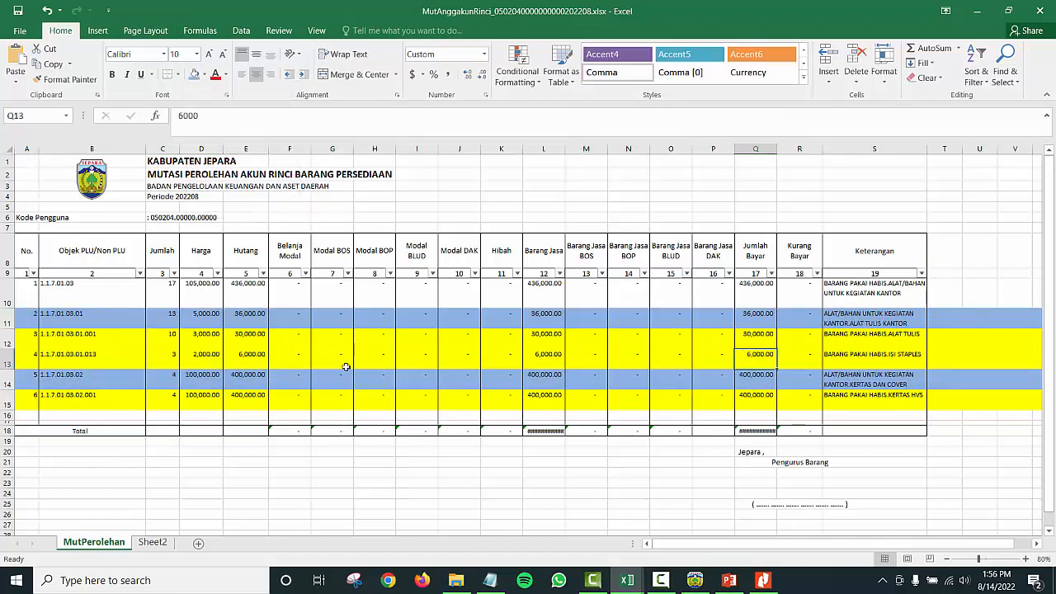
left_click(891, 322)
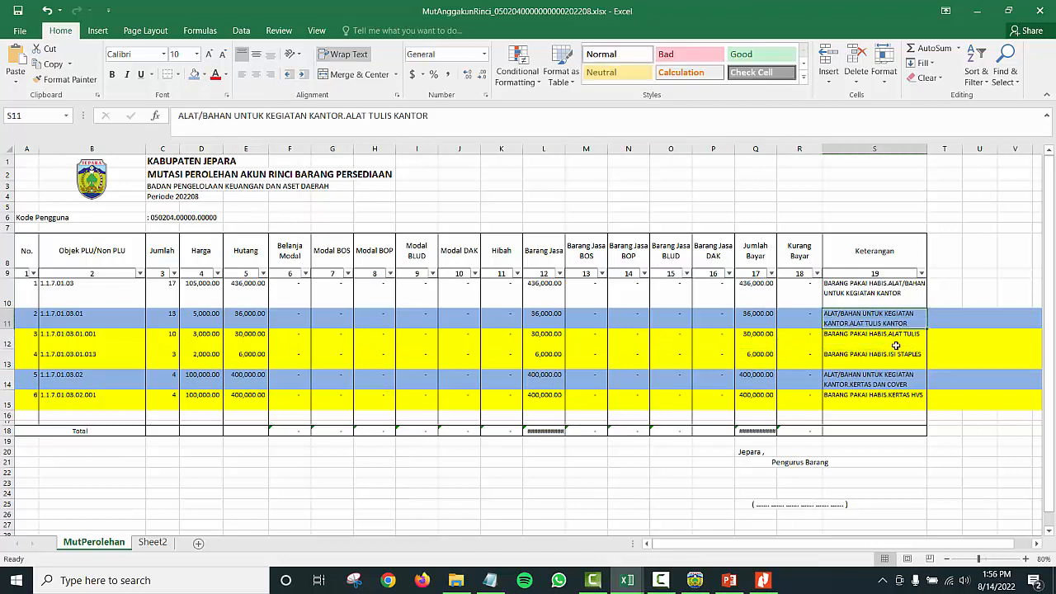
left_click_drag(896, 346, 896, 357)
left_click(888, 319)
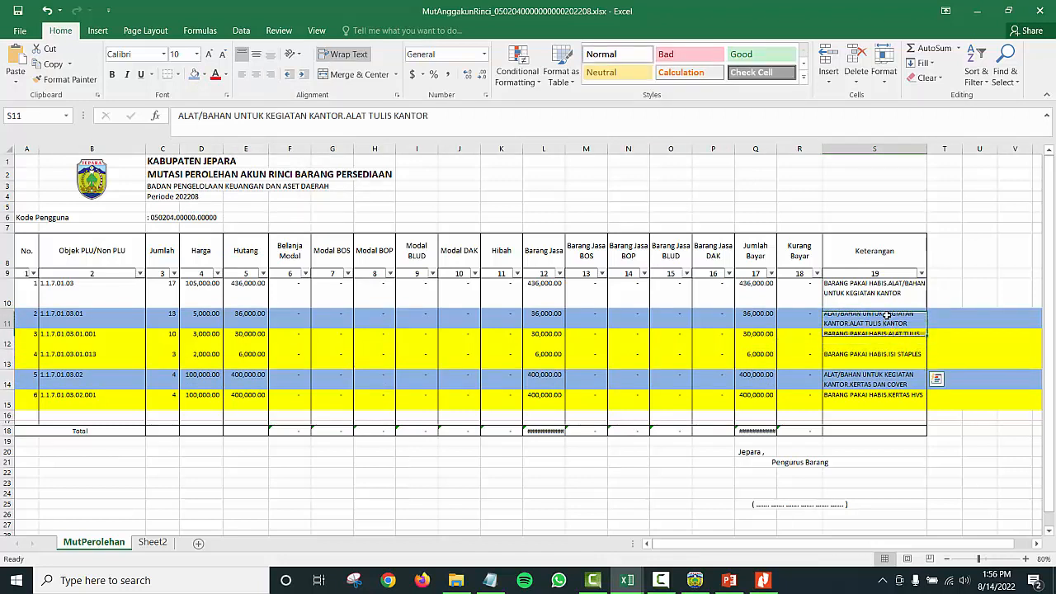
left_click(875, 399)
left_click(879, 384)
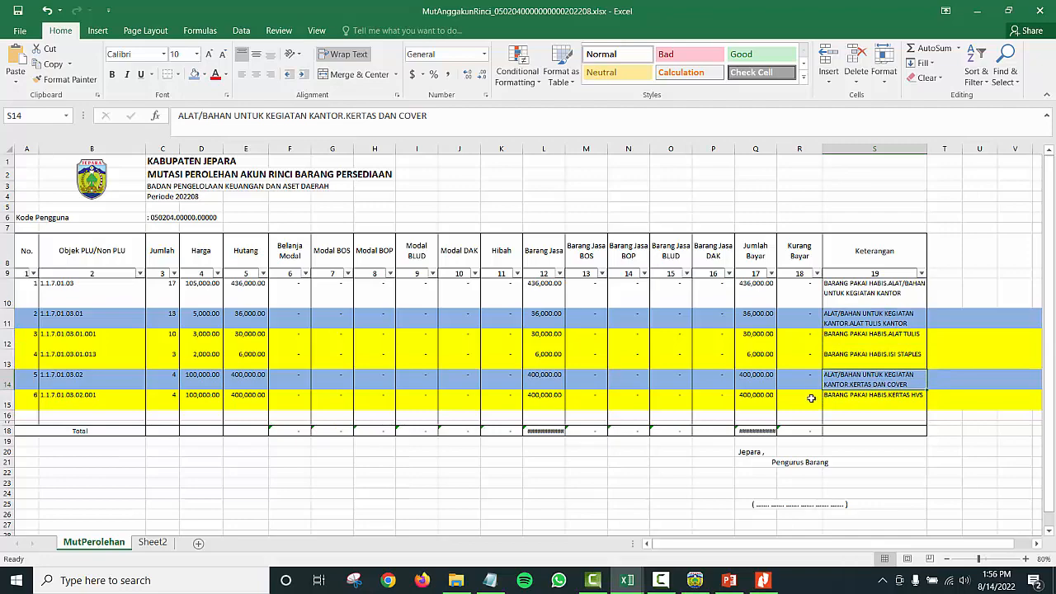
key("alt+Tab")
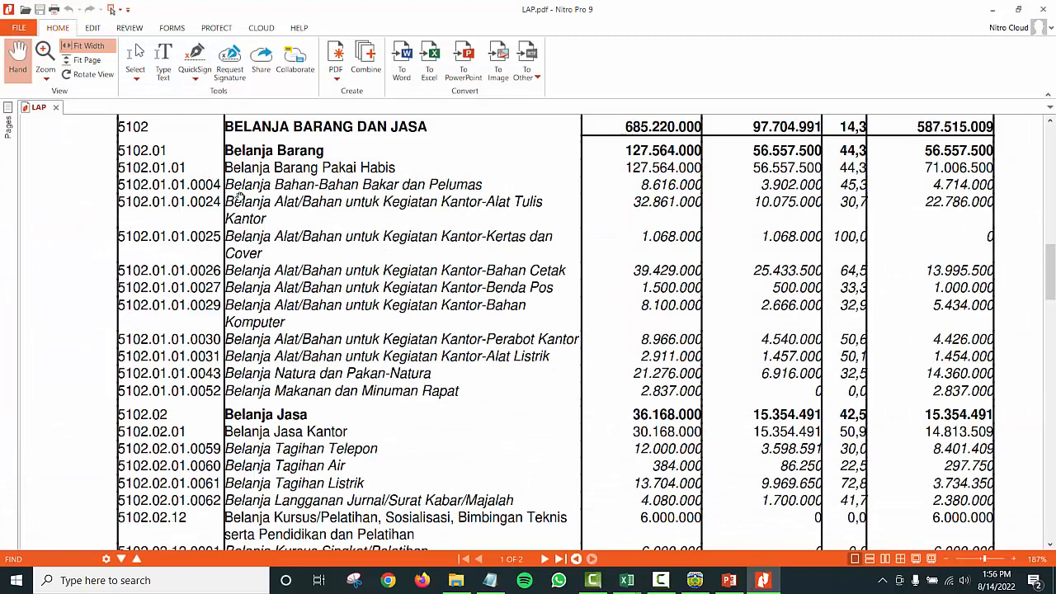
key("alt+Tab")
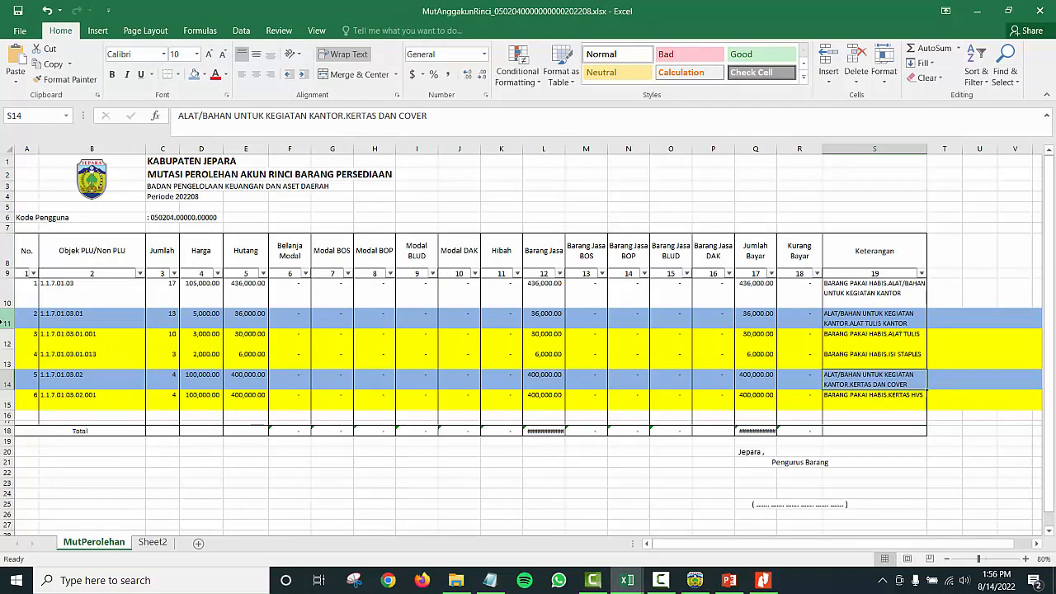
Step: Look over rows 11 and 14, then select header row 9 of the table
left_click(3, 322)
left_click(7, 381)
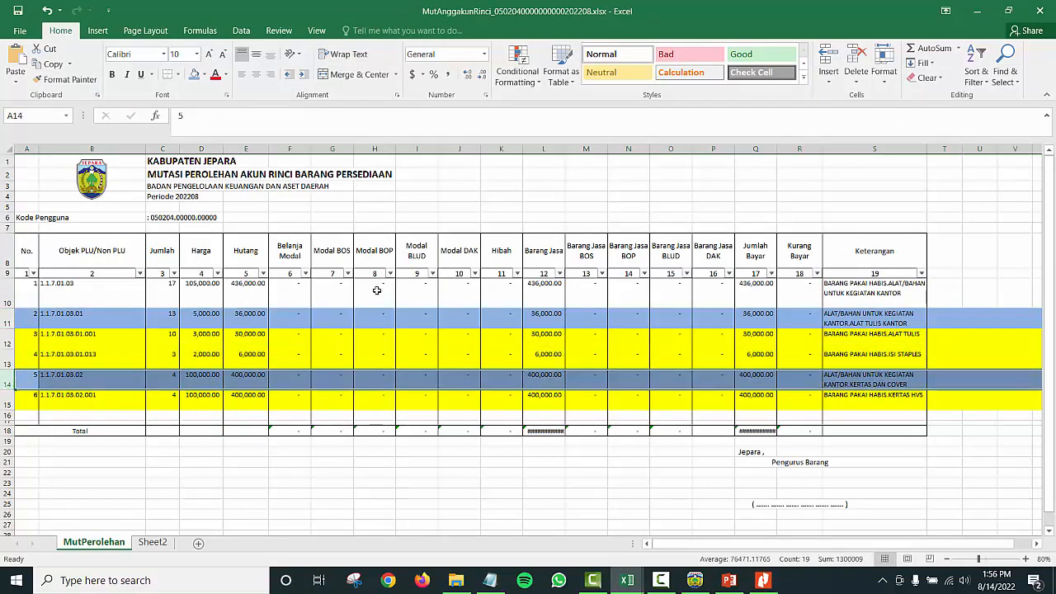
left_click(122, 300)
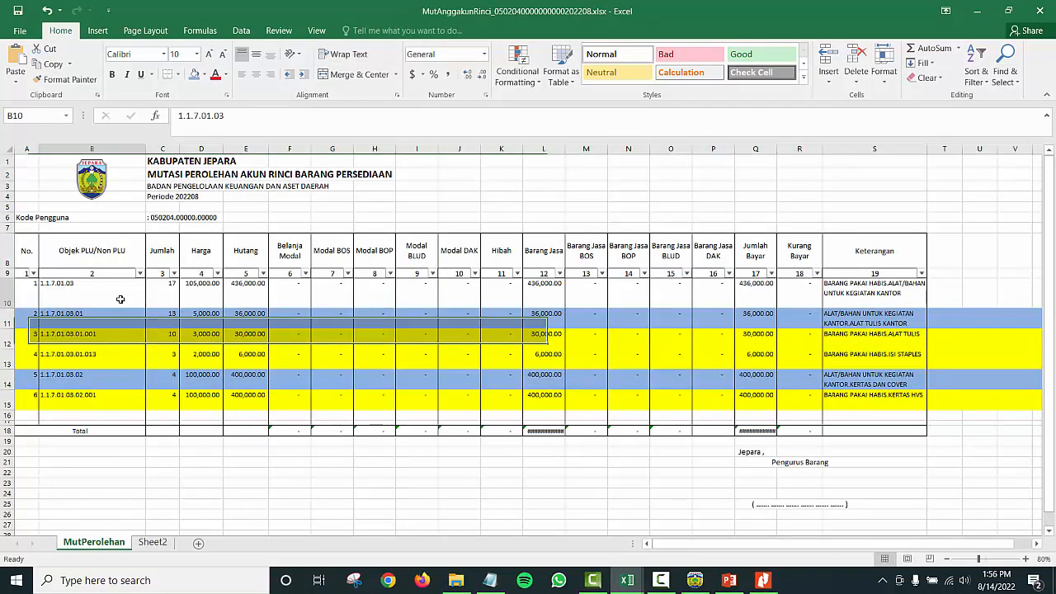
left_click(15, 273)
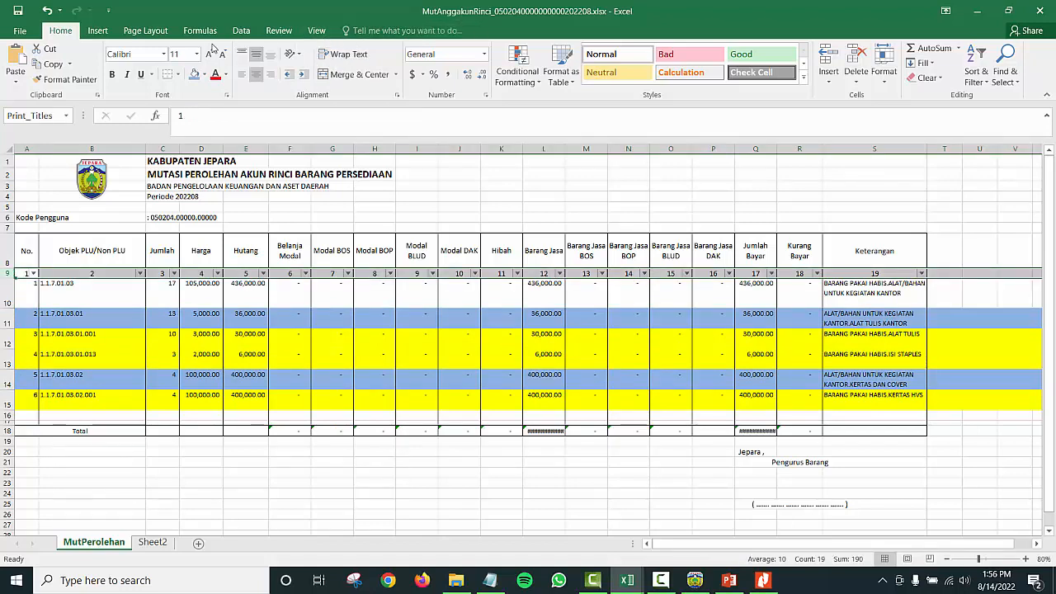
Step: Reapply the filter with column B limited to accounts 1.1.7.01.03.01 and 1.1.7.01.03.02
left_click(241, 31)
left_click(451, 66)
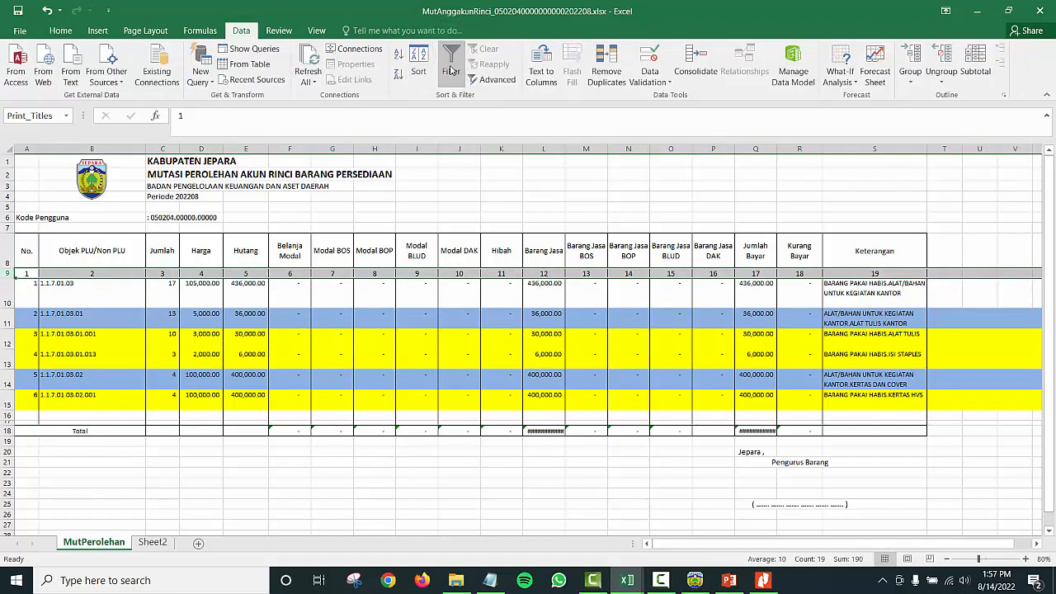
left_click(452, 66)
left_click(141, 273)
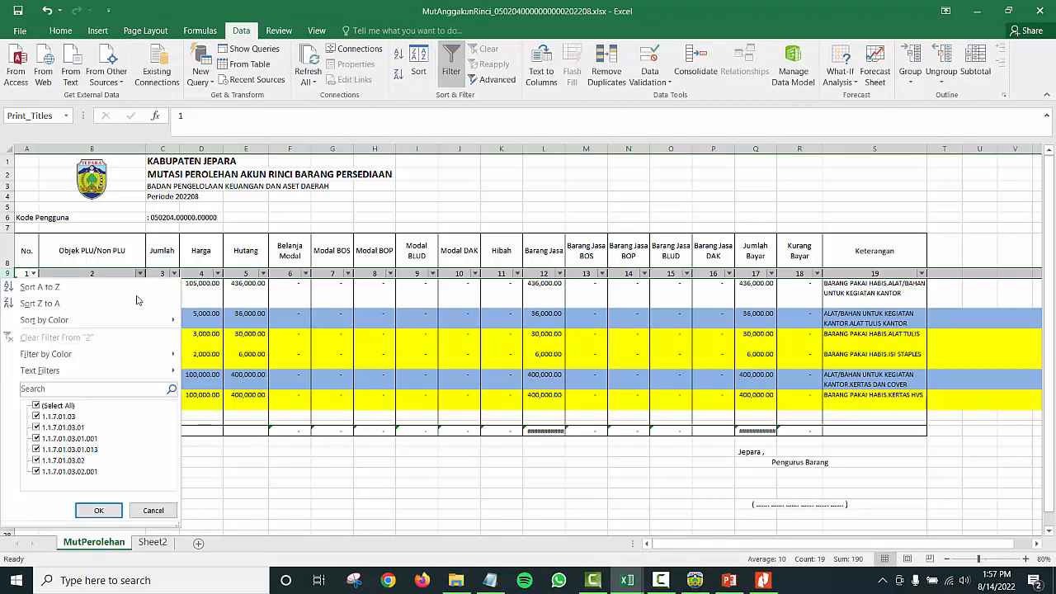
left_click(61, 406)
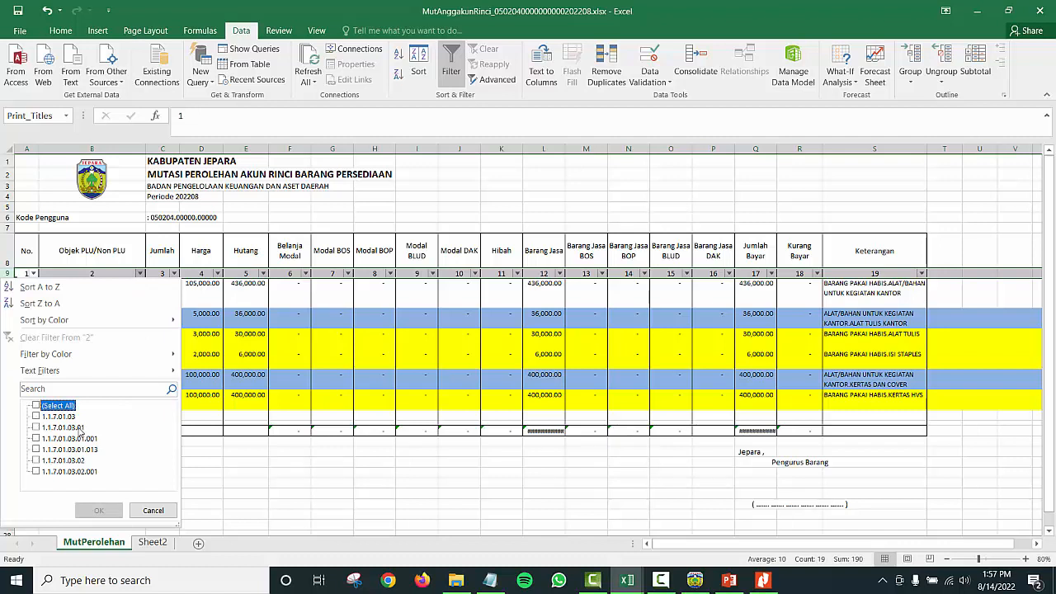
left_click(80, 428)
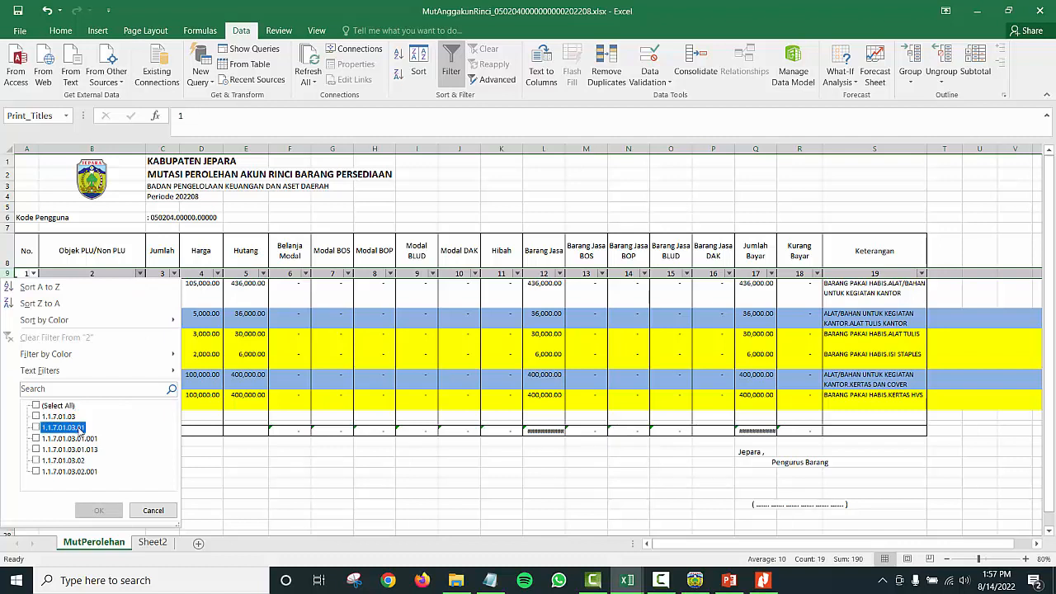
left_click(80, 461)
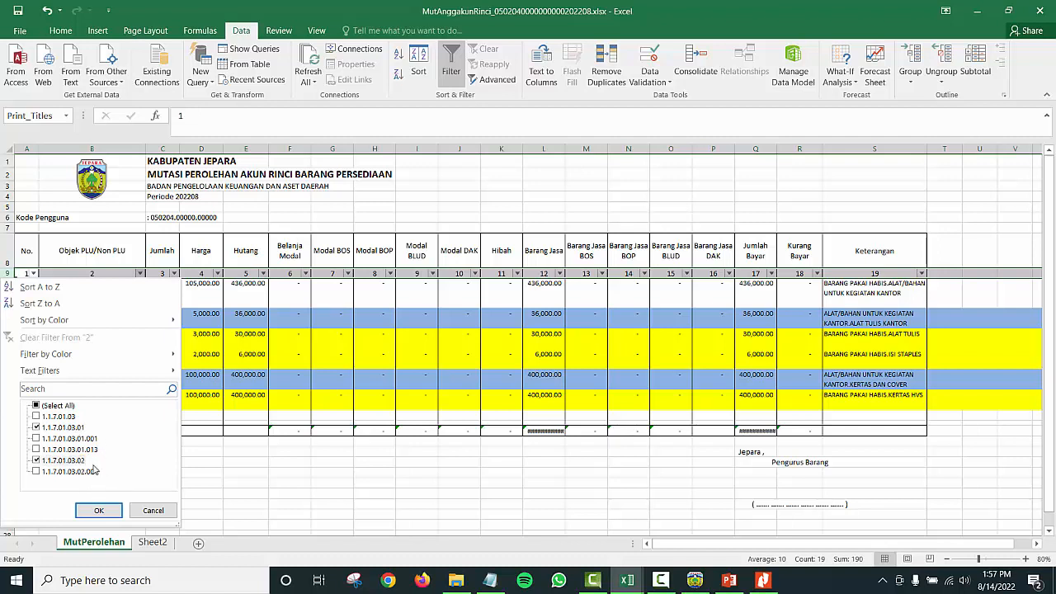
left_click(99, 509)
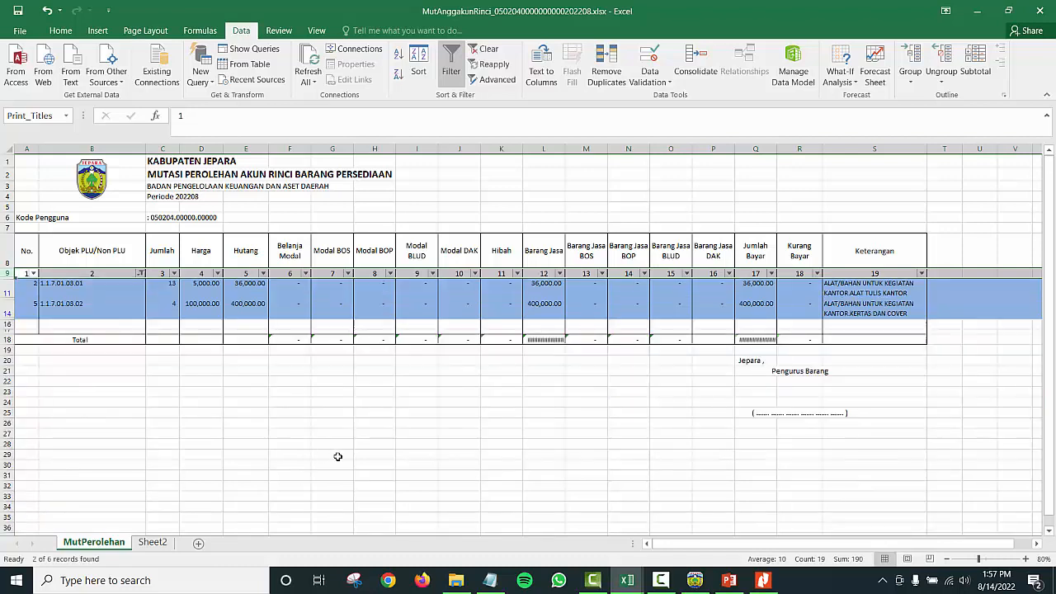
left_click(860, 289)
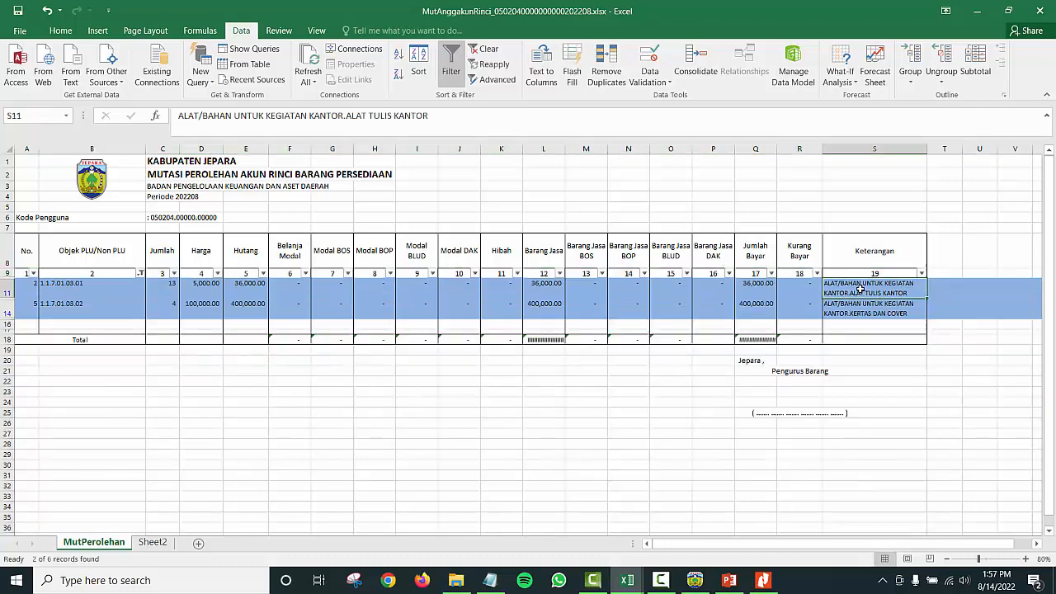
left_click(850, 380)
left_click_drag(852, 291, 853, 310)
key("alt+Tab")
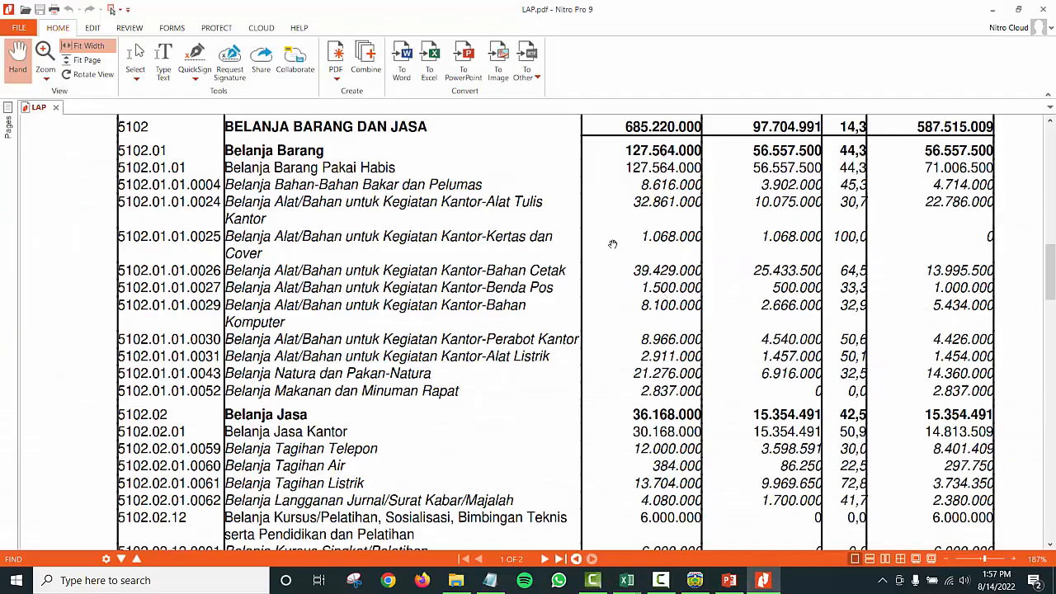
key("alt+Tab")
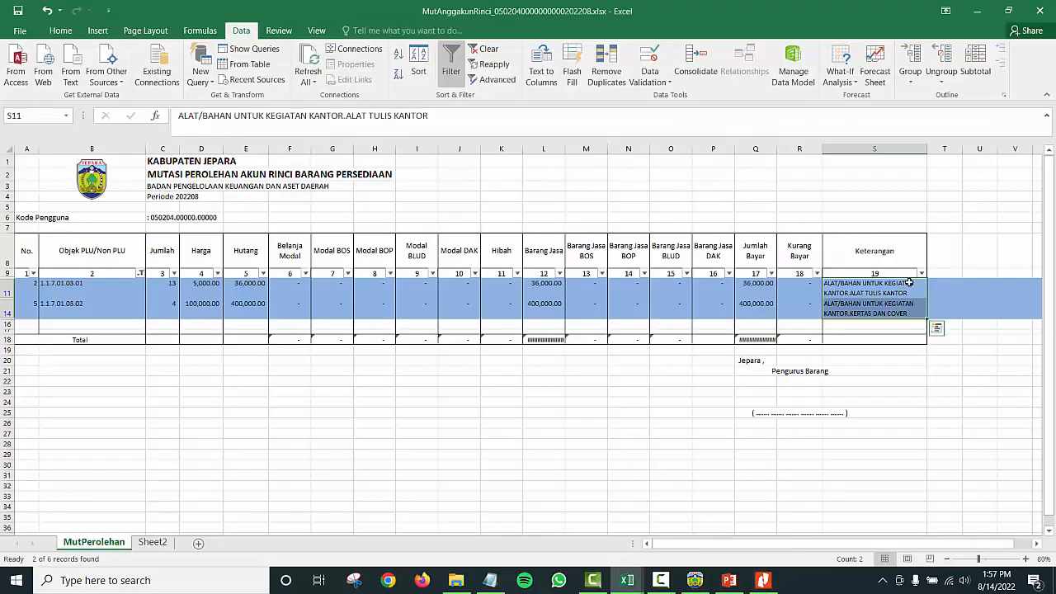
key("alt+Tab")
key("alt+Tab")
key("alt+Tab")
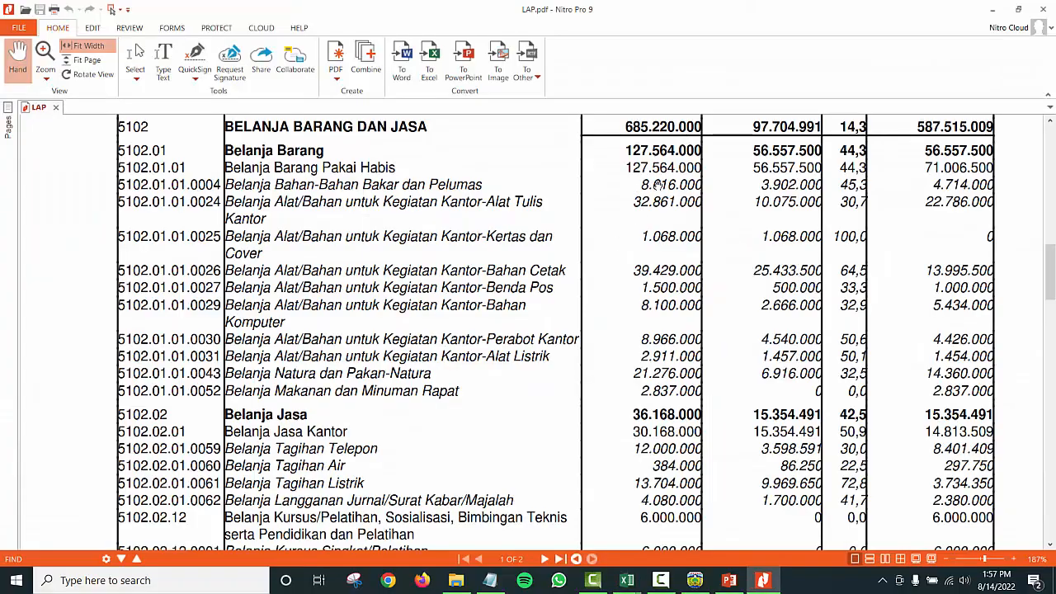
key("alt+Tab")
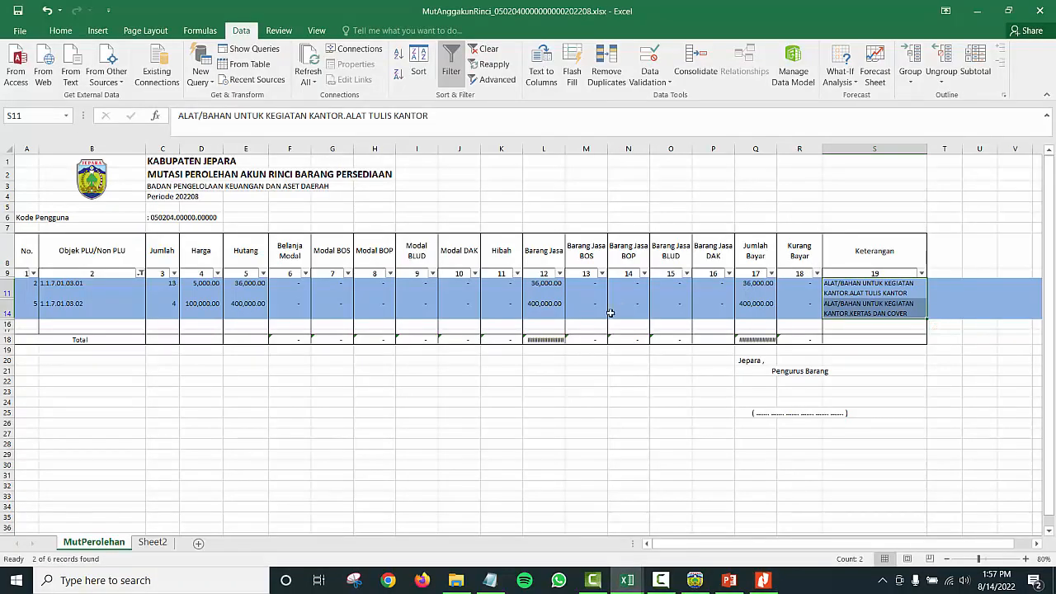
left_click(596, 305)
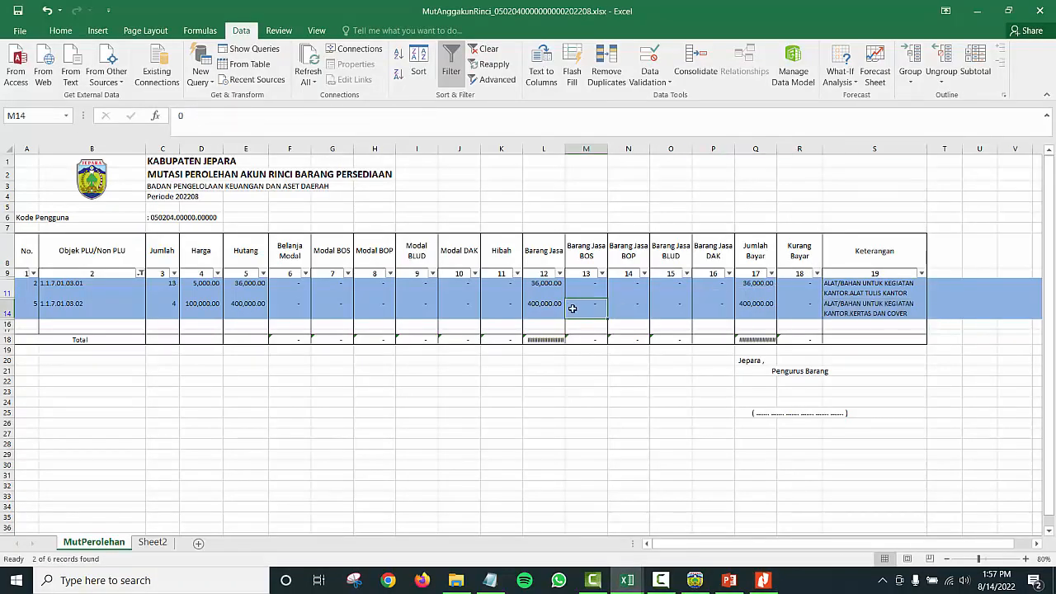
left_click(20, 293)
left_click(865, 296)
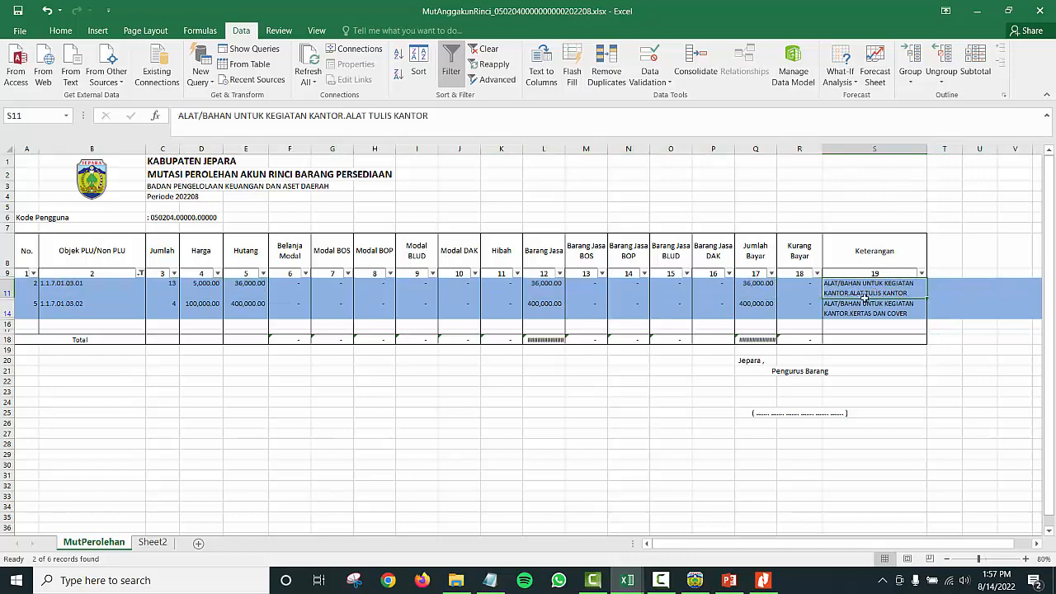
key("alt+Tab")
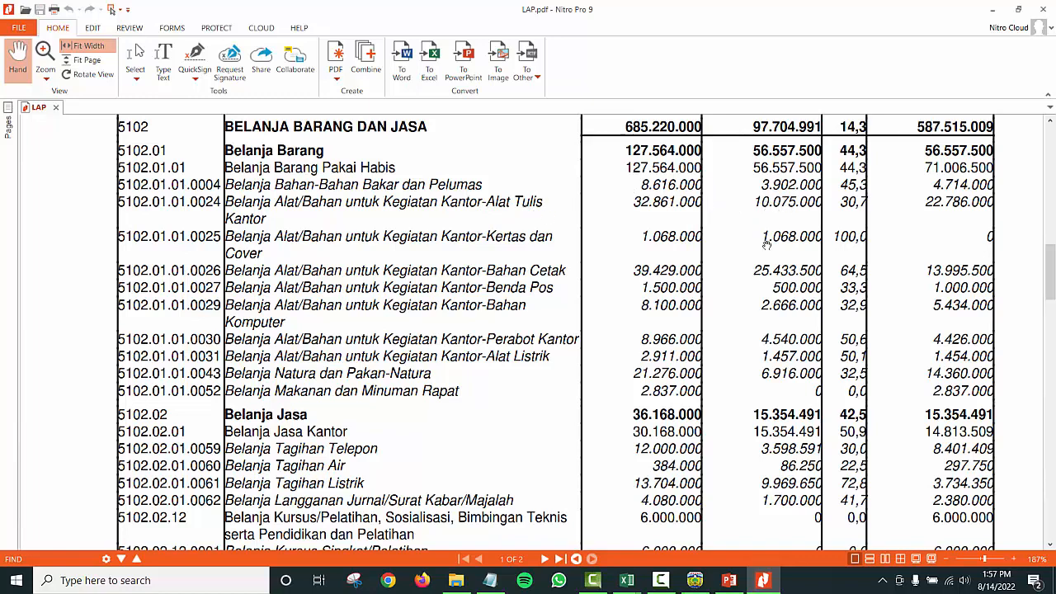
key("alt+Tab")
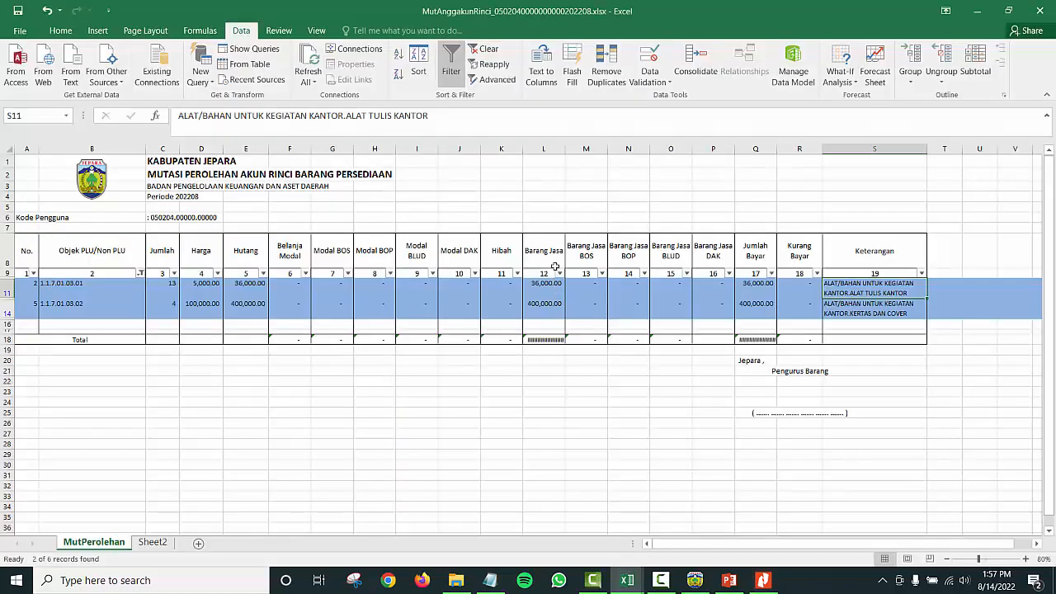
Step: Widen the Barang Jasa column L so its 1,308,000.00 total is readable
left_click(559, 150)
left_click_drag(559, 150, 602, 160)
left_click(580, 217)
left_click(572, 149)
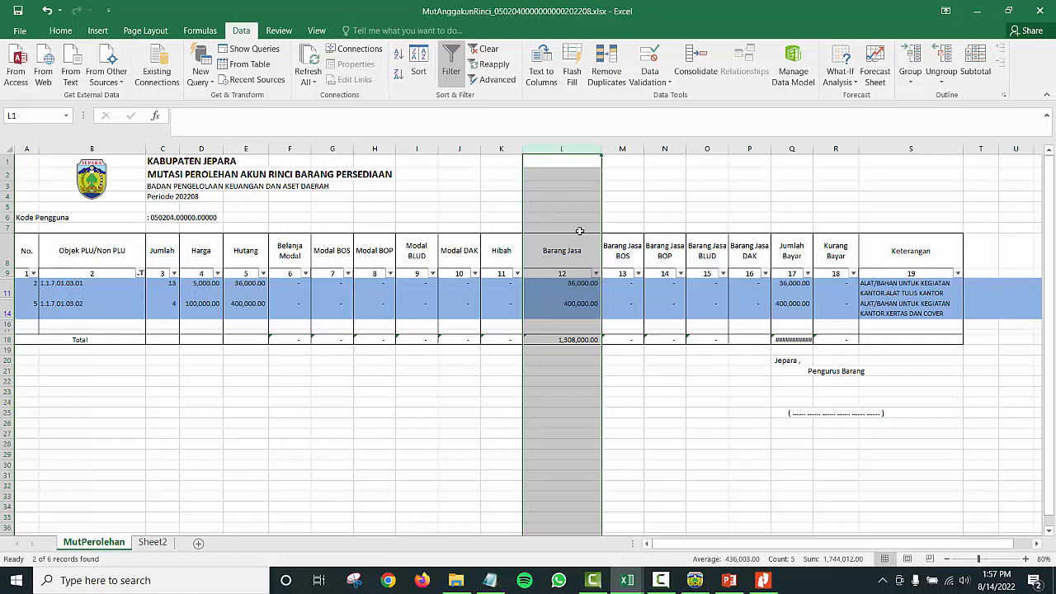
Step: Check the Barang Jasa values 36,000.00 and 400,000.00 against their Keterangan notes
left_click(494, 143)
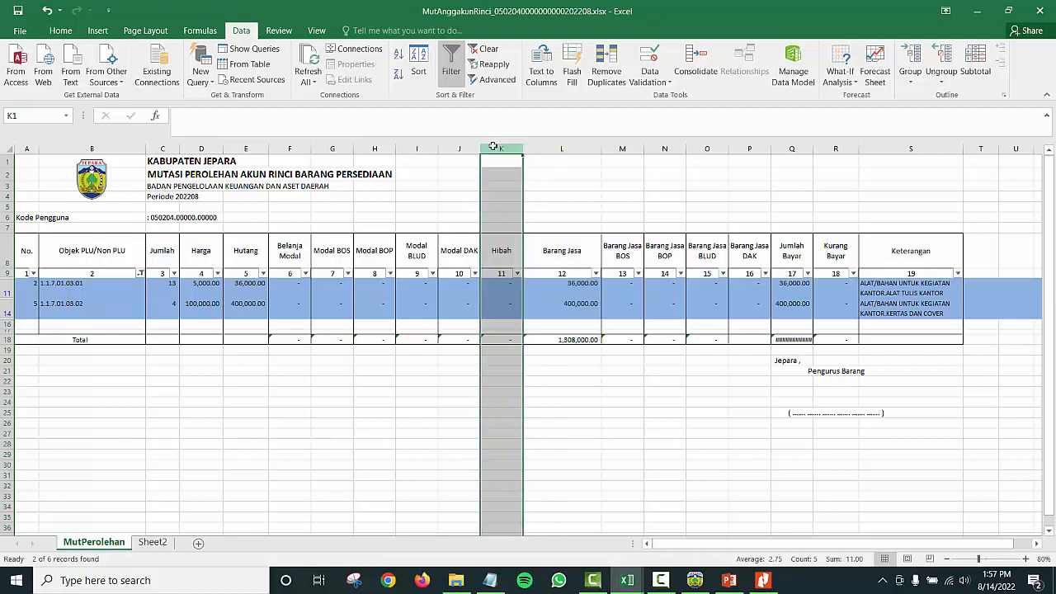
left_click(629, 144)
left_click(622, 305)
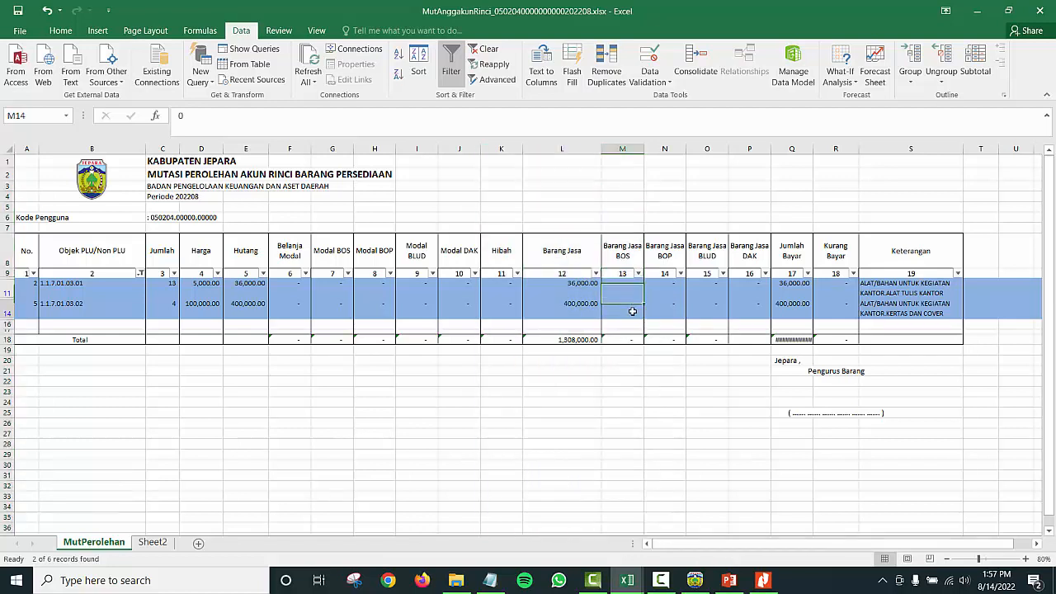
left_click(581, 304)
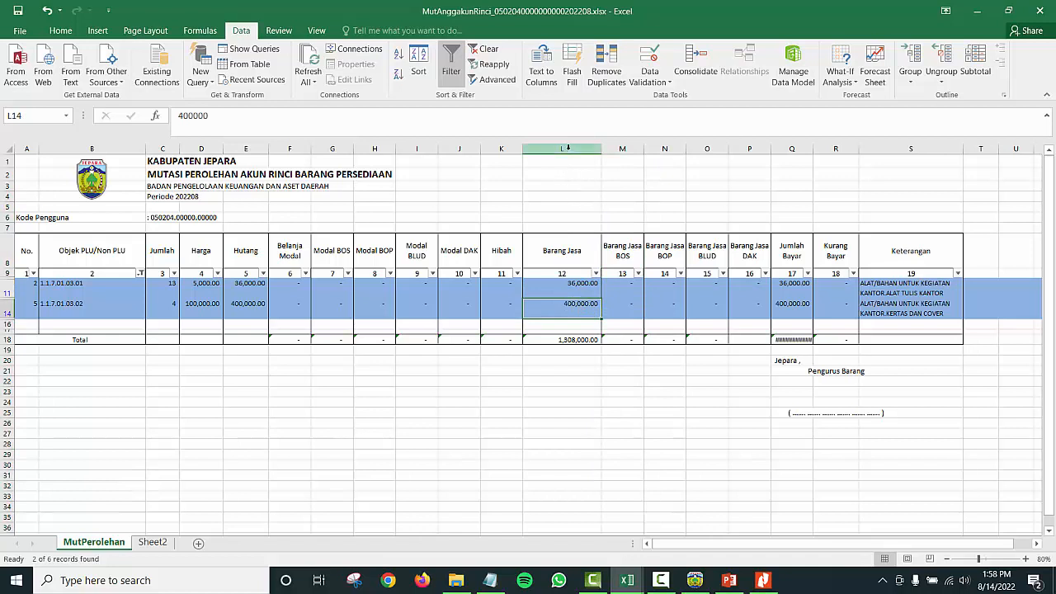
left_click(568, 149)
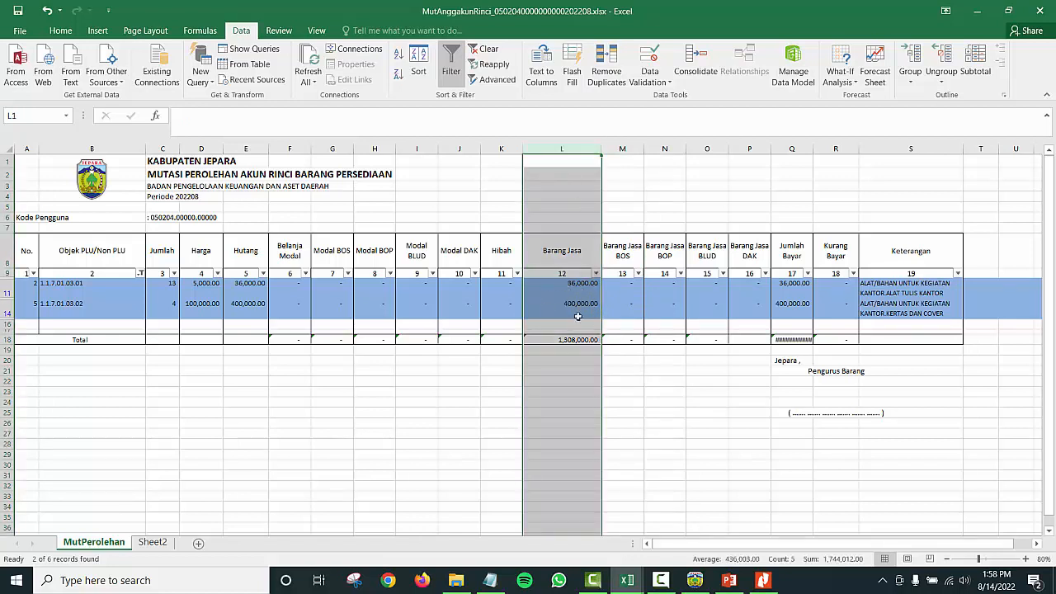
left_click(561, 292)
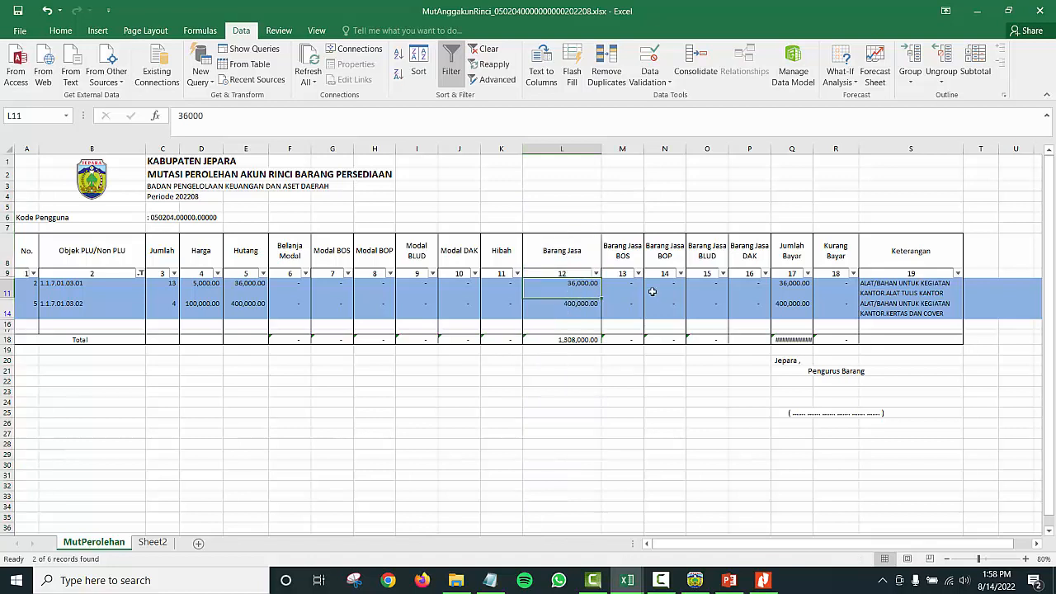
left_click(914, 286)
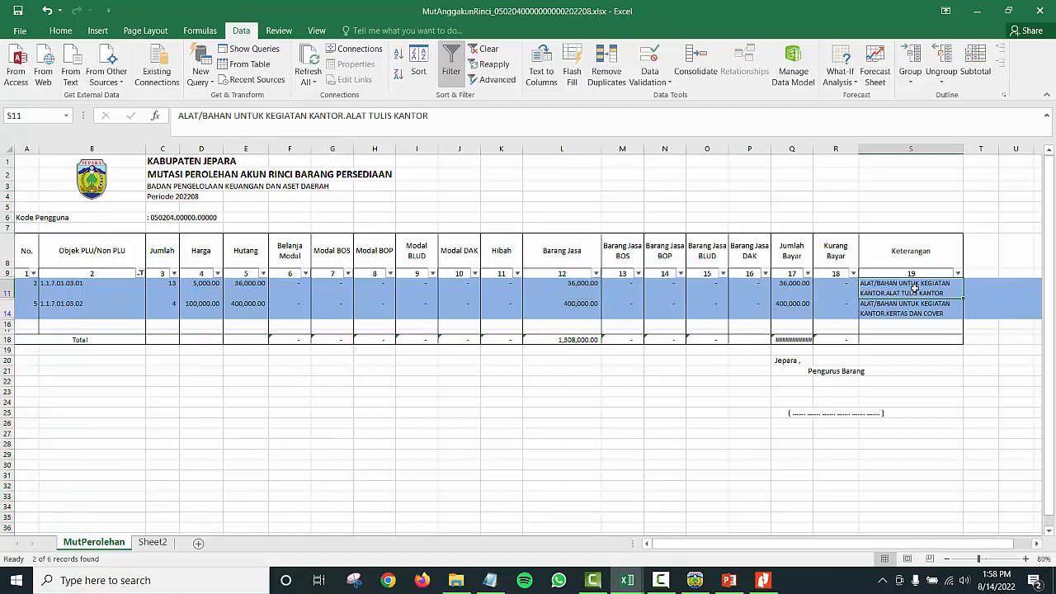
left_click(566, 292)
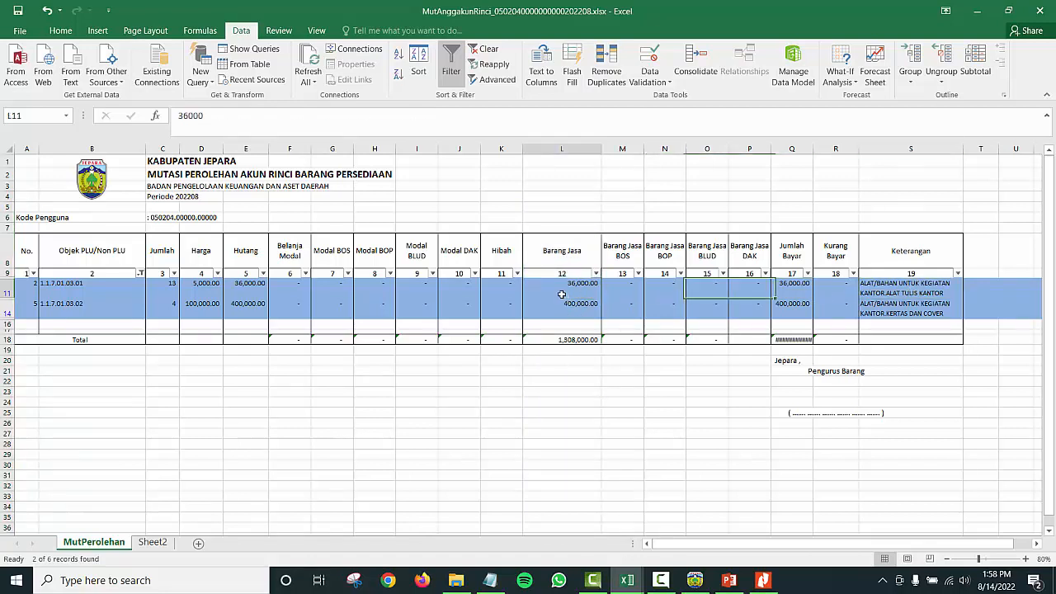
left_click(891, 309)
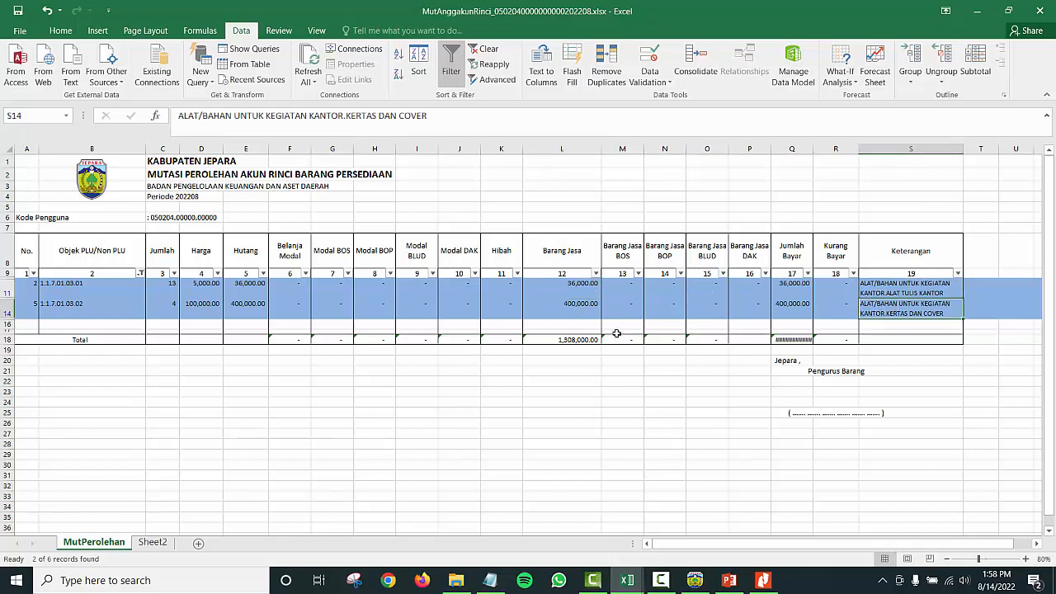
left_click(568, 310)
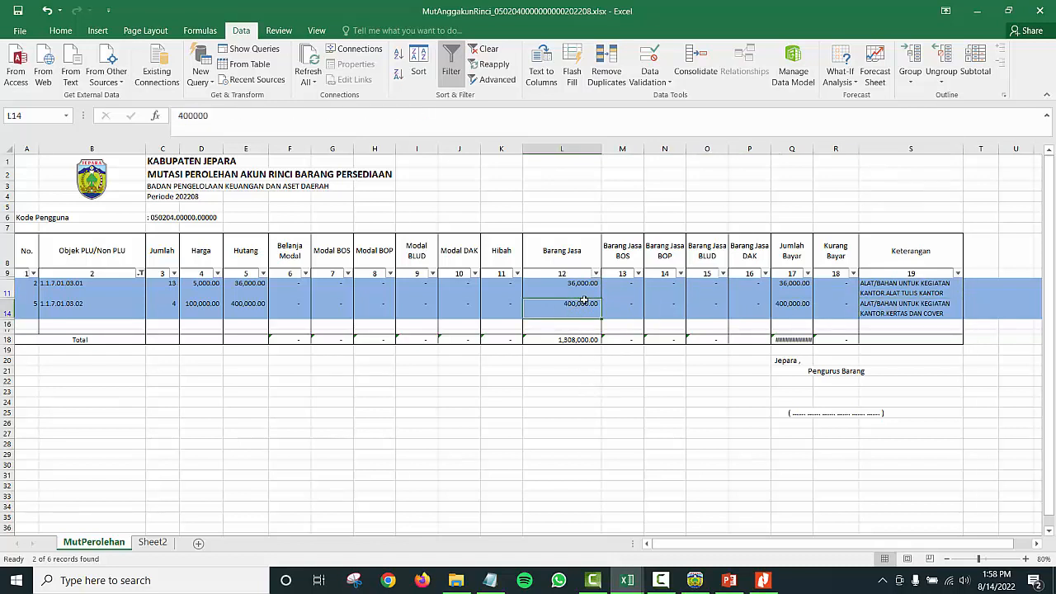
Step: Select L11:L14 and compare their sum with the L18 total formula
left_click(584, 287)
left_click_drag(584, 287, 587, 301)
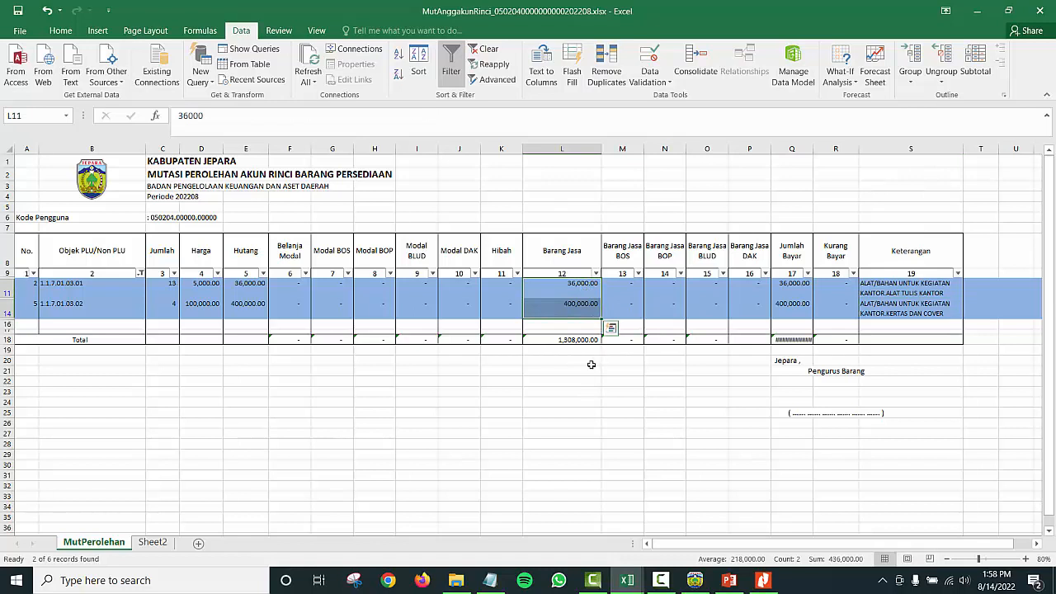
left_click(568, 304)
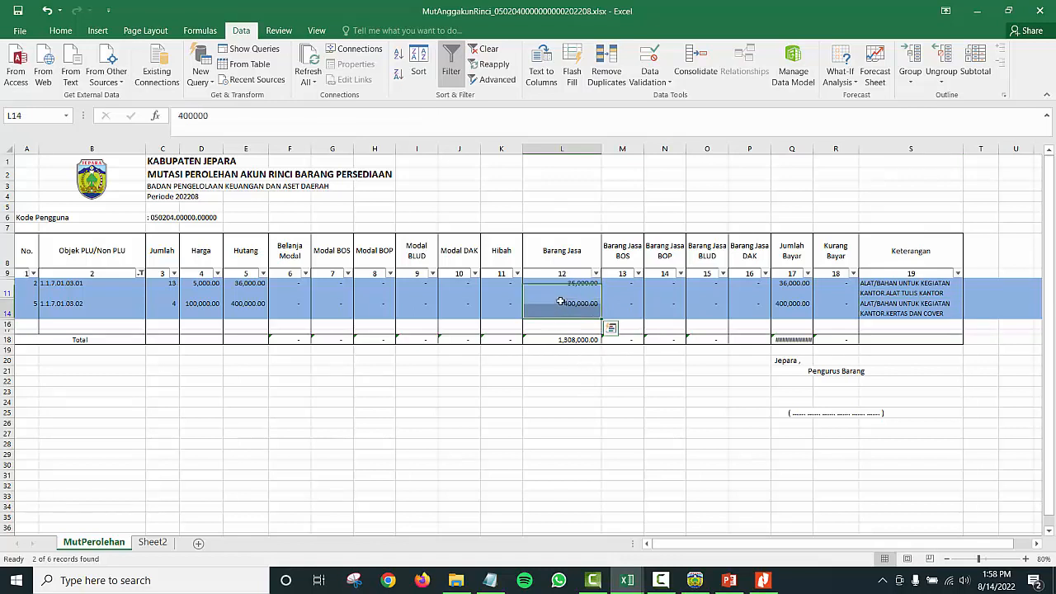
left_click(584, 340)
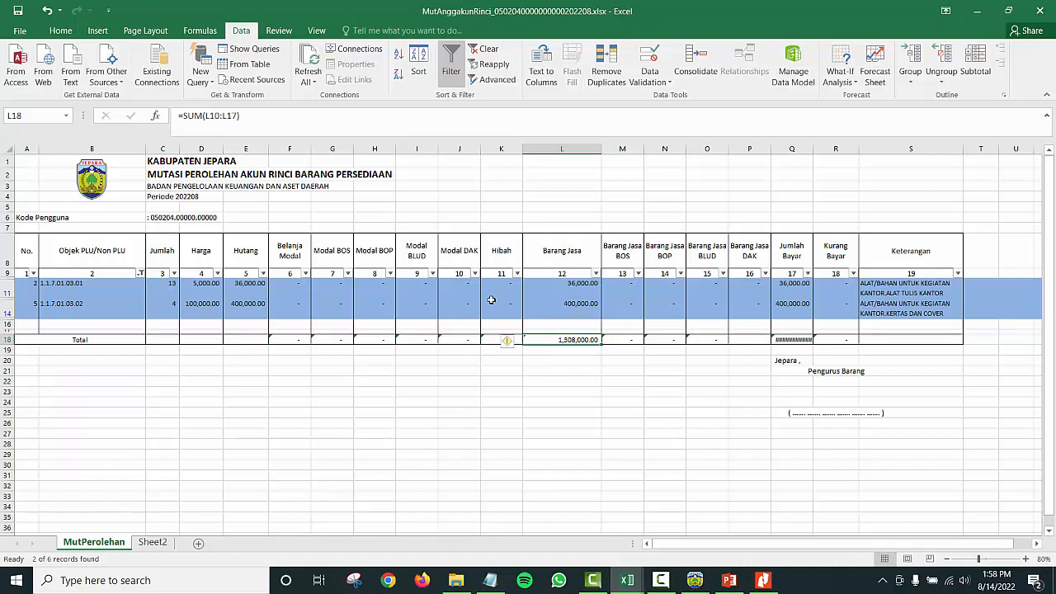
Step: Enter =SUBTOTAL(9,C11:C14) in Jumlah Total cell C18, giving 17
left_click(162, 340)
type("=sub")
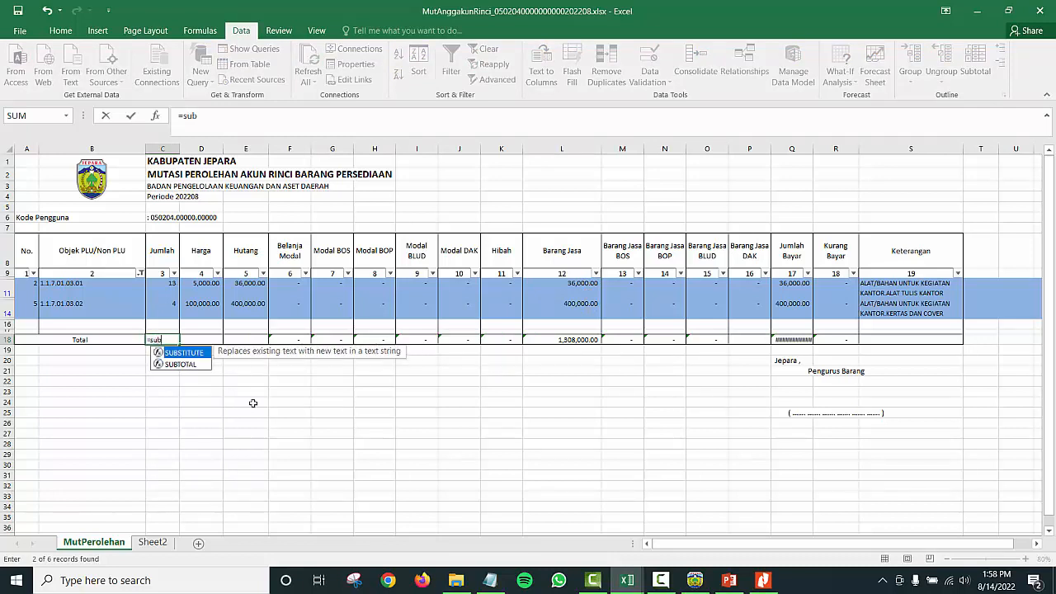
key("Down")
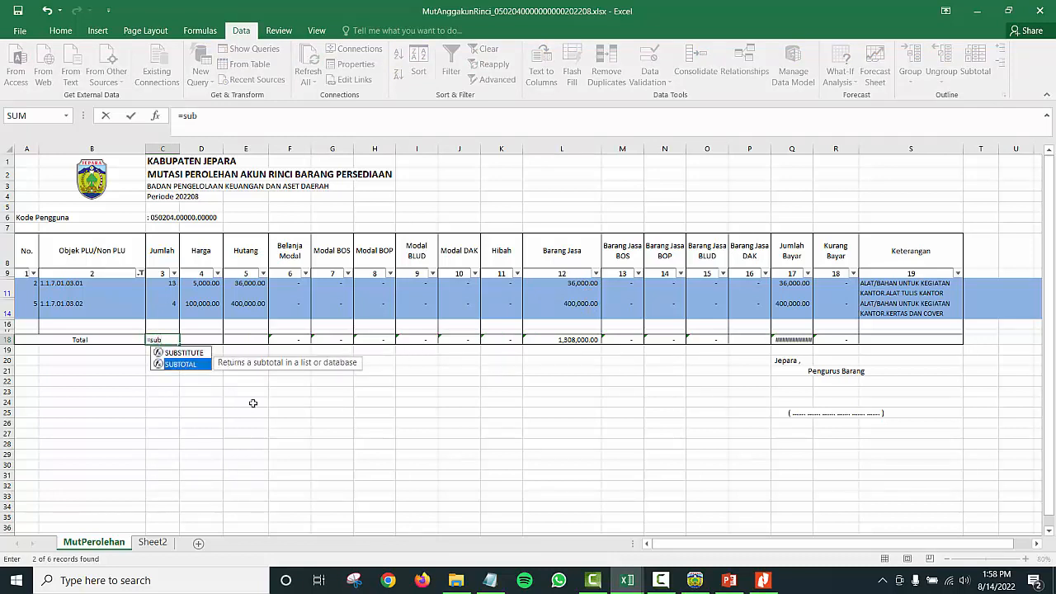
key("Tab")
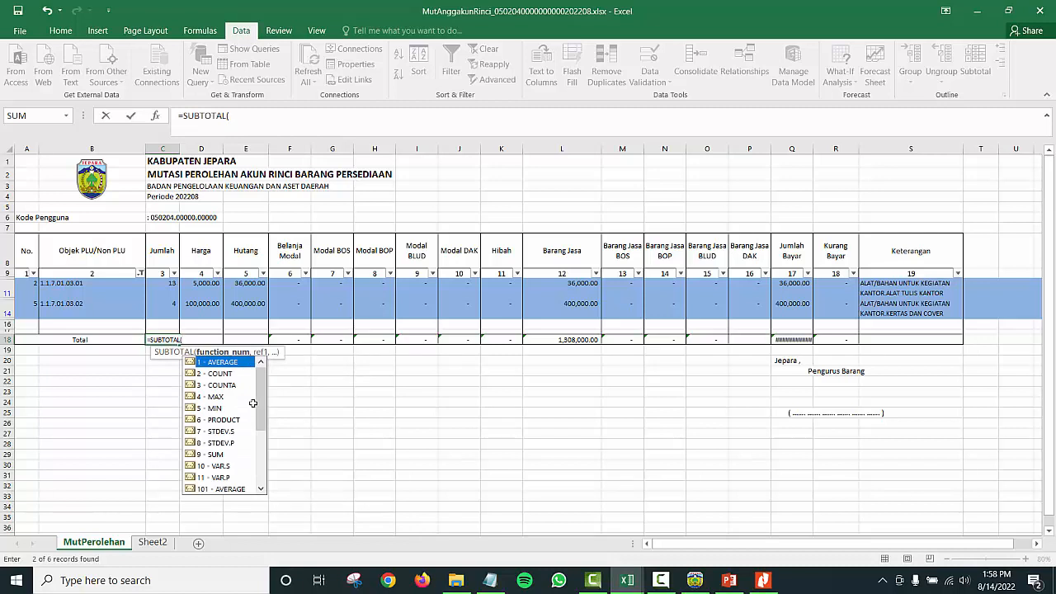
type("9")
type(",")
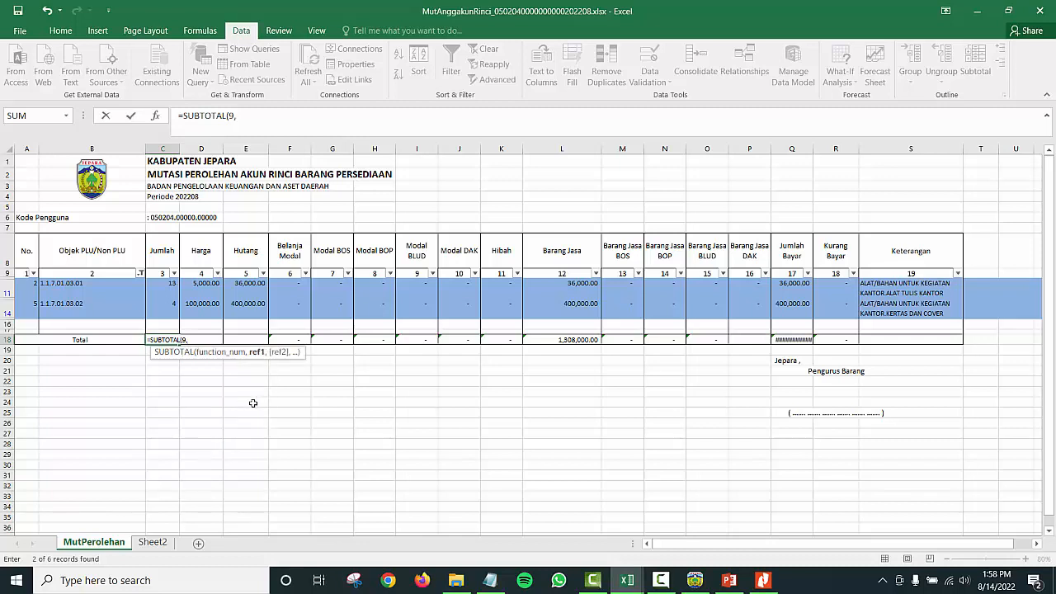
key("Up")
key("Up")
key("Up")
key("Up")
key("Up")
key("shift+Down")
key("Return")
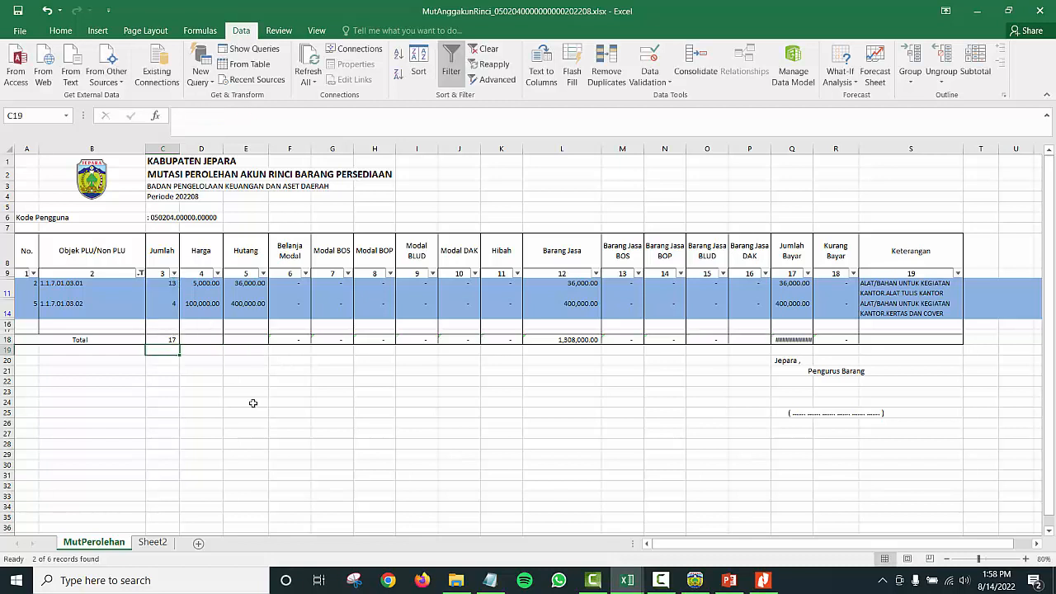
key("Up")
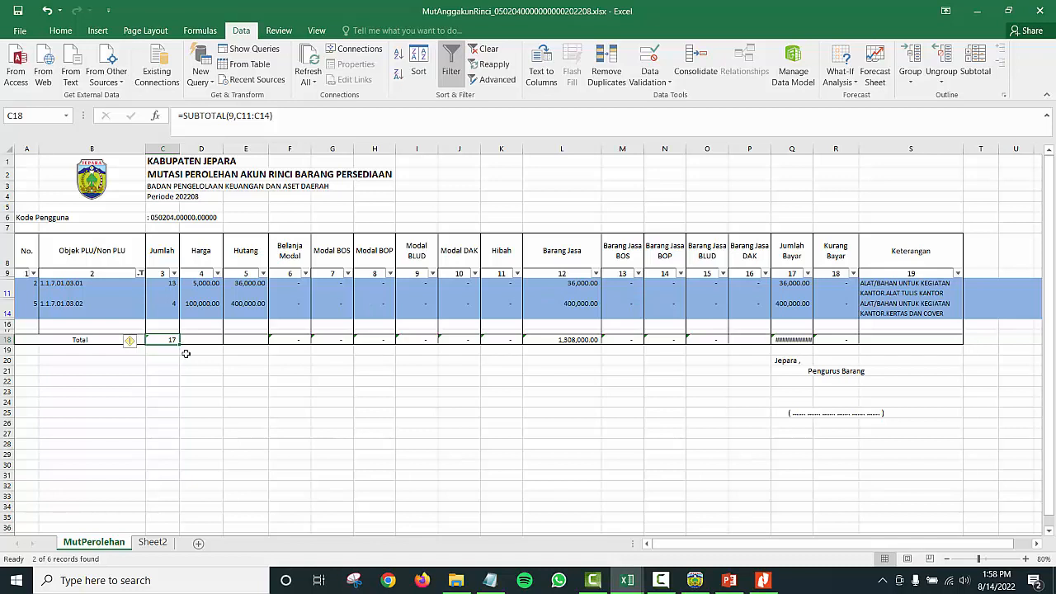
Step: Copy the SUBTOTAL formula from C18 across to R18 and verify the L18 total
left_click_drag(179, 345, 837, 348)
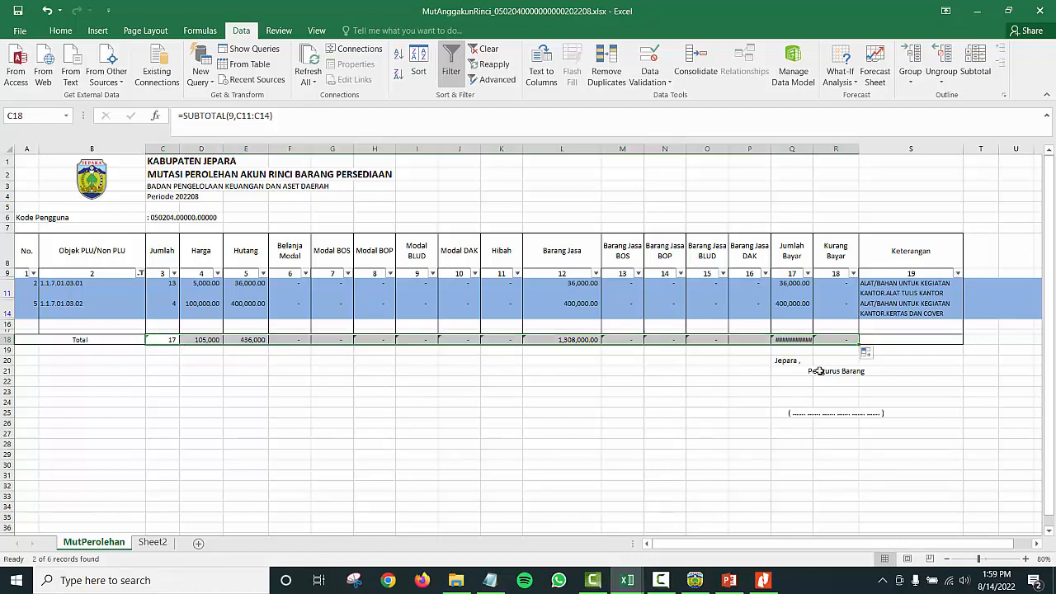
left_click(584, 340)
left_click_drag(591, 283, 592, 307)
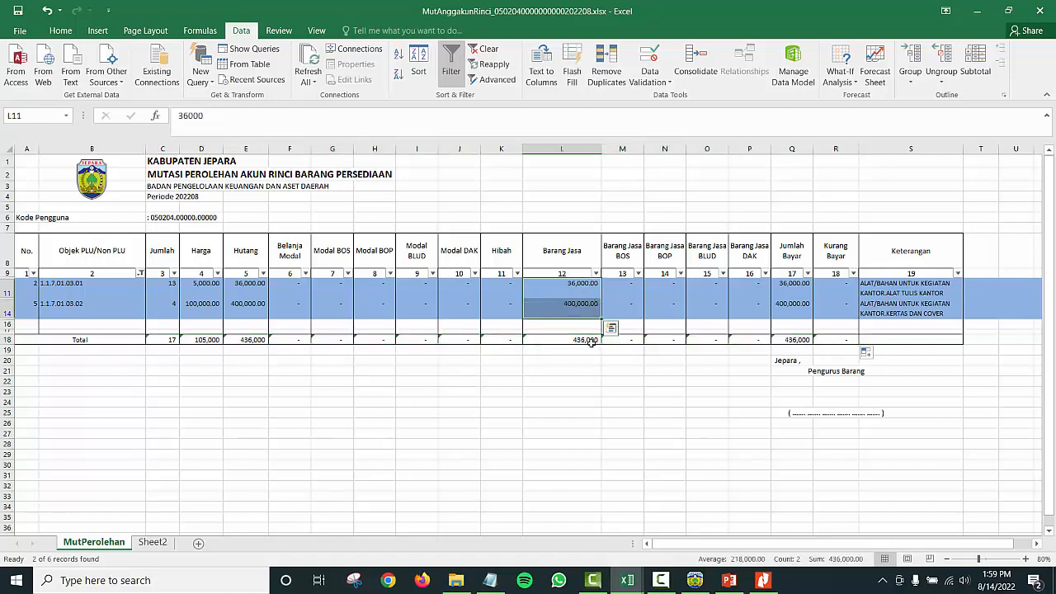
left_click(588, 340)
left_click(585, 371)
left_click(582, 341)
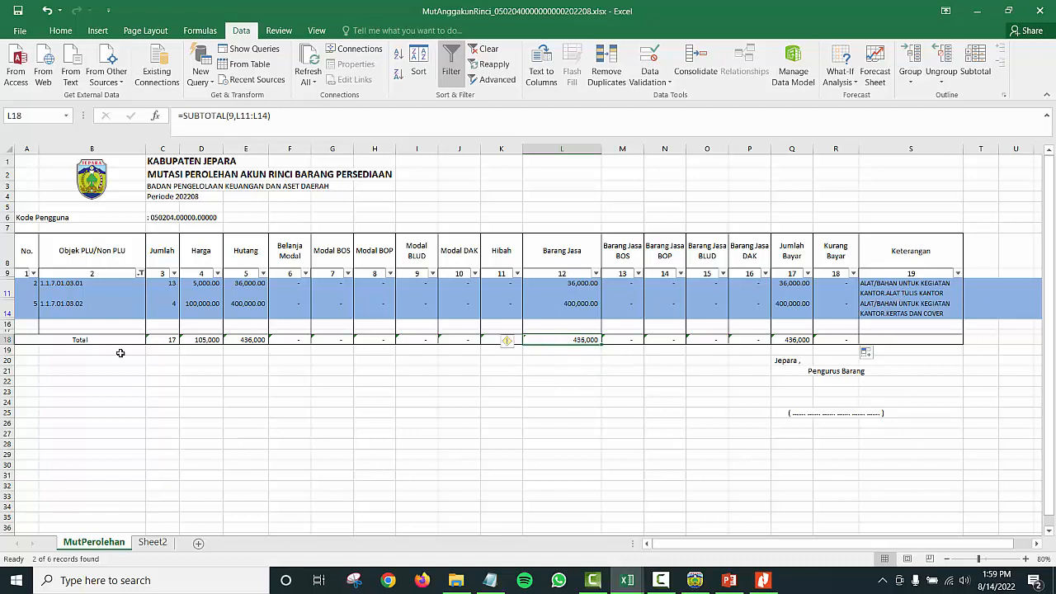
Step: Fill the L18, M18 and O18 totals yellow and bring LAP.pdf forward
left_click(614, 339)
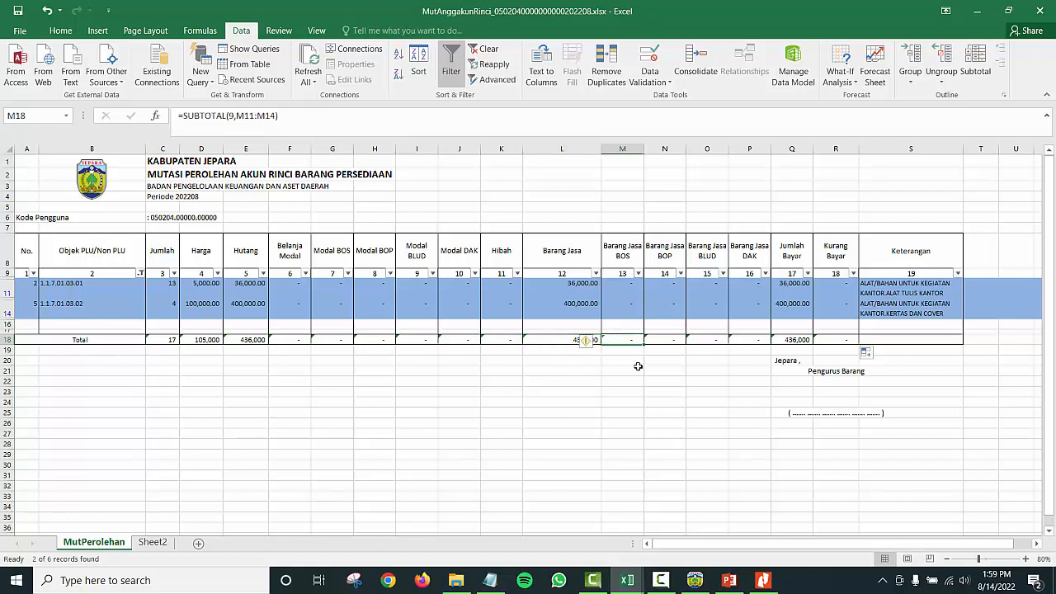
left_click(554, 336, "ctrl")
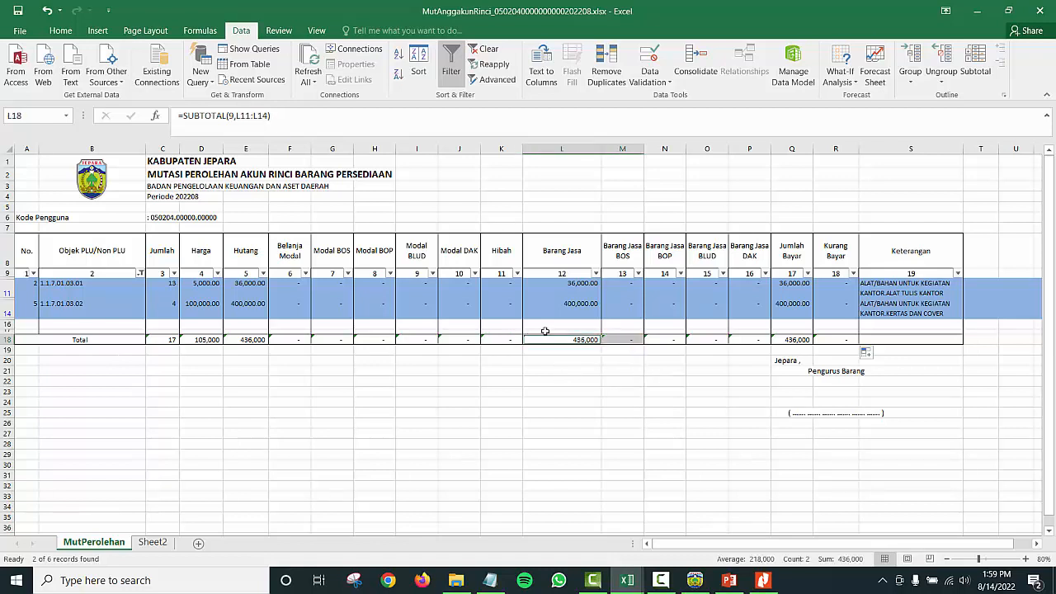
left_click(714, 338, "ctrl")
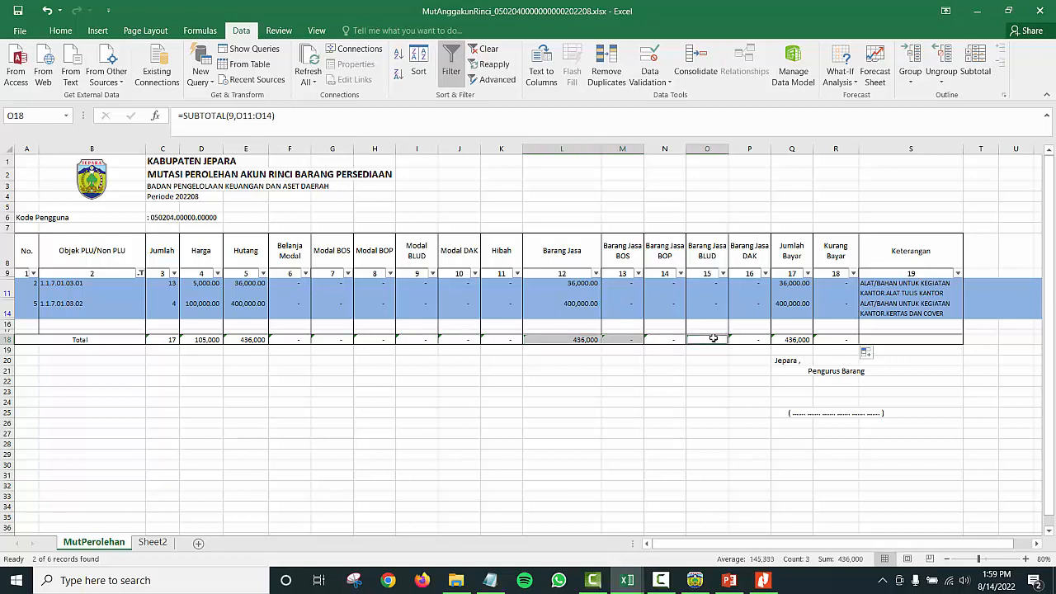
left_click(61, 30)
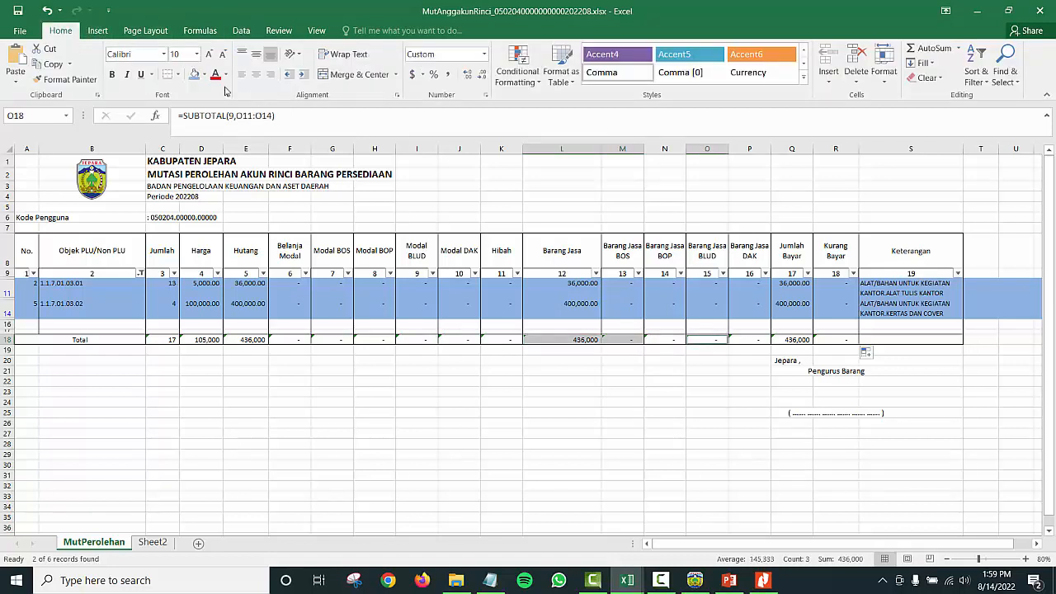
left_click(205, 74)
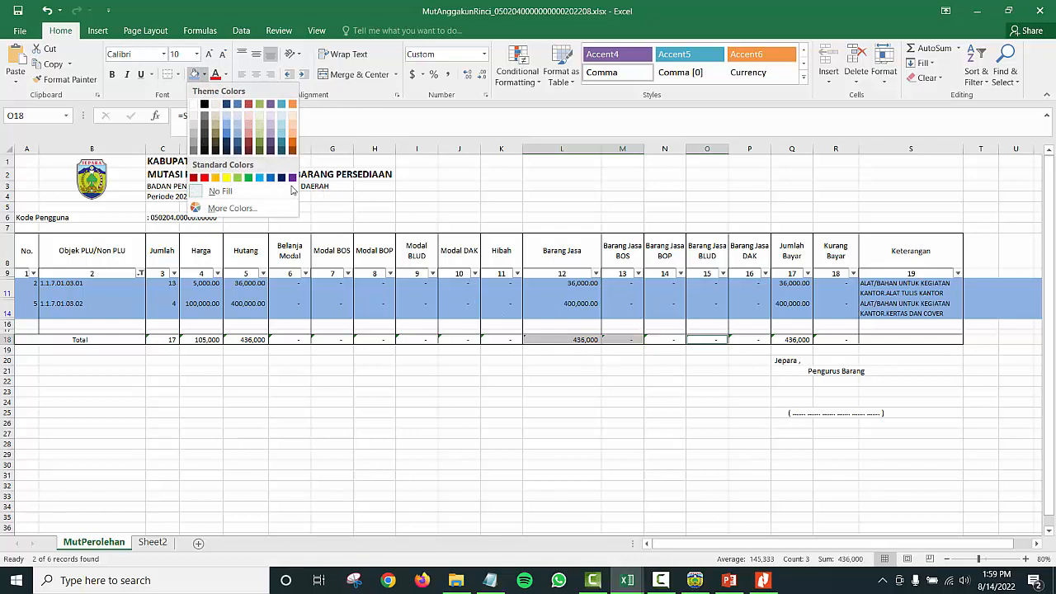
left_click(226, 178)
left_click(560, 341)
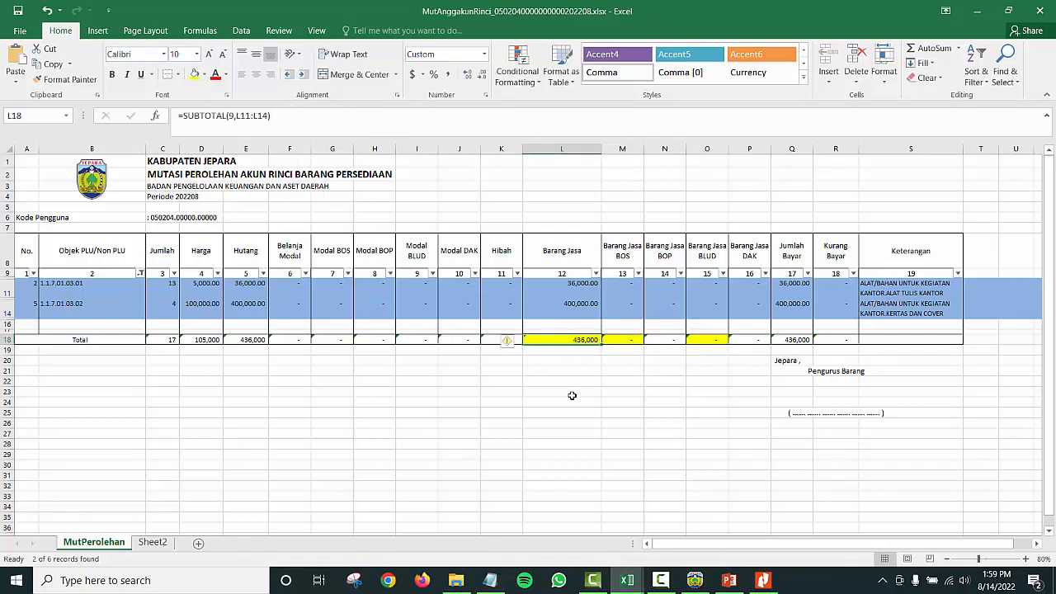
key("alt+Tab")
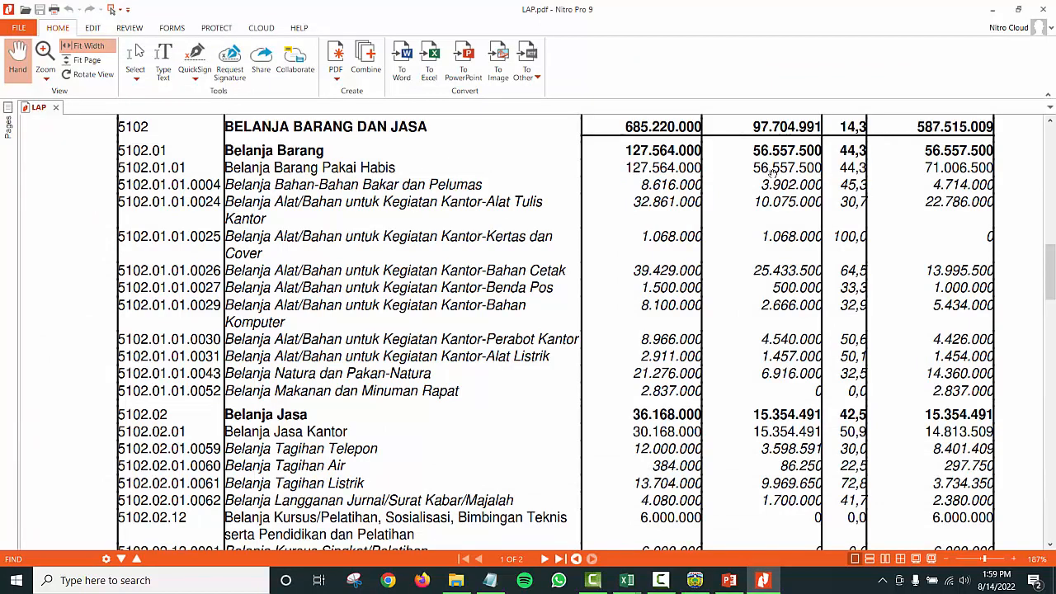
Step: Compare totals in LAP.pdf, close the Excel workbook, and switch to SIM Aset JEPARA
key("alt+Tab")
key("alt+Tab")
key("alt+Tab")
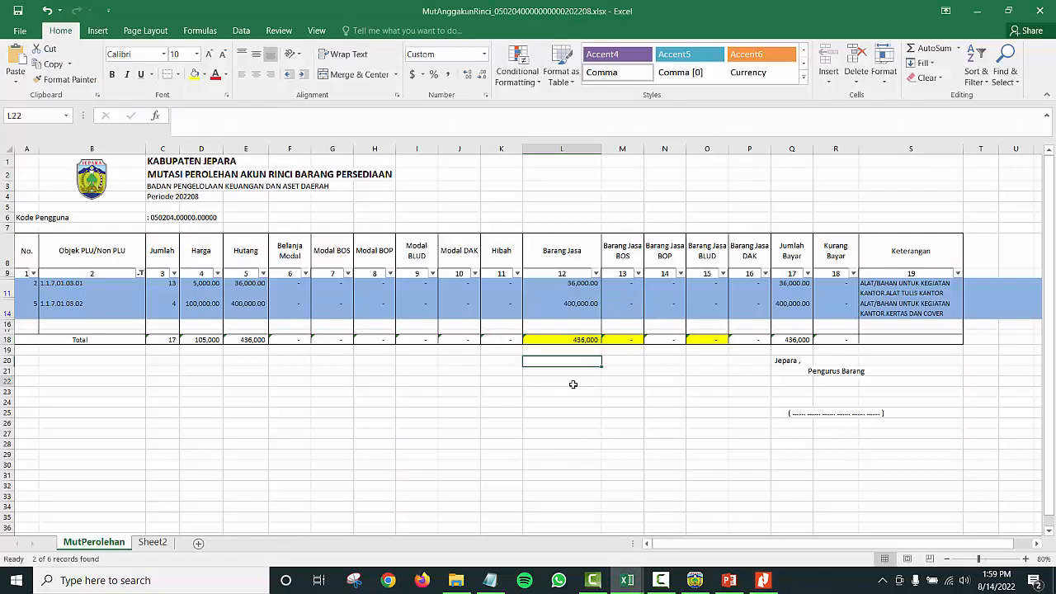
left_click(570, 381)
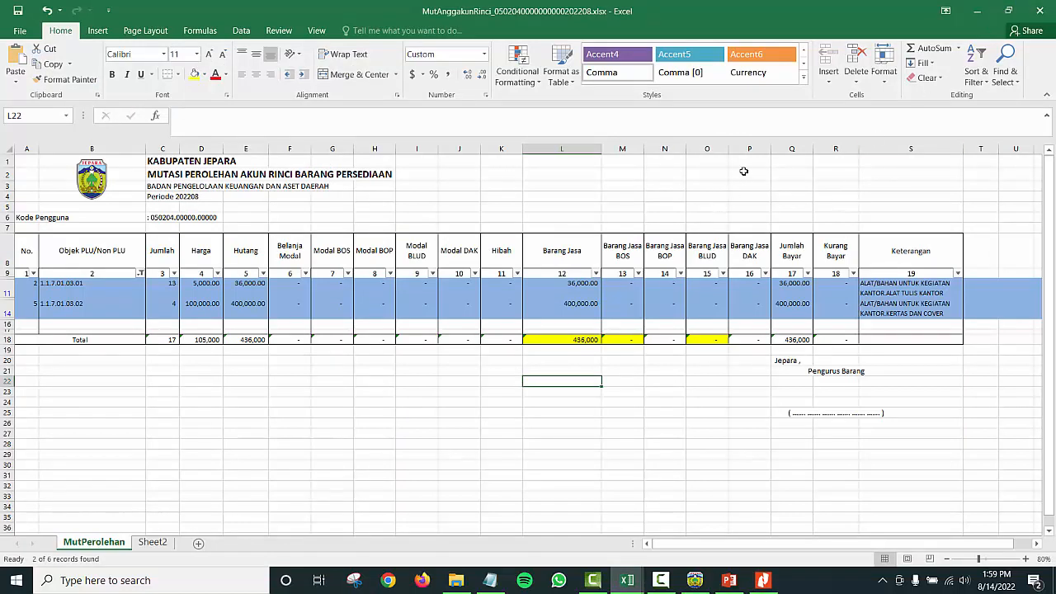
left_click(1039, 8)
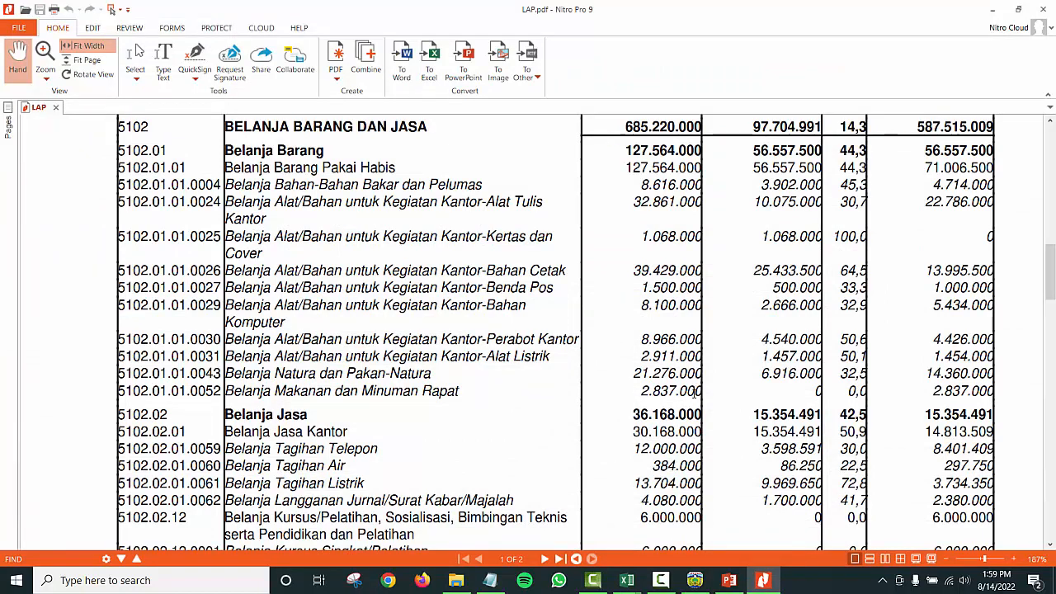
left_click(697, 582)
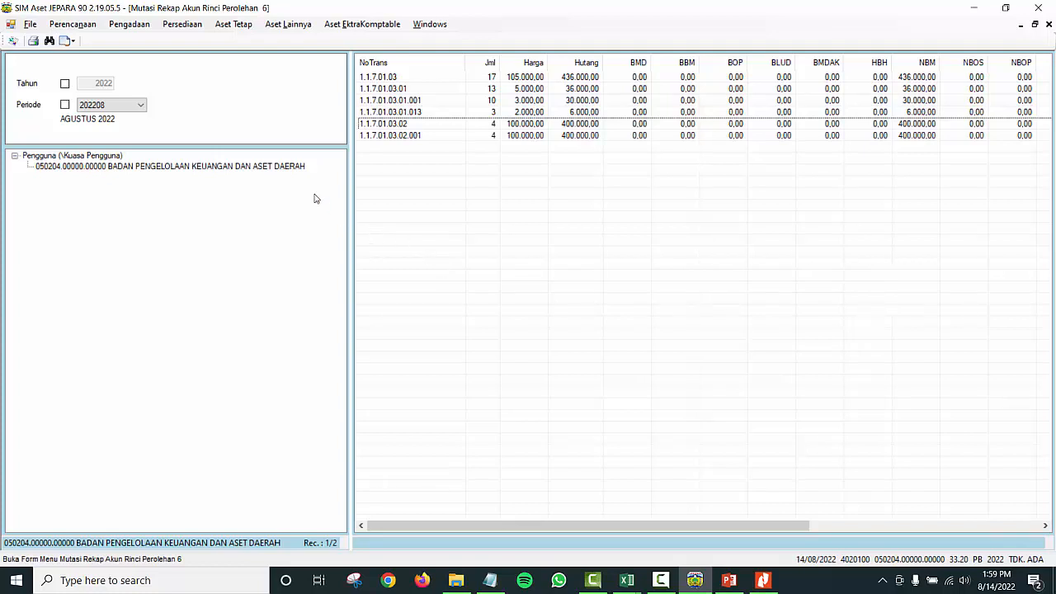
Step: Open the Persediaan > Gudang > Pengungkapan > Mutasi Barang dan Nilai report
left_click(182, 28)
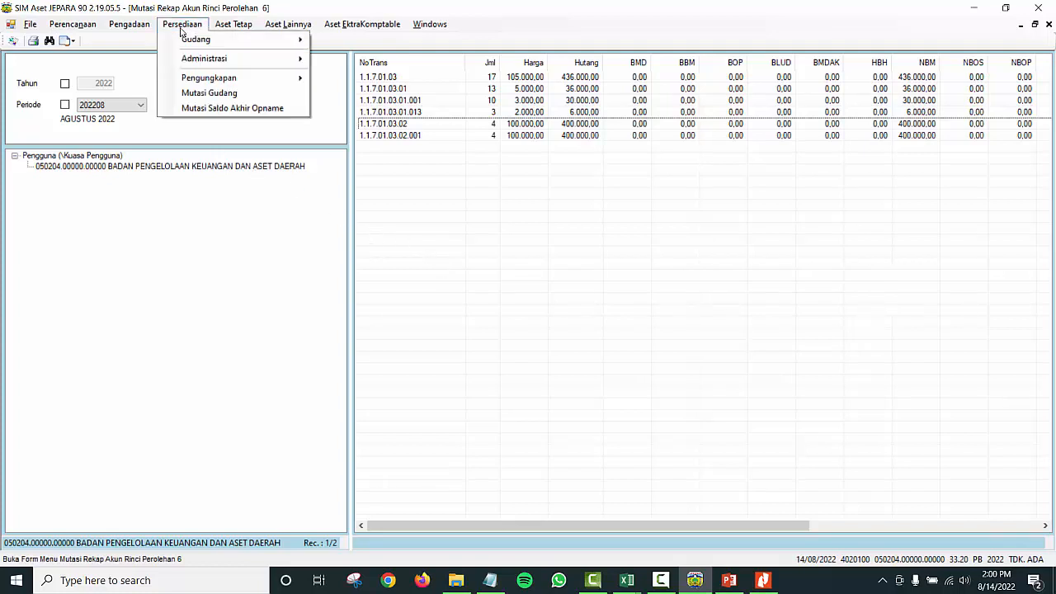
mouse_move(229, 61)
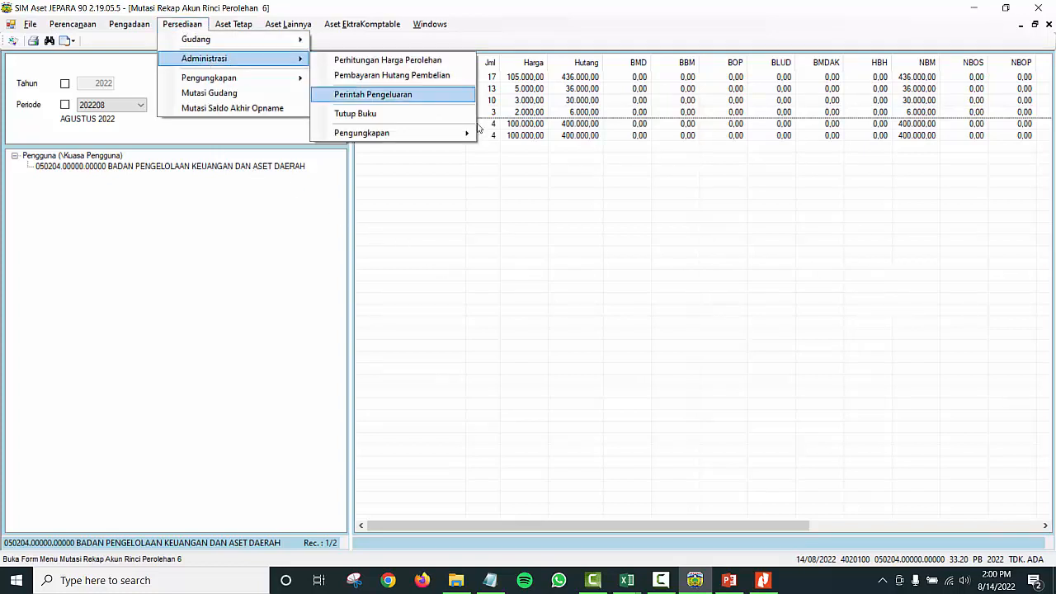
mouse_move(450, 136)
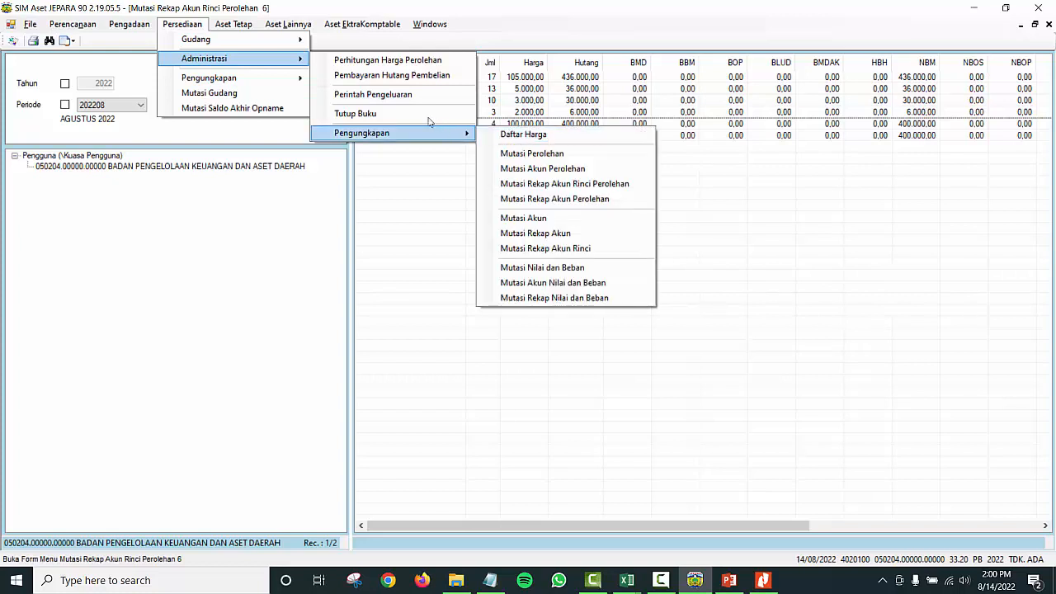
mouse_move(261, 42)
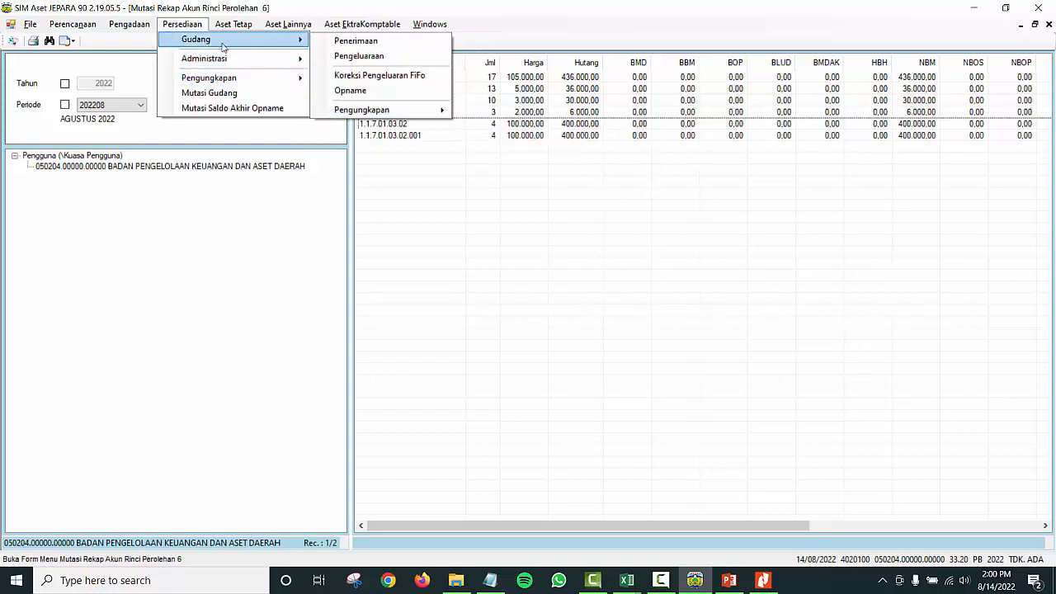
mouse_move(415, 113)
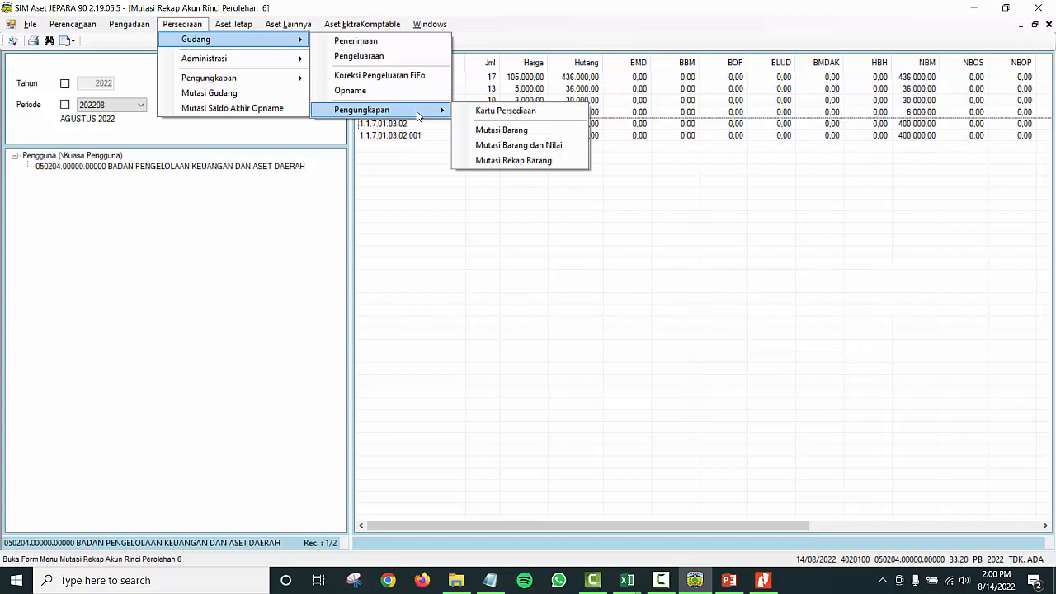
left_click(555, 147)
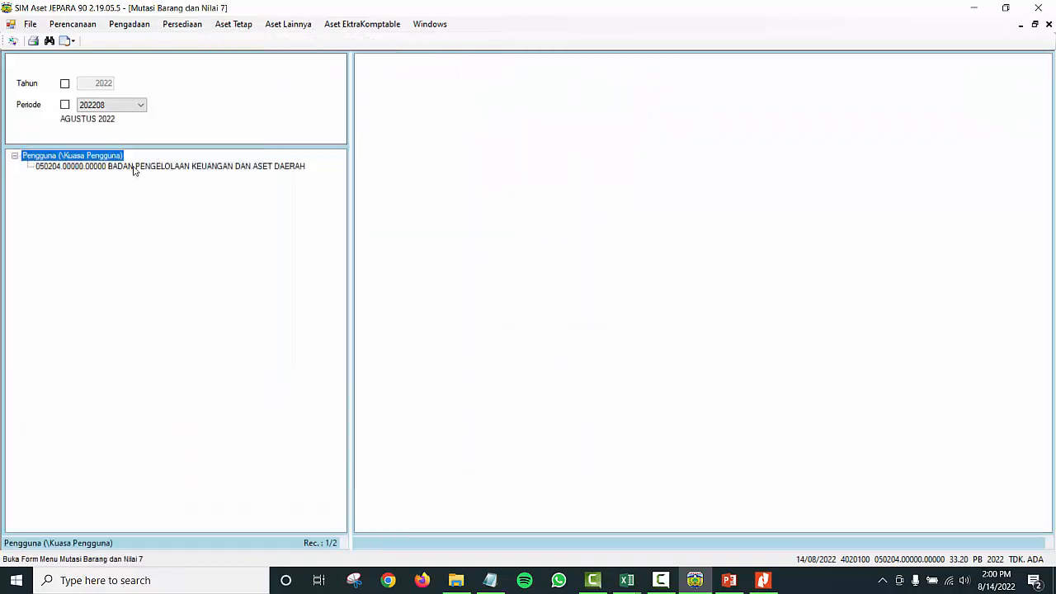
Step: Load the report for the BADAN PENGELOLAAN KEUANGAN DAN ASET DAERAH unit and print it
left_click(132, 168)
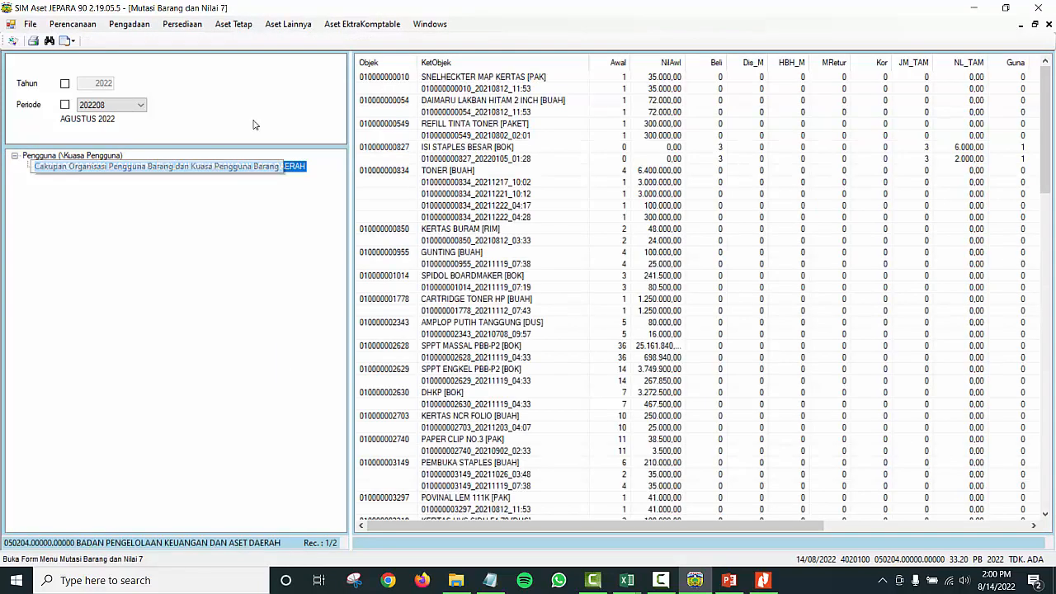
left_click(105, 155)
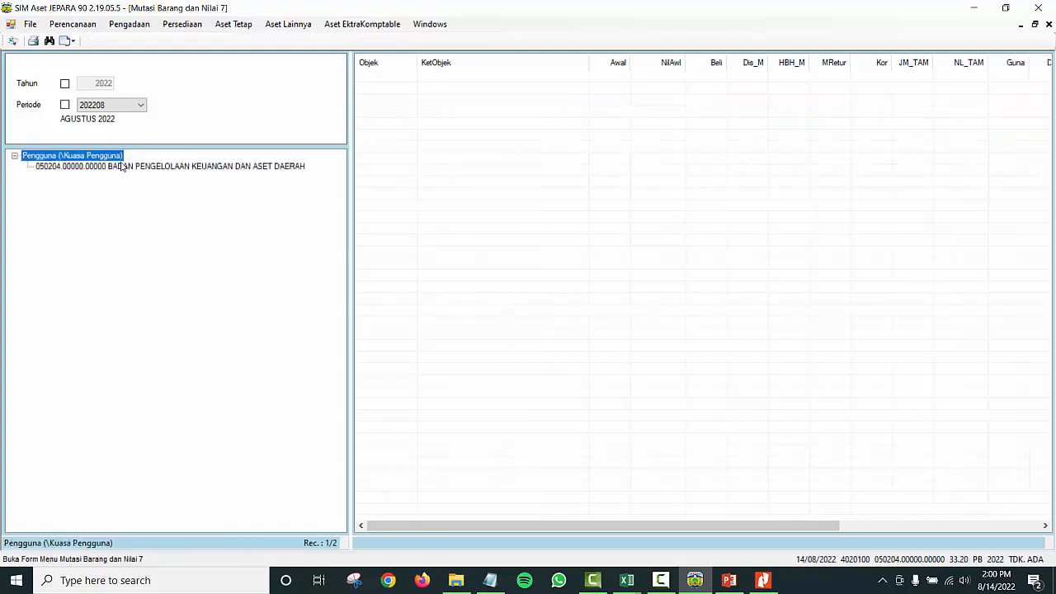
left_click(121, 165)
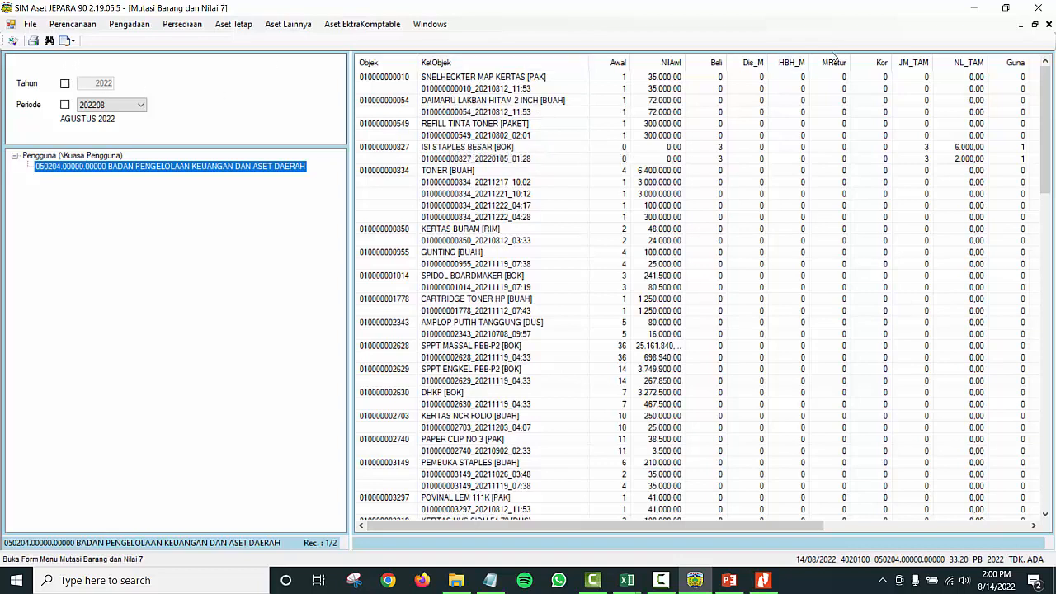
left_click(33, 41)
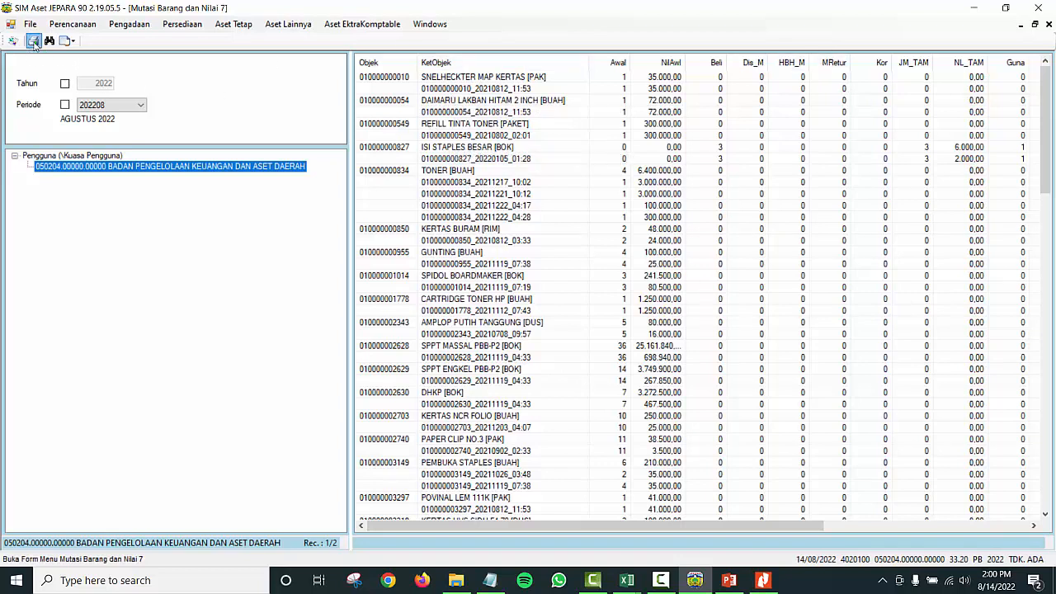
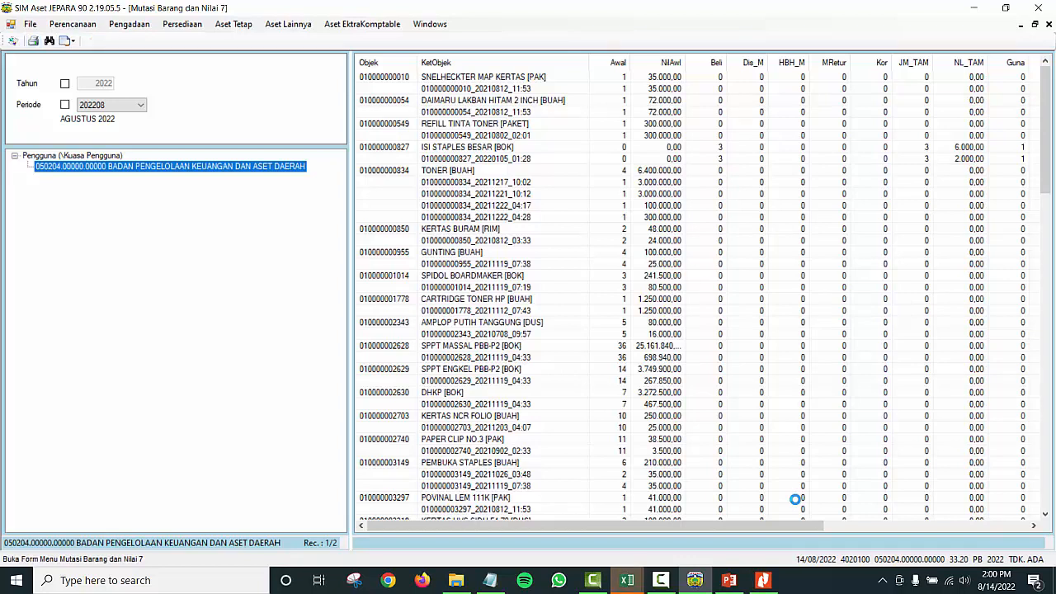
left_click(627, 580)
left_click(776, 516)
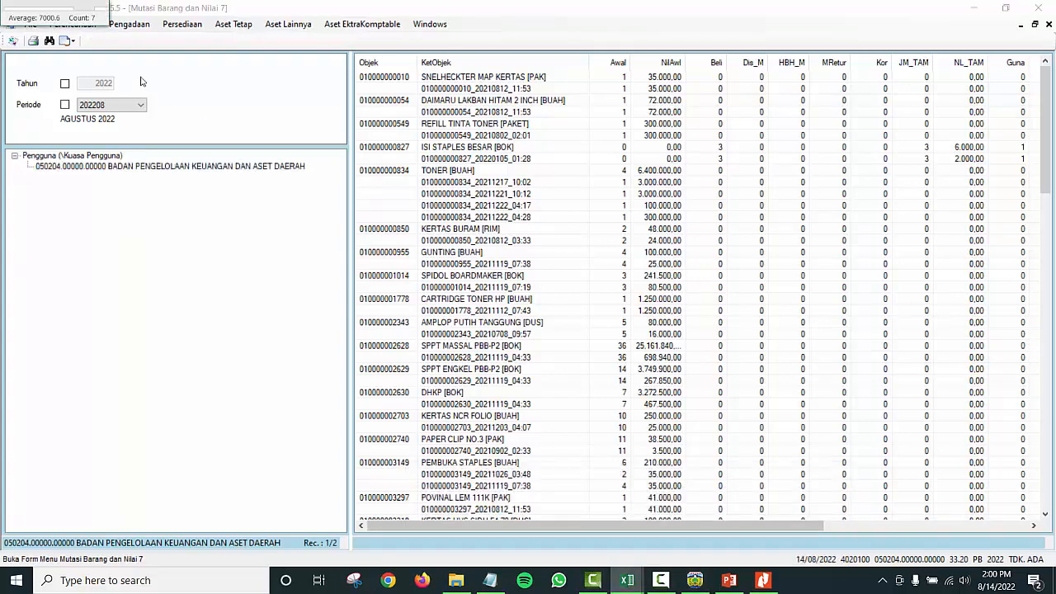
left_click_drag(111, 23, 904, 410)
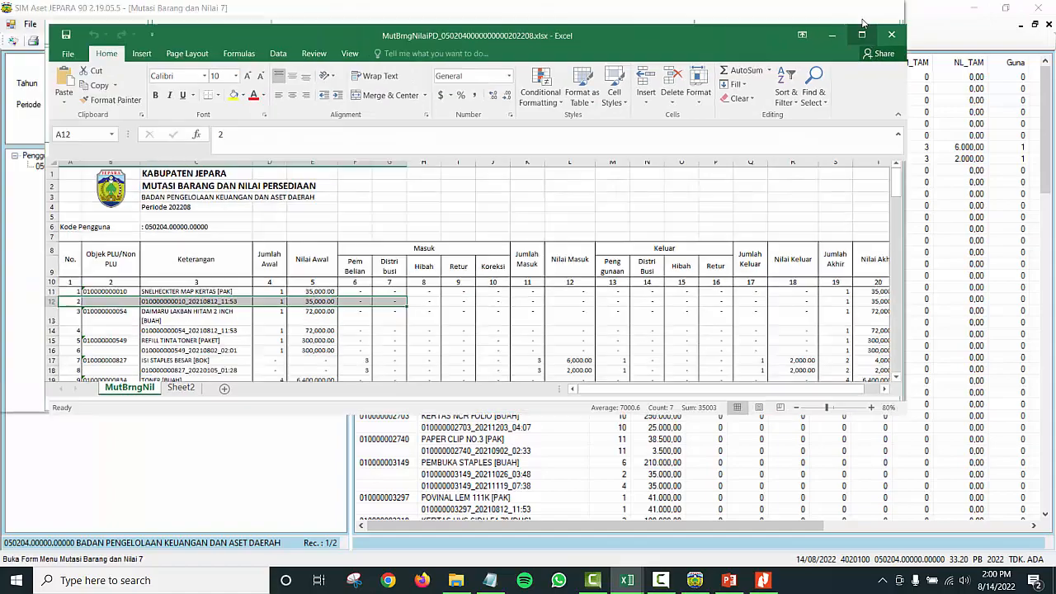
Step: Maximize Excel and scroll through the Mutasi Barang dan Nilai Persediaan table
left_click(855, 11)
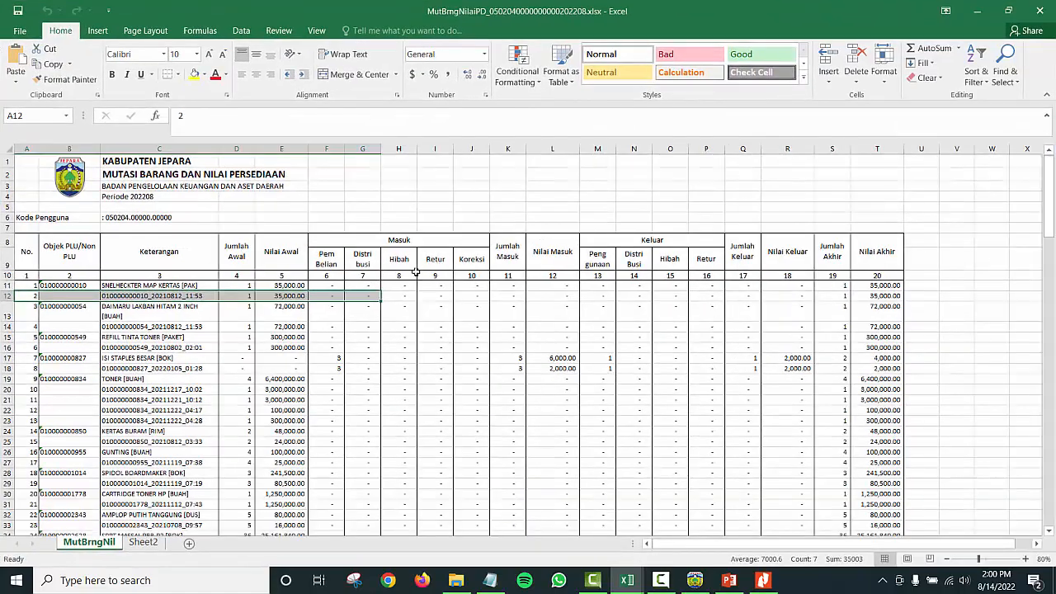
left_click(354, 410)
scroll(347, 343, "down", 20)
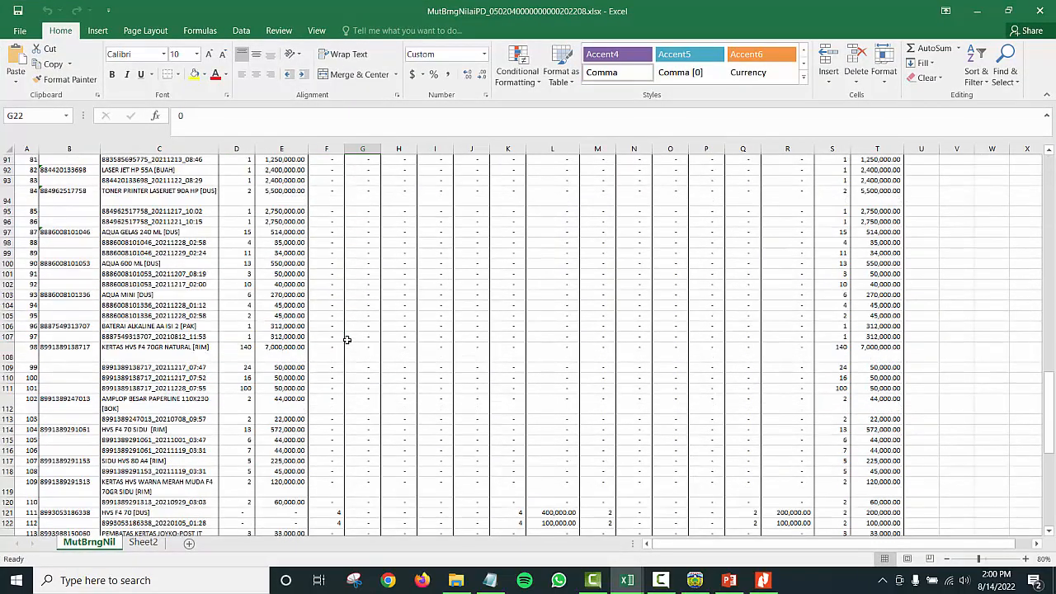
scroll(346, 340, "down", 20)
scroll(346, 340, "up", 19)
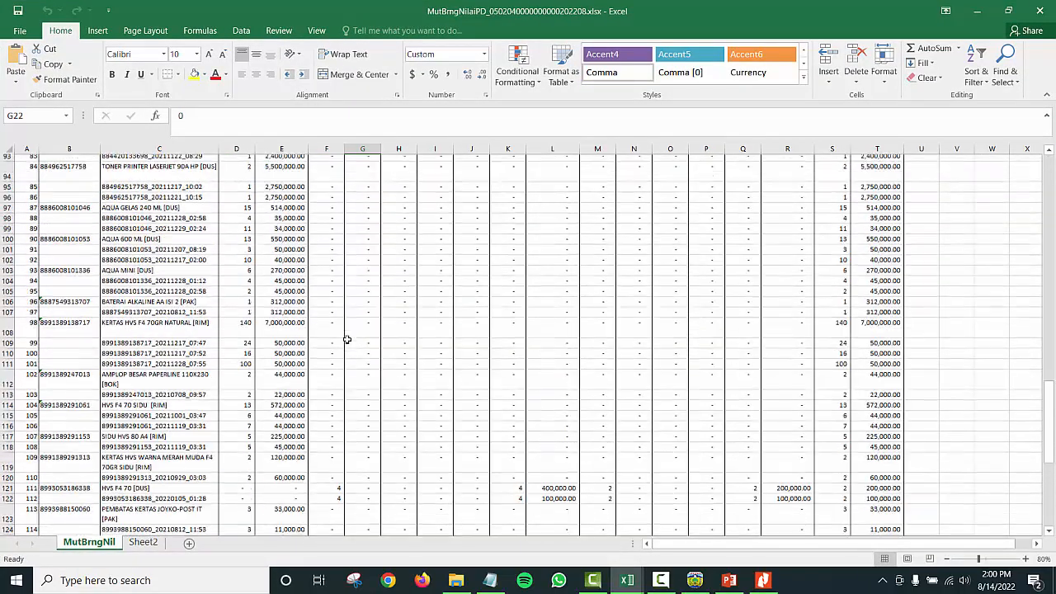
scroll(346, 339, "up", 20)
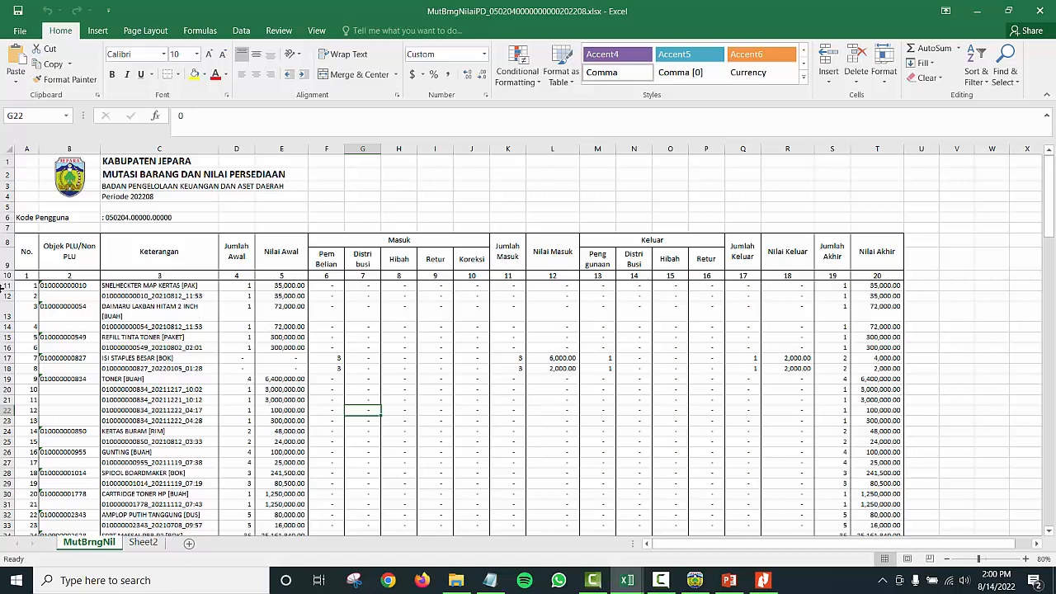
scroll(247, 304, "down", 20)
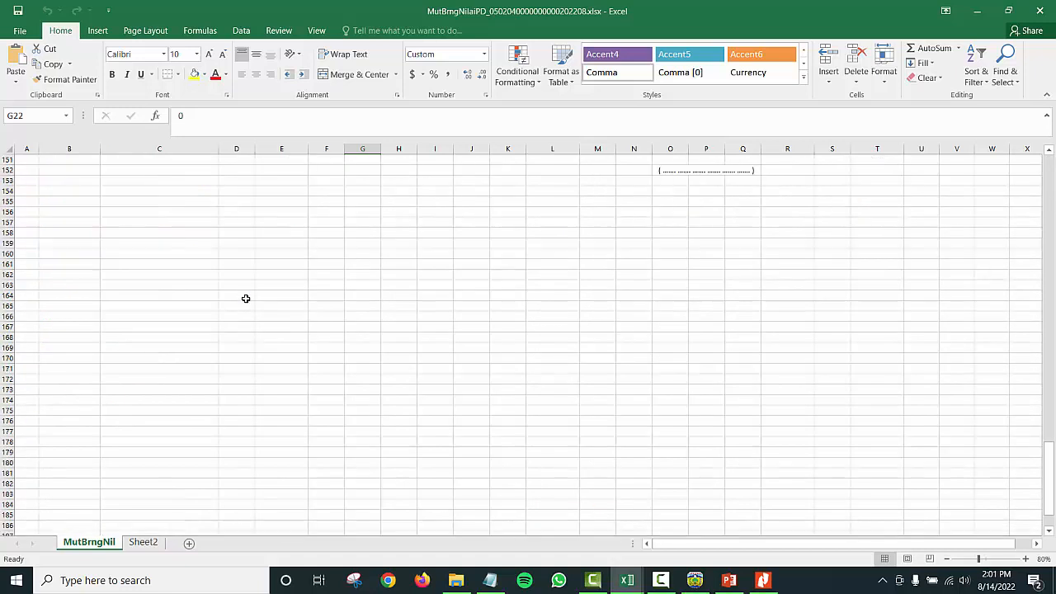
scroll(245, 297, "up", 10)
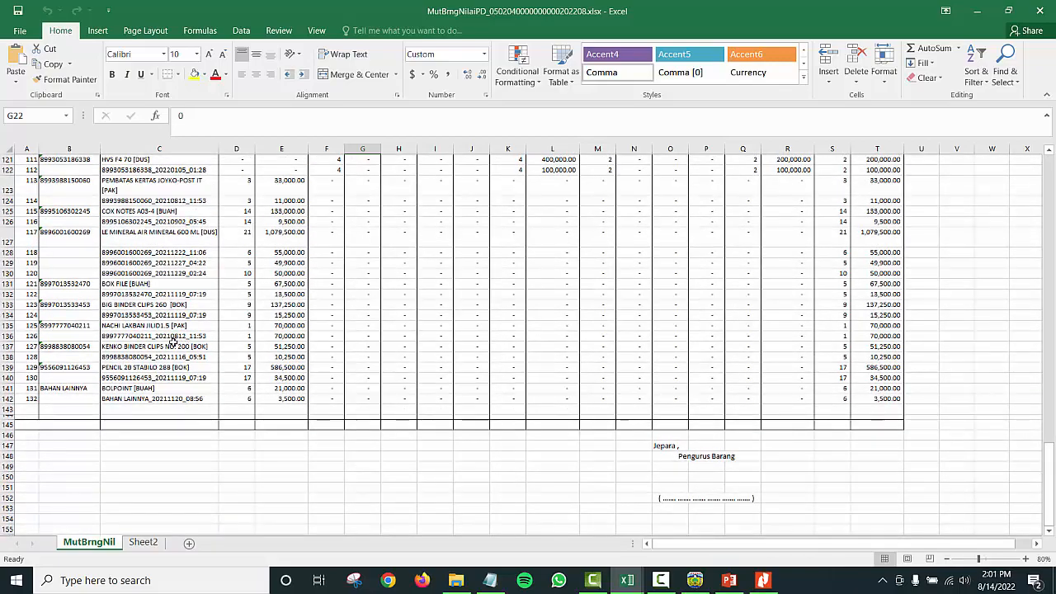
scroll(186, 371, "up", 3)
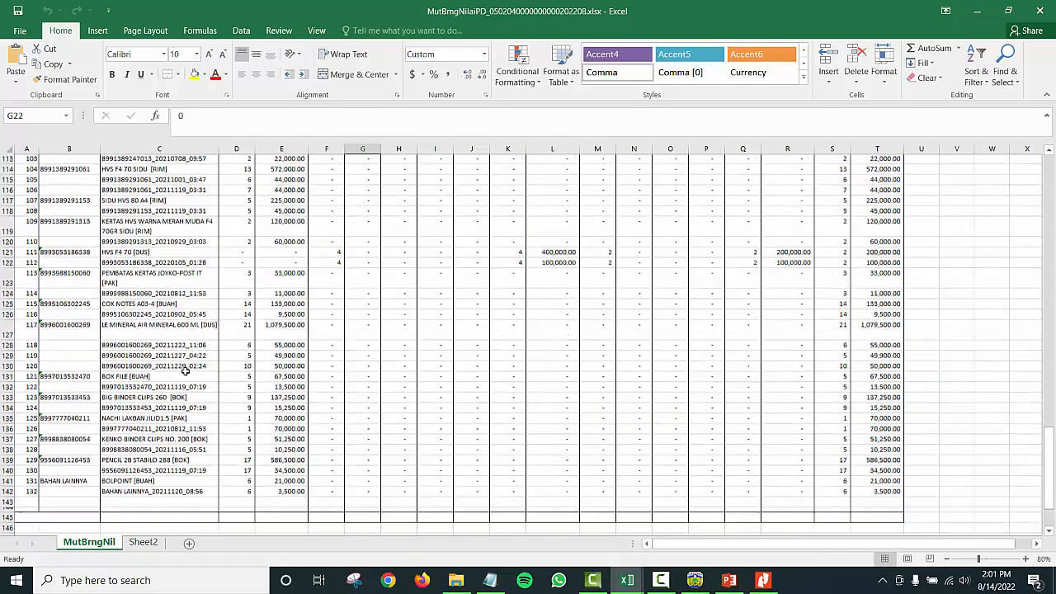
scroll(185, 371, "up", 5)
left_click(142, 239)
scroll(141, 238, "up", 20)
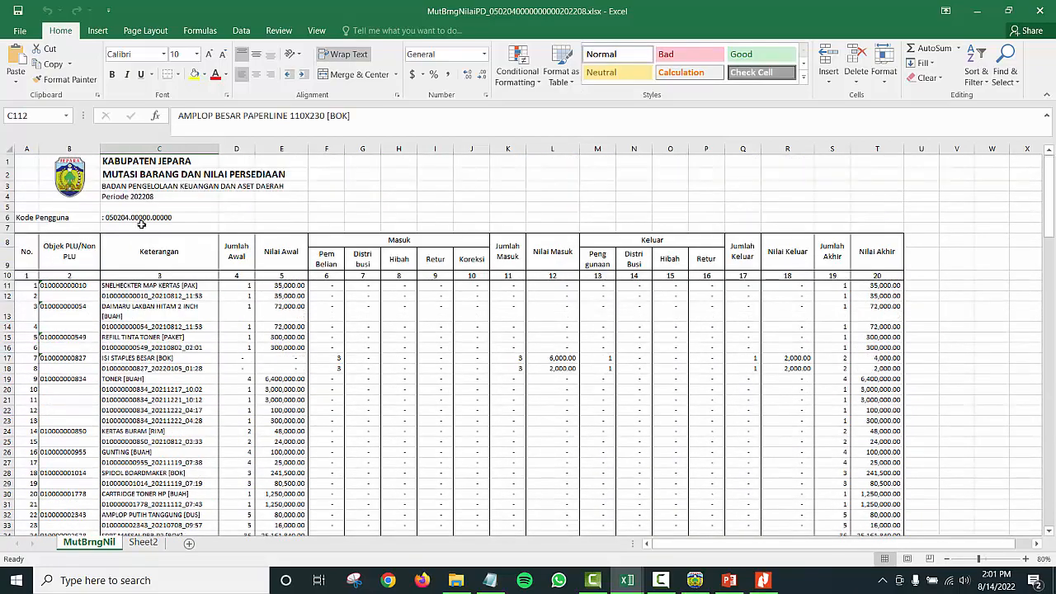
Step: Select the description and opening-value cells, then incoming columns F to J, to read their sums
left_click_drag(125, 272, 279, 497)
scroll(313, 371, "up", 20)
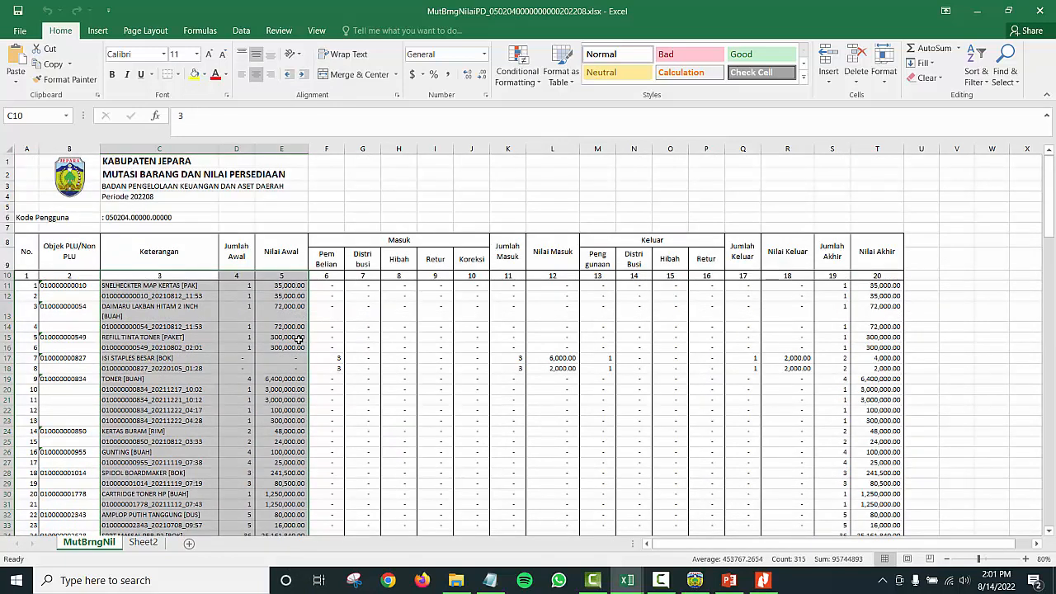
left_click(346, 293)
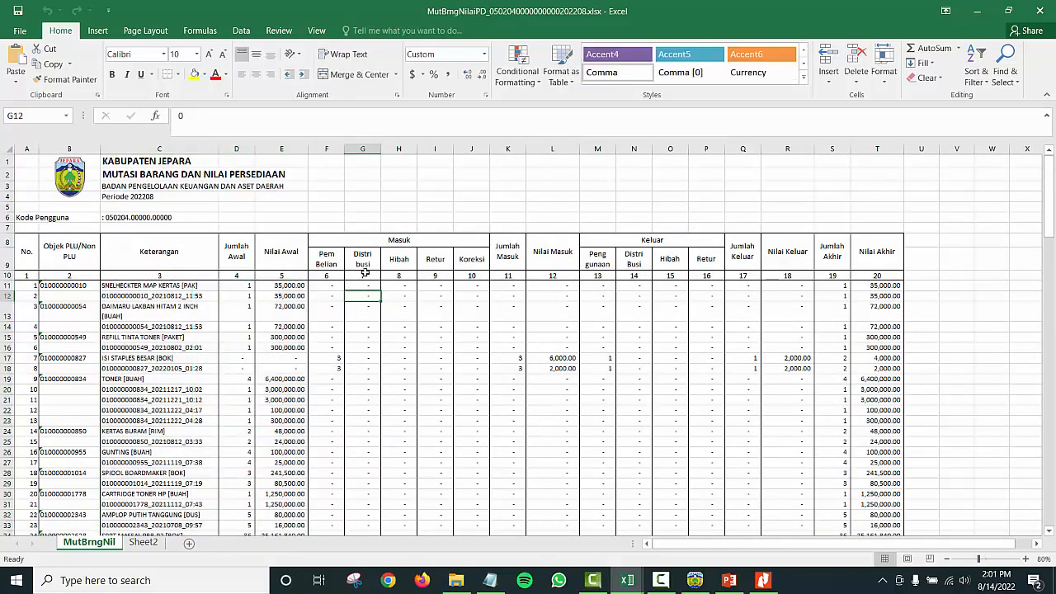
left_click_drag(327, 149, 549, 150)
scroll(556, 225, "down", 5)
scroll(523, 170, "up", 5)
scroll(516, 316, "down", 5)
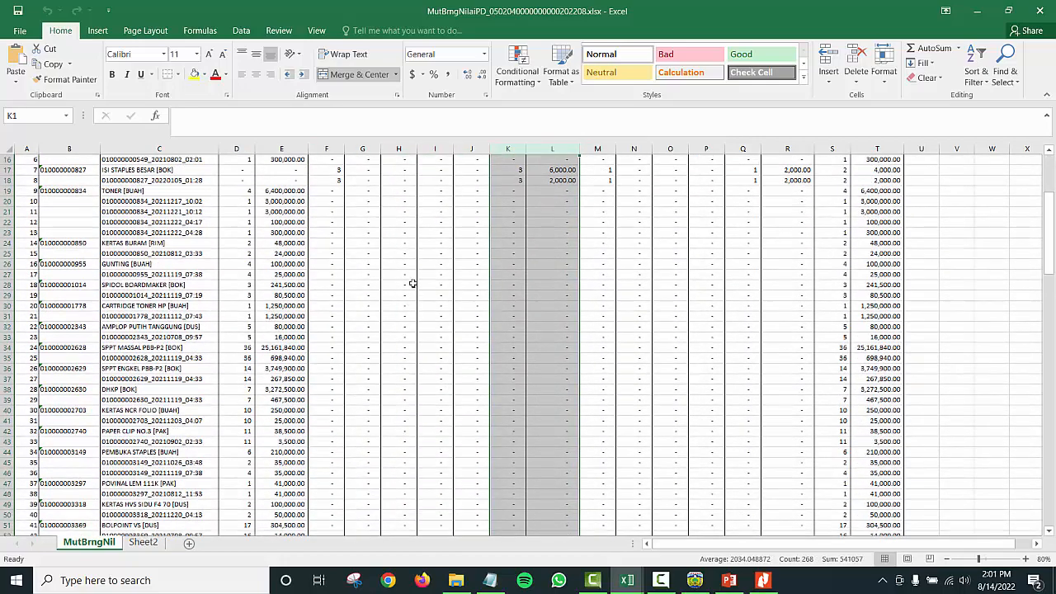
left_click_drag(16, 172, 12, 179)
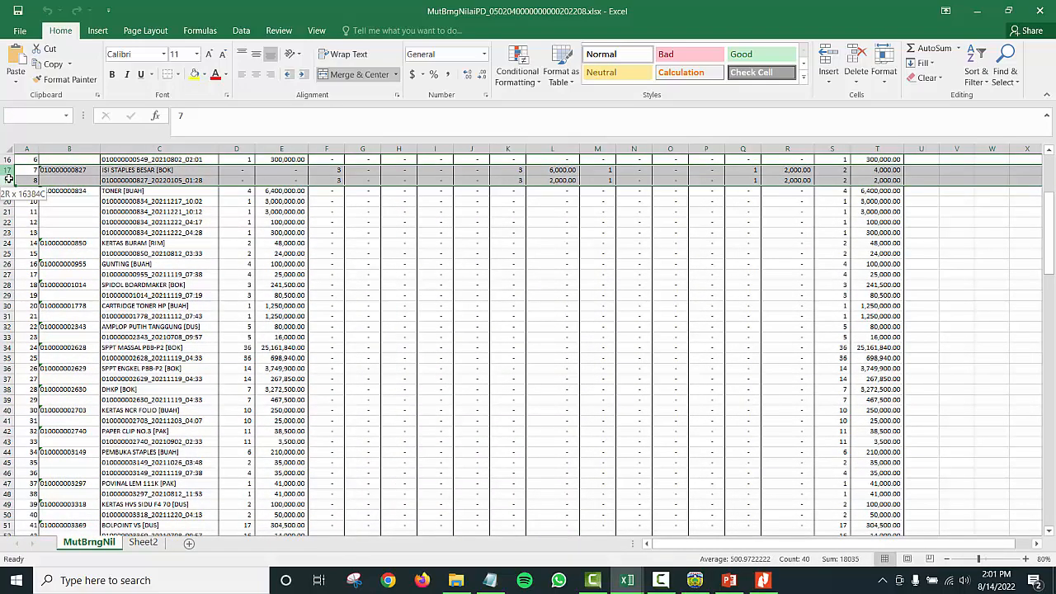
scroll(416, 269, "down", 20)
scroll(417, 269, "down", 10)
scroll(417, 269, "up", 10)
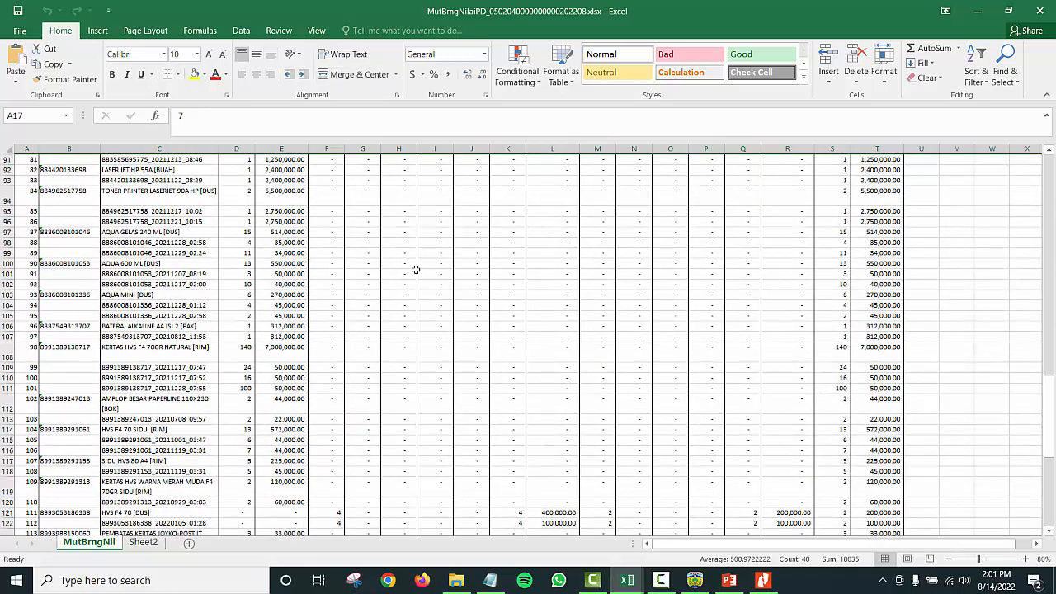
left_click_drag(13, 284, 12, 294)
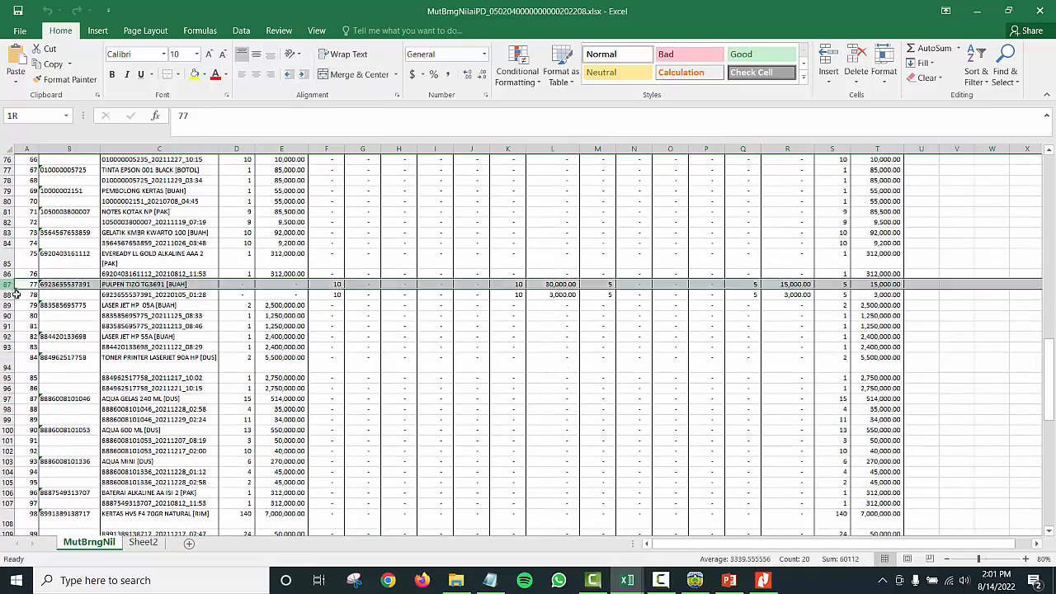
scroll(358, 342, "down", 20)
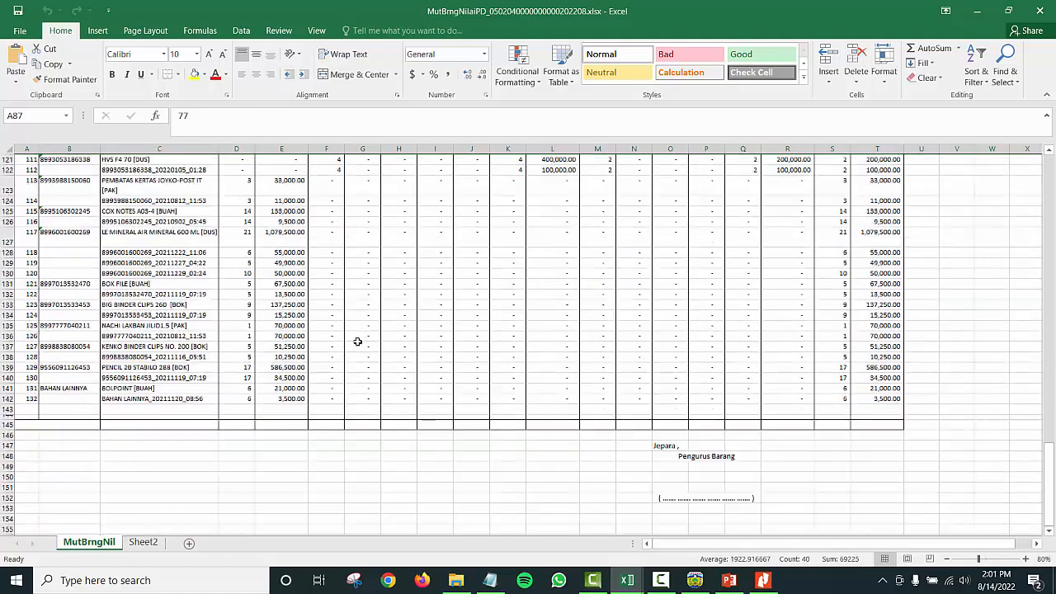
scroll(356, 341, "up", 10)
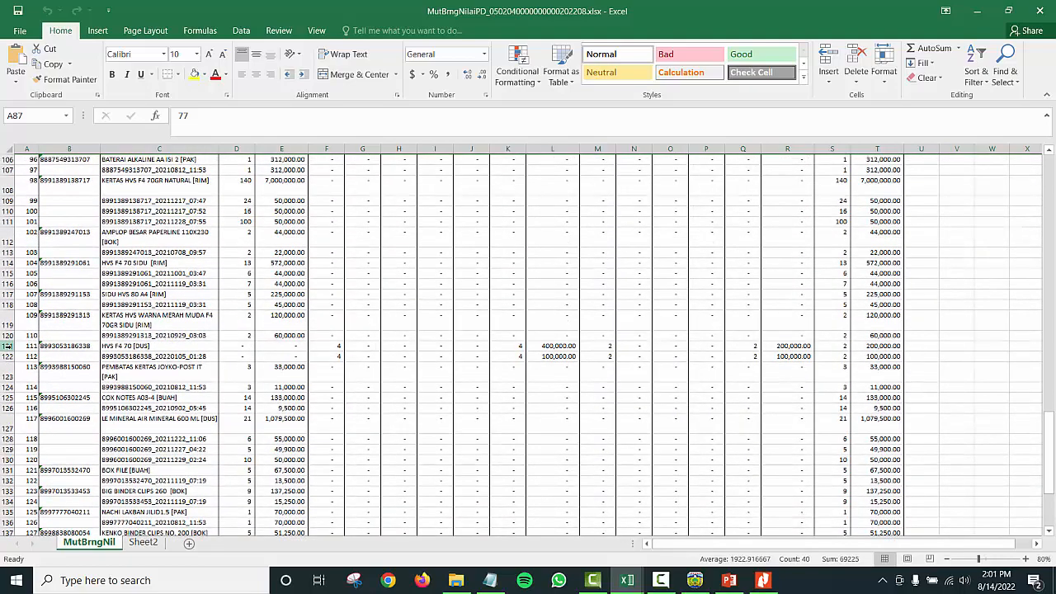
left_click_drag(14, 345, 18, 356)
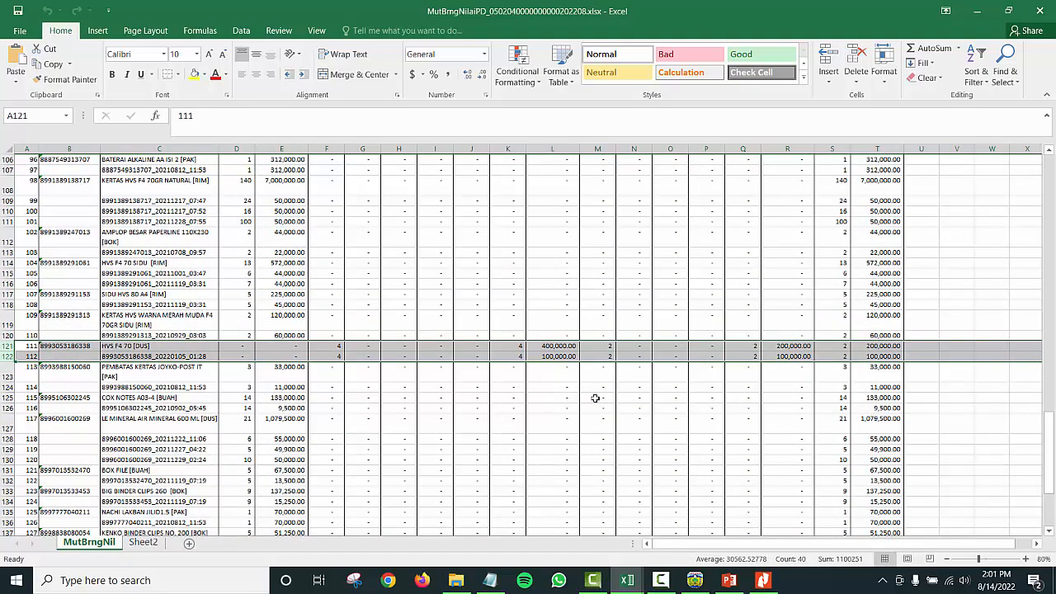
scroll(695, 343, "up", 20)
left_click(683, 265)
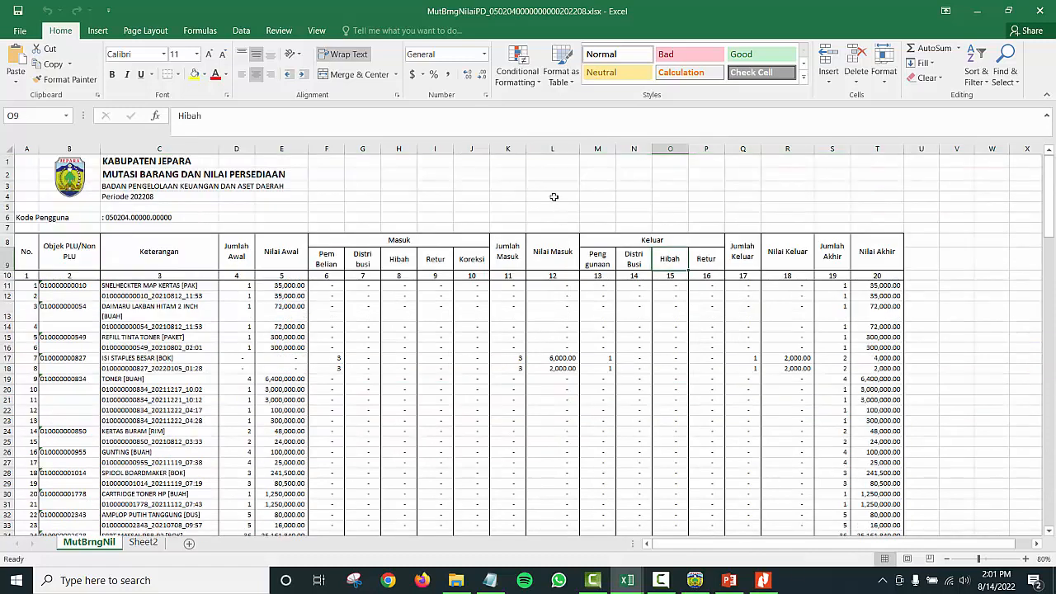
left_click_drag(327, 150, 561, 291)
left_click_drag(597, 149, 788, 149)
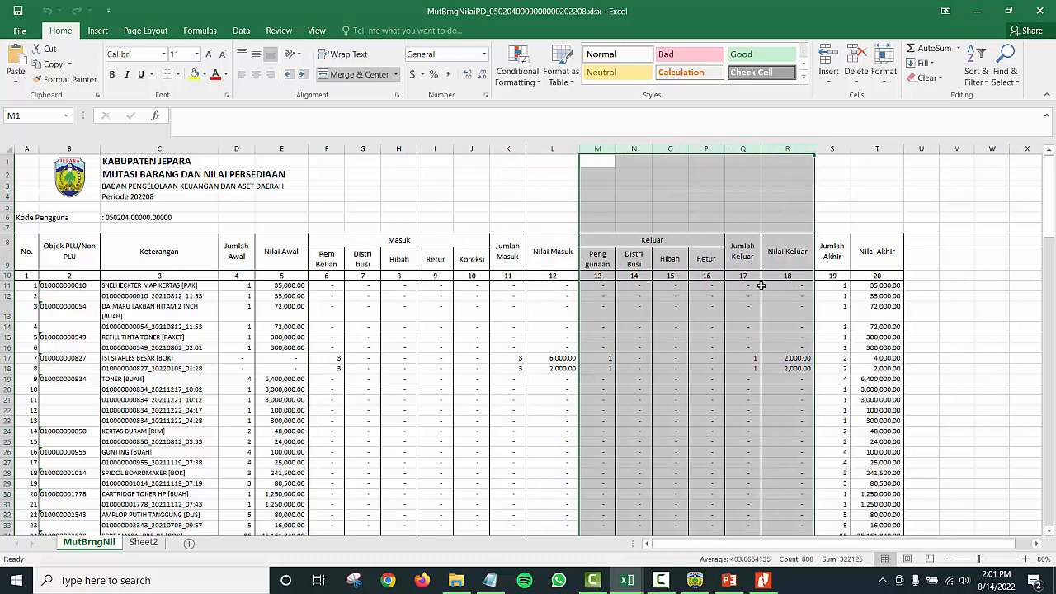
left_click(834, 149)
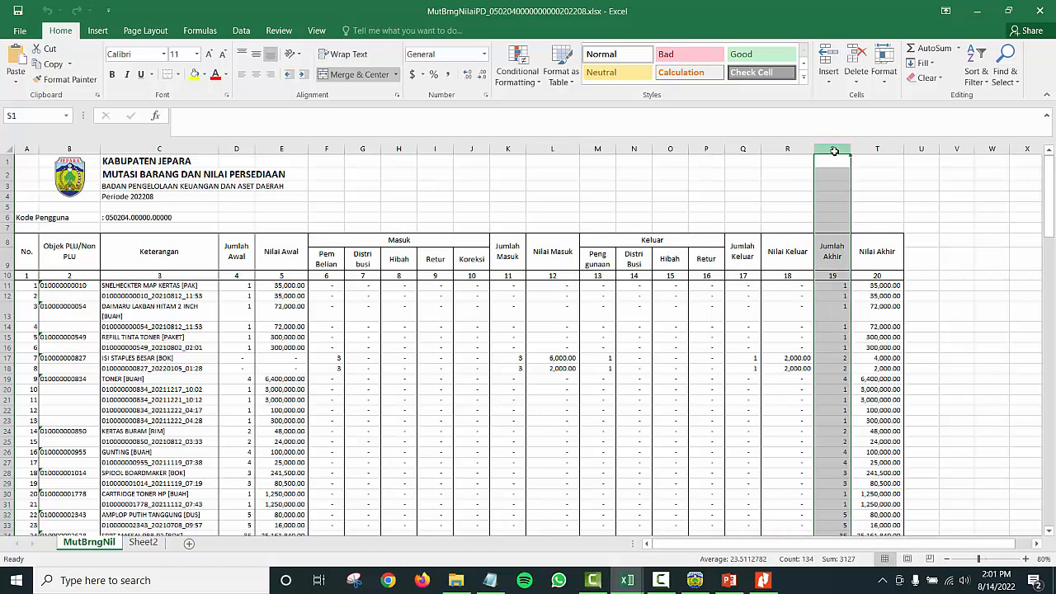
left_click(876, 150)
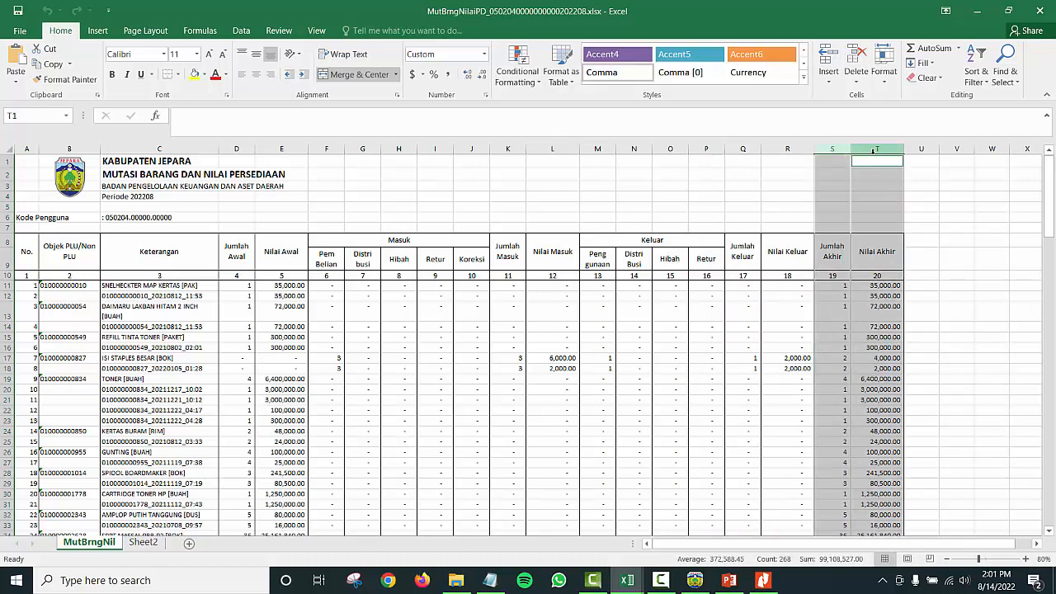
left_click(729, 347)
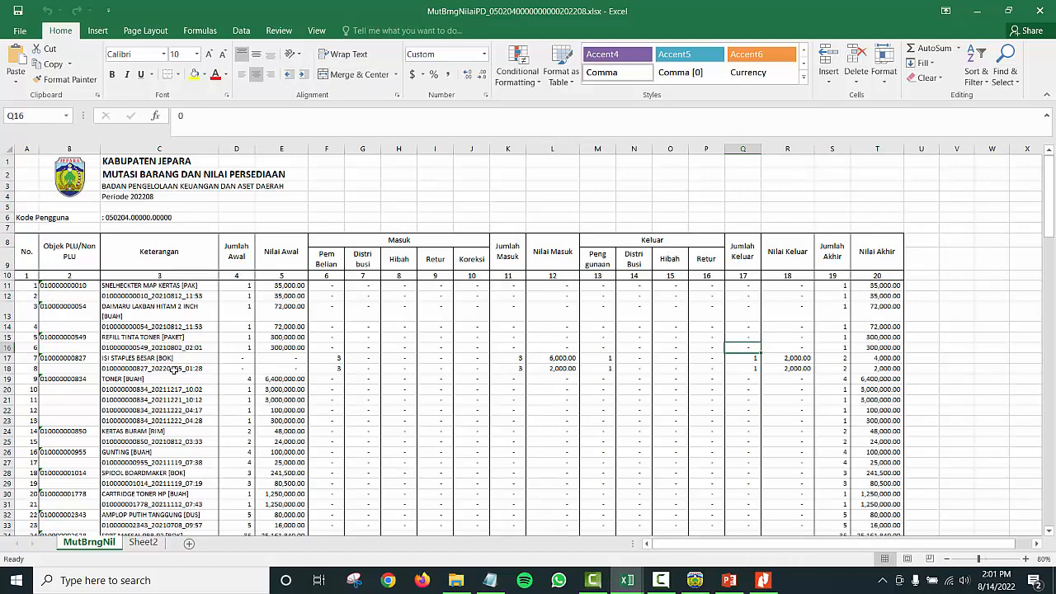
scroll(173, 371, "down", 20)
scroll(173, 371, "up", 20)
Step: Filter header row 10 so column 2 excludes blank Objek PLU codes, showing 53 of 132 records
left_click(6, 275)
left_click(239, 30)
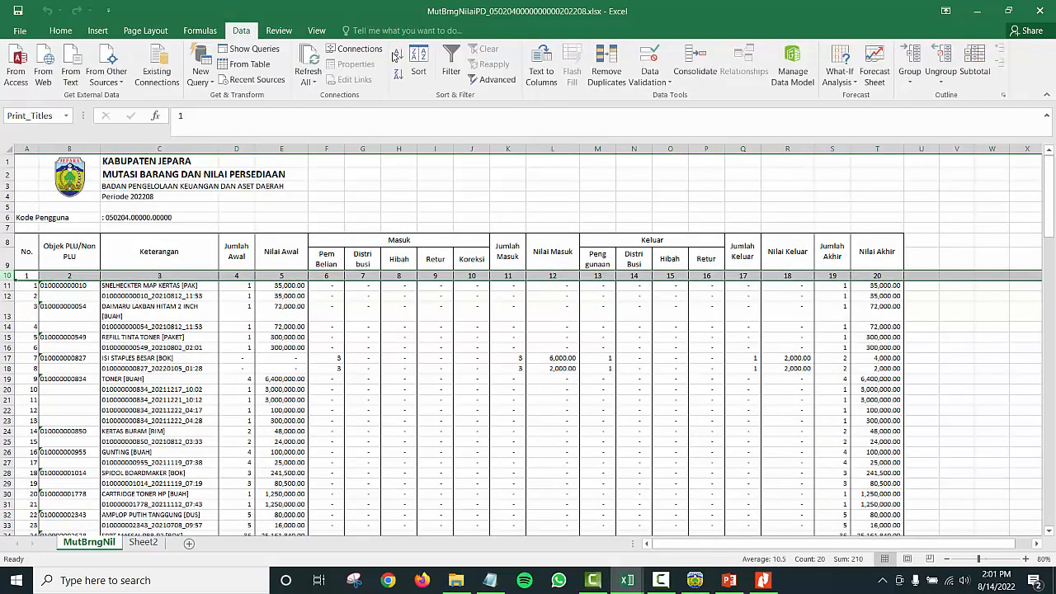
left_click(450, 62)
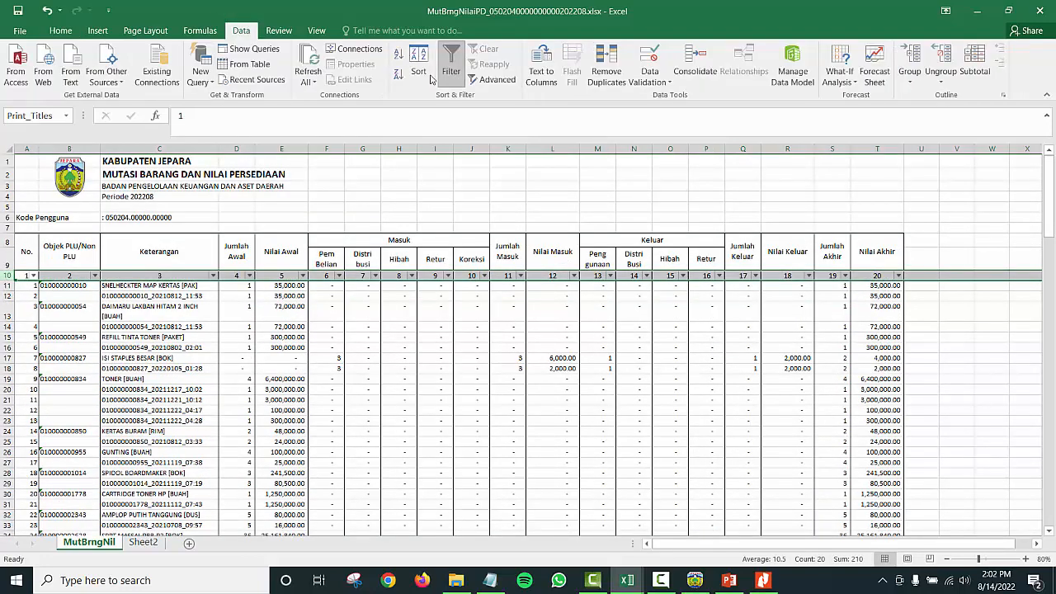
left_click(95, 276)
left_click_drag(171, 413, 183, 490)
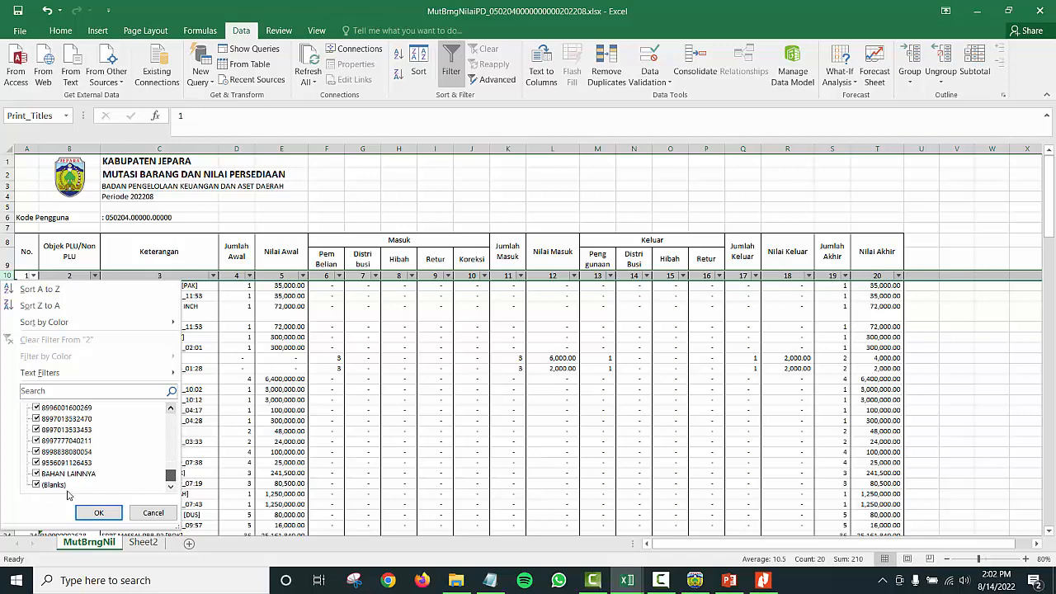
left_click(37, 485)
left_click(98, 513)
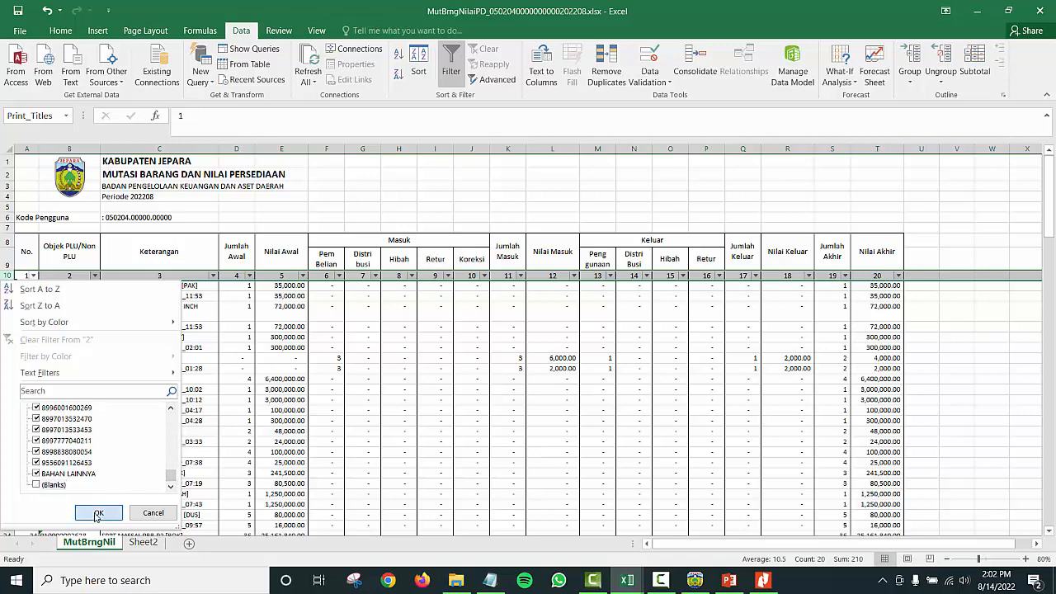
left_click(108, 314)
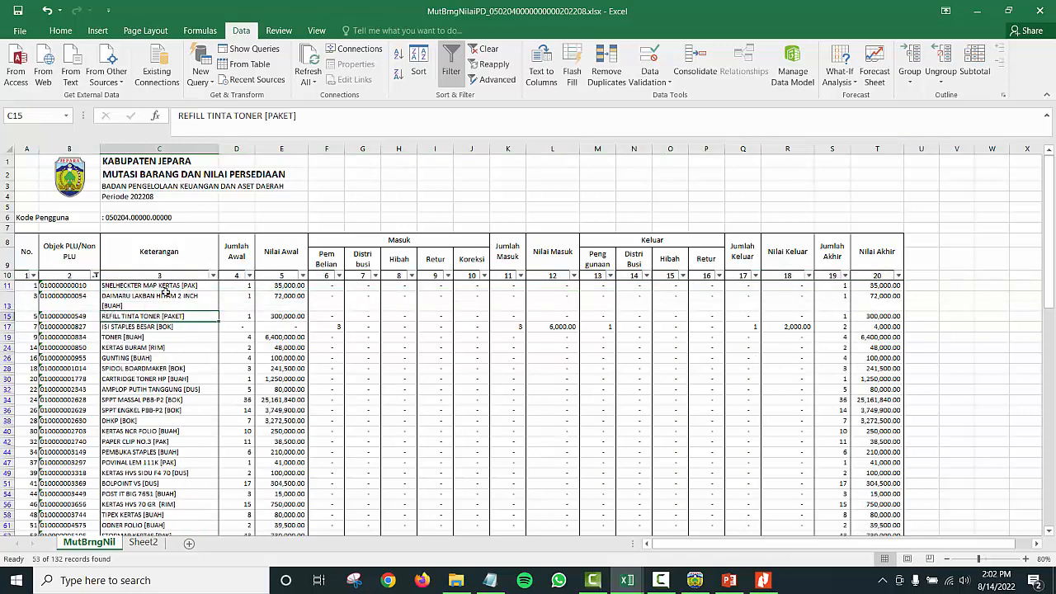
Step: Fill rows 17, 87 and 121 (ISI STAPLES BESAR, PULPEN TIZO TG3691, HVS F4 70) yellow
scroll(374, 338, "down", 7)
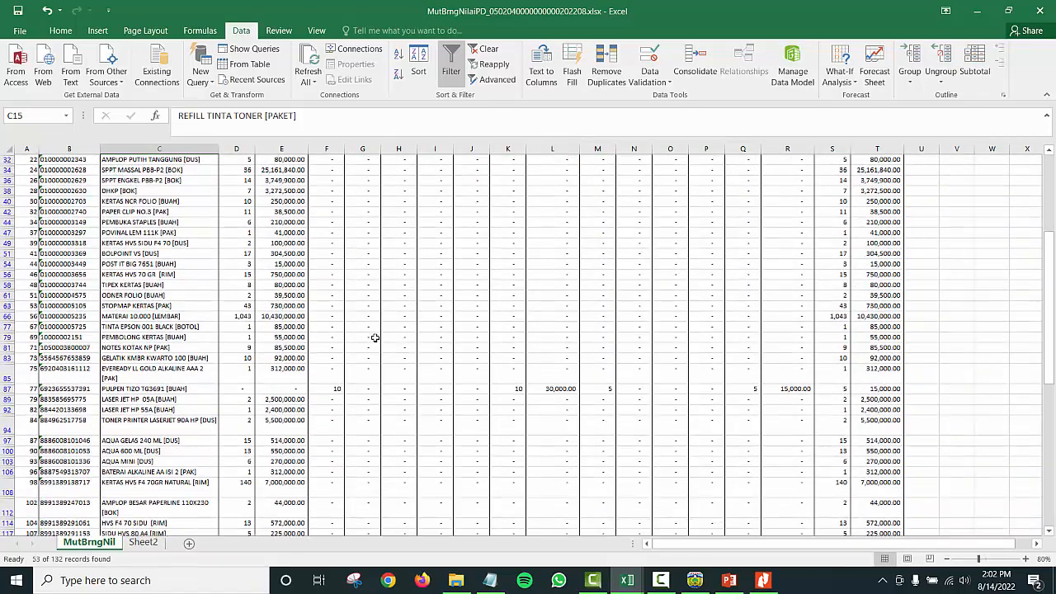
scroll(375, 337, "up", 7)
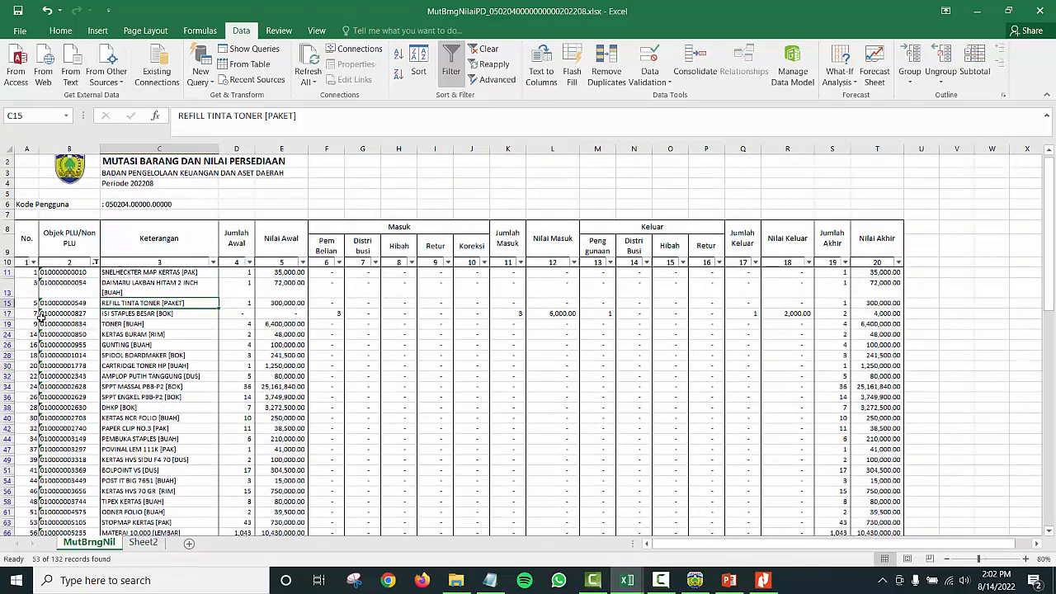
left_click(6, 314)
scroll(187, 360, "down", 8)
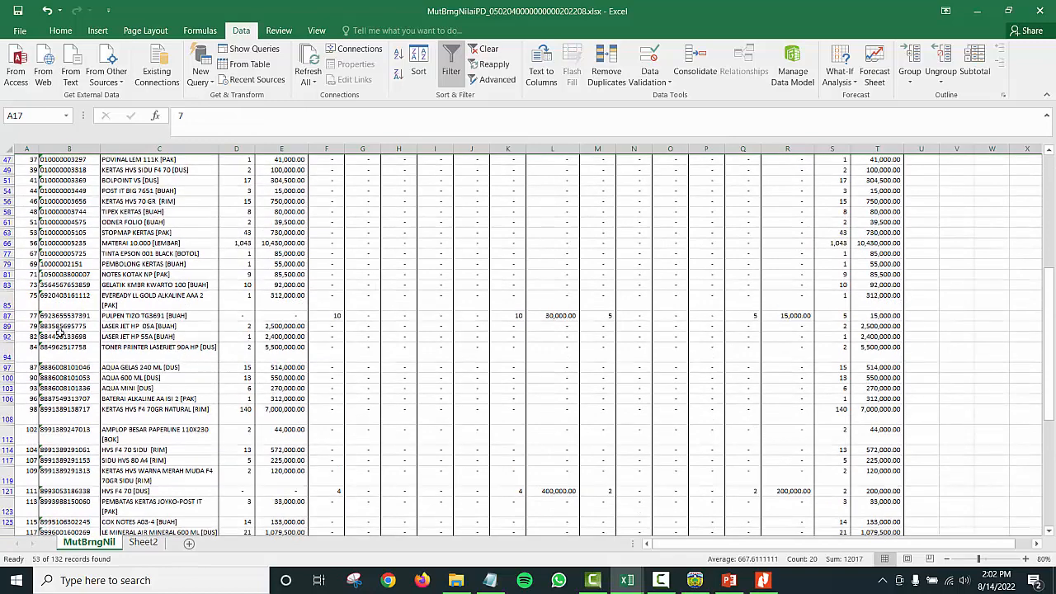
left_click(18, 318)
scroll(200, 348, "down", 3)
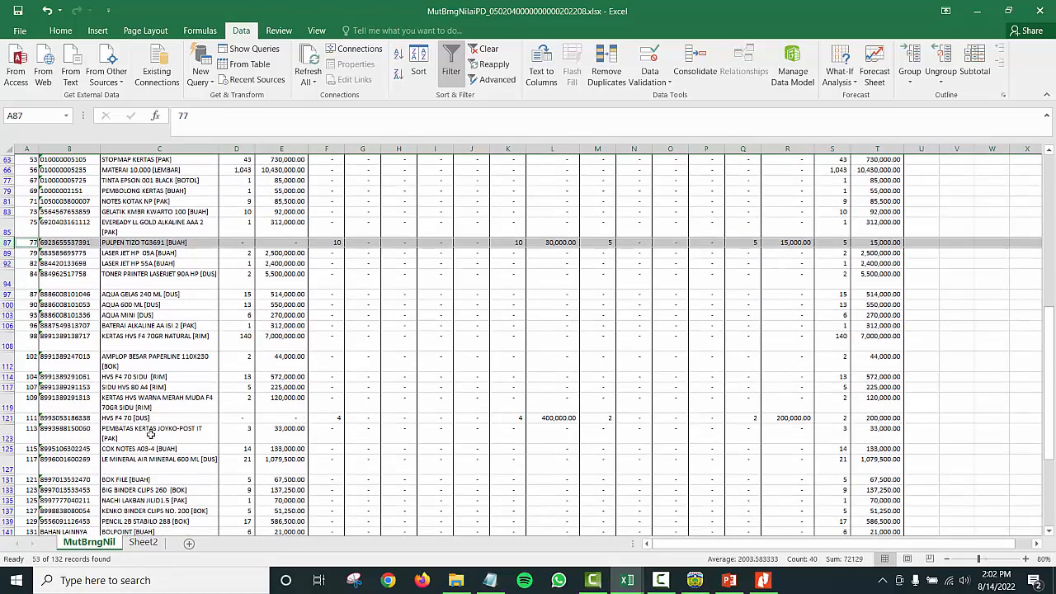
left_click(7, 417, "ctrl")
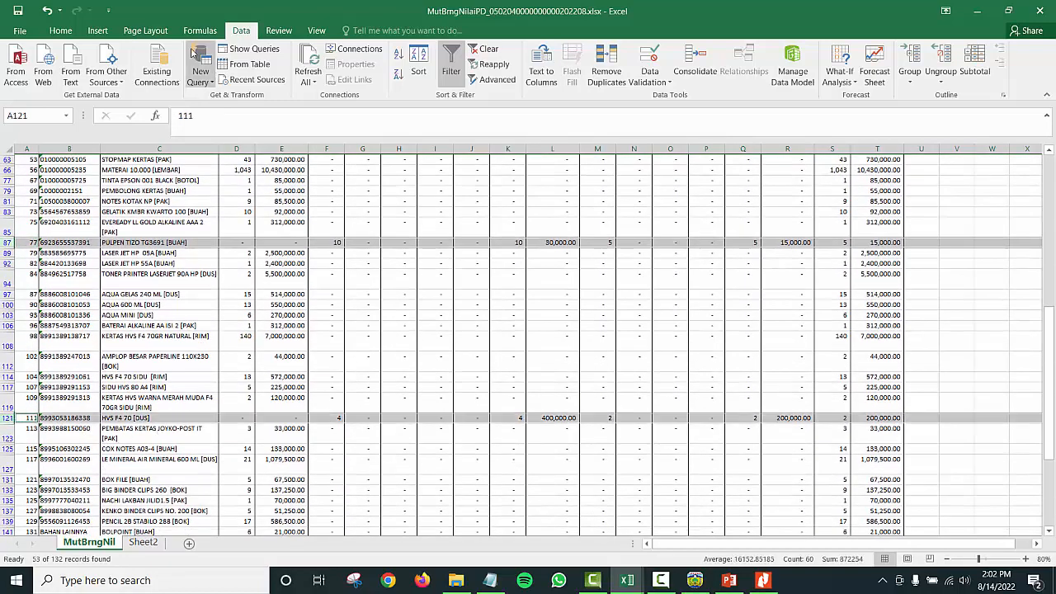
left_click(60, 30)
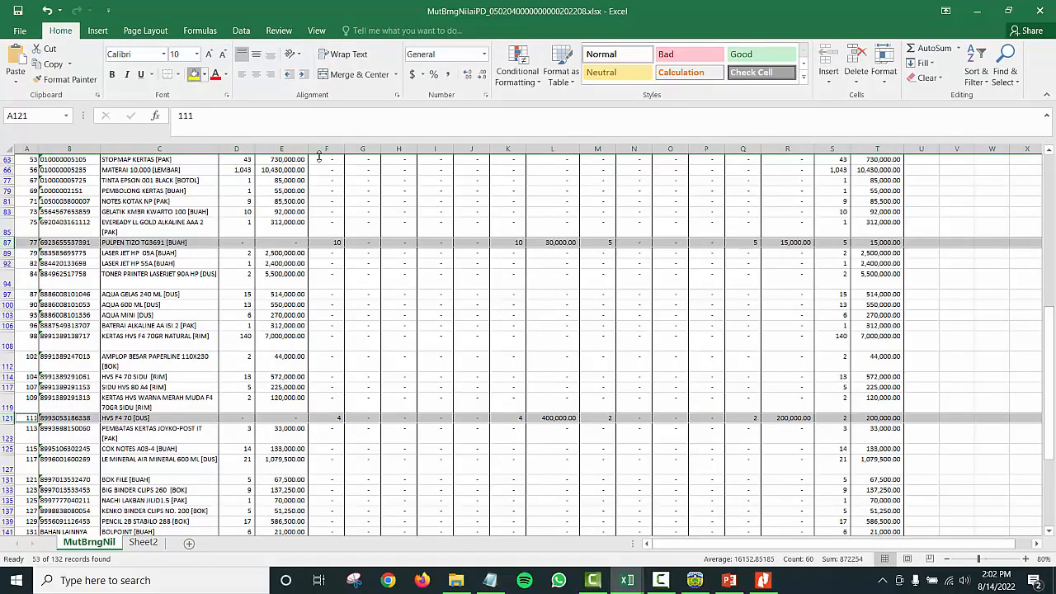
left_click(194, 74)
Step: Check ISI STAPLES BESAR's usage of 1, ending quantity 2 and ending value 4,000
scroll(572, 296, "up", 6)
scroll(572, 296, "up", 5)
scroll(568, 292, "down", 15)
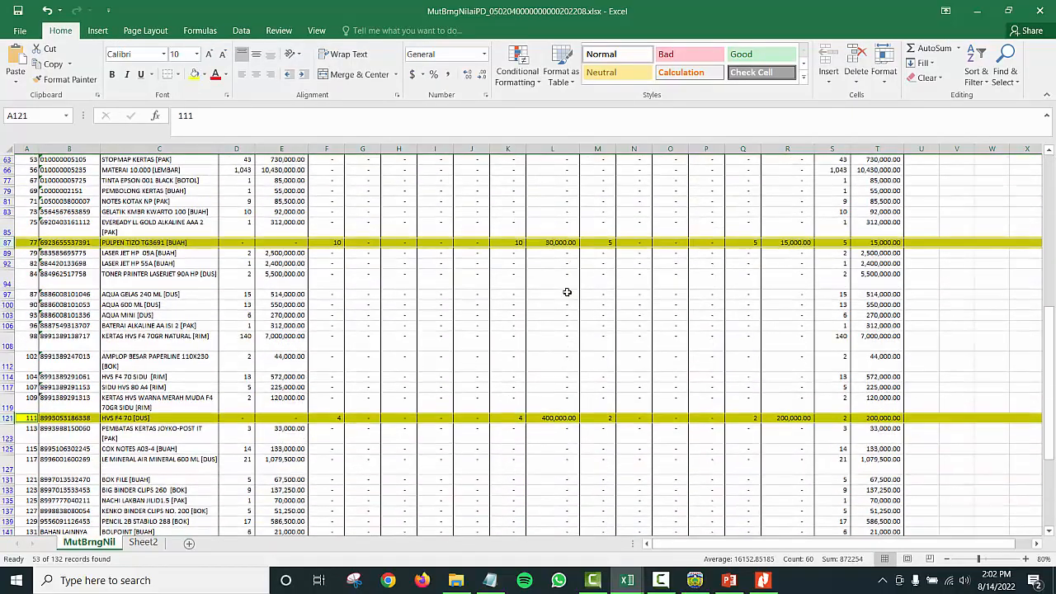
scroll(563, 292, "up", 15)
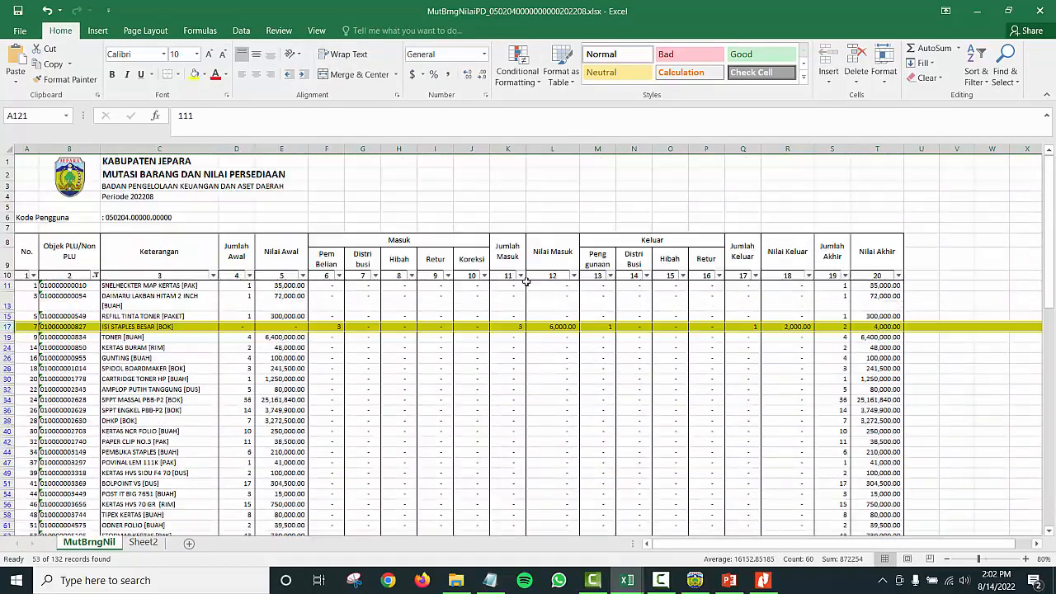
left_click(63, 327)
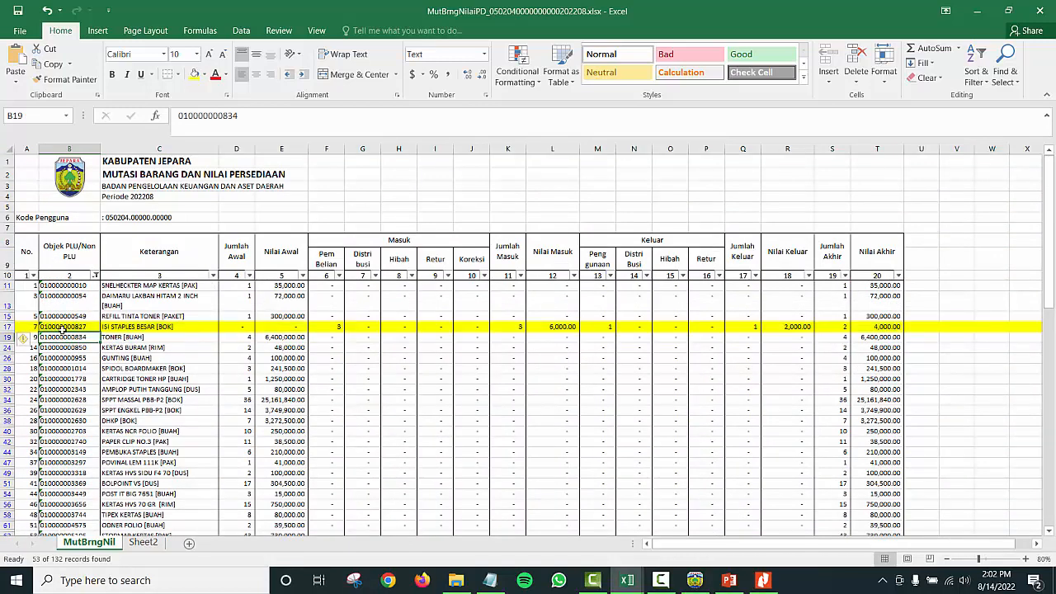
left_click(10, 327)
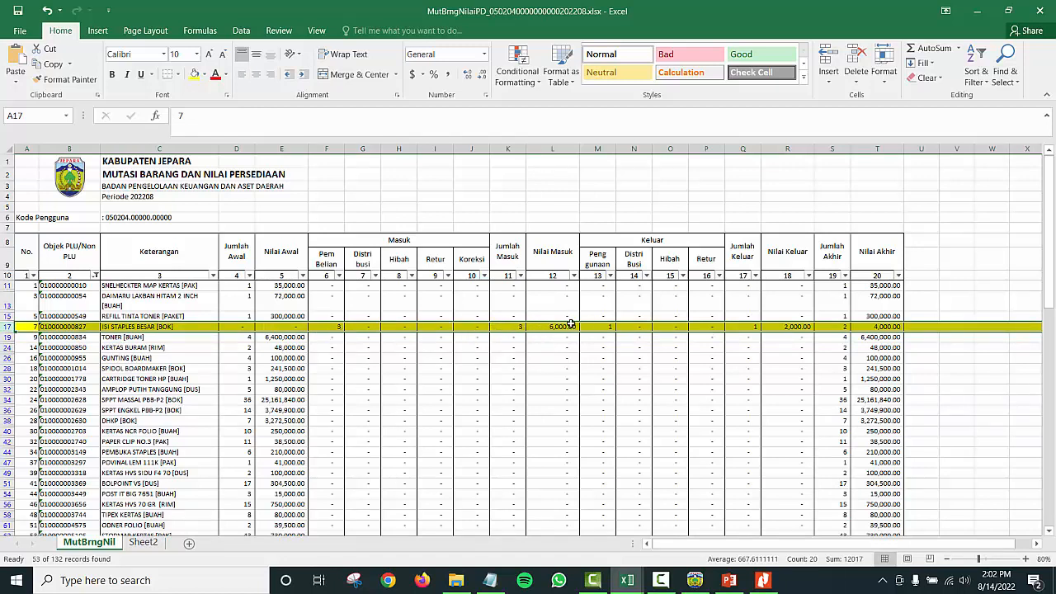
left_click(609, 328)
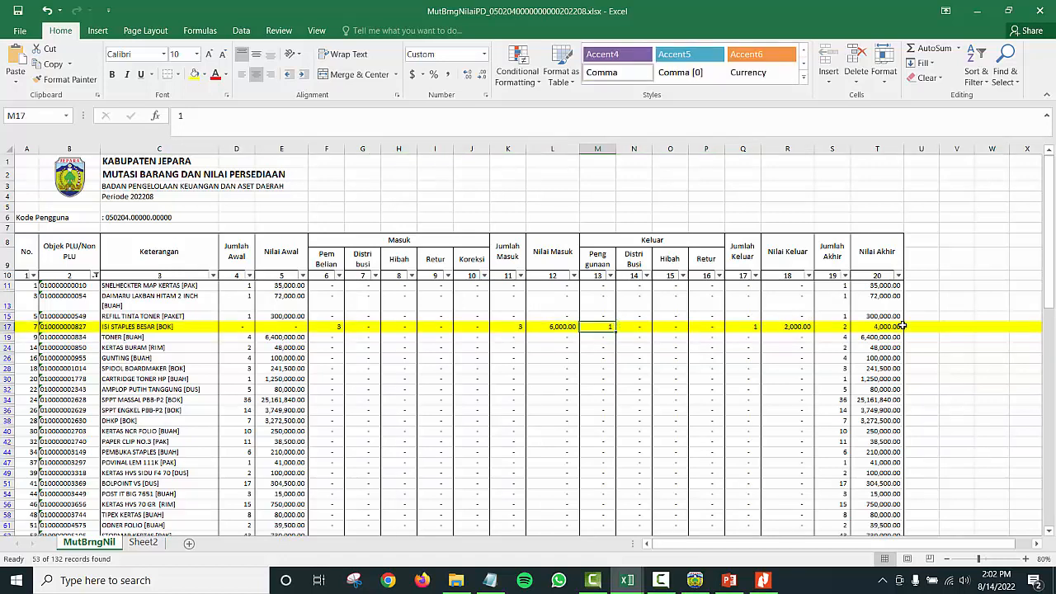
left_click(831, 326)
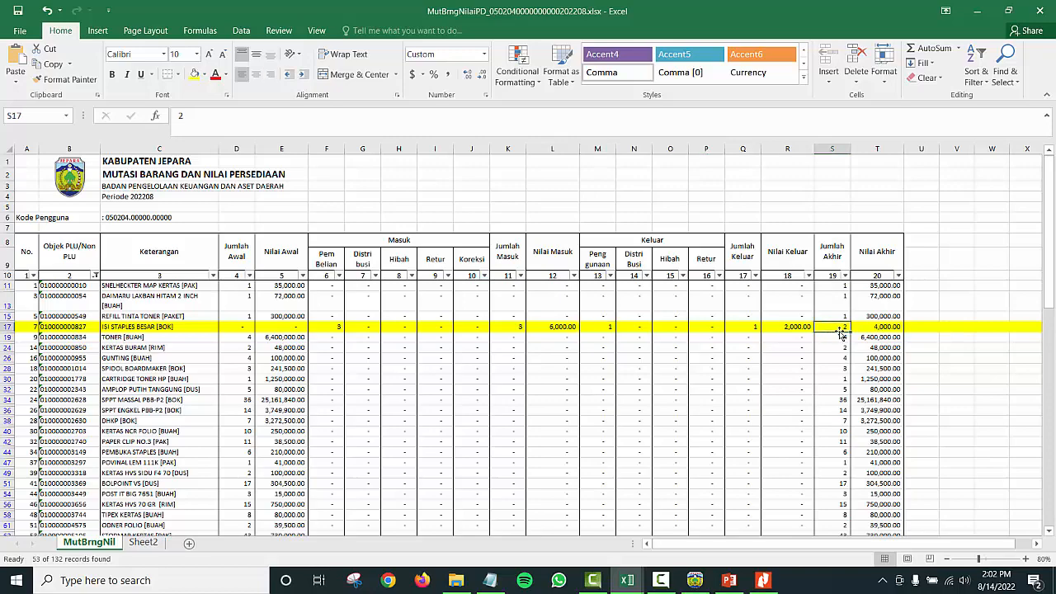
left_click(876, 327)
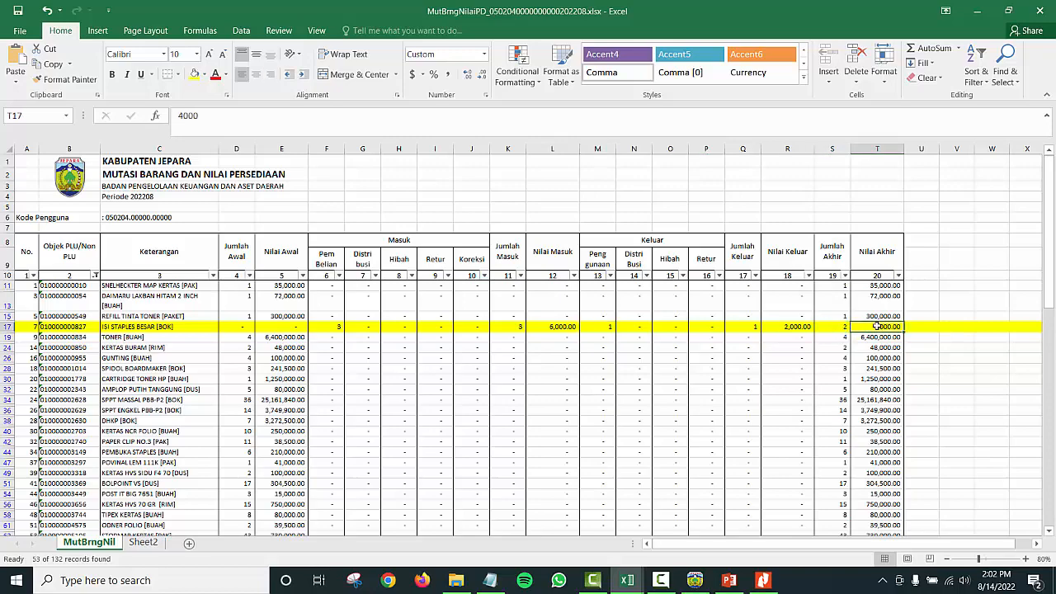
Step: Check the HVS F4 70 row's usage and ending quantities
scroll(721, 352, "down", 6)
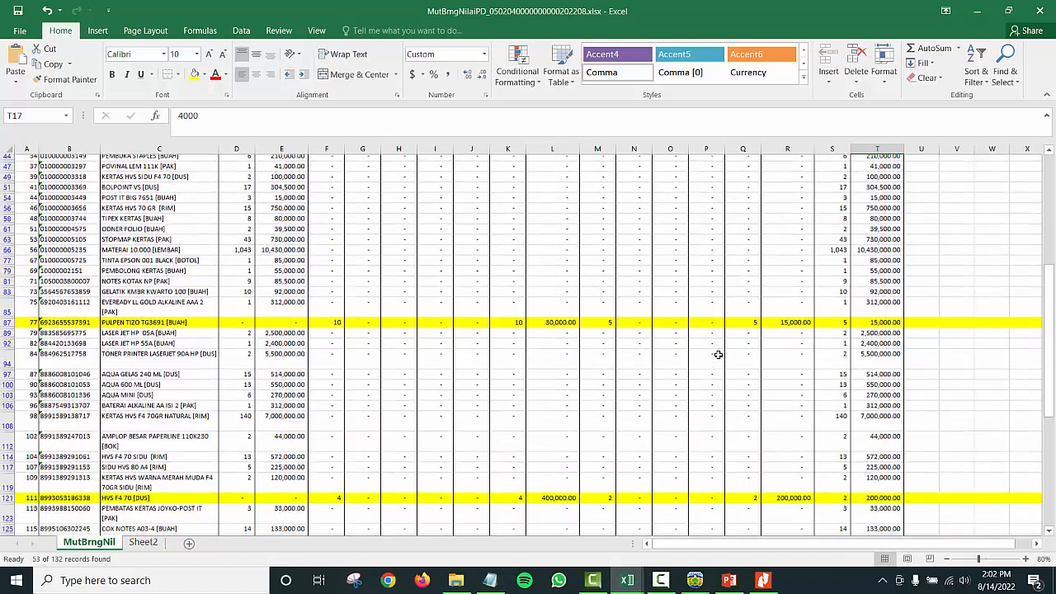
scroll(619, 362, "down", 3)
scroll(150, 355, "down", 3)
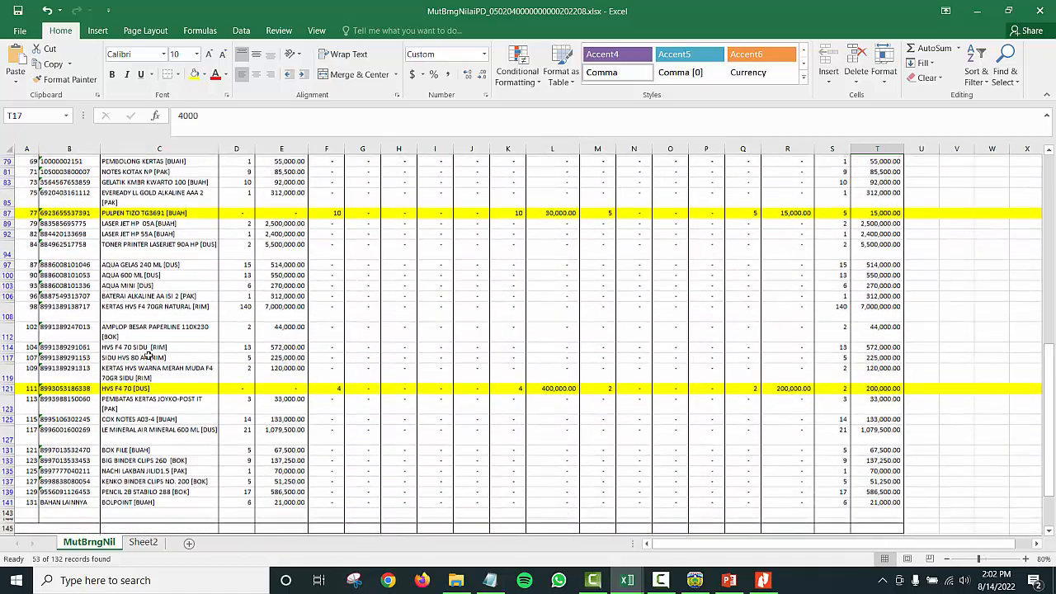
left_click(6, 304)
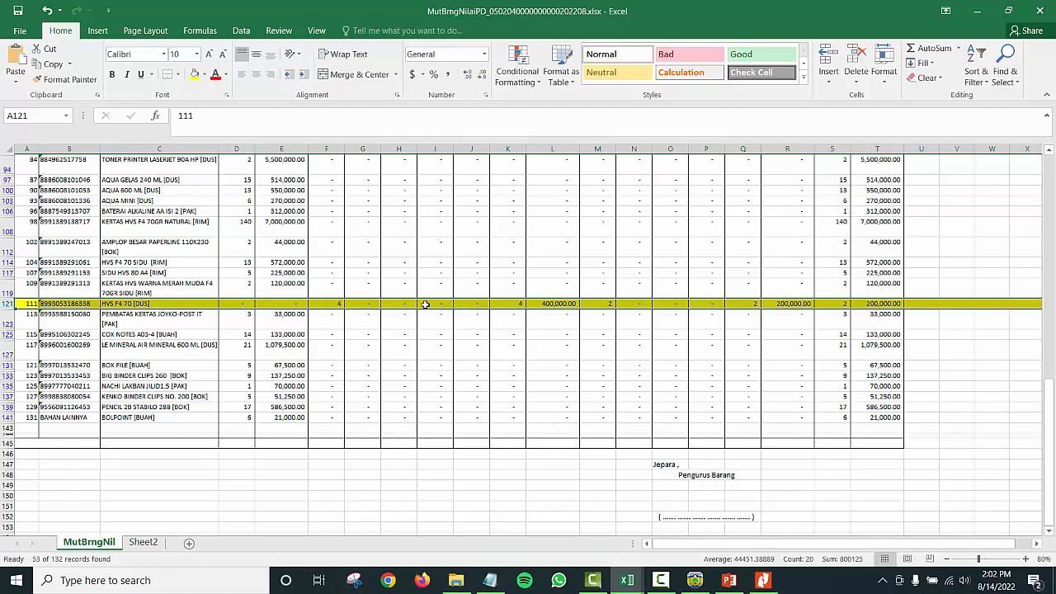
left_click(602, 305)
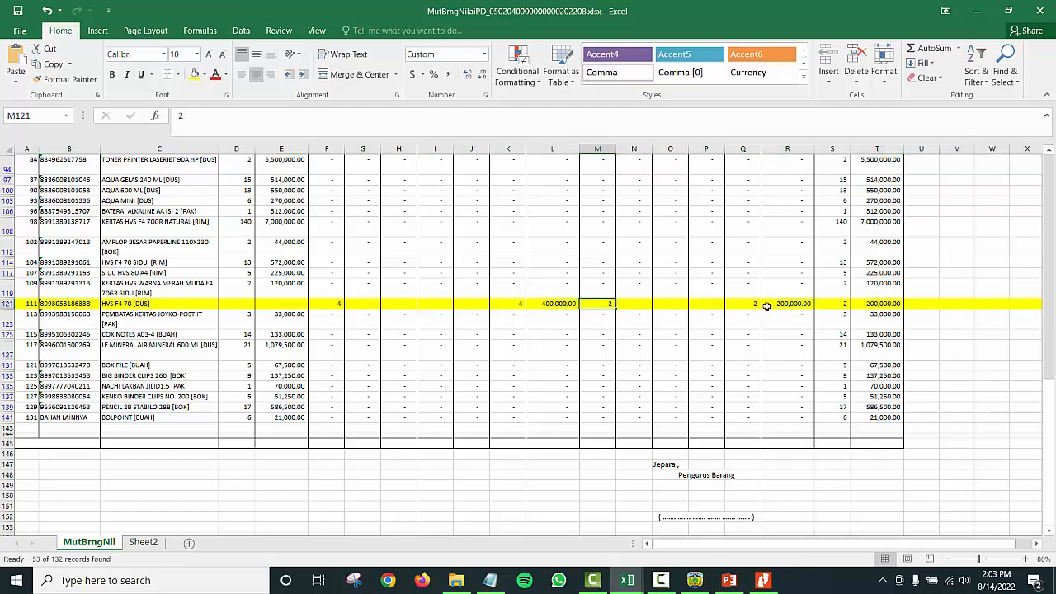
left_click(841, 305)
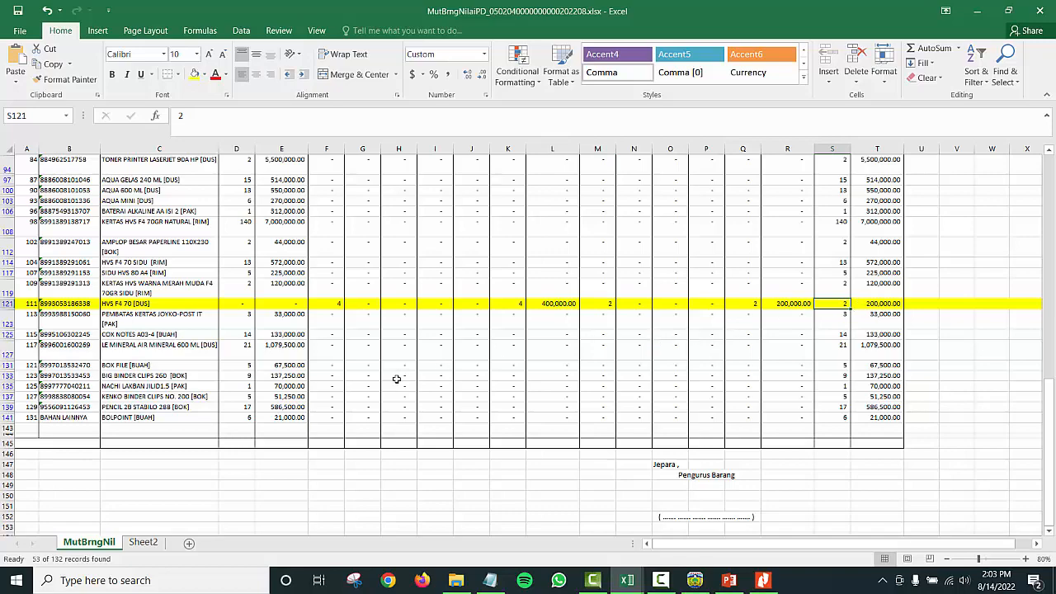
scroll(745, 347, "down", 3)
left_click(839, 360)
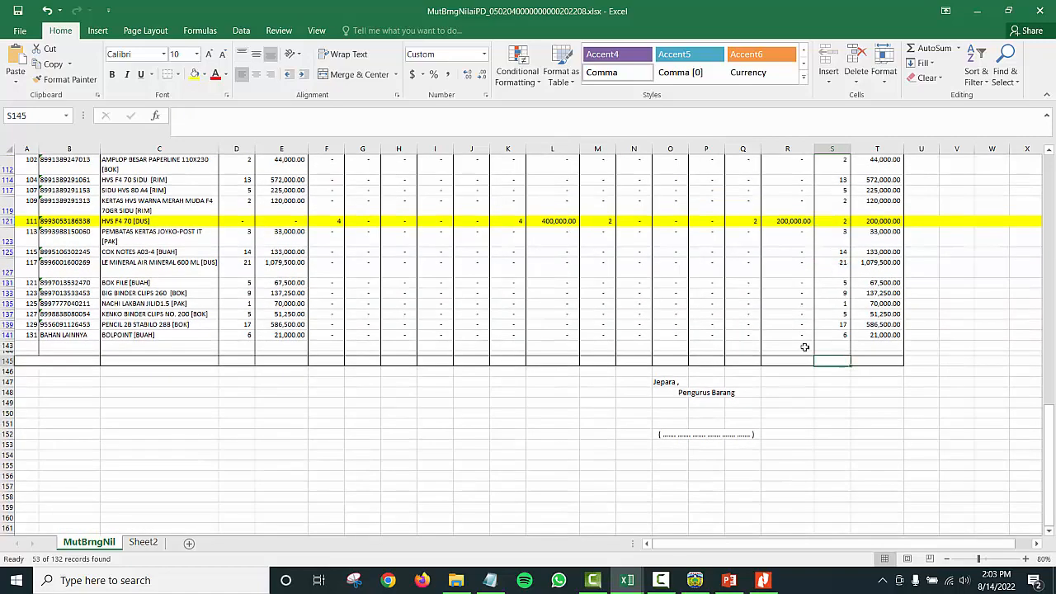
scroll(737, 335, "up", 20)
scroll(378, 385, "up", 3)
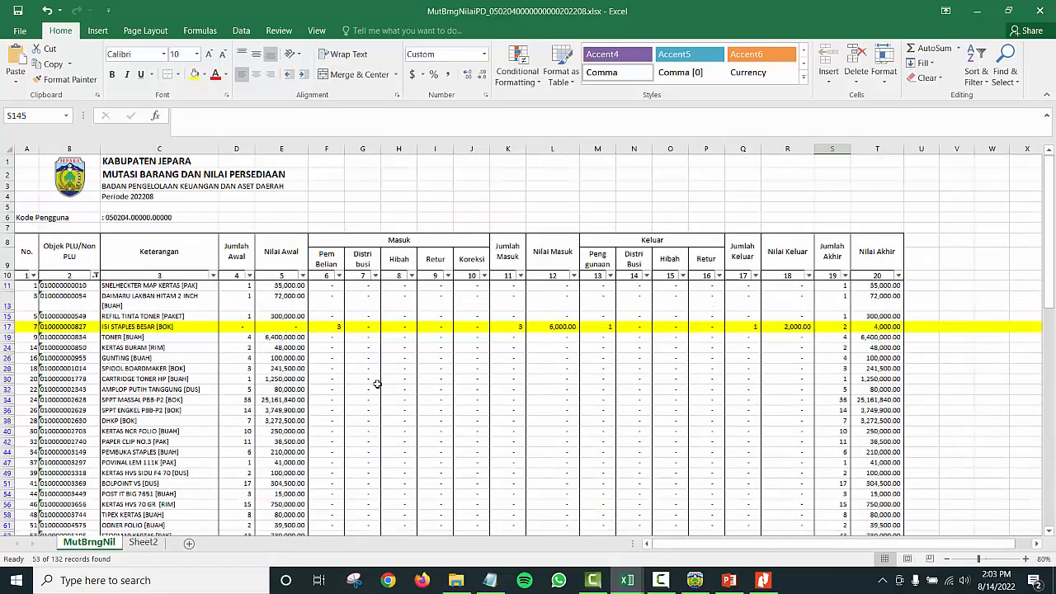
scroll(341, 383, "down", 5)
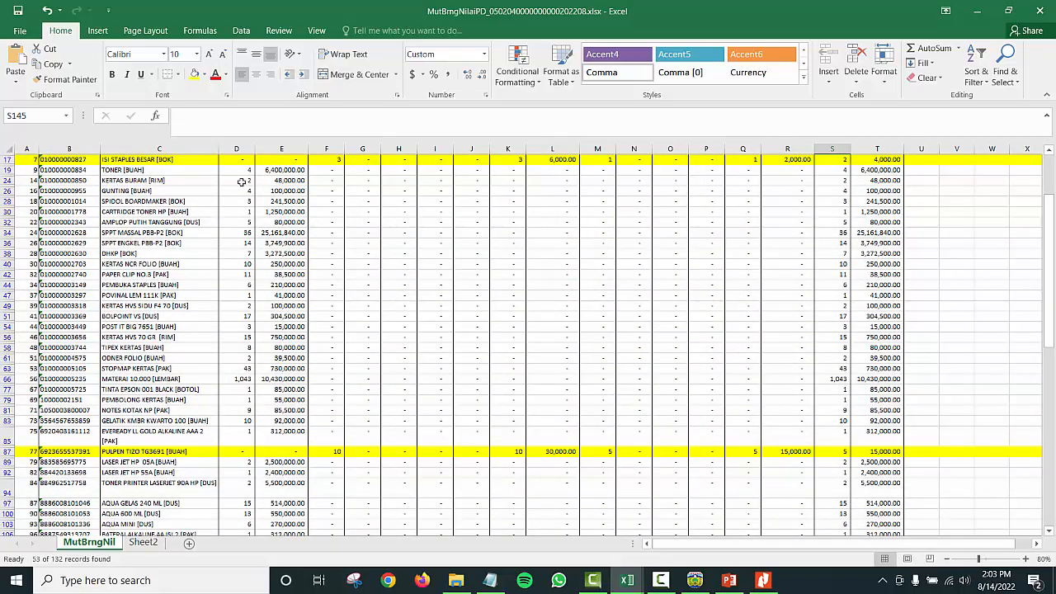
left_click_drag(7, 169, 94, 433)
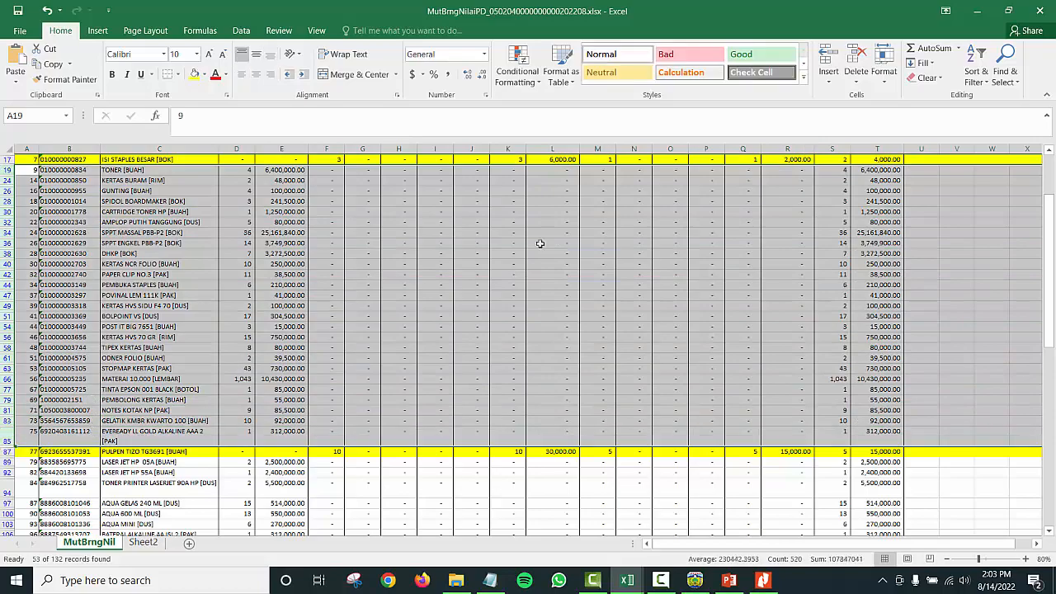
scroll(598, 201, "up", 5)
scroll(607, 355, "down", 4)
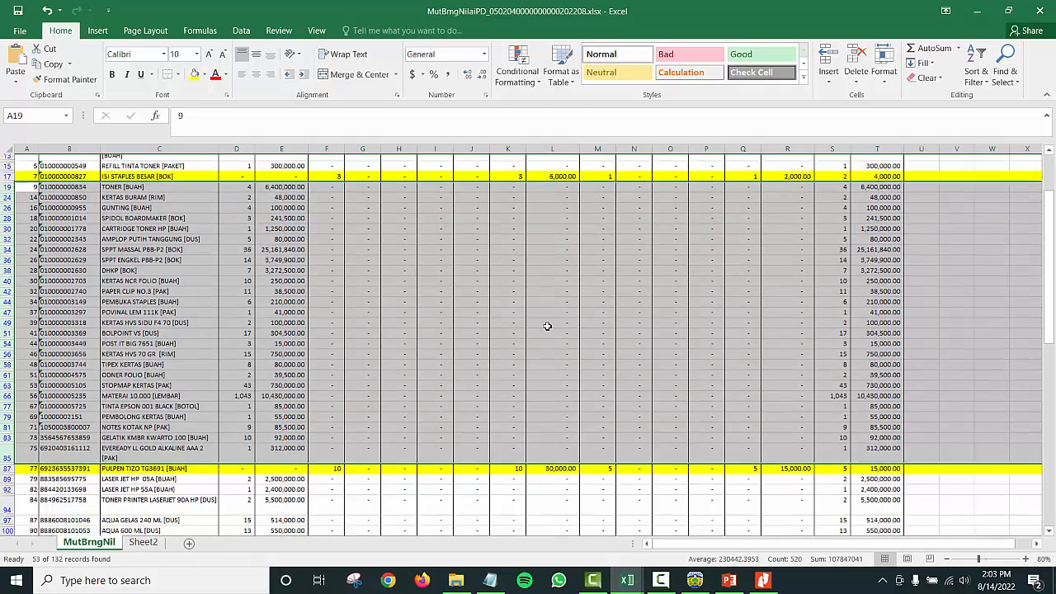
scroll(662, 288, "down", 3)
scroll(701, 300, "down", 8)
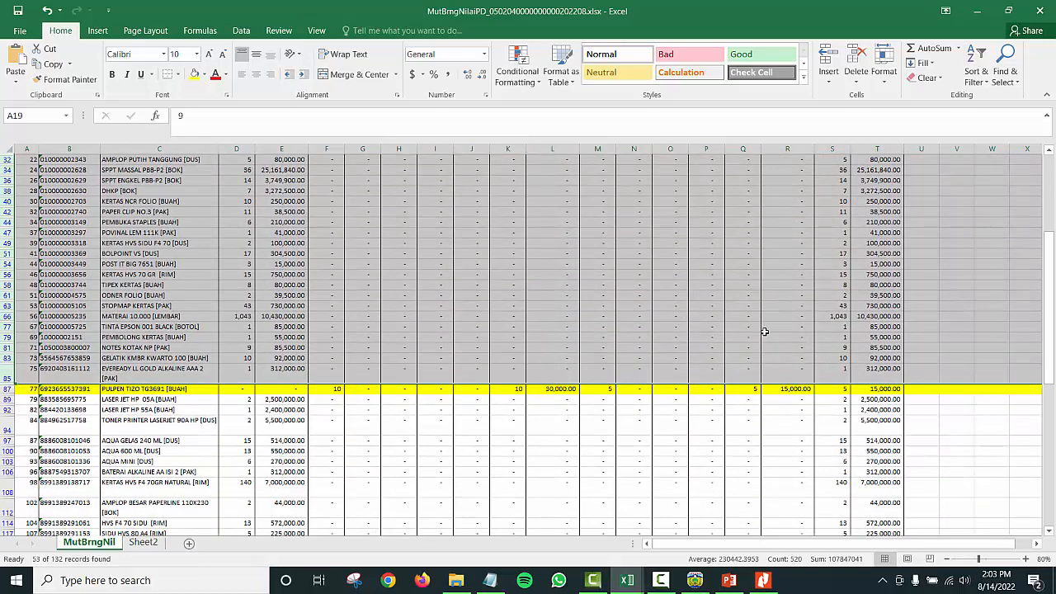
left_click(913, 444)
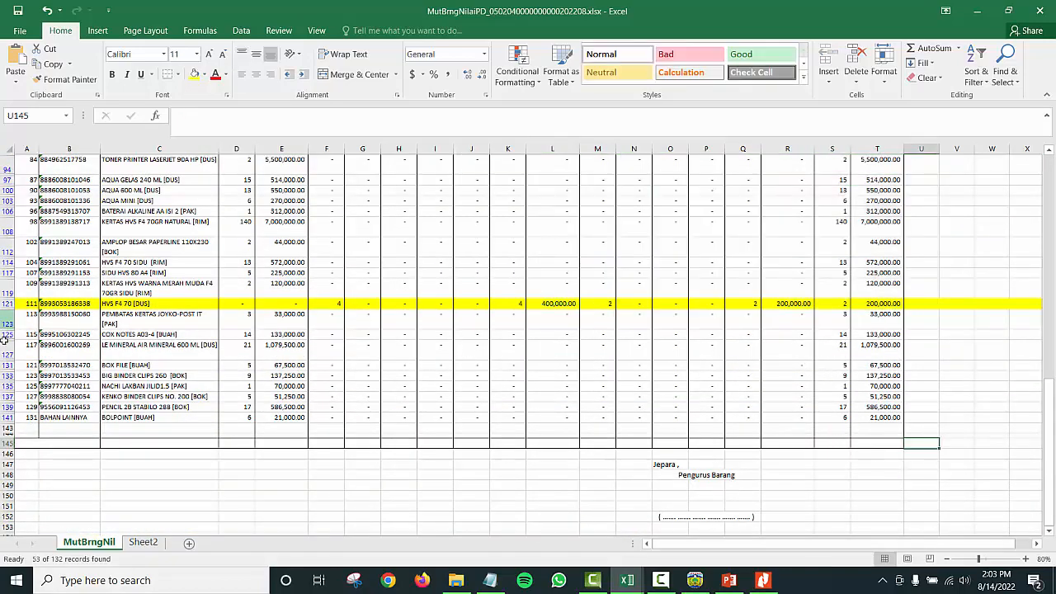
left_click_drag(4, 320, 8, 417)
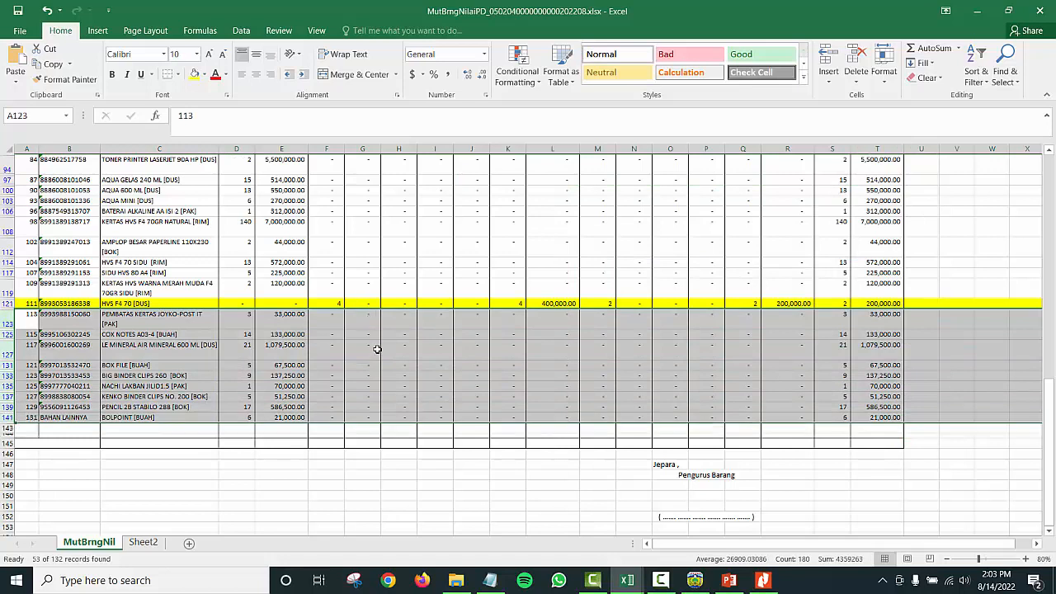
left_click_drag(603, 315, 798, 429)
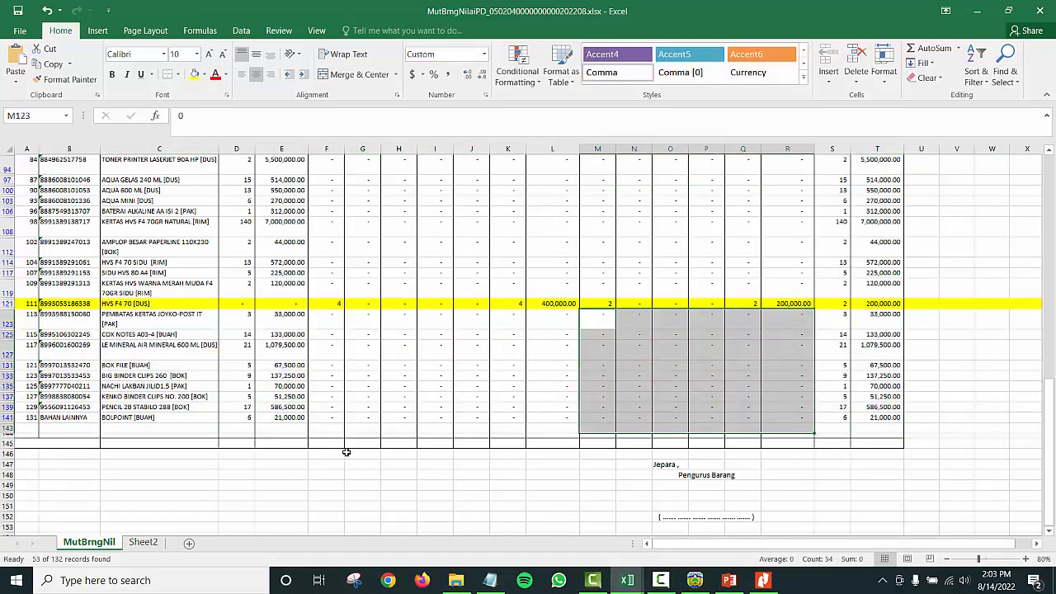
left_click(231, 443)
scroll(227, 352, "up", 15)
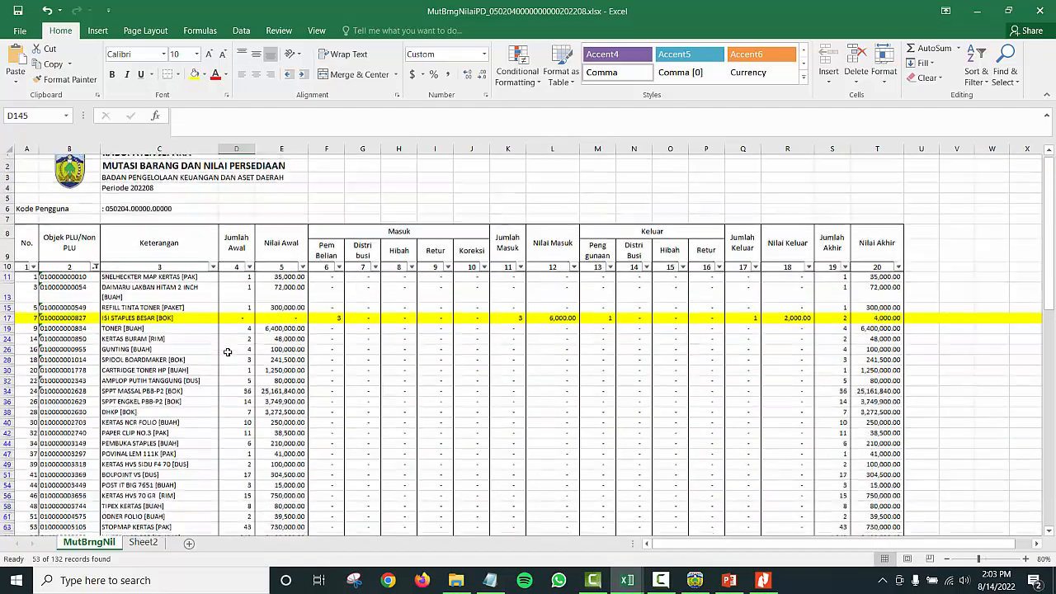
scroll(213, 333, "down", 15)
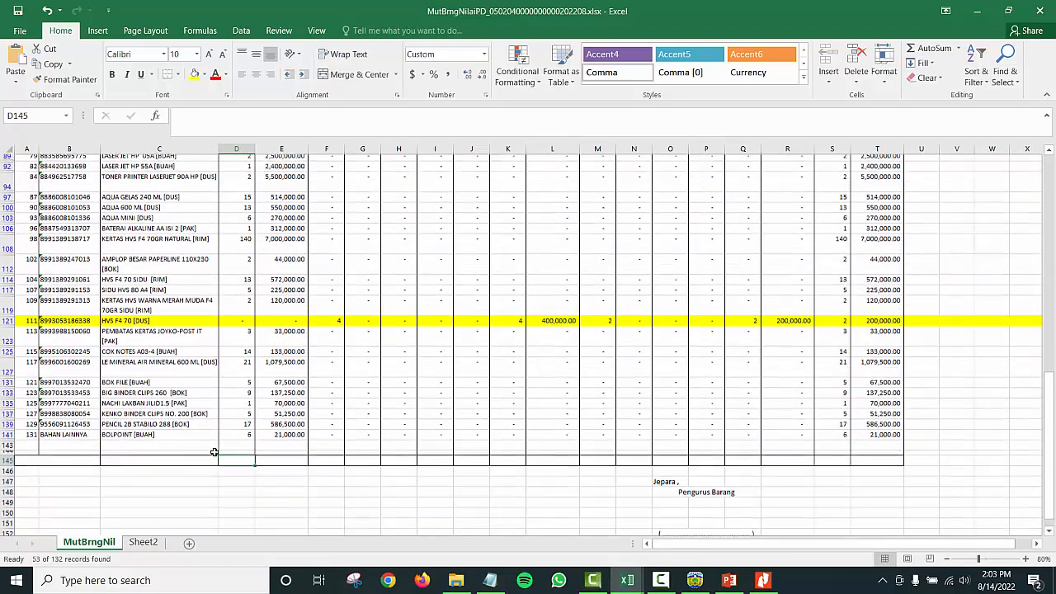
scroll(212, 340, "up", 10)
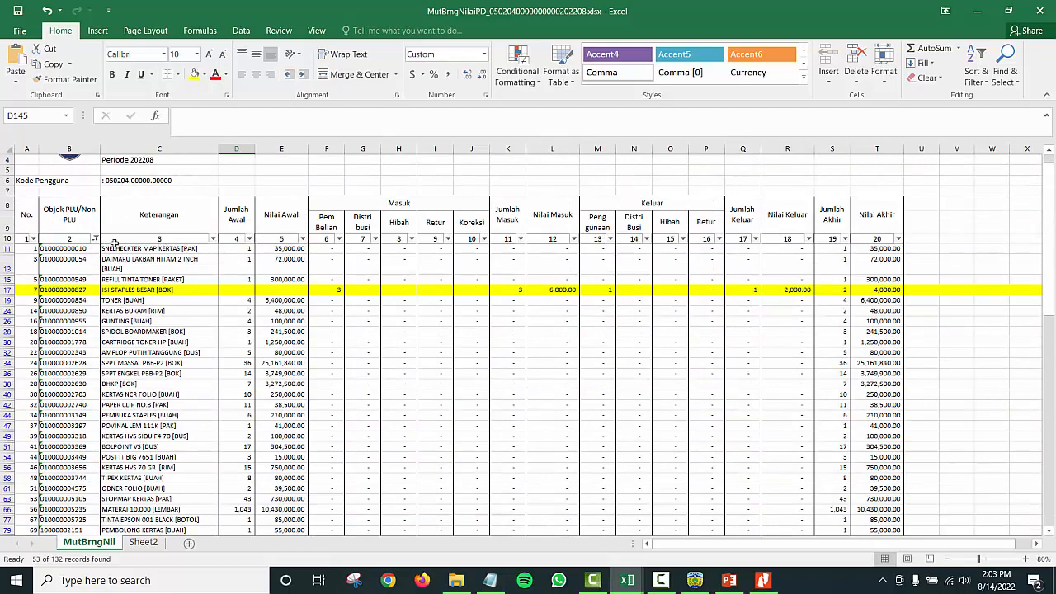
scroll(143, 361, "down", 11)
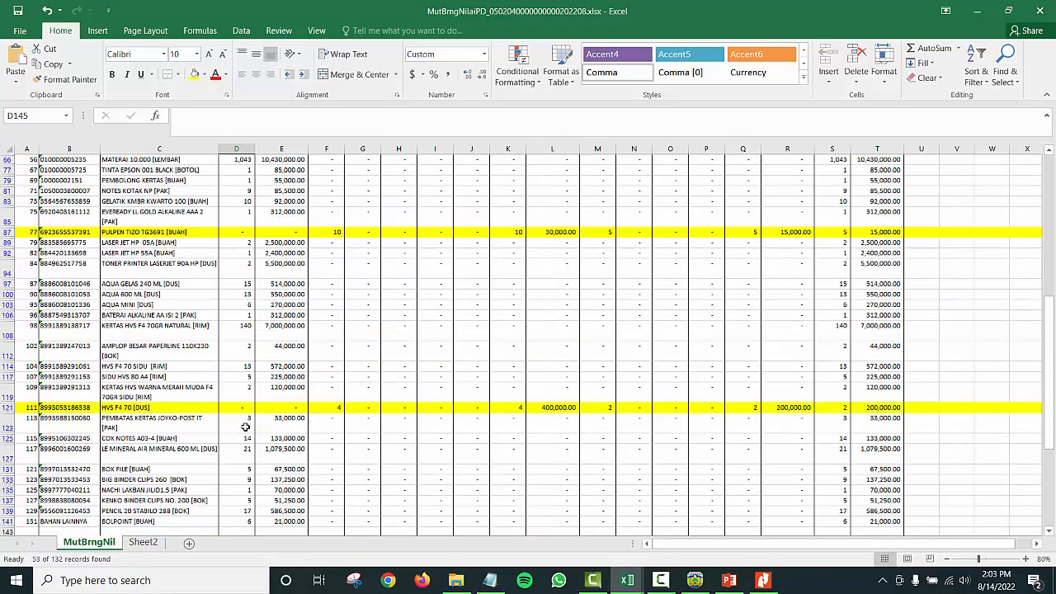
scroll(244, 426, "down", 4)
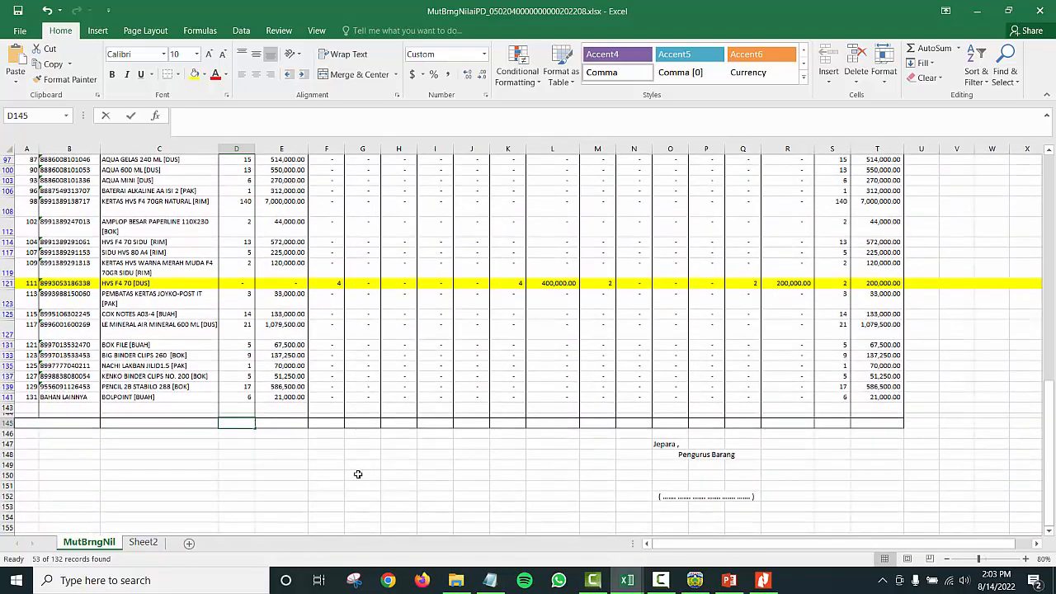
Step: Enter =SUBTOTAL(9,D11:D141) in D145, totalling the visible quantities at 1,545
type("=s")
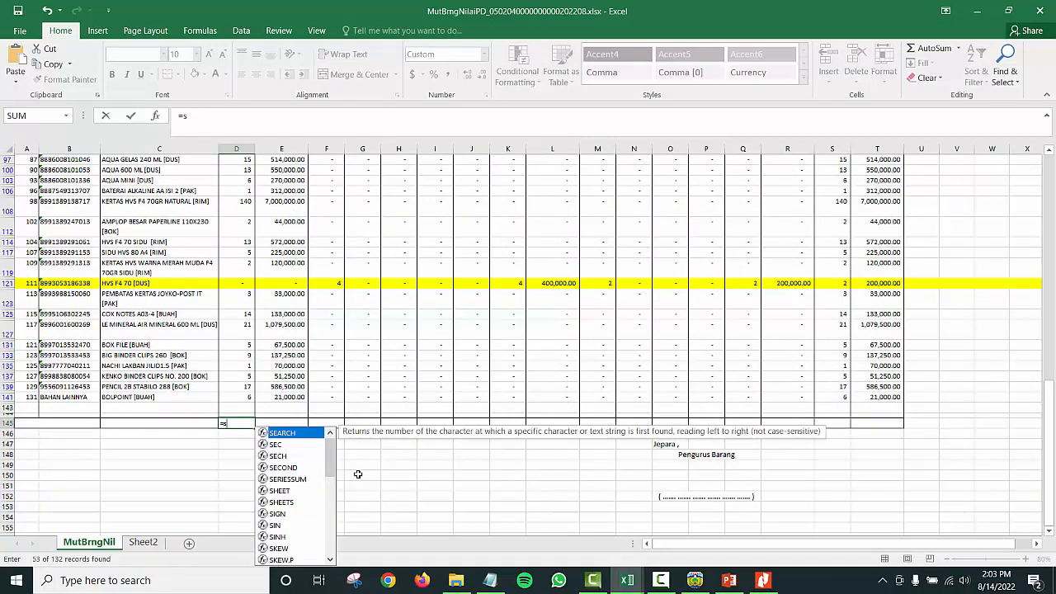
type("ub")
key("Down")
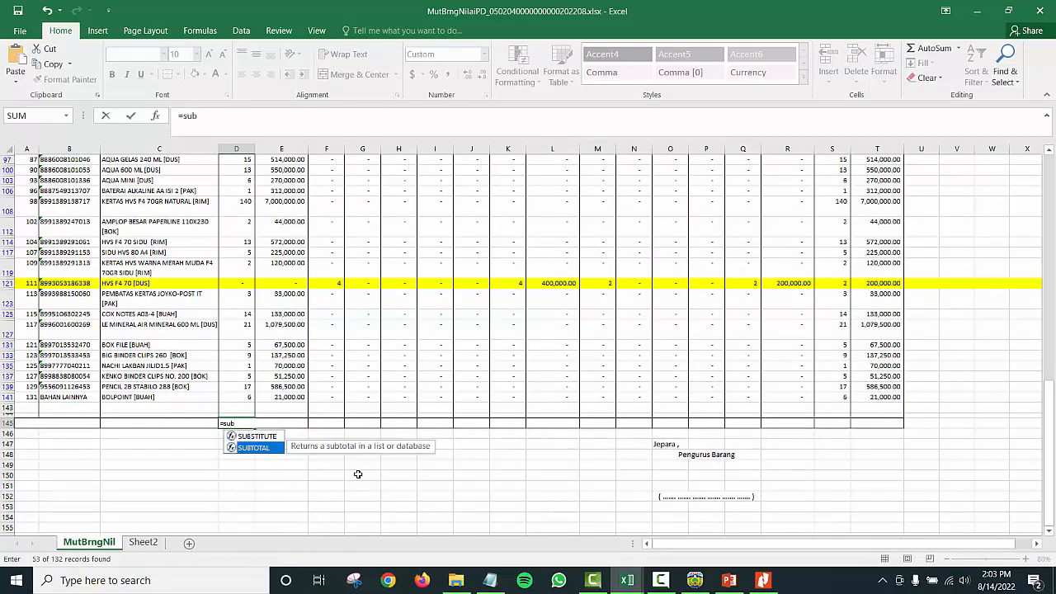
key("Tab")
key("Down")
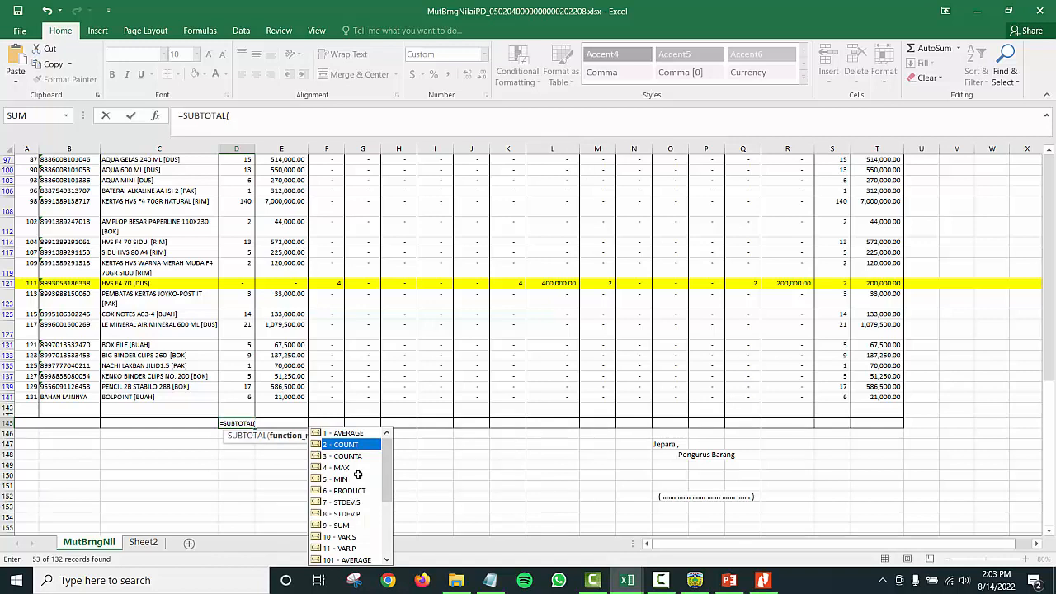
type("9,")
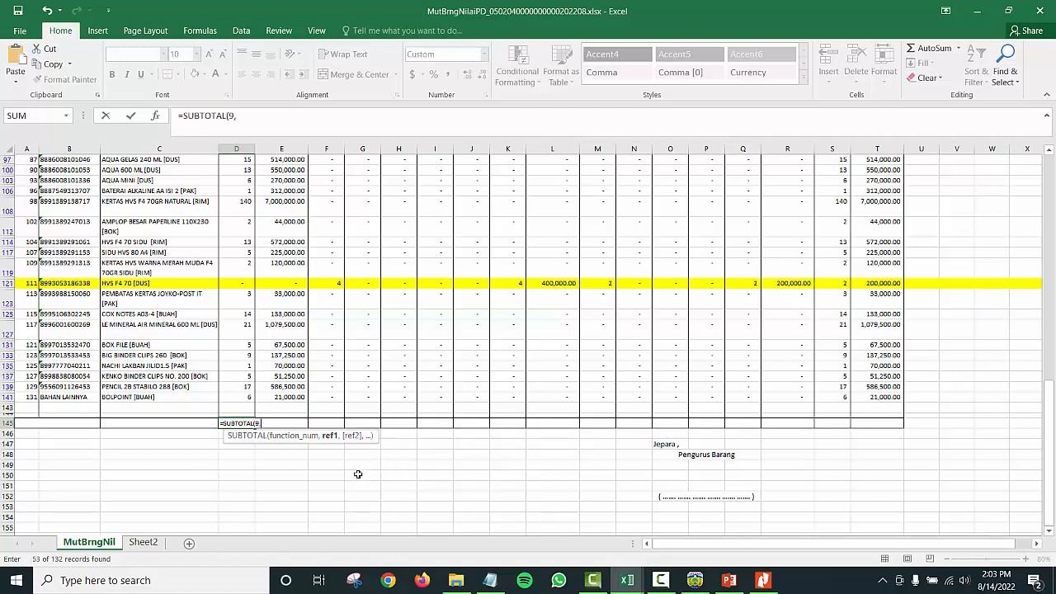
key("Up")
key("Up")
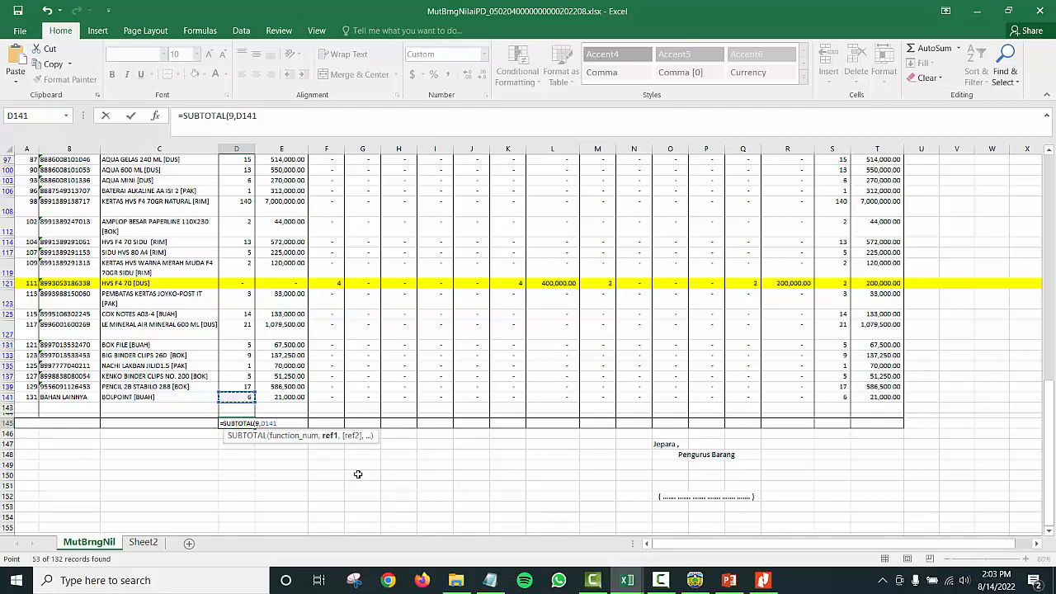
key("ctrl+shift+Up")
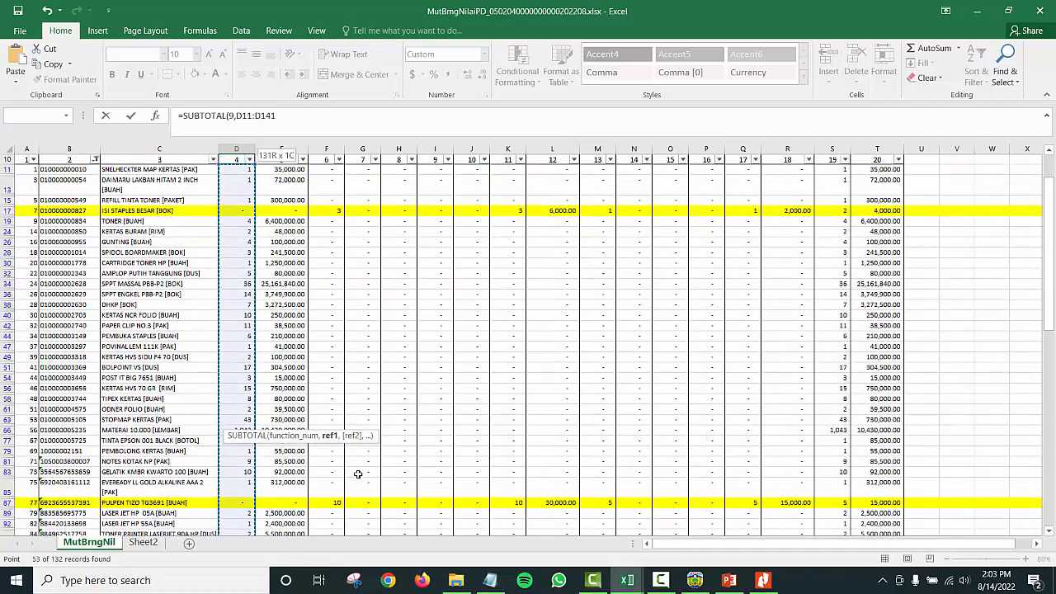
key("ctrl+Return")
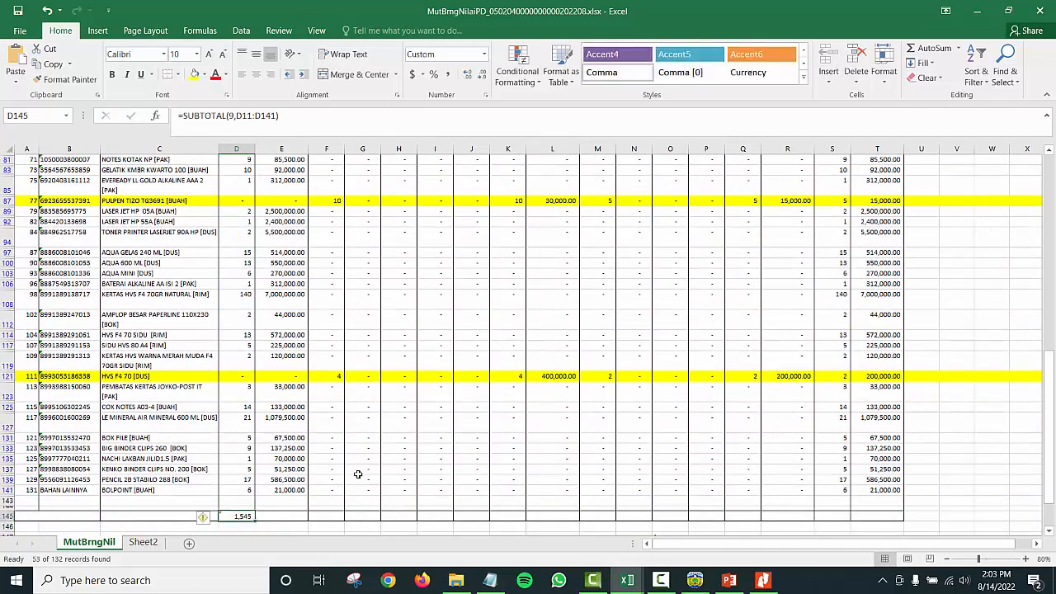
Step: Copy the D145 SUBTOTAL across to T145, giving closing quantity 1,554 and value 76,733,740
left_click_drag(252, 523, 881, 458)
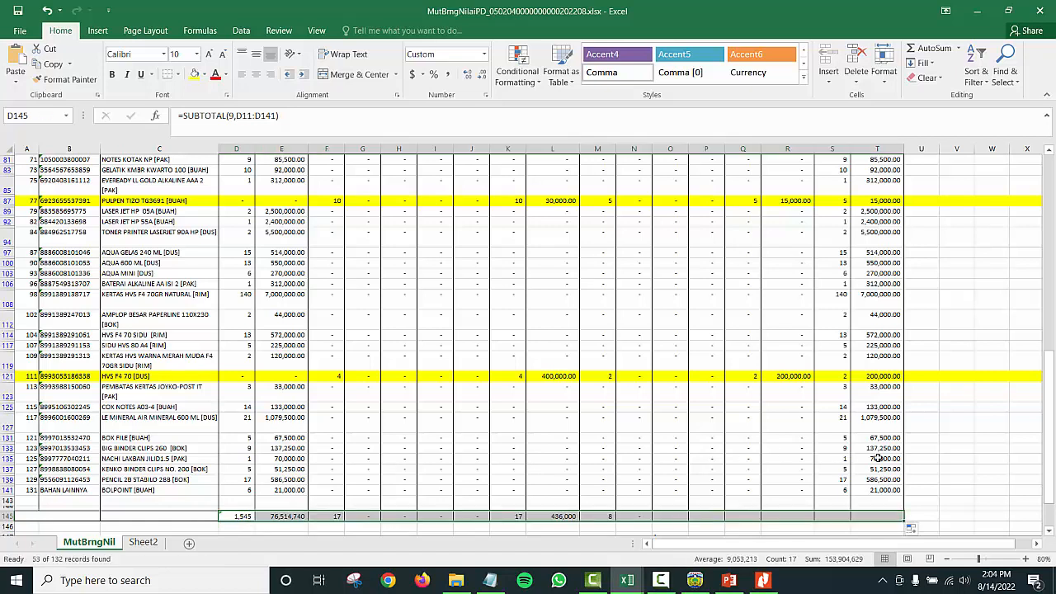
left_click(801, 479)
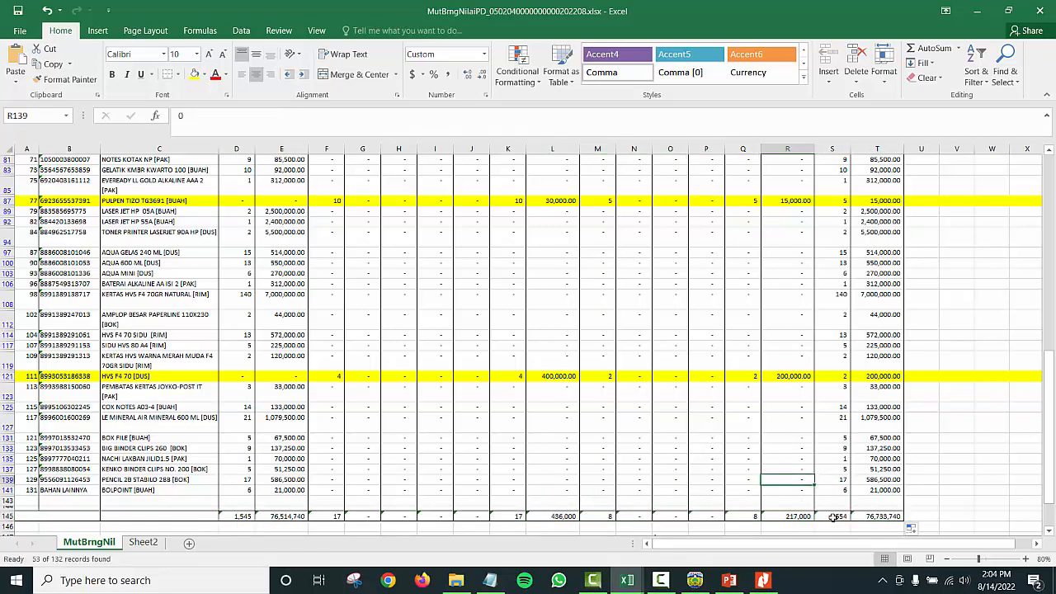
left_click_drag(835, 516, 878, 516)
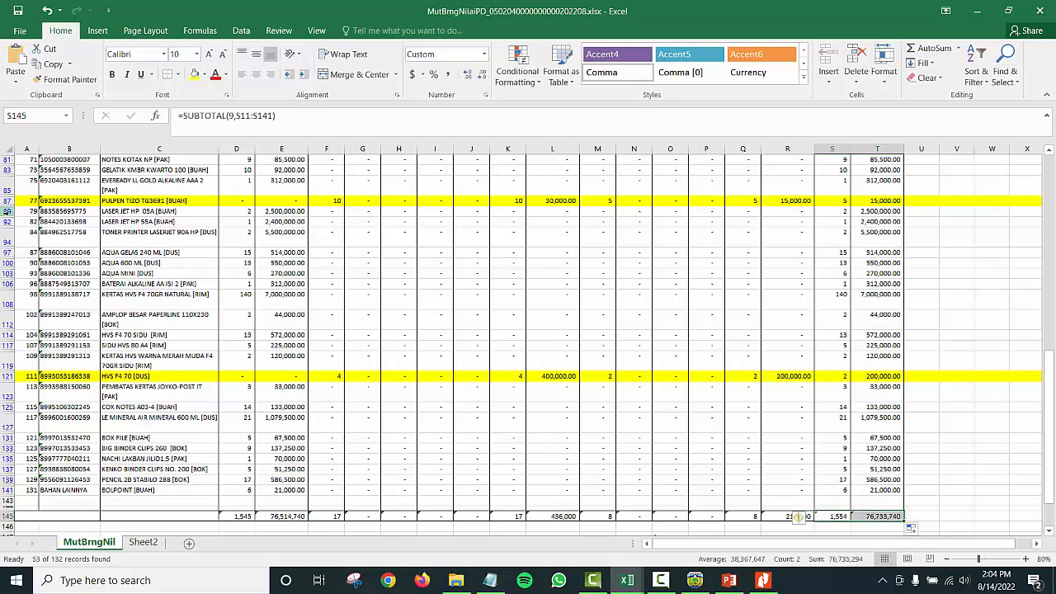
Step: Select Keluar and ending stock/value ranges for rows 89–119 and from row 19 to check sums
left_click_drag(12, 212, 66, 355)
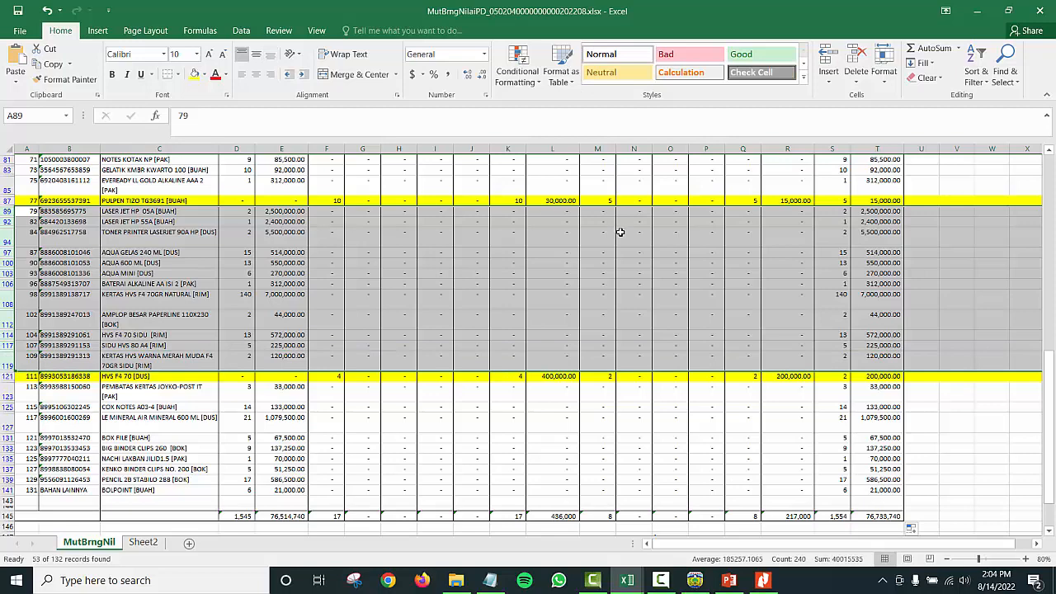
left_click(600, 213)
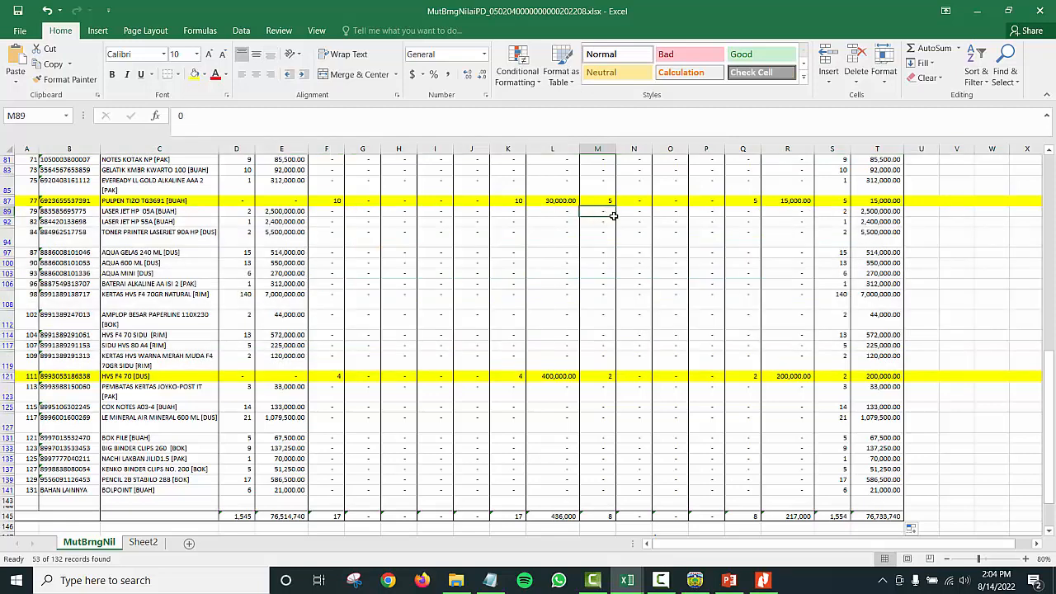
left_click_drag(614, 215, 810, 367)
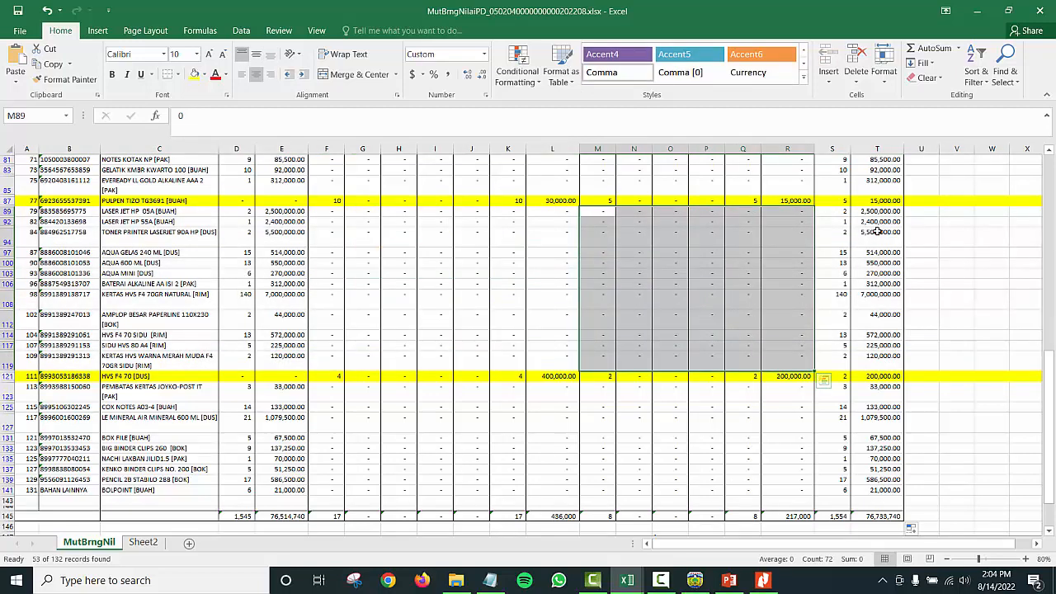
left_click_drag(848, 211, 893, 363)
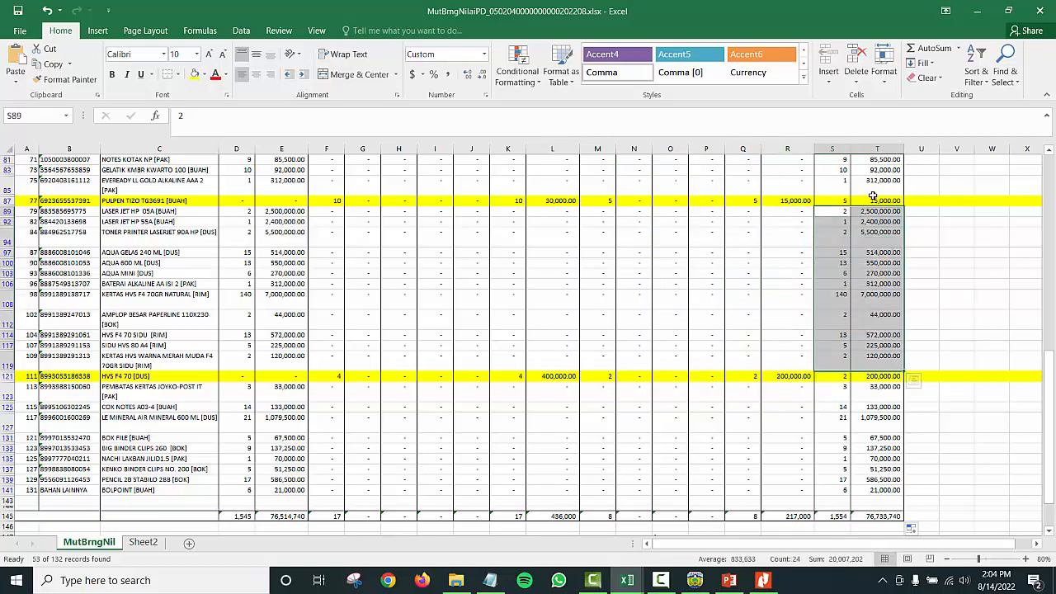
scroll(872, 196, "up", 12)
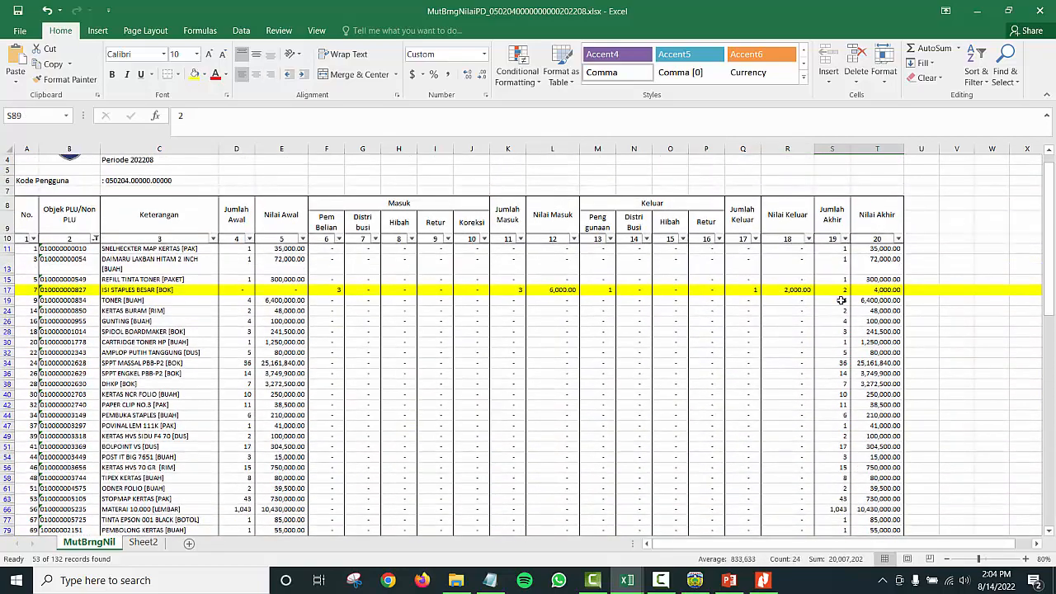
left_click_drag(841, 301, 866, 470)
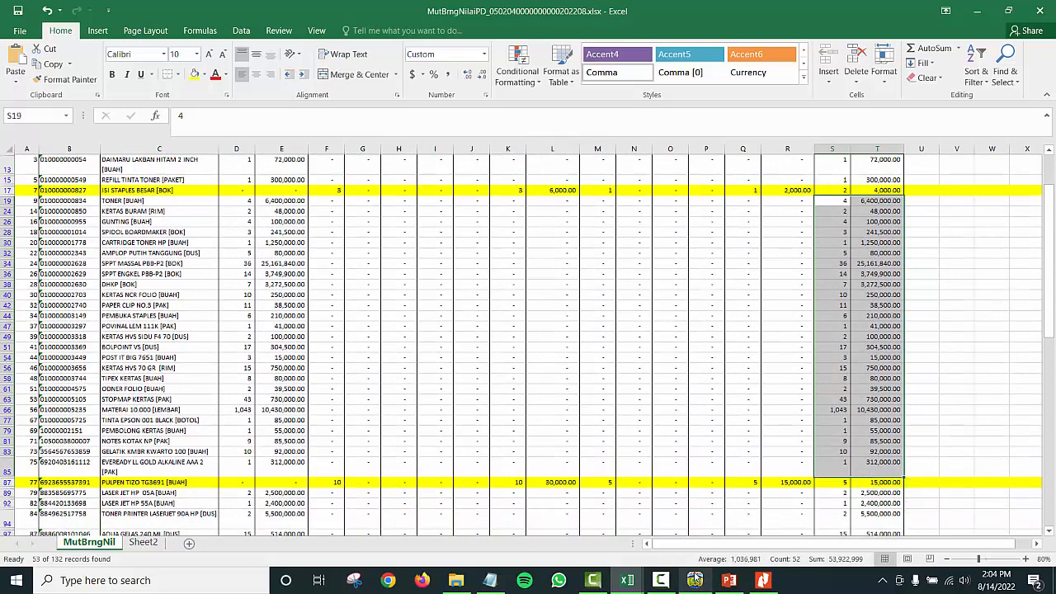
Step: Close the MutBrngNilaiPD workbook without saving
left_click(520, 336)
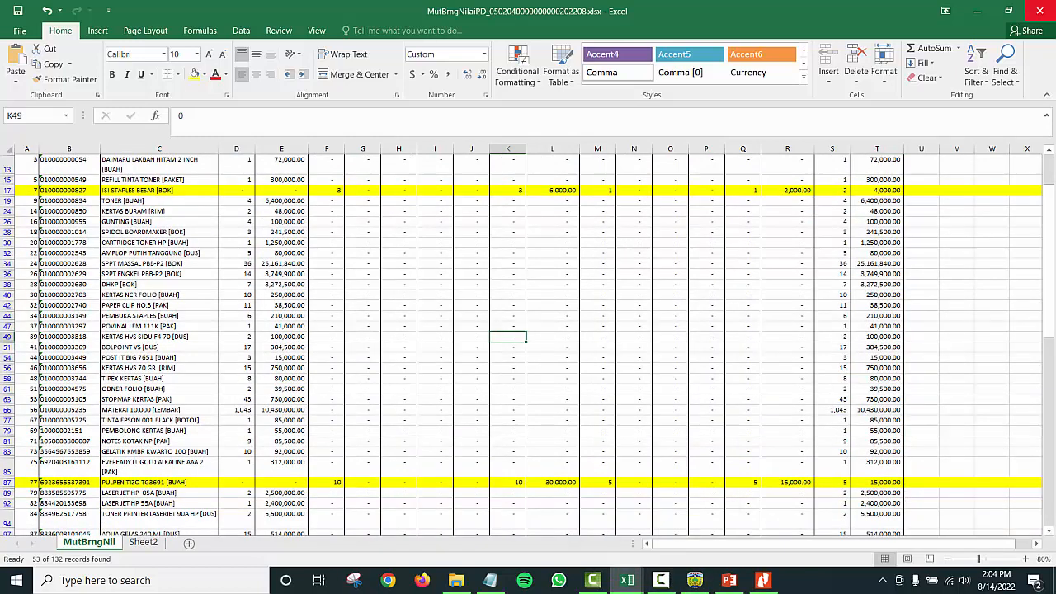
left_click(1051, 4)
left_click(526, 308)
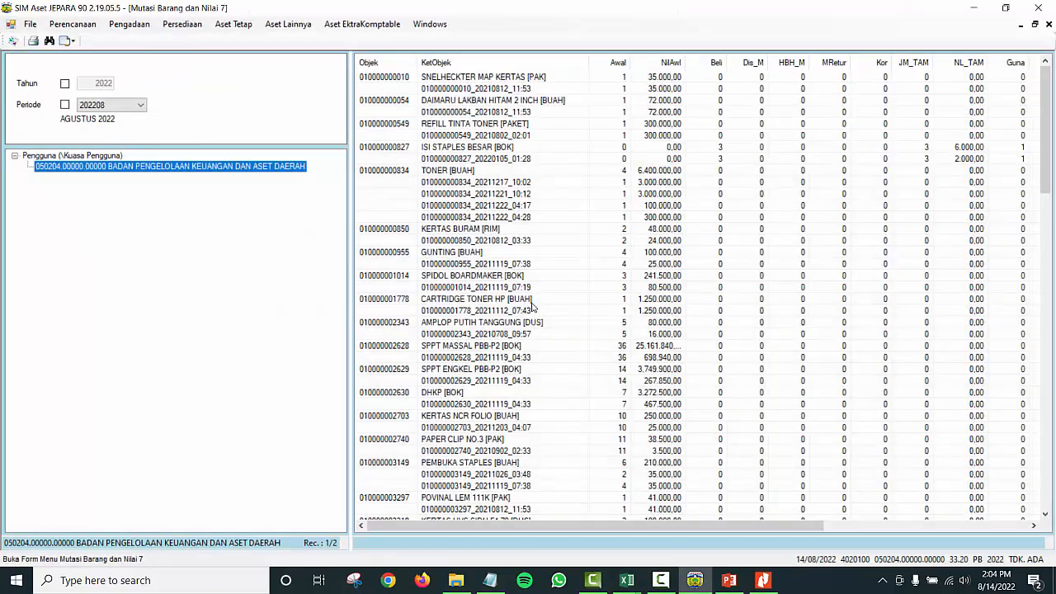
Step: Close the MutAnggakunRinci workbook without saving and return to the SIM Aset report
left_click(694, 580)
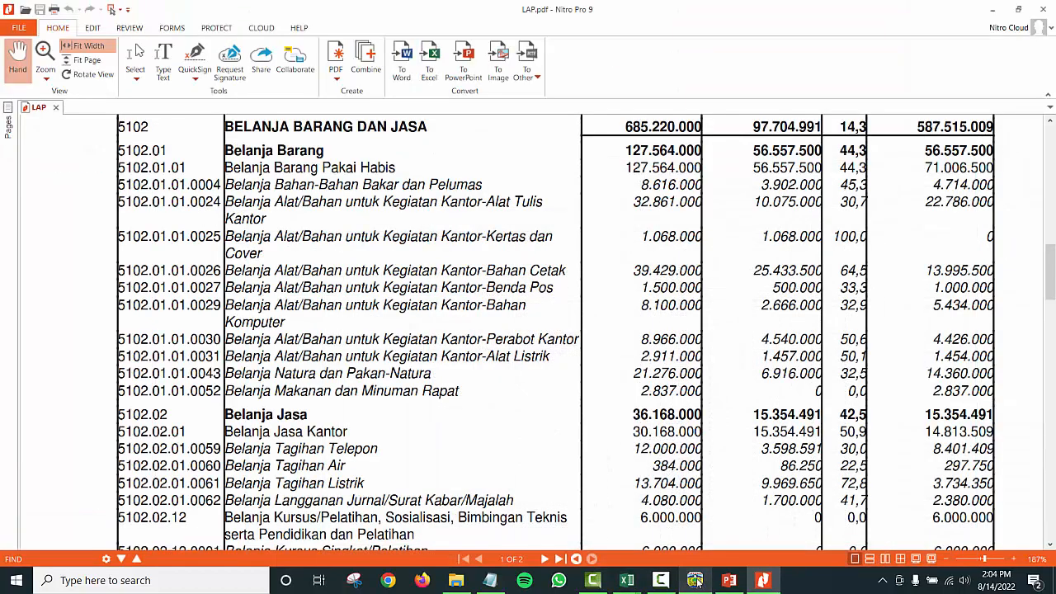
mouse_move(627, 580)
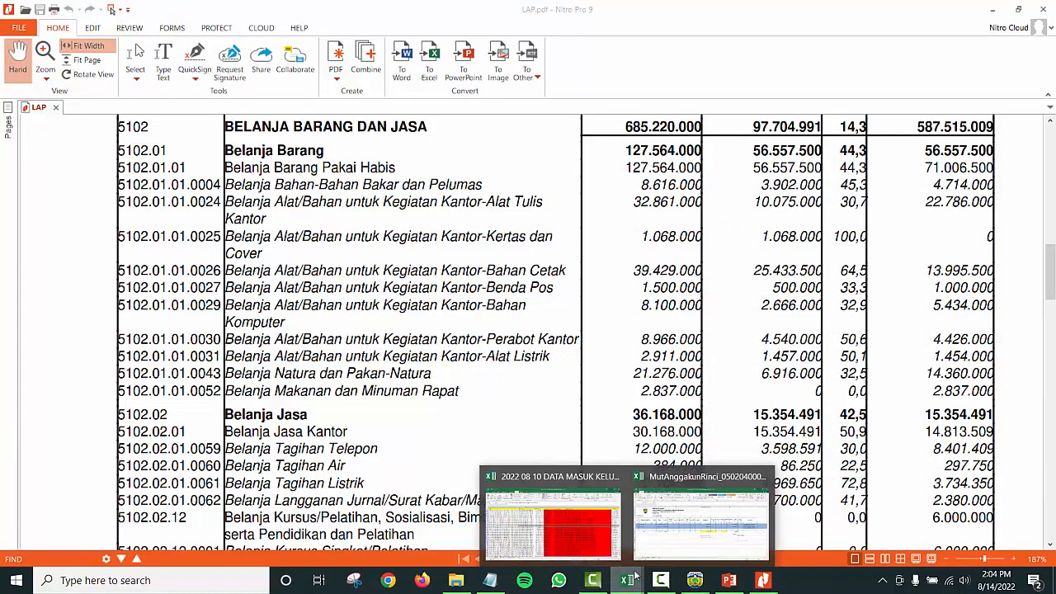
left_click(664, 540)
left_click(1039, 11)
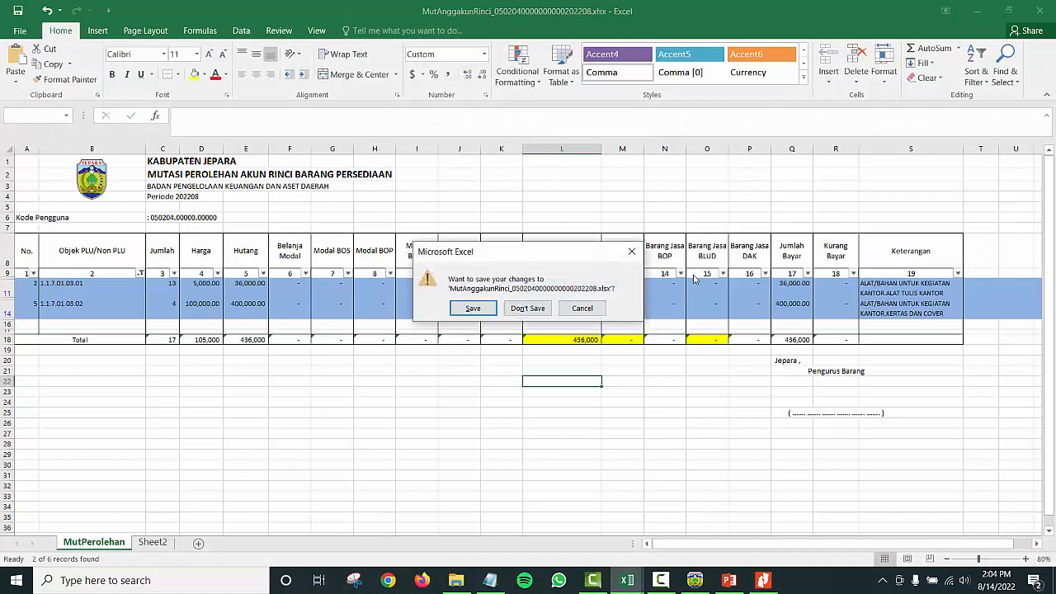
left_click(527, 314)
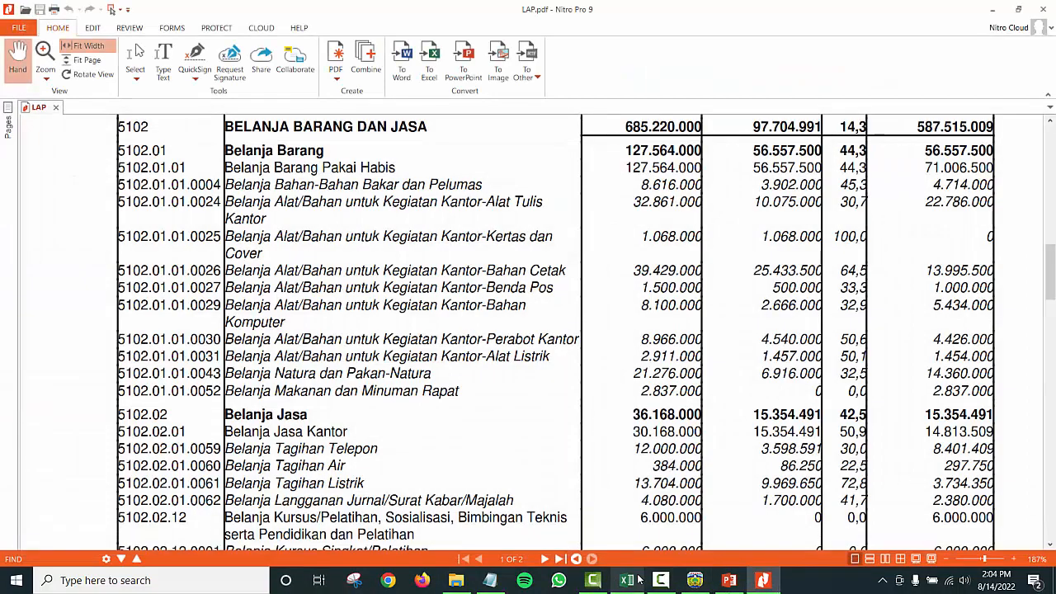
left_click(695, 580)
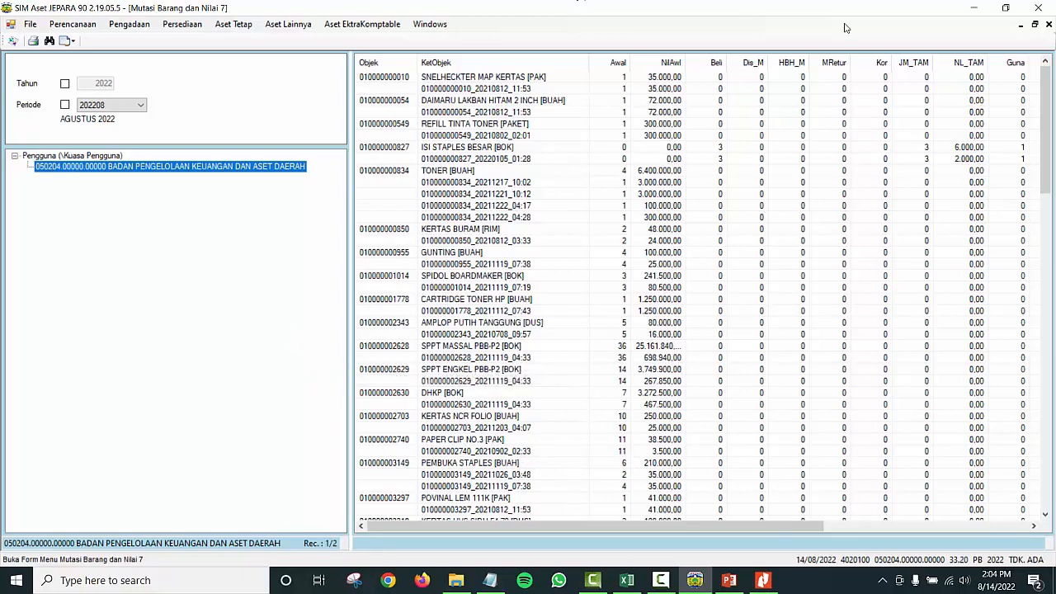
Step: Close the Mutasi Barang dan Nilai report and open Persediaan > Gudang > Pengungkapan > Kartu Persediaan
left_click(1049, 26)
left_click(1049, 26)
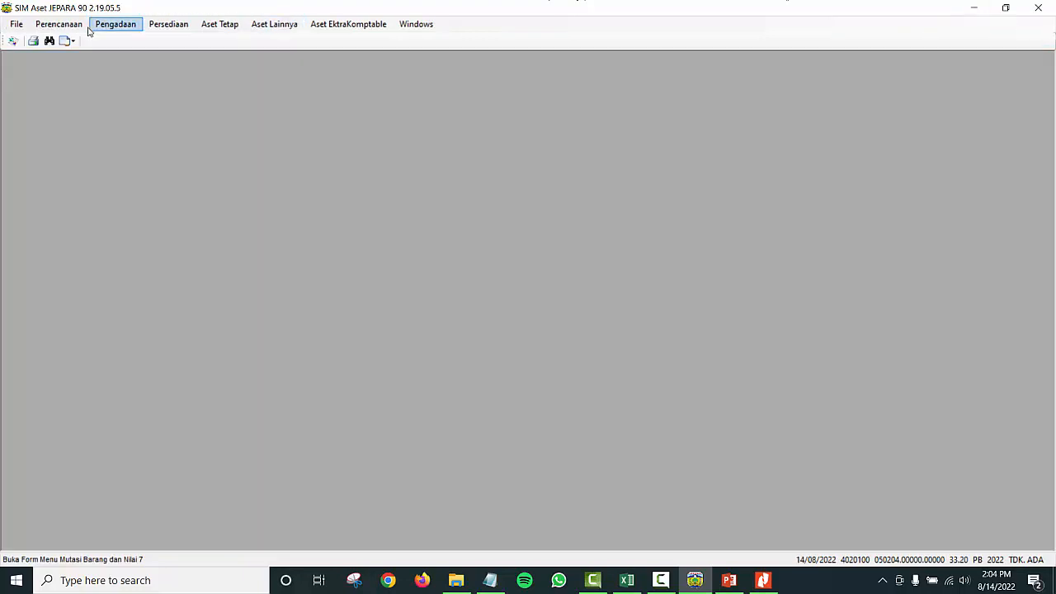
left_click(185, 27)
mouse_move(214, 58)
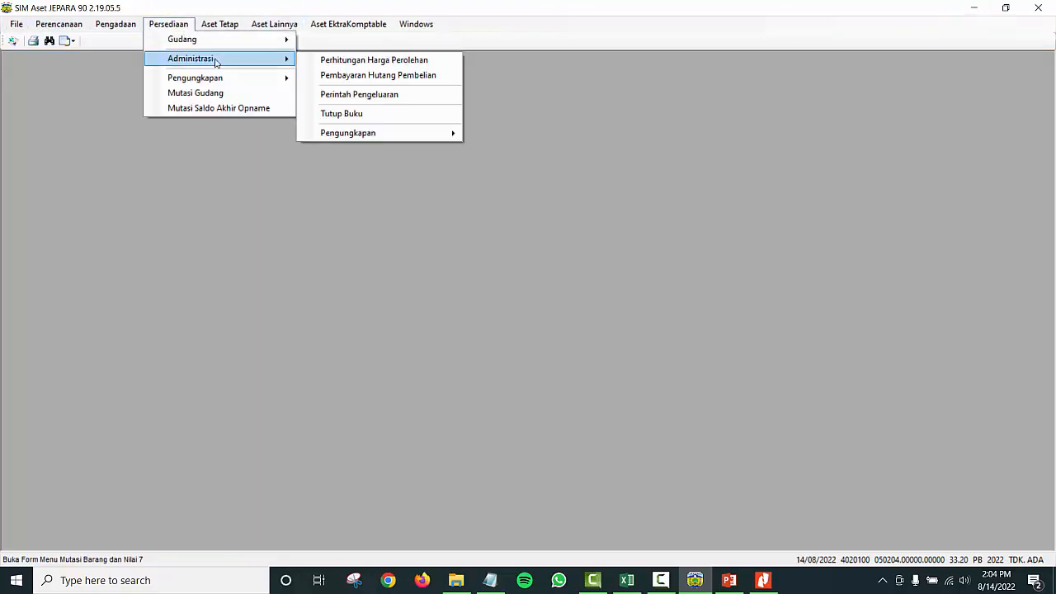
mouse_move(349, 133)
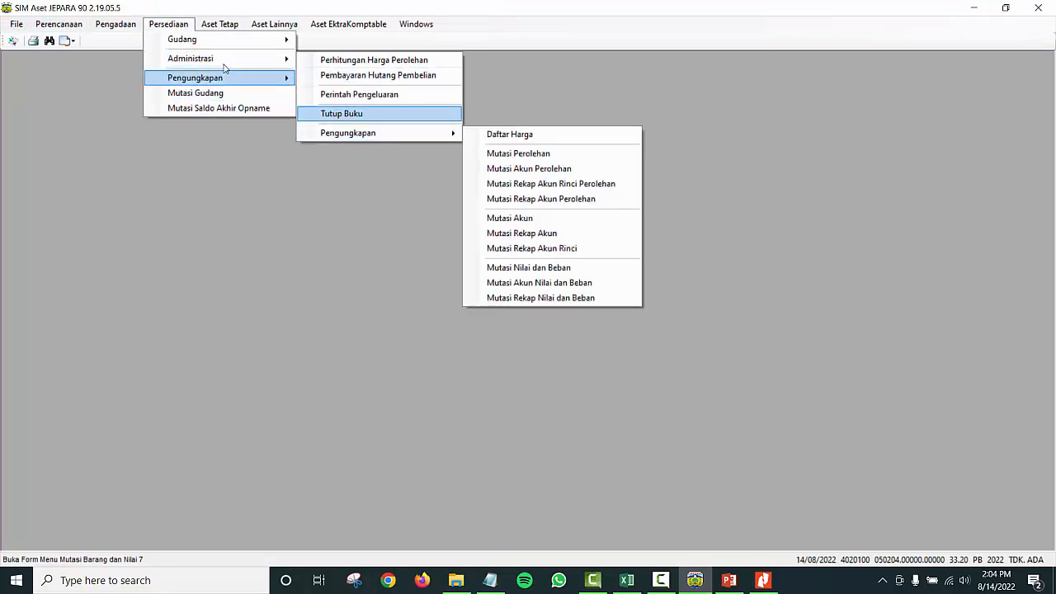
mouse_move(380, 116)
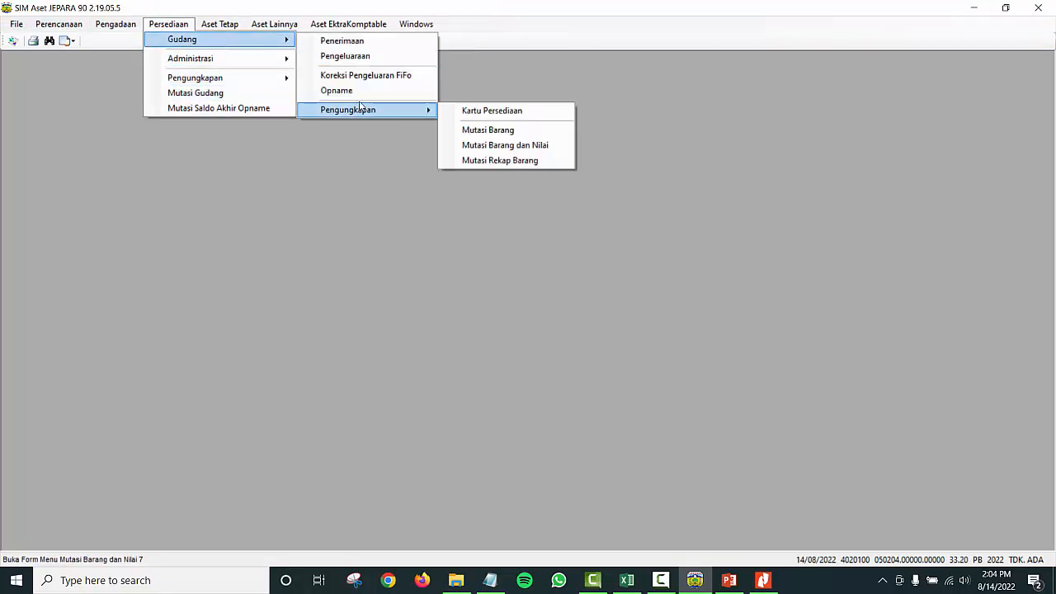
left_click(180, 21)
left_click(168, 25)
mouse_move(187, 43)
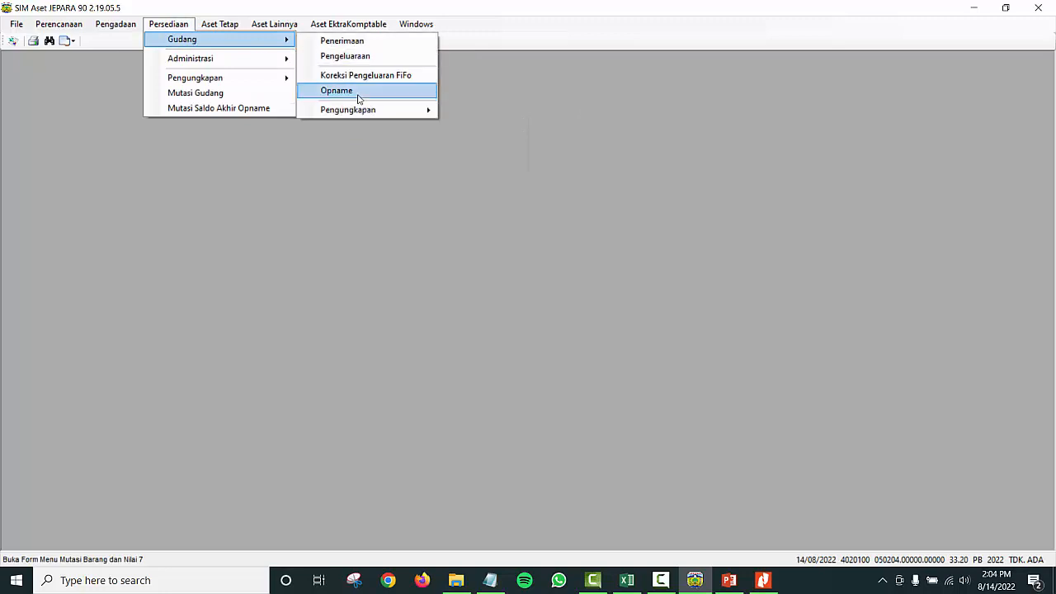
mouse_move(361, 108)
left_click(472, 113)
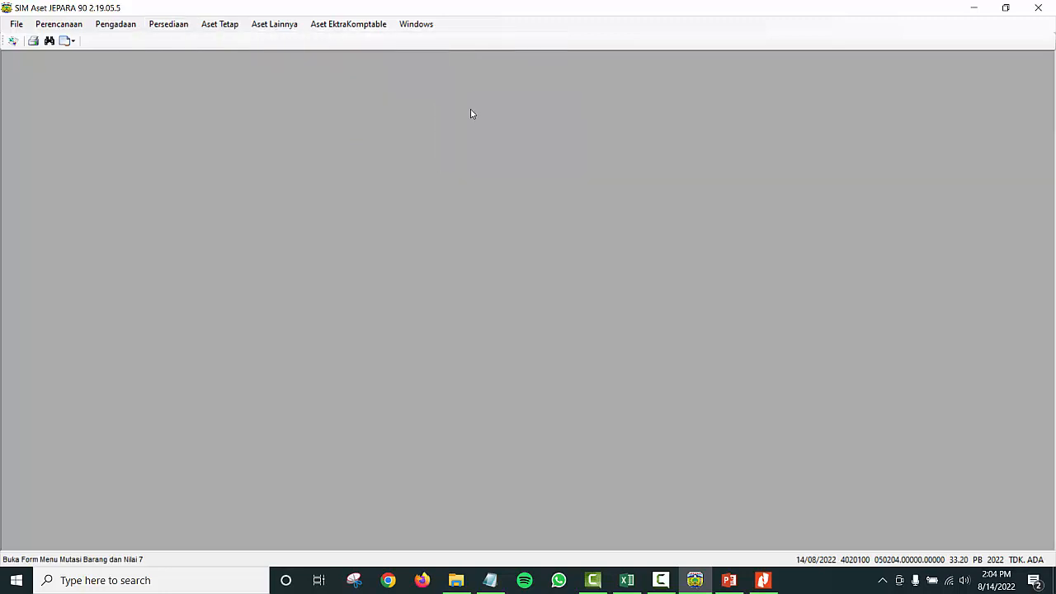
Step: Maximize the stock card, load the BADAN PENGELOLAAN KEUANGAN DAN ASET DAERAH unit, and switch to Explorer
left_click(617, 190)
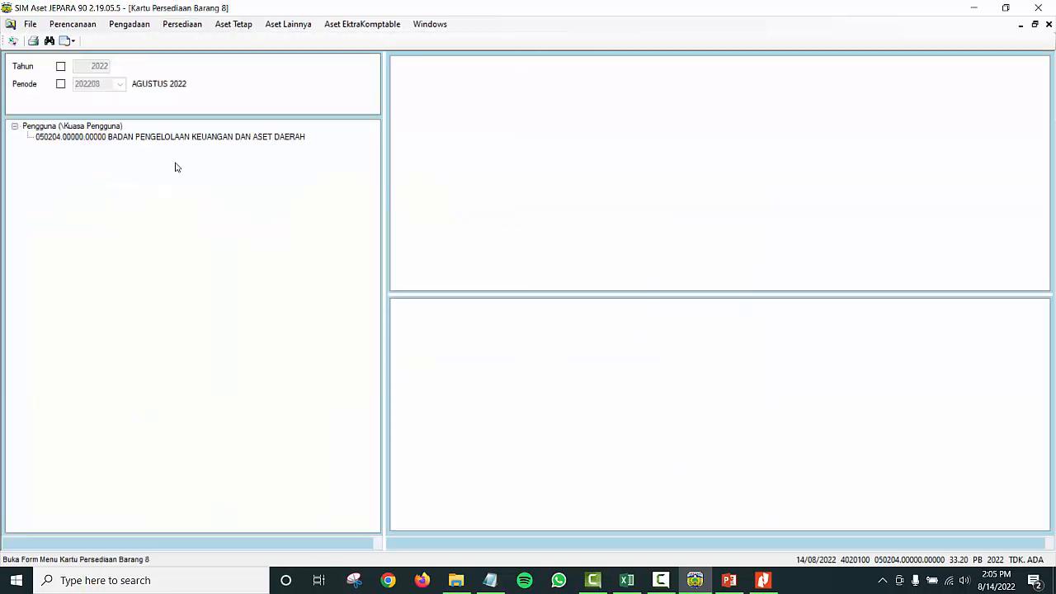
left_click(106, 137)
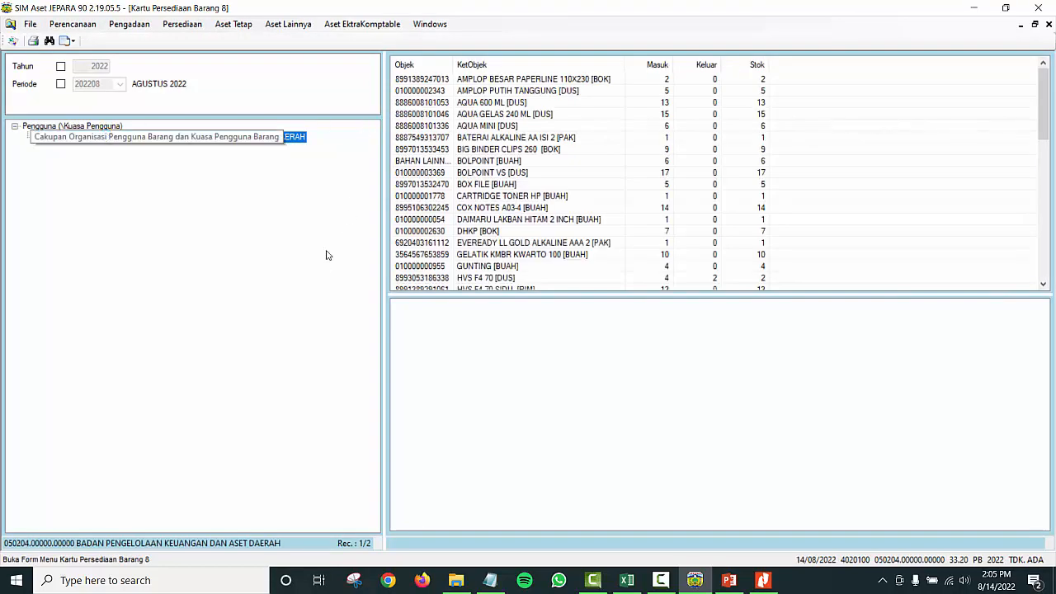
key("alt+Tab")
key("Tab")
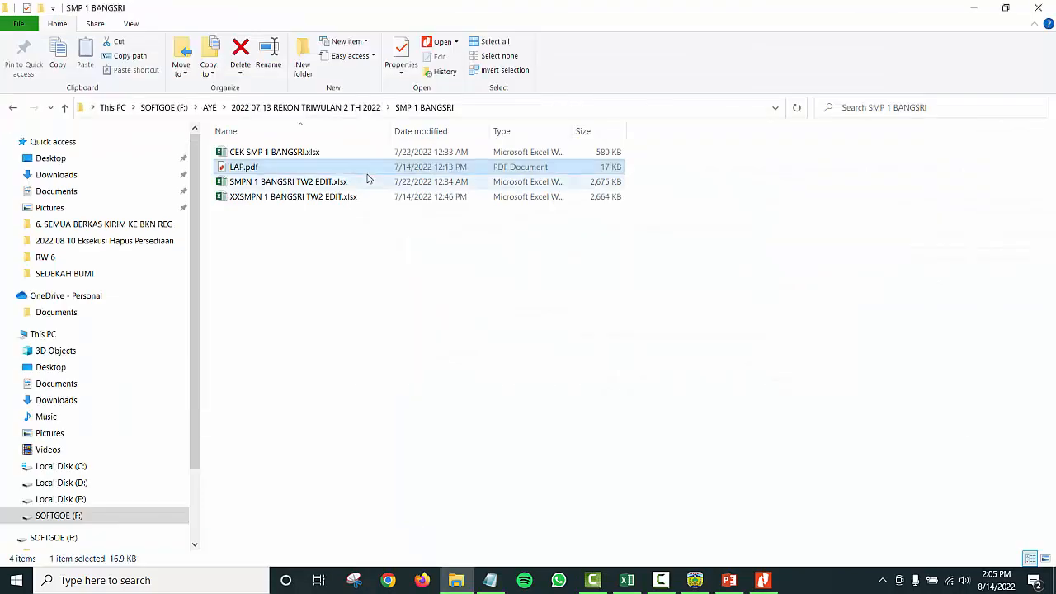
key("alt+Tab")
key("alt+Tab")
key("alt+Tab")
key("alt+Tab")
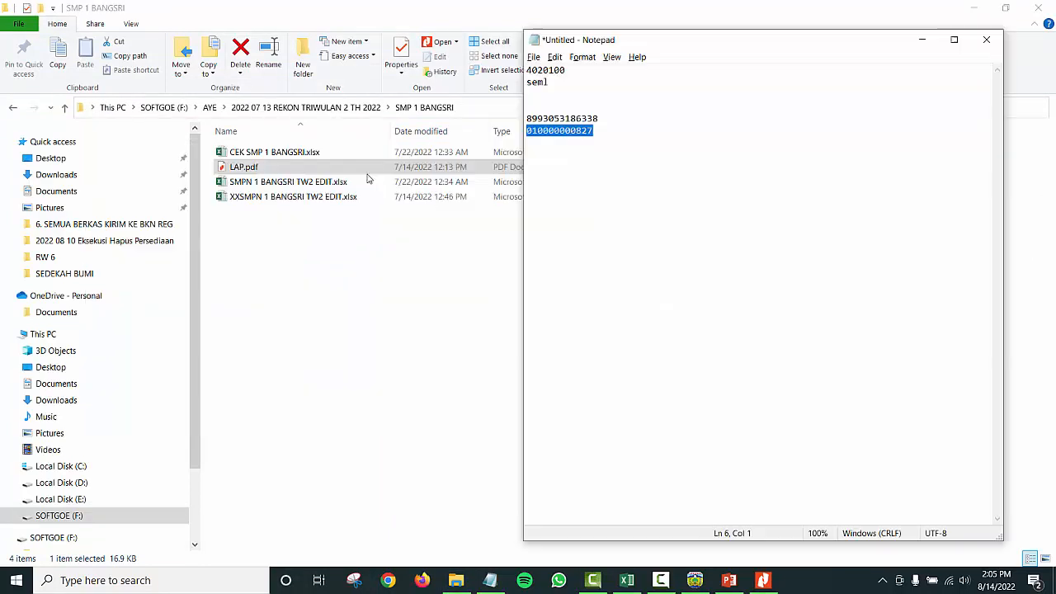
left_click(609, 140)
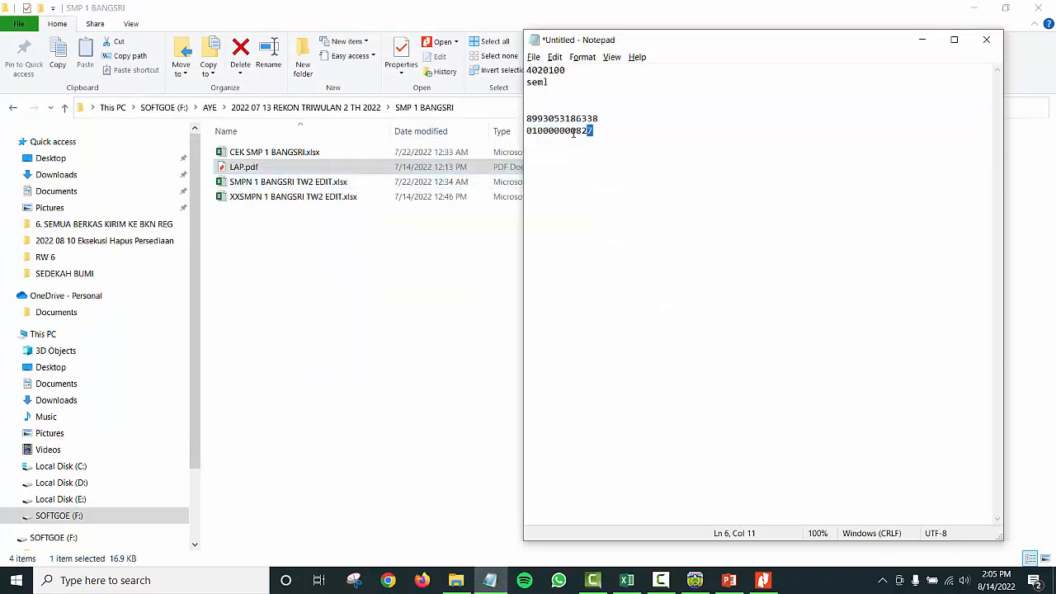
left_click_drag(574, 134, 524, 138)
key("ctrl+c")
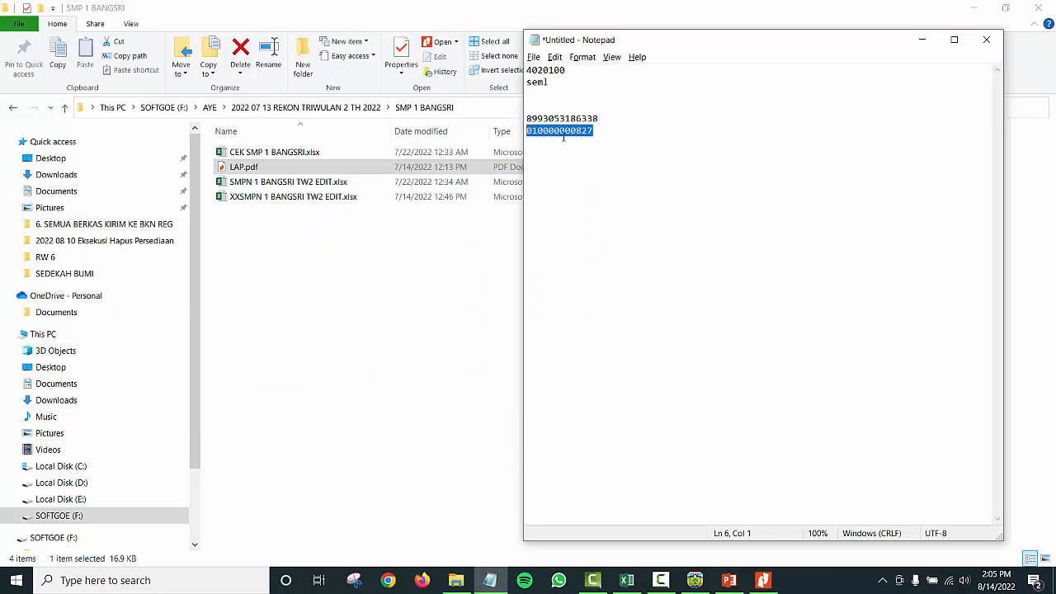
key("alt+Tab")
key("alt+Tab")
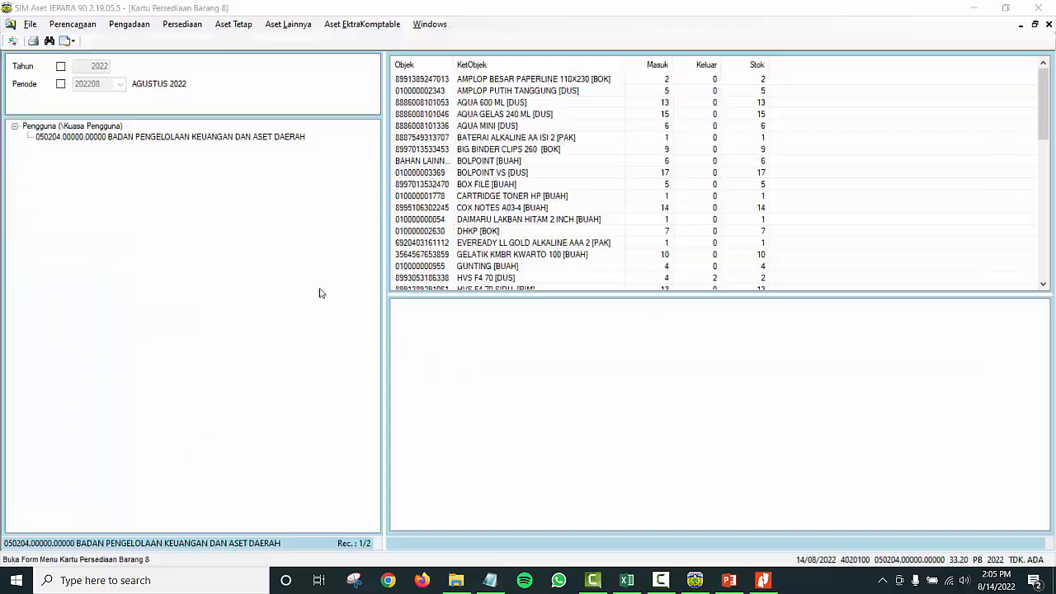
right_click(229, 138)
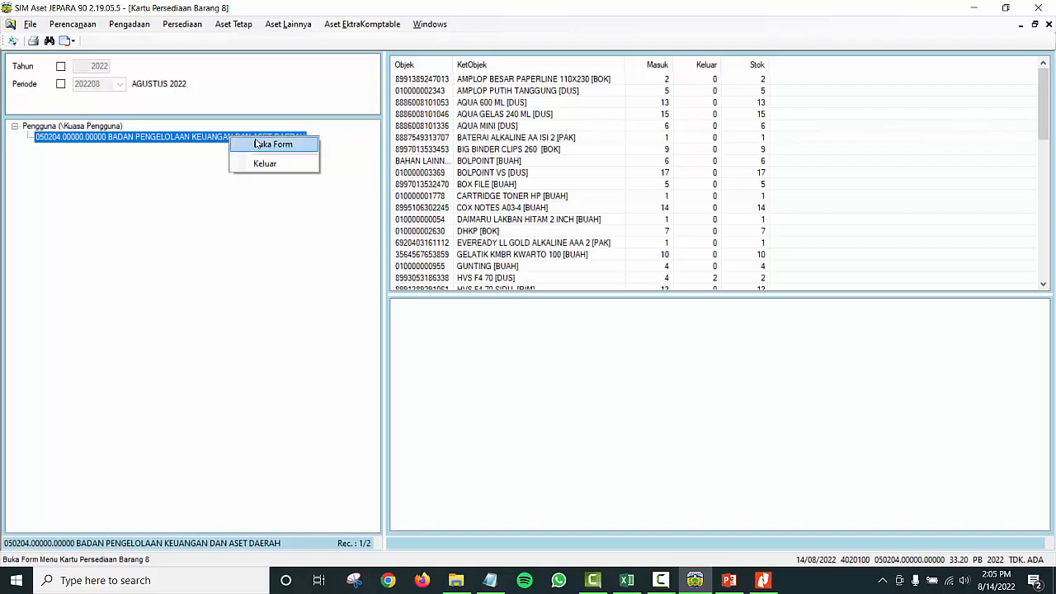
left_click(264, 144)
key("ctrl+v")
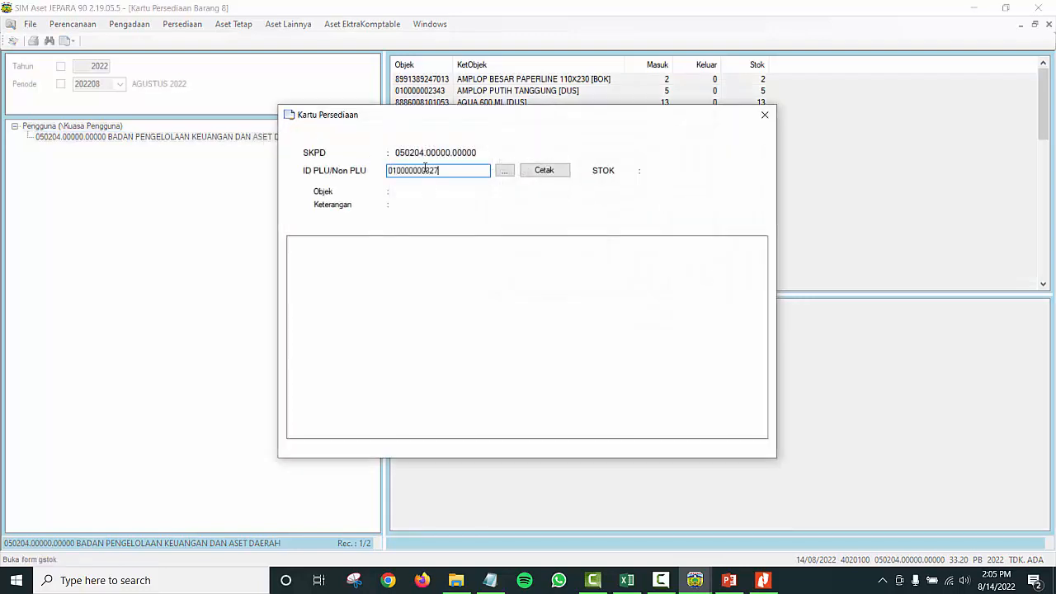
key("Return")
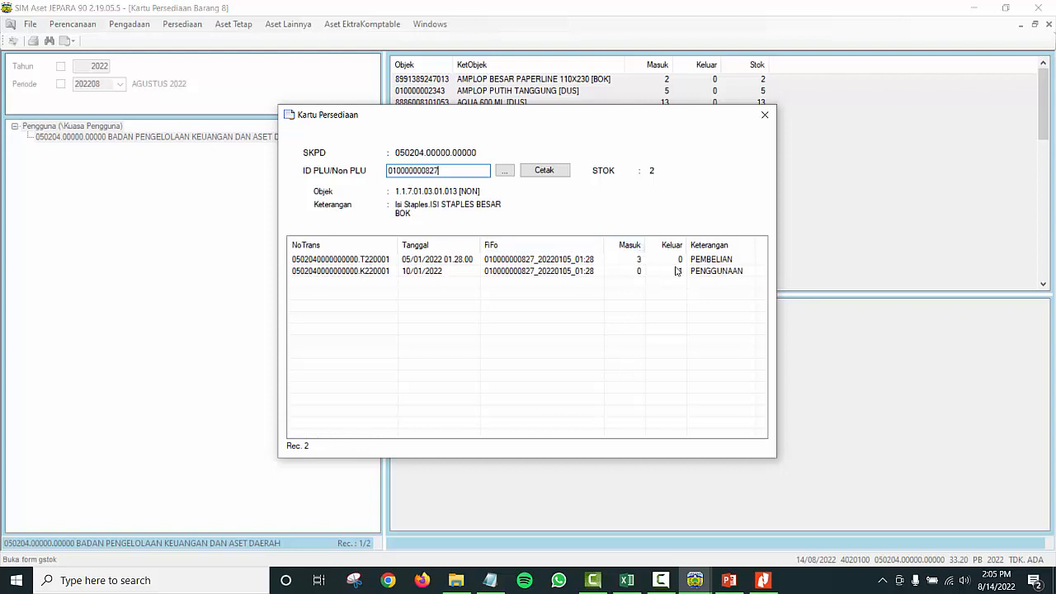
left_click(368, 262)
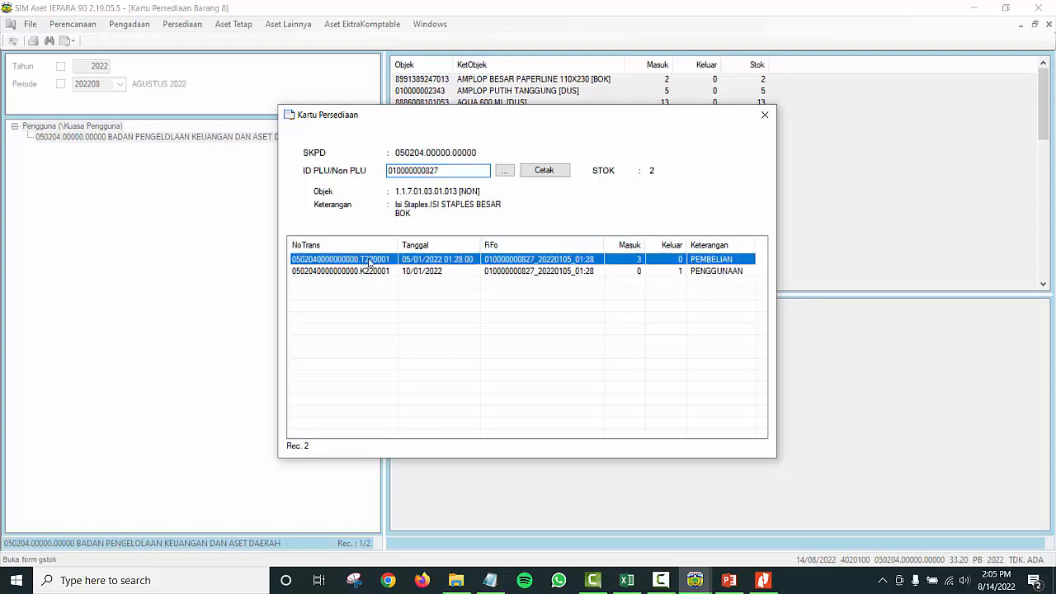
left_click(388, 275)
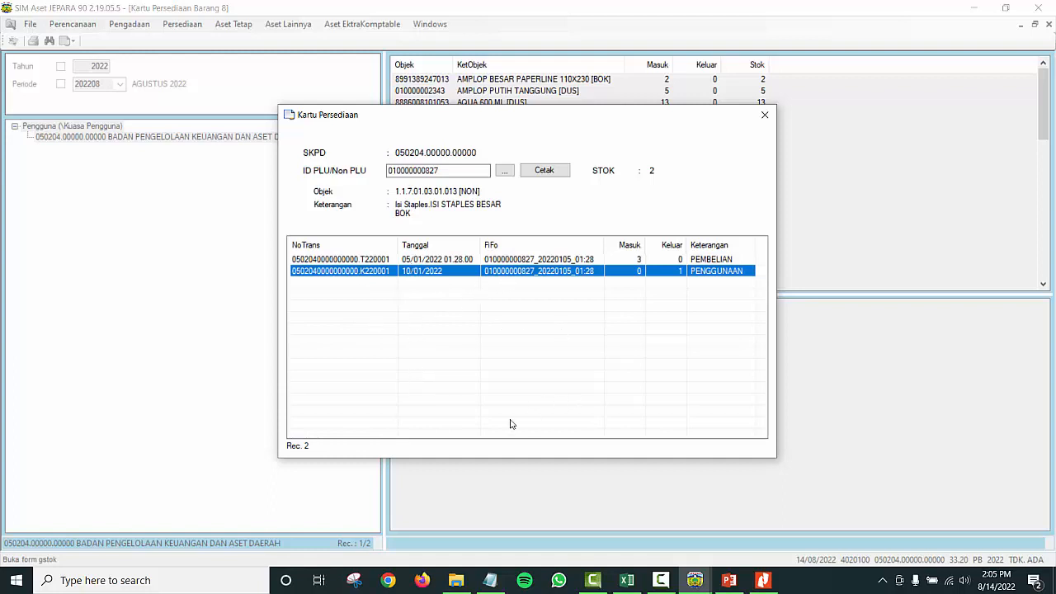
Step: Export the ISI STAPLES BESAR stock card to Excel and bring the workbook forward
left_click(546, 170)
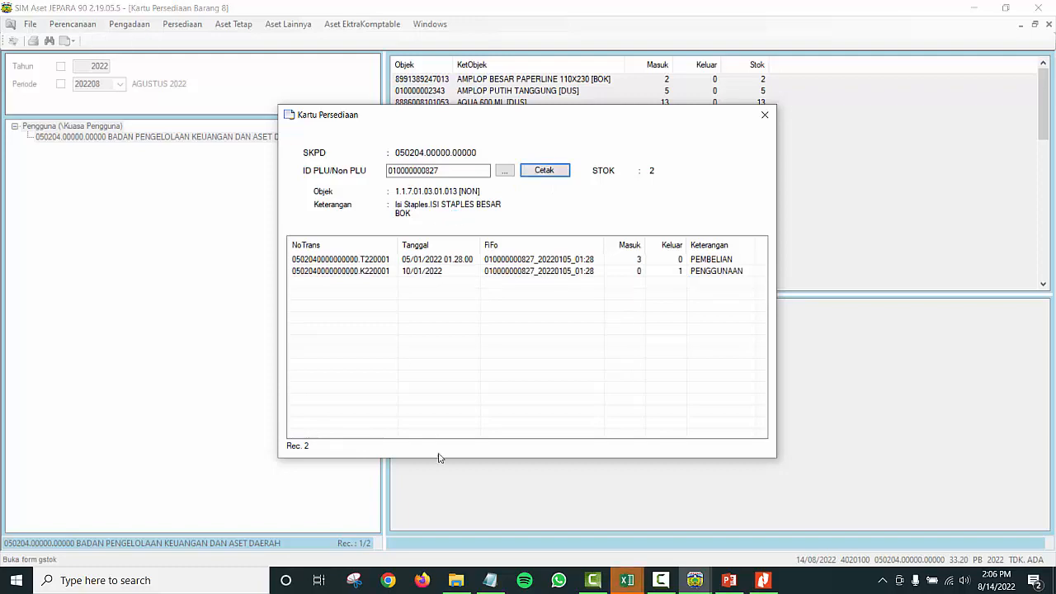
mouse_move(627, 580)
left_click(701, 545)
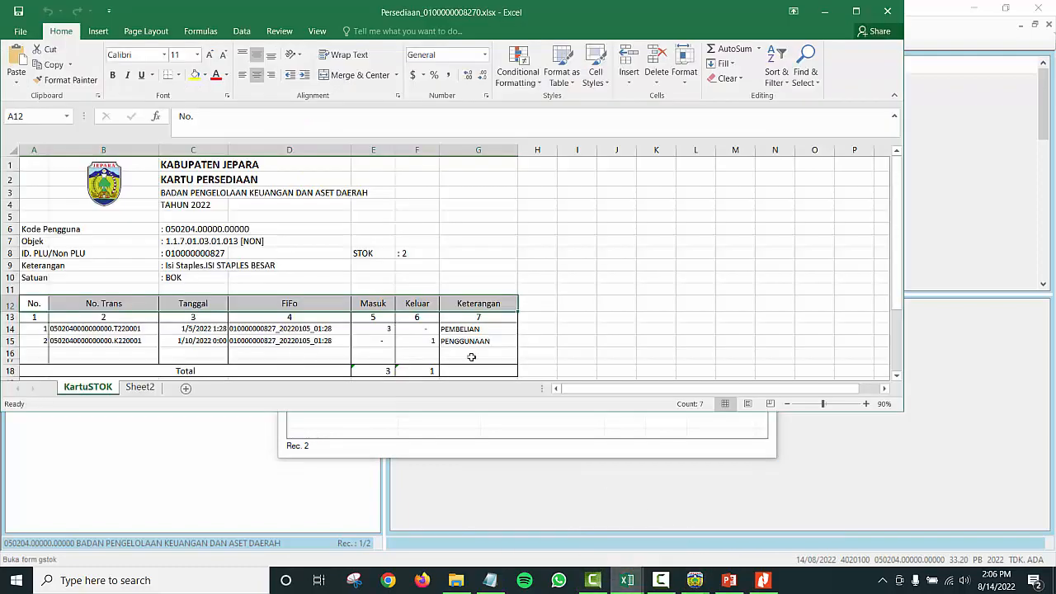
left_click(856, 12)
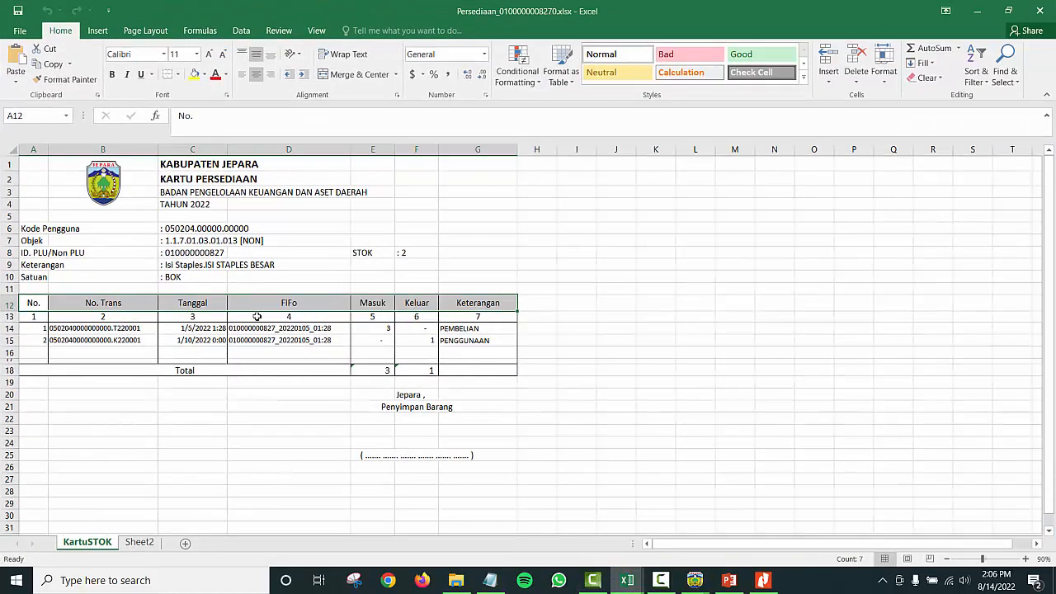
left_click(244, 313)
left_click(206, 262)
left_click(198, 255)
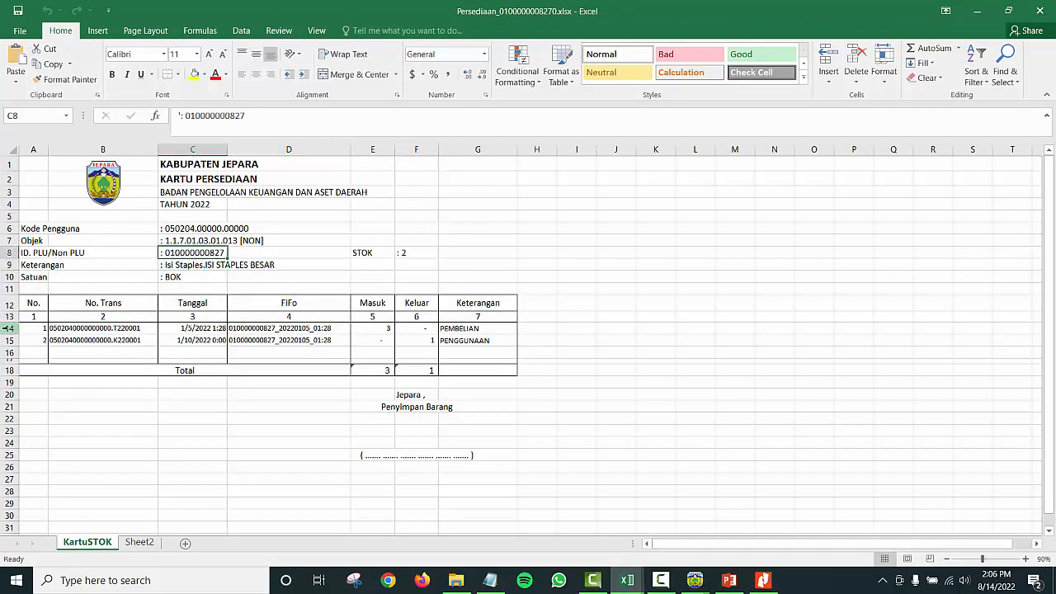
Step: Verify the 1/5/2022 purchase of 3, the 1/10/2022 usage of 1 and STOK 2, then close Excel
left_click(10, 328)
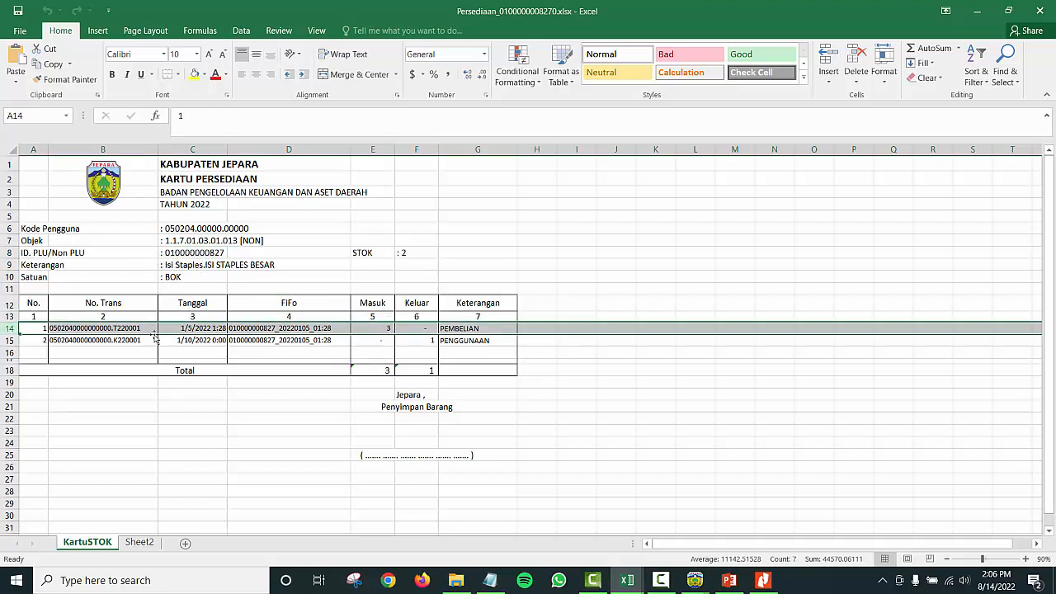
left_click(10, 340)
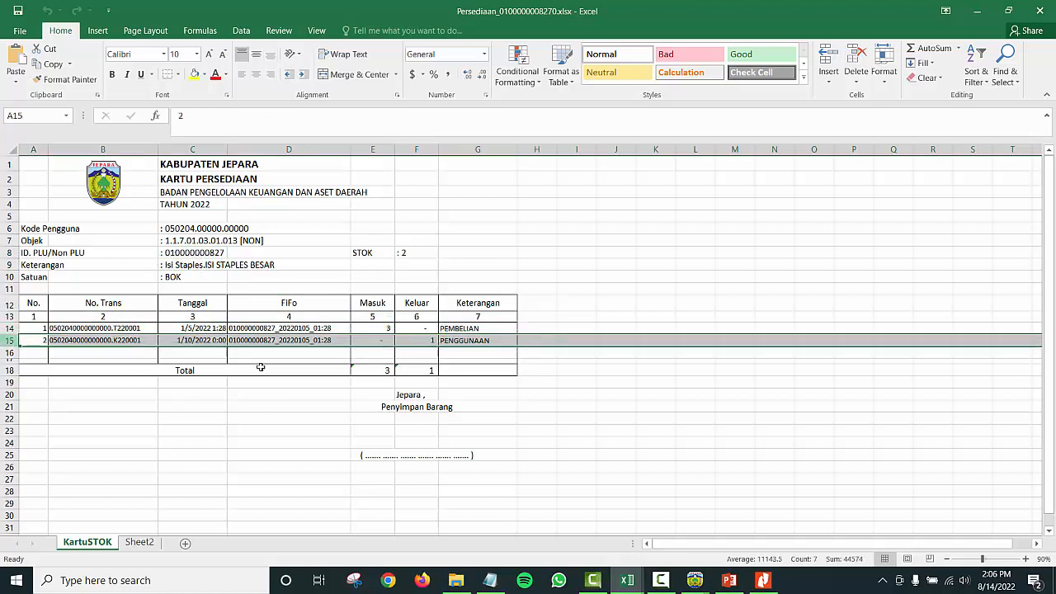
left_click(129, 340)
left_click(405, 253)
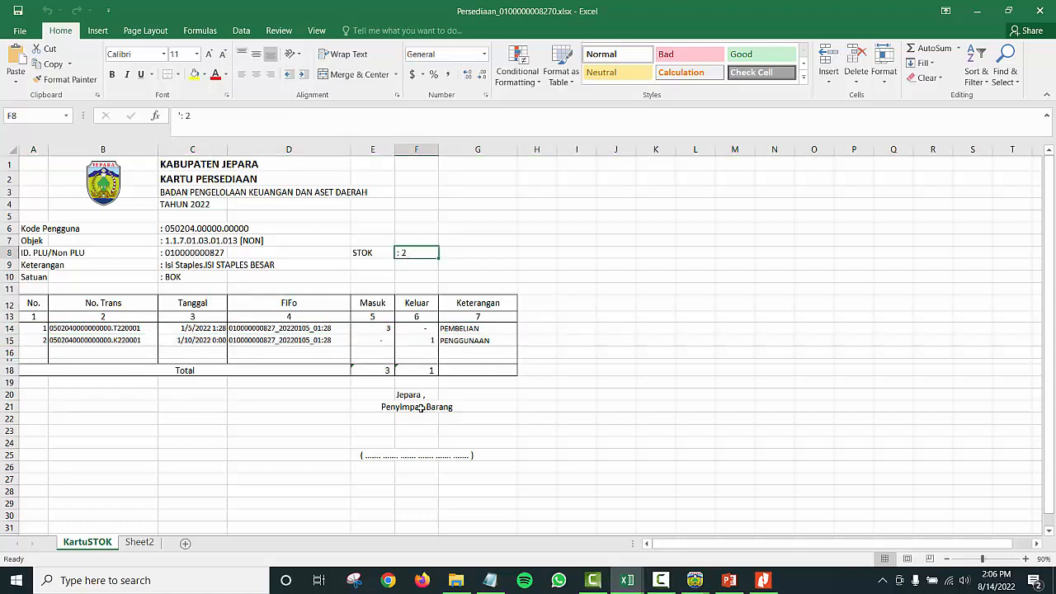
left_click(1039, 10)
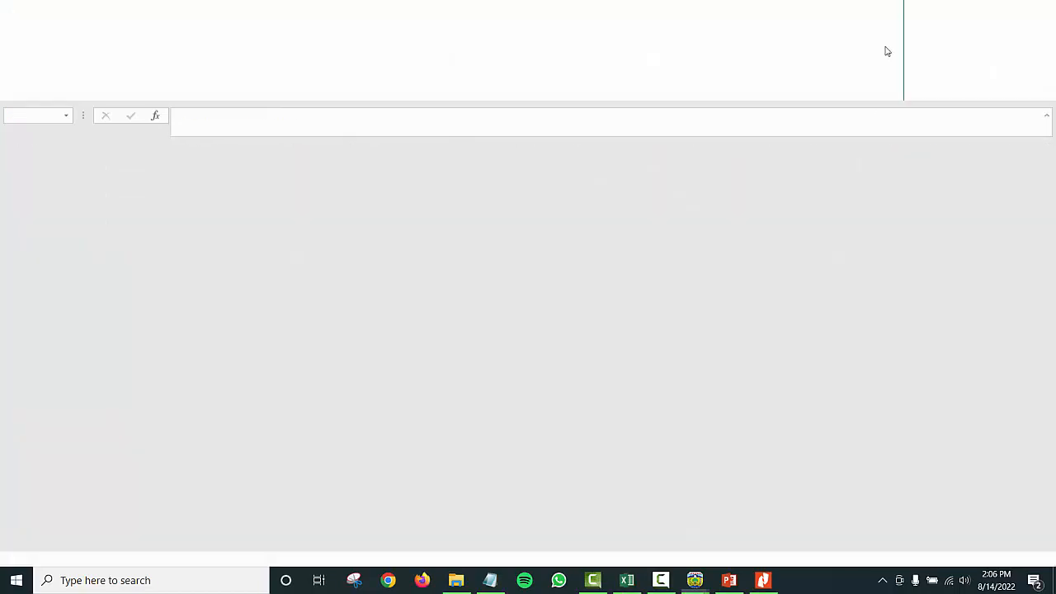
Step: Close the stock card dialog and the Kartu Persediaan Barang 8 window in SIM Aset JEPARA
left_click(764, 114)
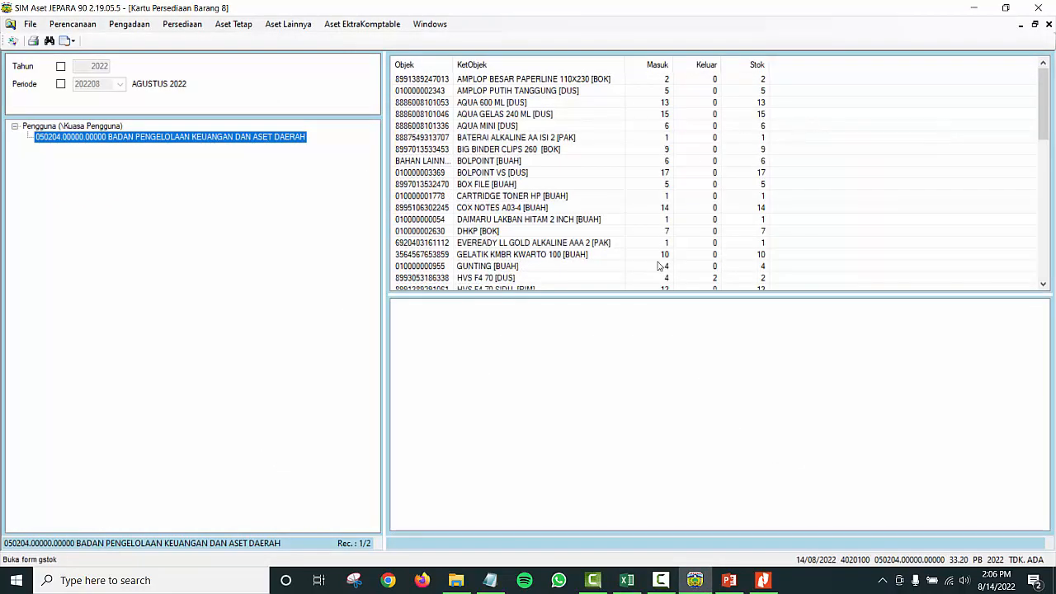
left_click(697, 580)
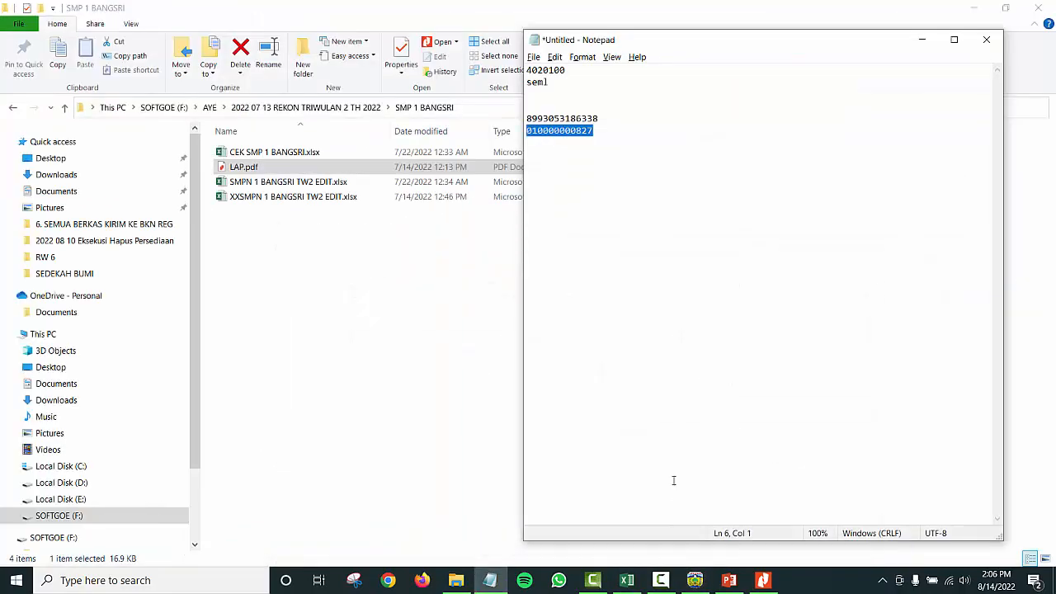
left_click(693, 580)
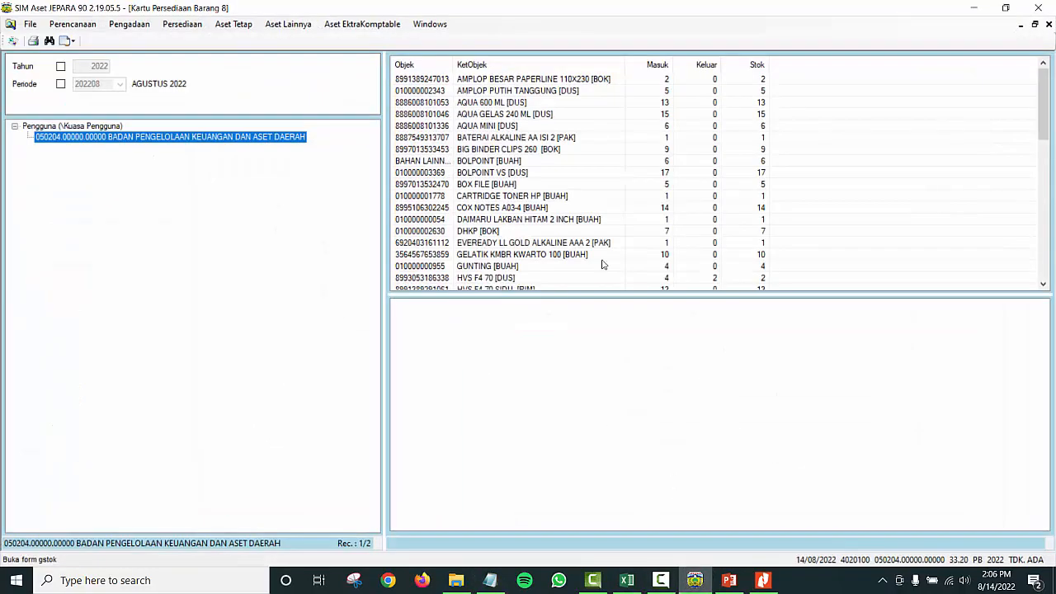
left_click(1048, 24)
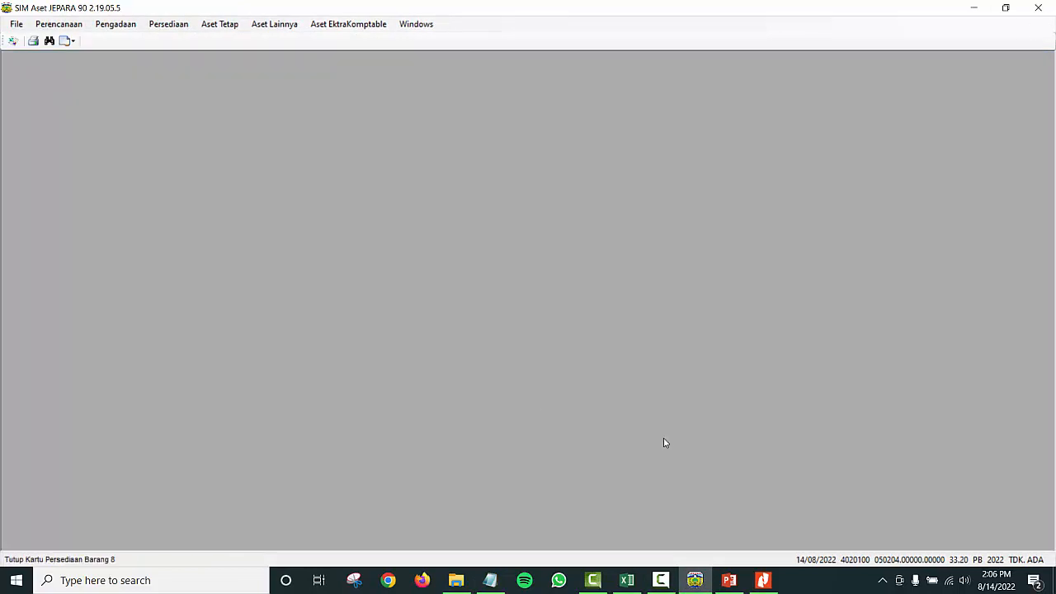